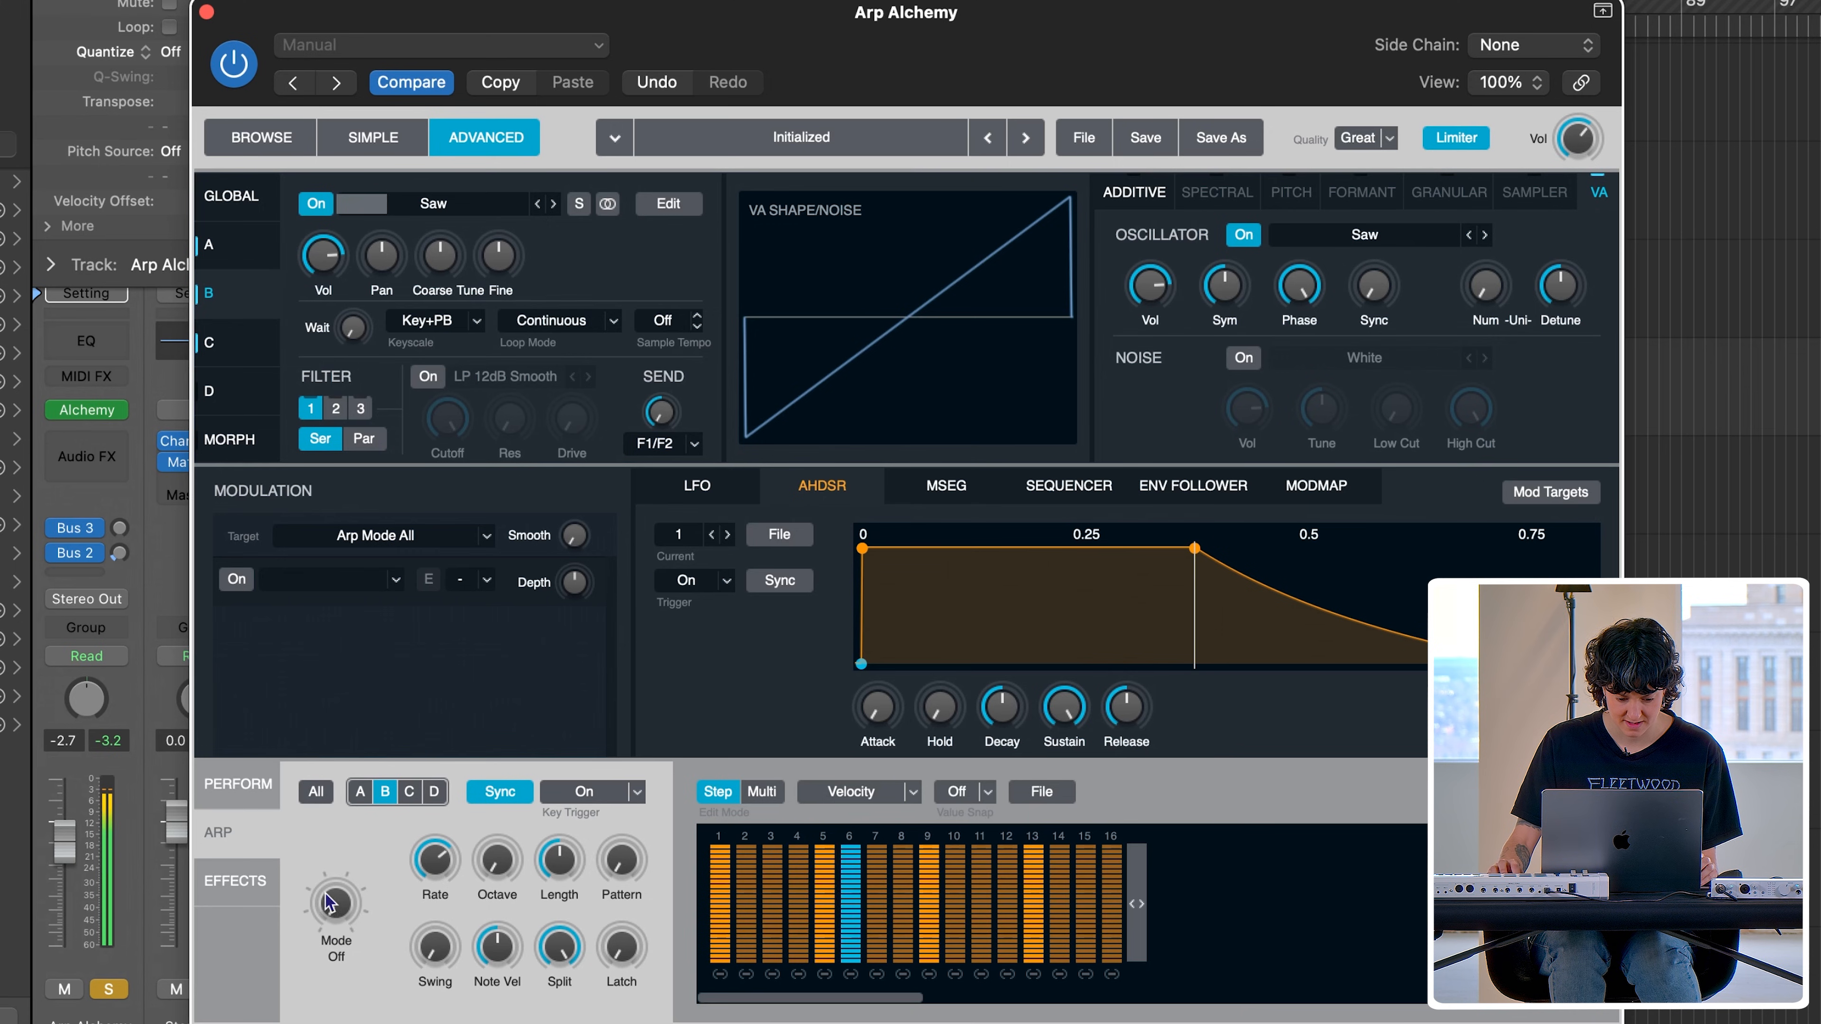
# Step: Set the arpeggiator mode to Down for source B and to Chord for source C
pyautogui.moveTo(332, 924); pyautogui.dragTo(328, 827)
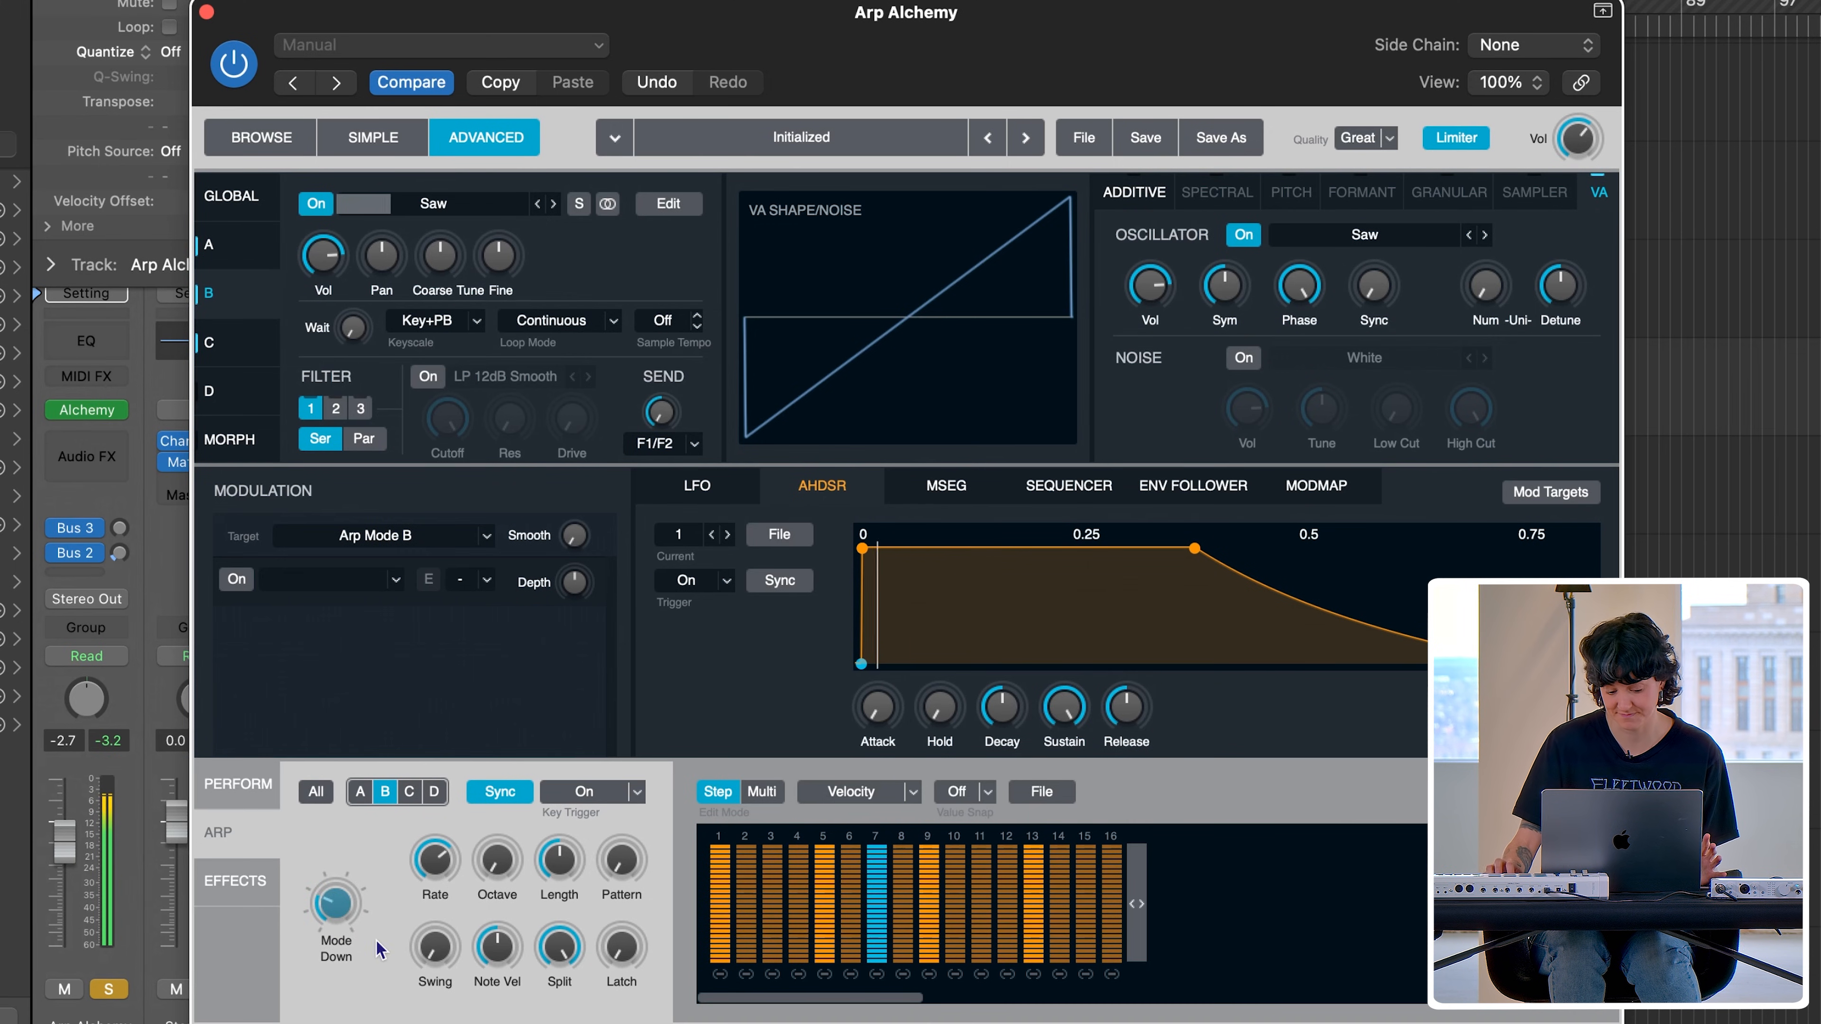
pyautogui.click(228, 344)
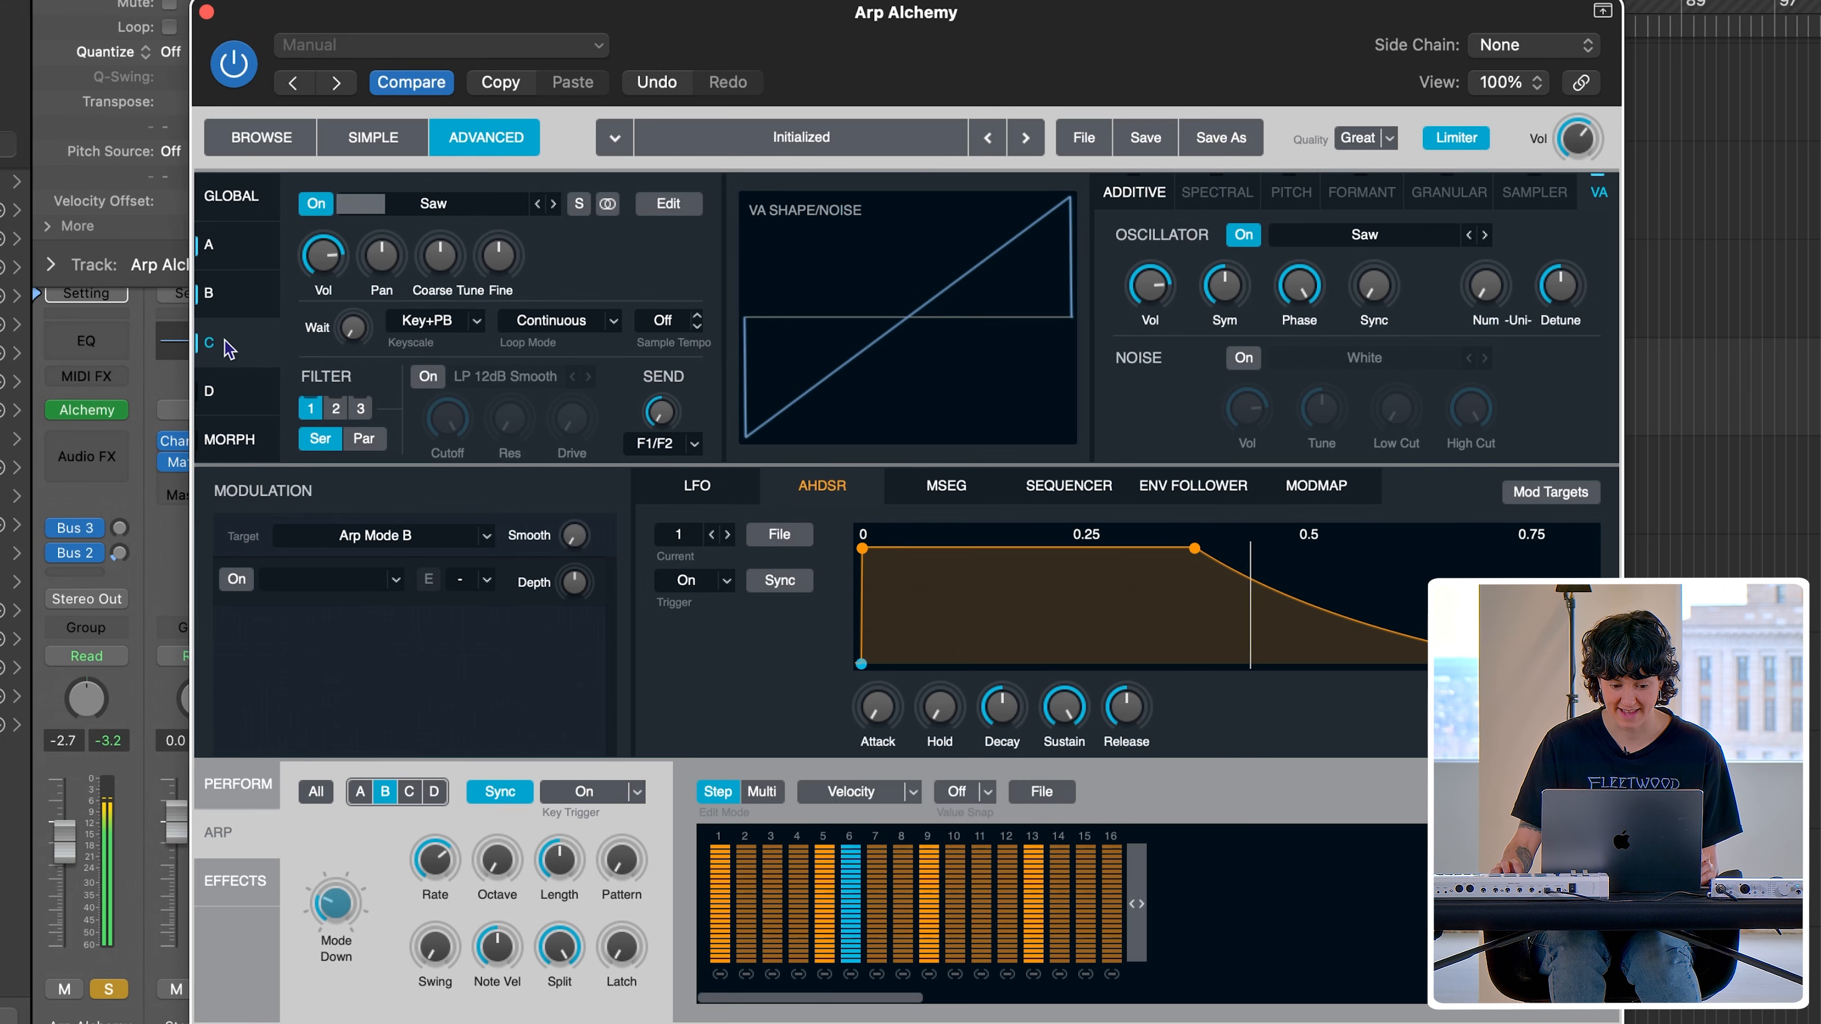
pyautogui.click(410, 796)
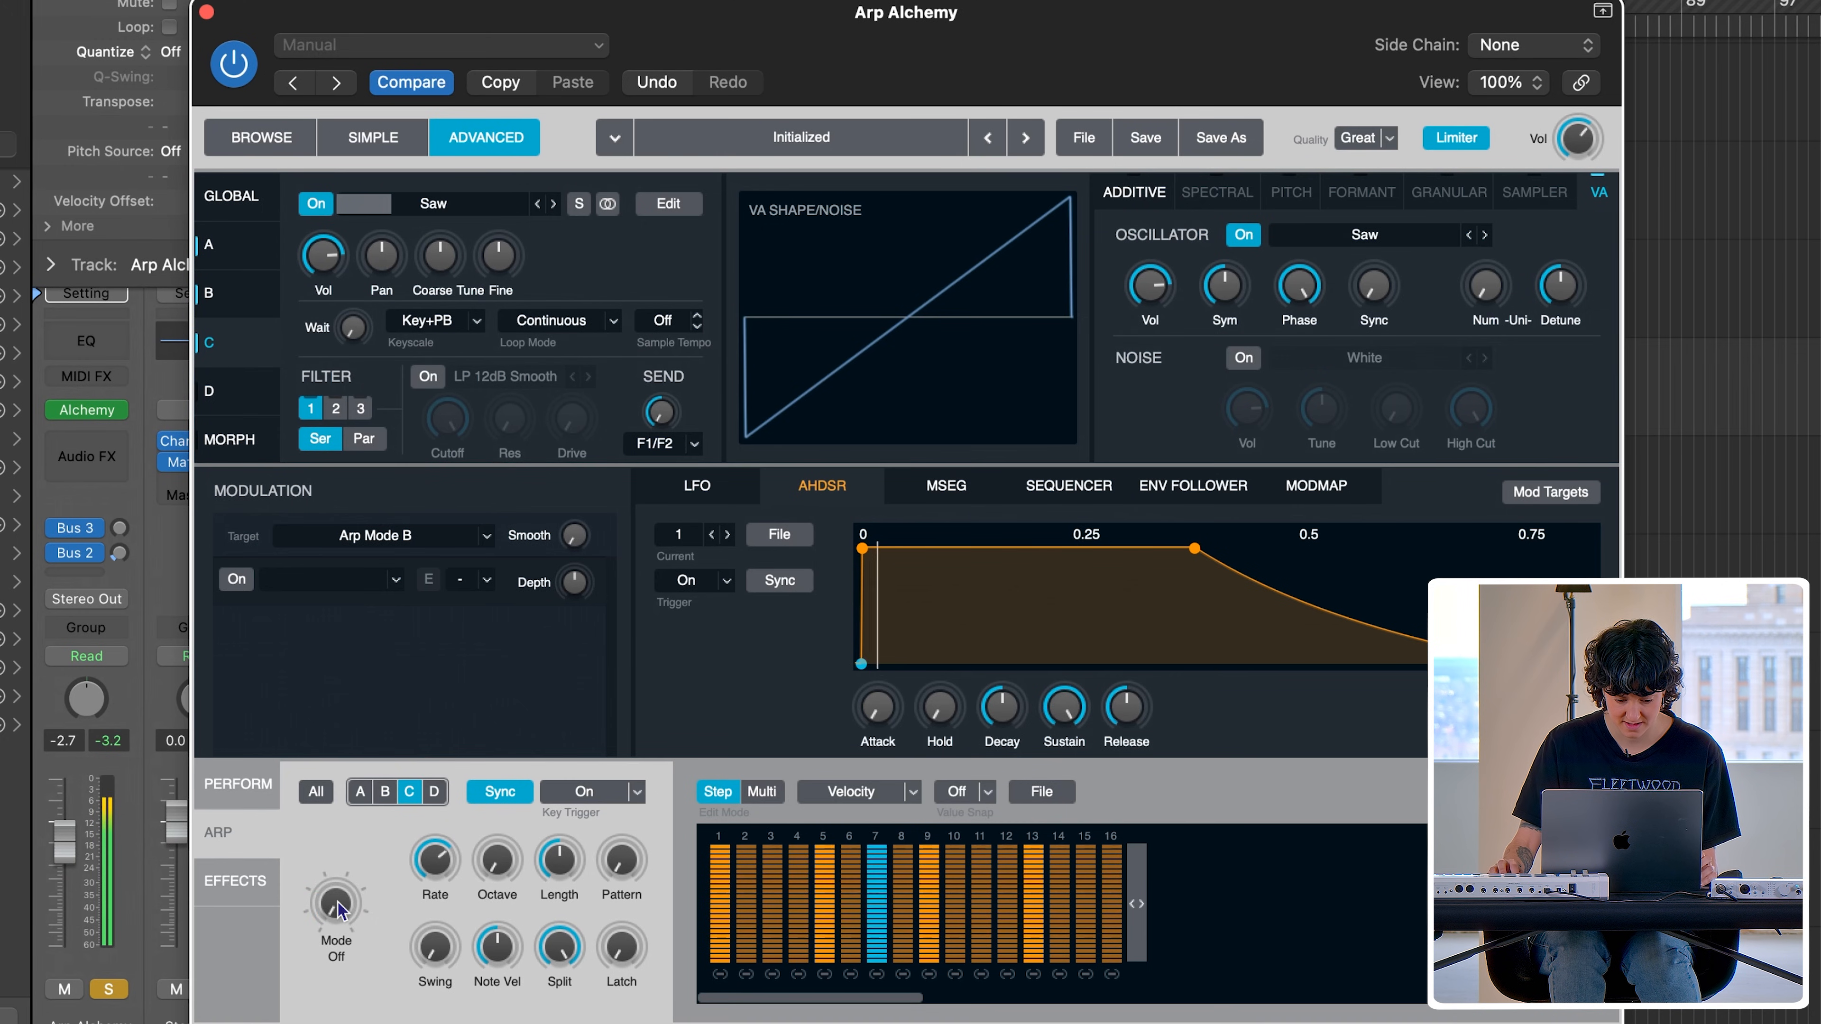
pyautogui.moveTo(337, 902); pyautogui.dragTo(347, 651)
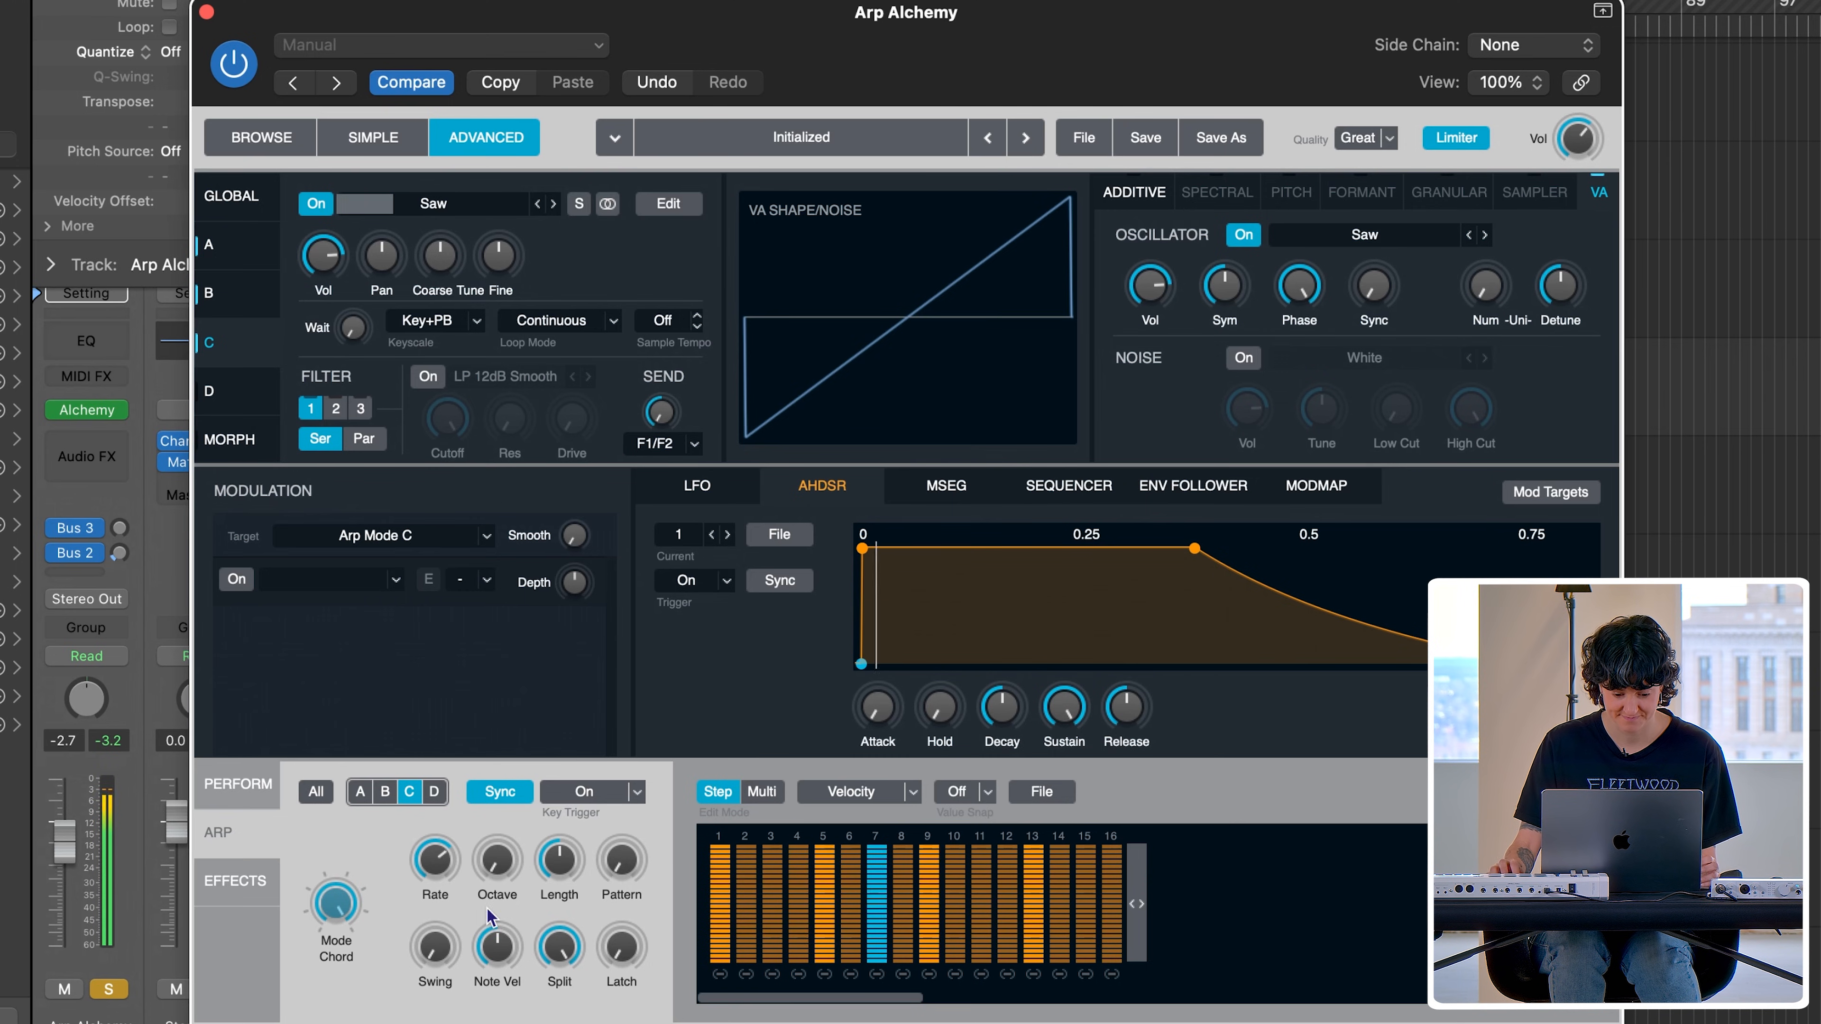
# Step: Raise source C's arpeggiator octave setting and load the basic Sine VA waveform into source C
pyautogui.click(498, 855)
pyautogui.moveTo(498, 855); pyautogui.dragTo(501, 760)
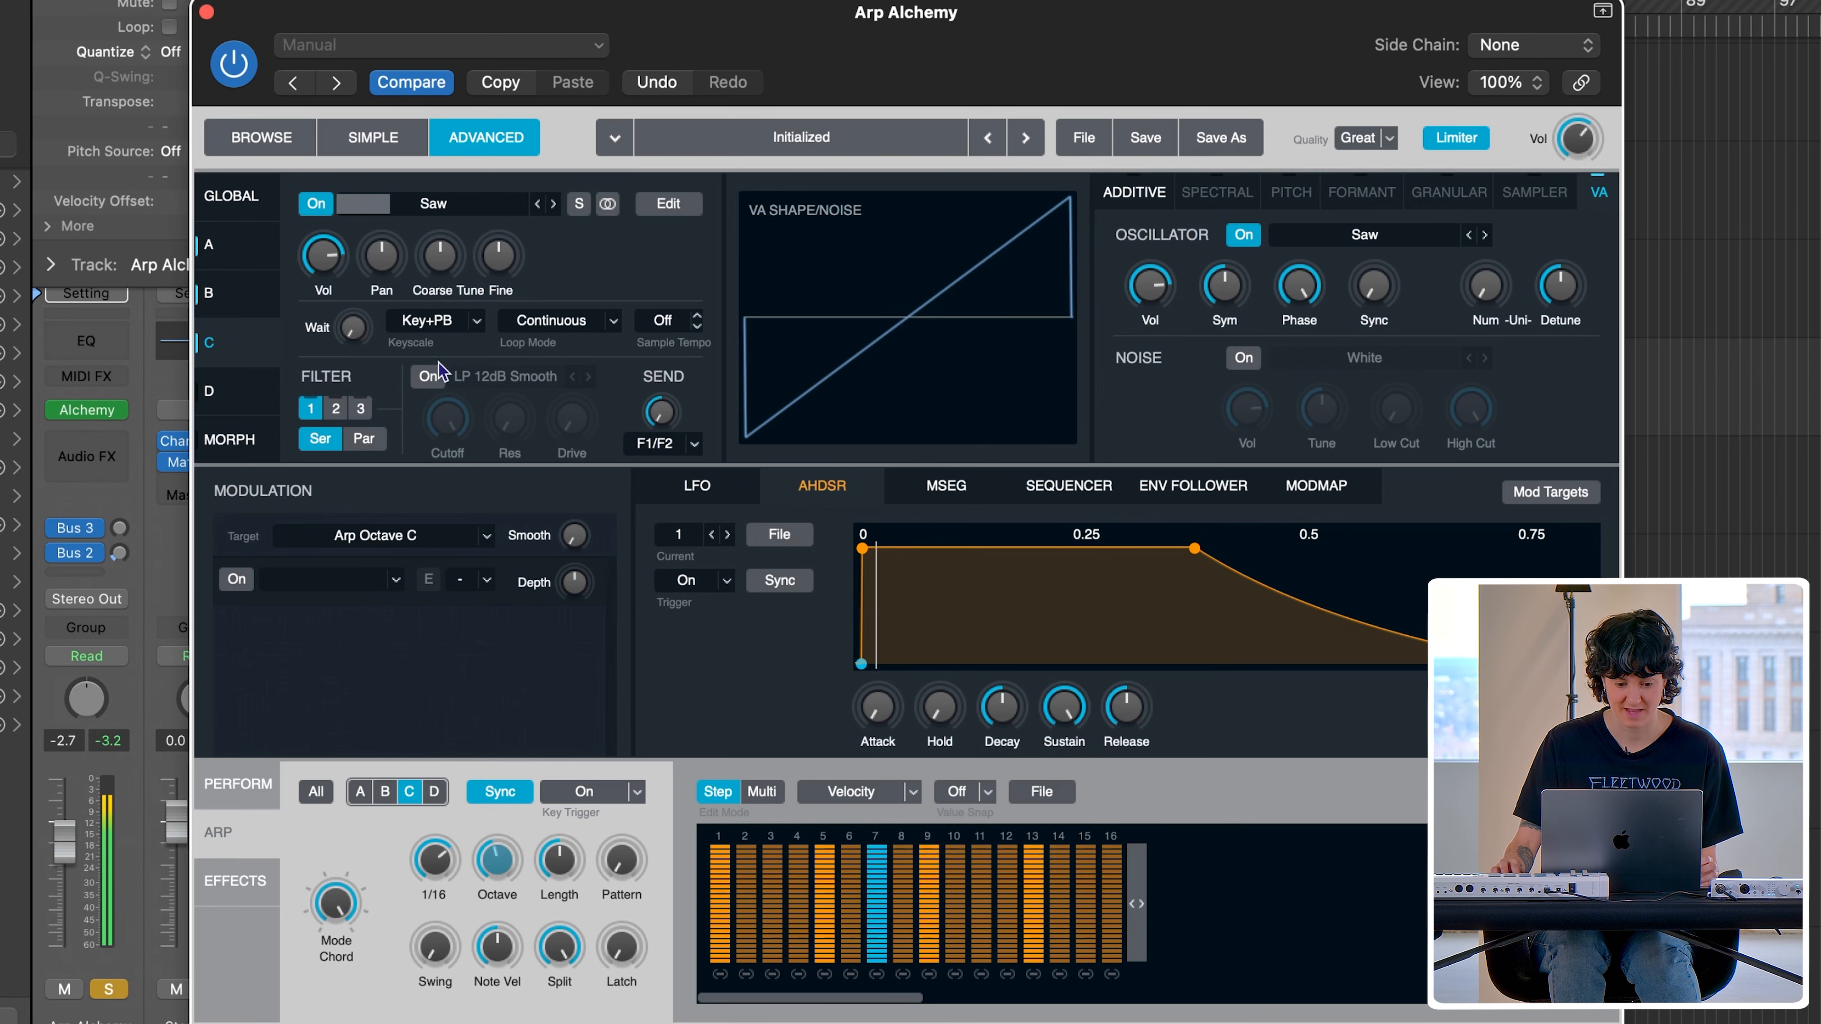
pyautogui.click(438, 205)
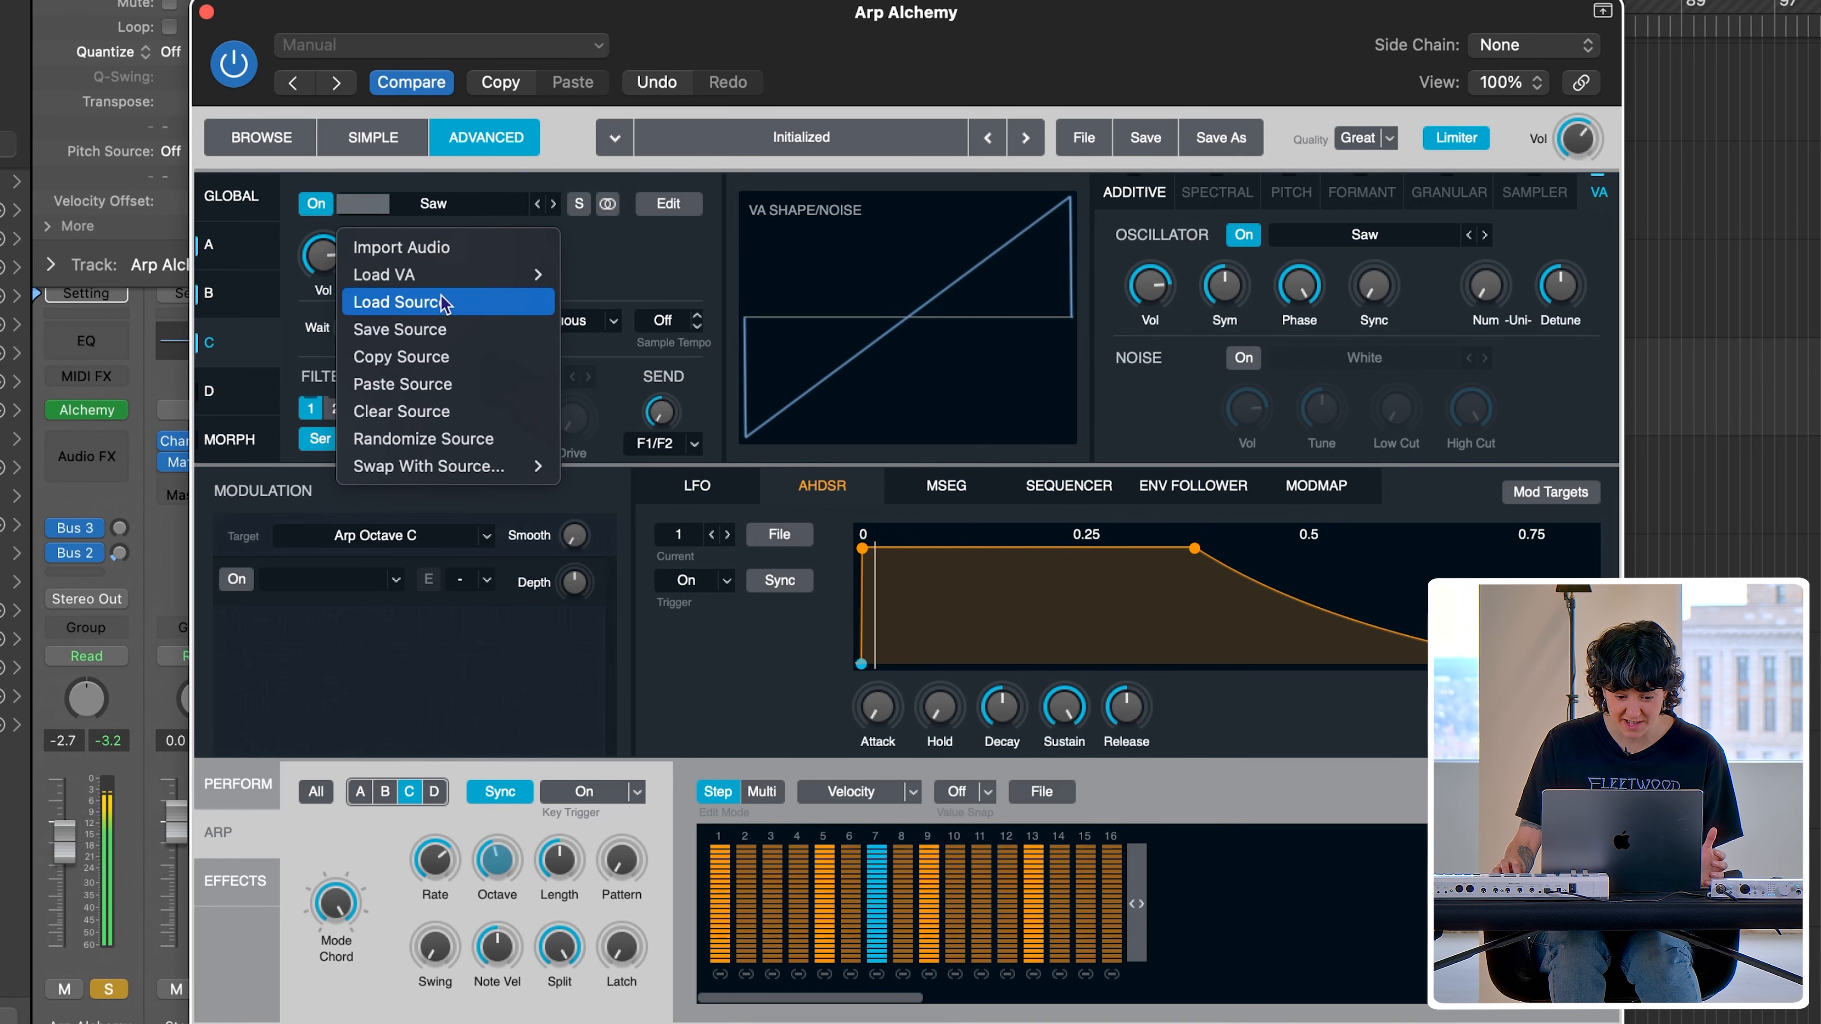
pyautogui.moveTo(459, 275)
pyautogui.moveTo(611, 283)
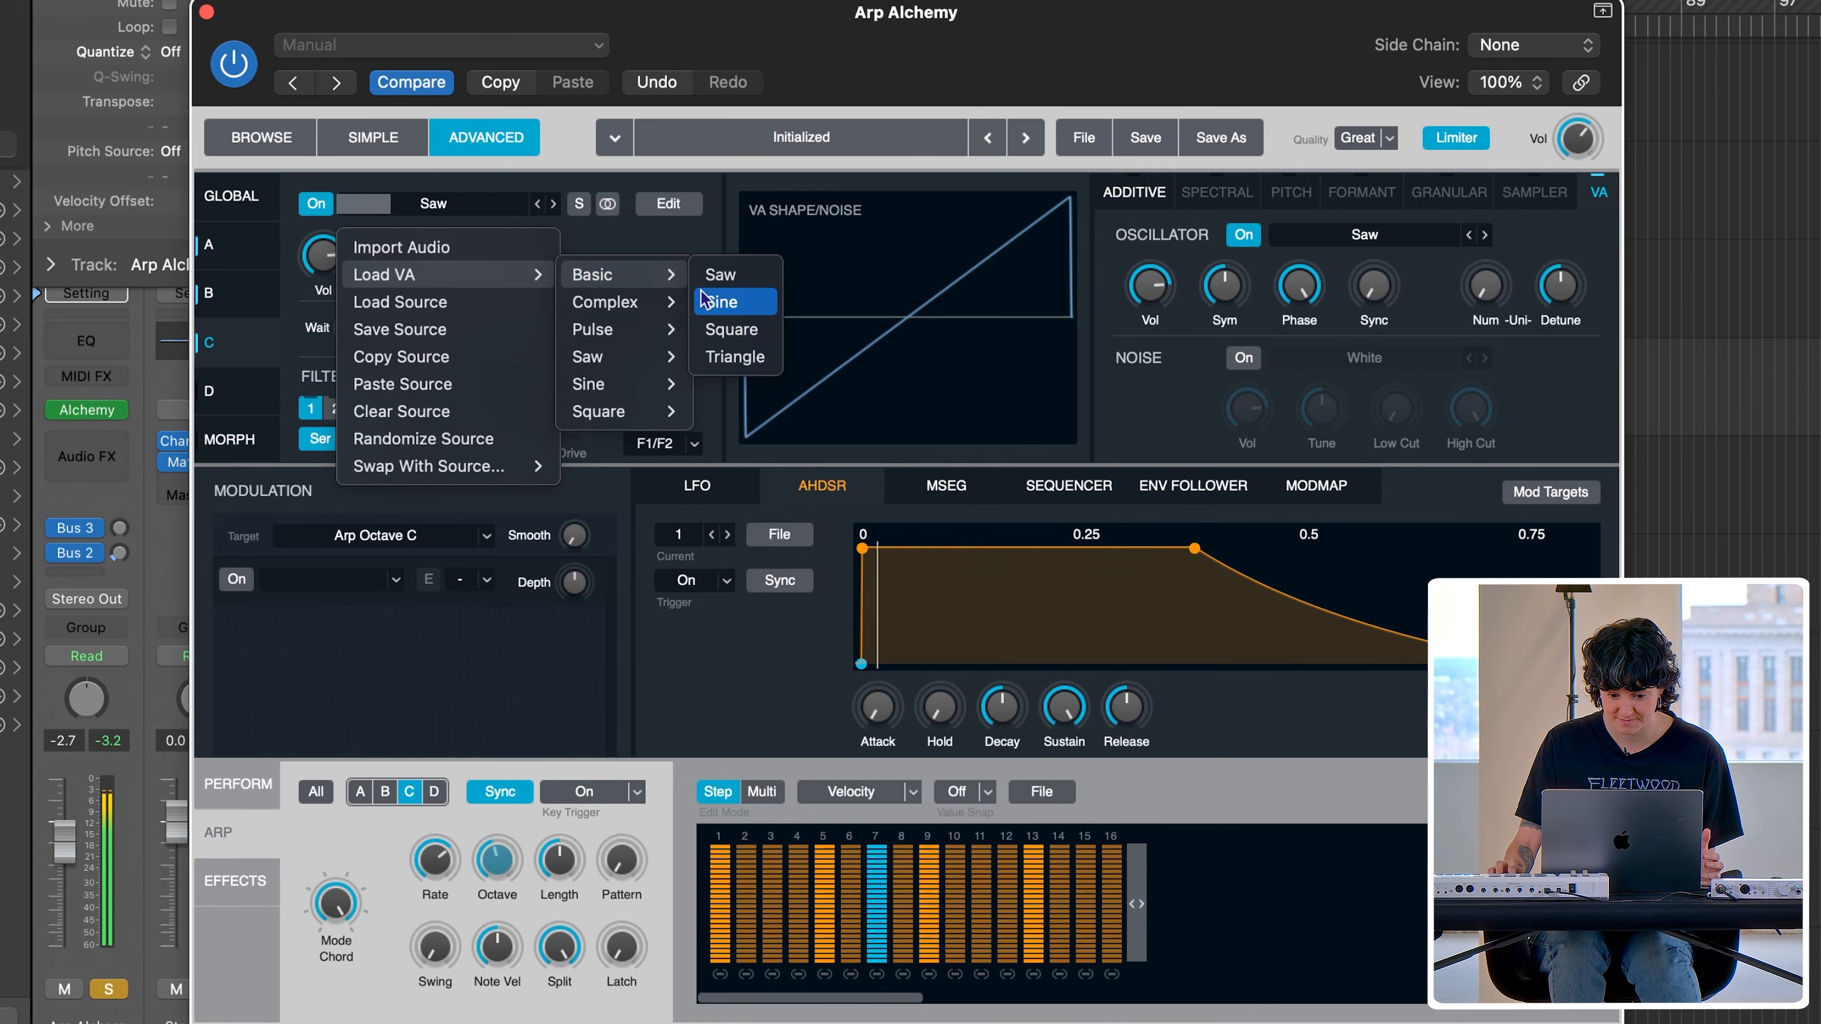
pyautogui.click(721, 302)
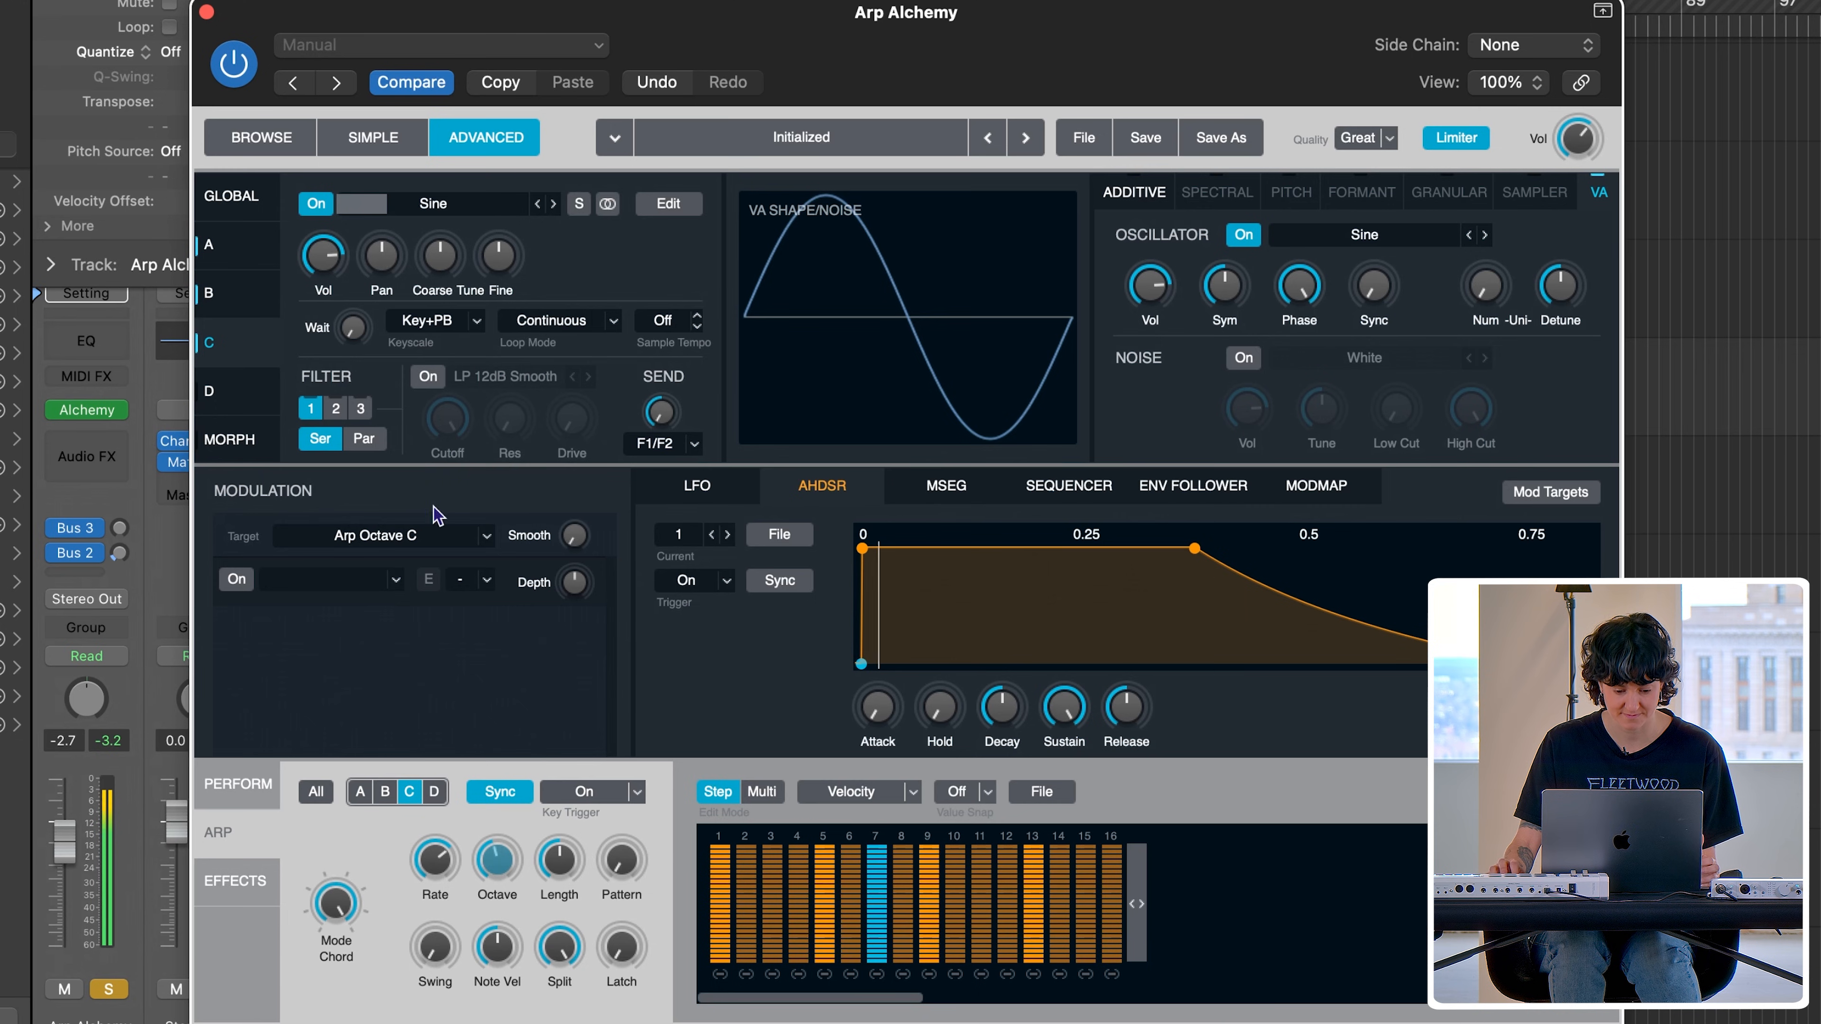
# Step: Load the basic Triangle VA waveform into source B
pyautogui.click(385, 792)
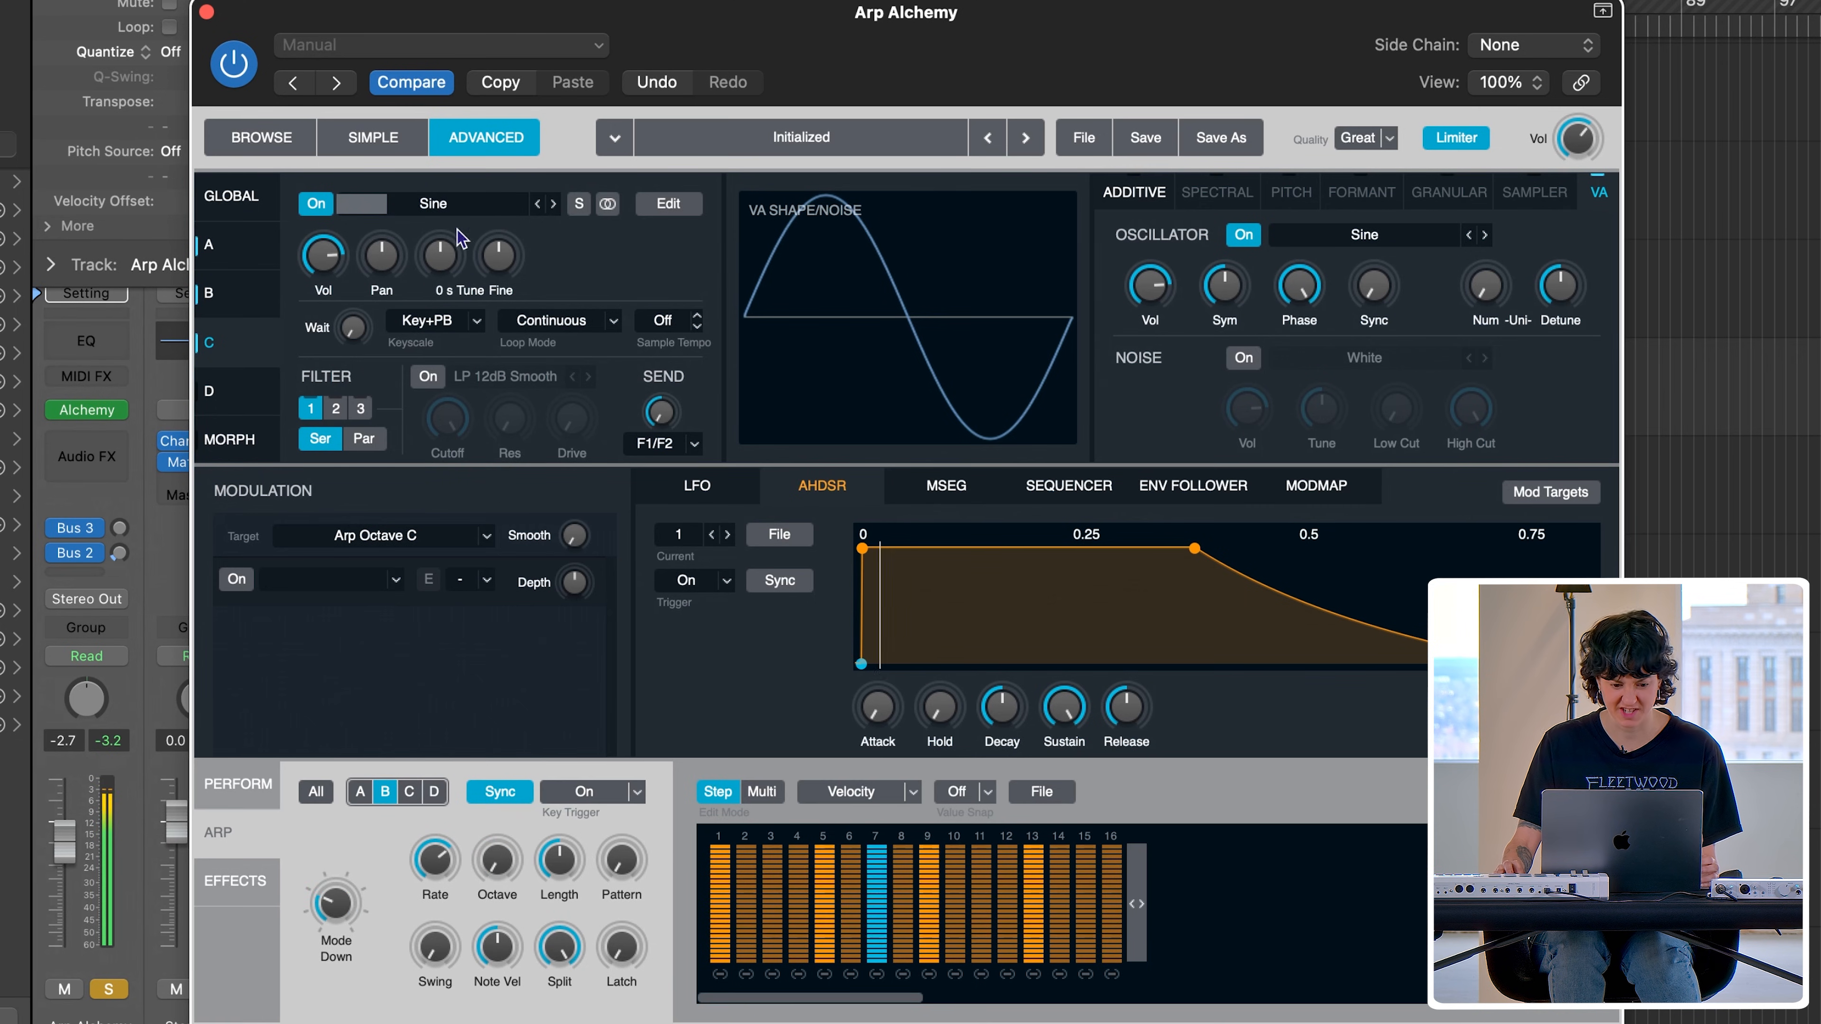
pyautogui.click(209, 293)
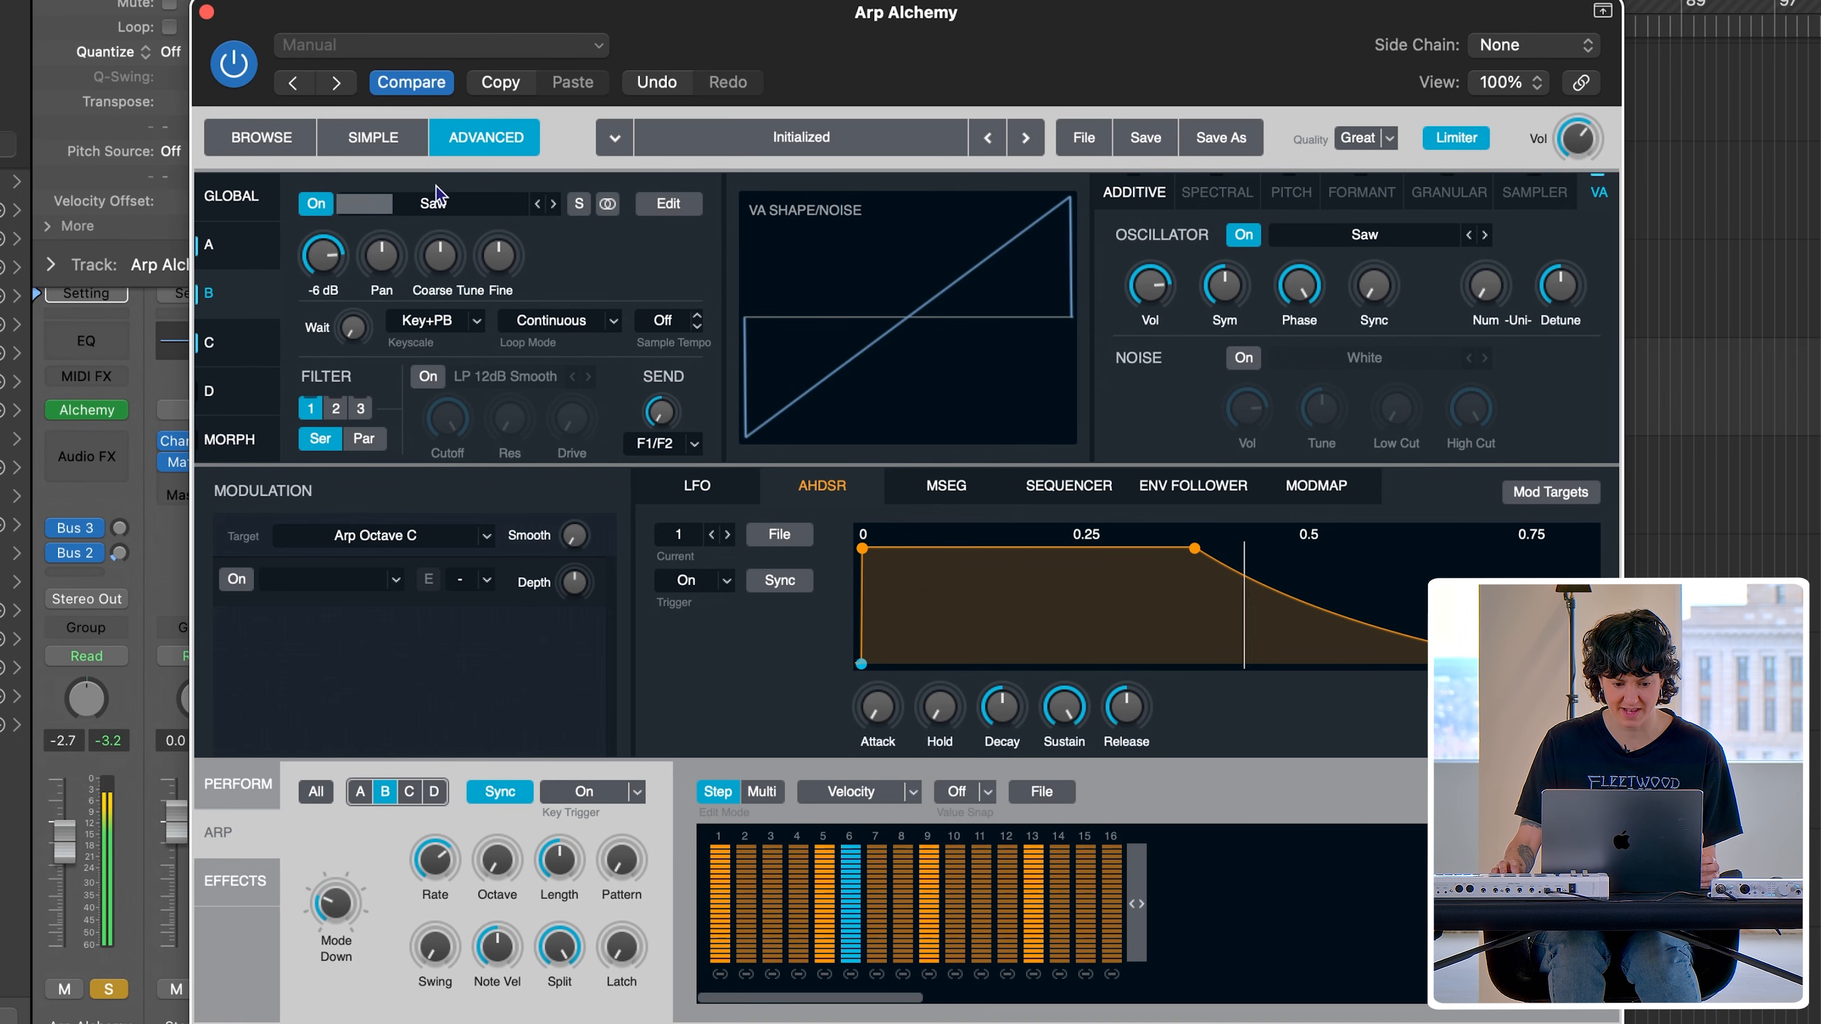
pyautogui.click(402, 203)
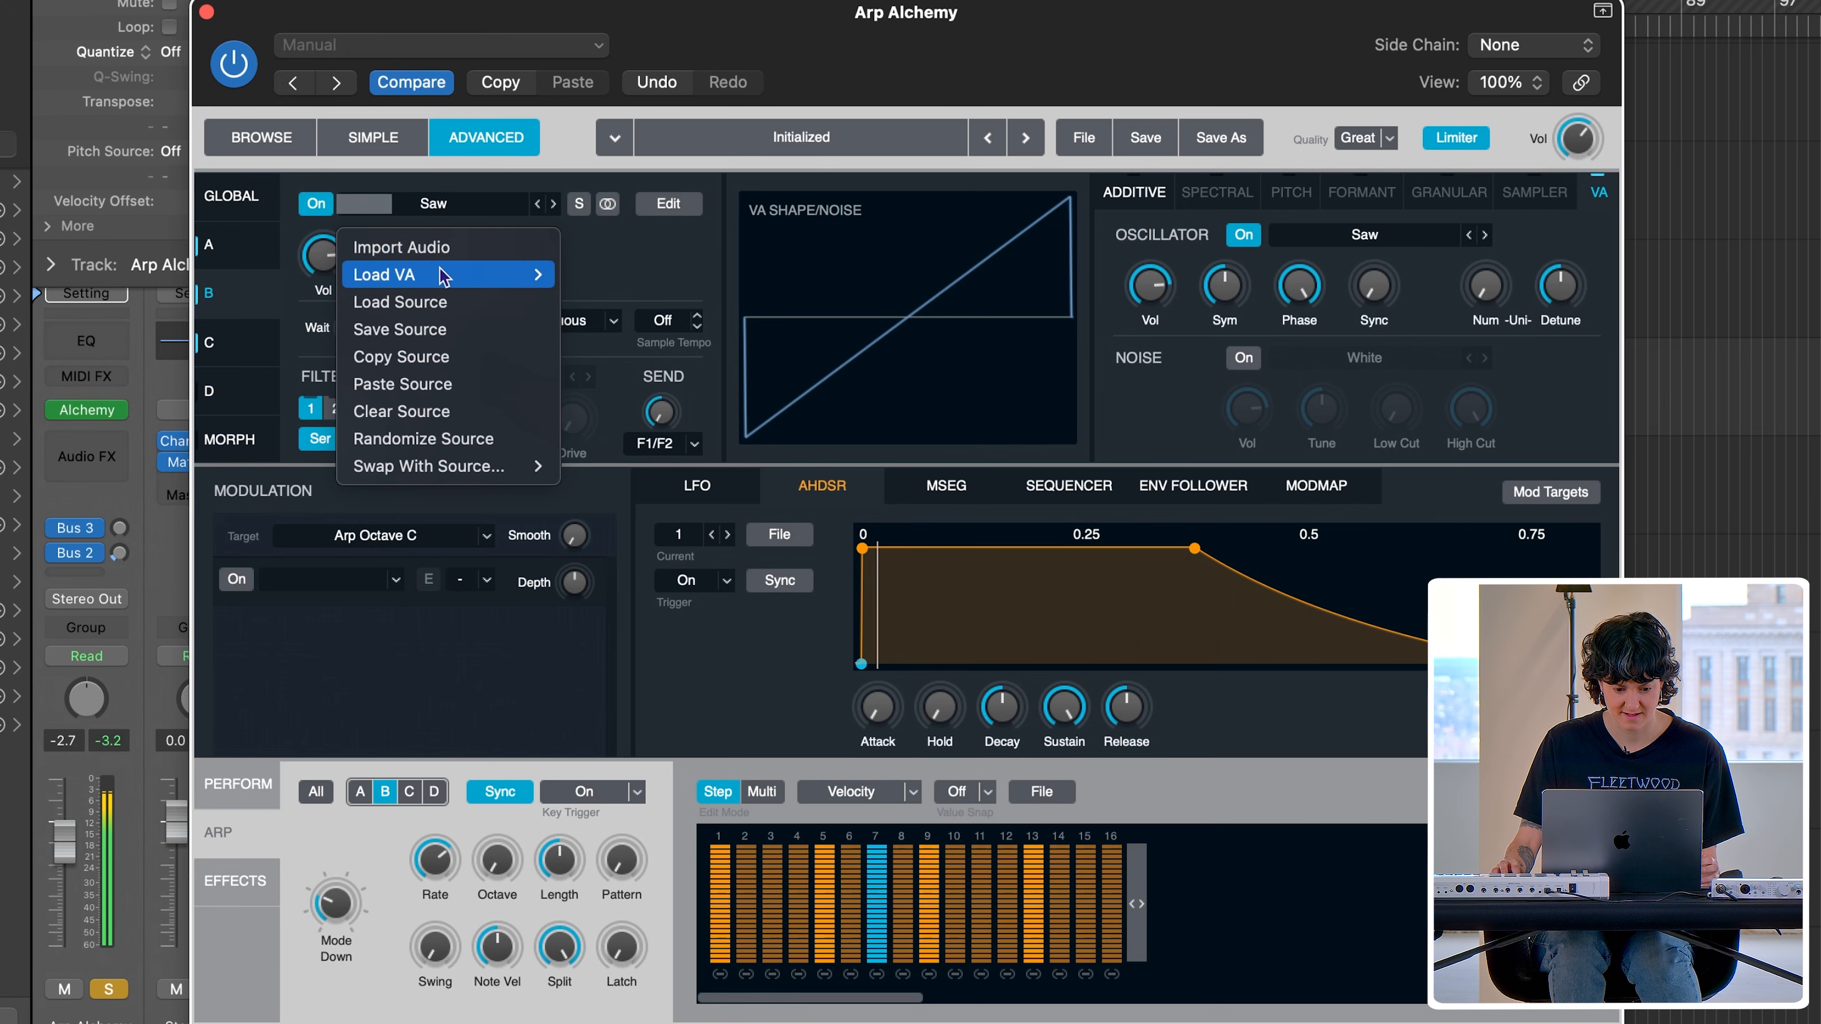
pyautogui.moveTo(431, 274)
pyautogui.moveTo(602, 275)
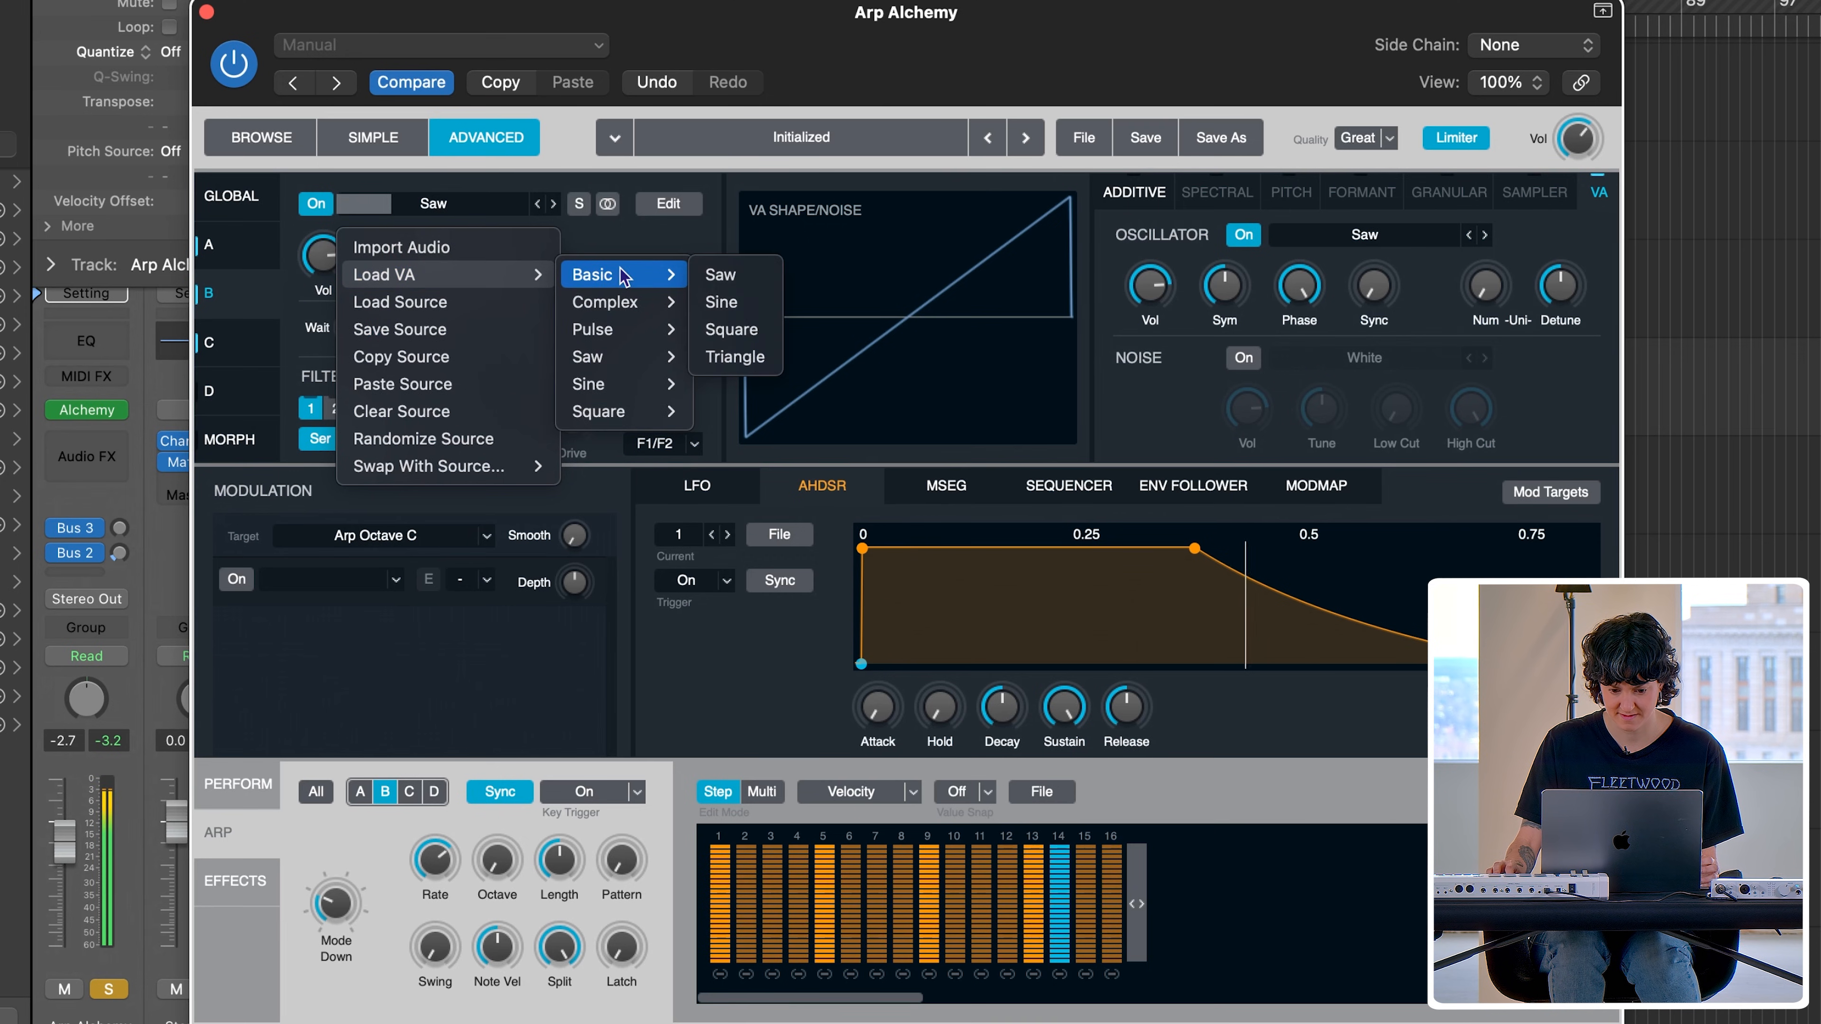
pyautogui.click(730, 358)
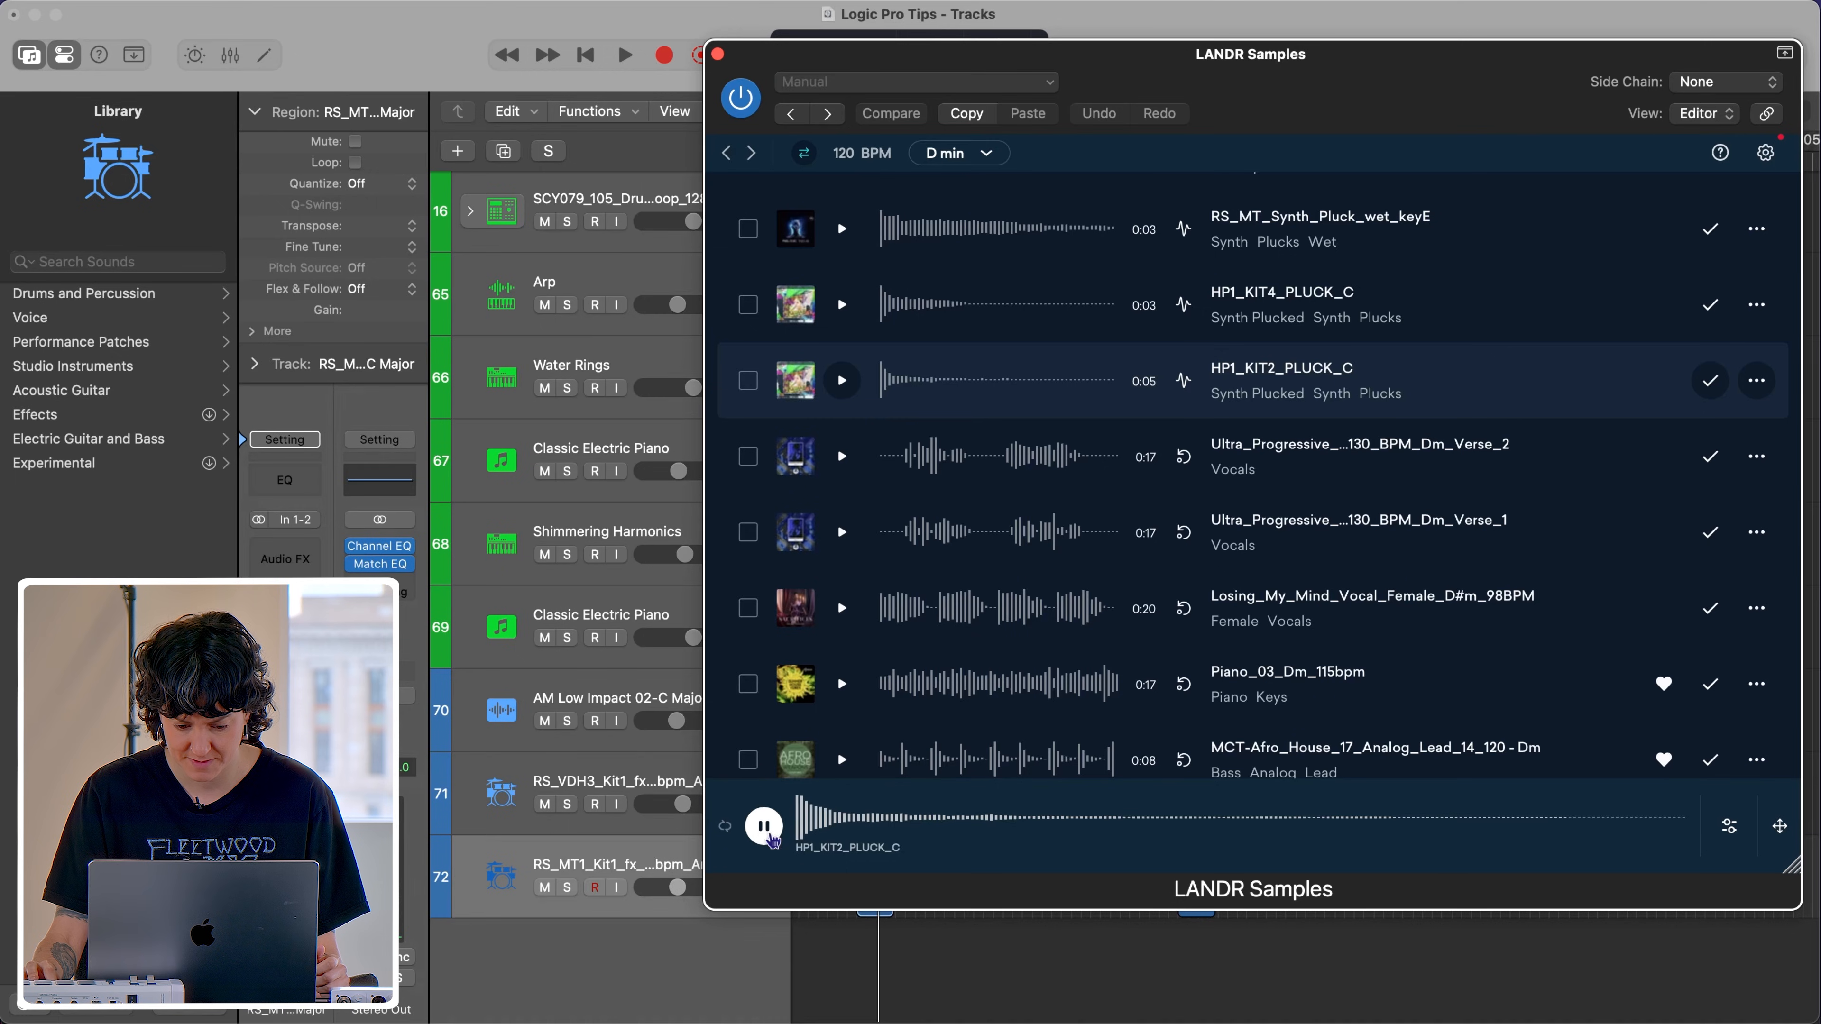
# Step: Stop the HP1_KIT2_PLUCK_C preview and create a new Quick Sampler (Optimized) track from that sample
pyautogui.click(765, 827)
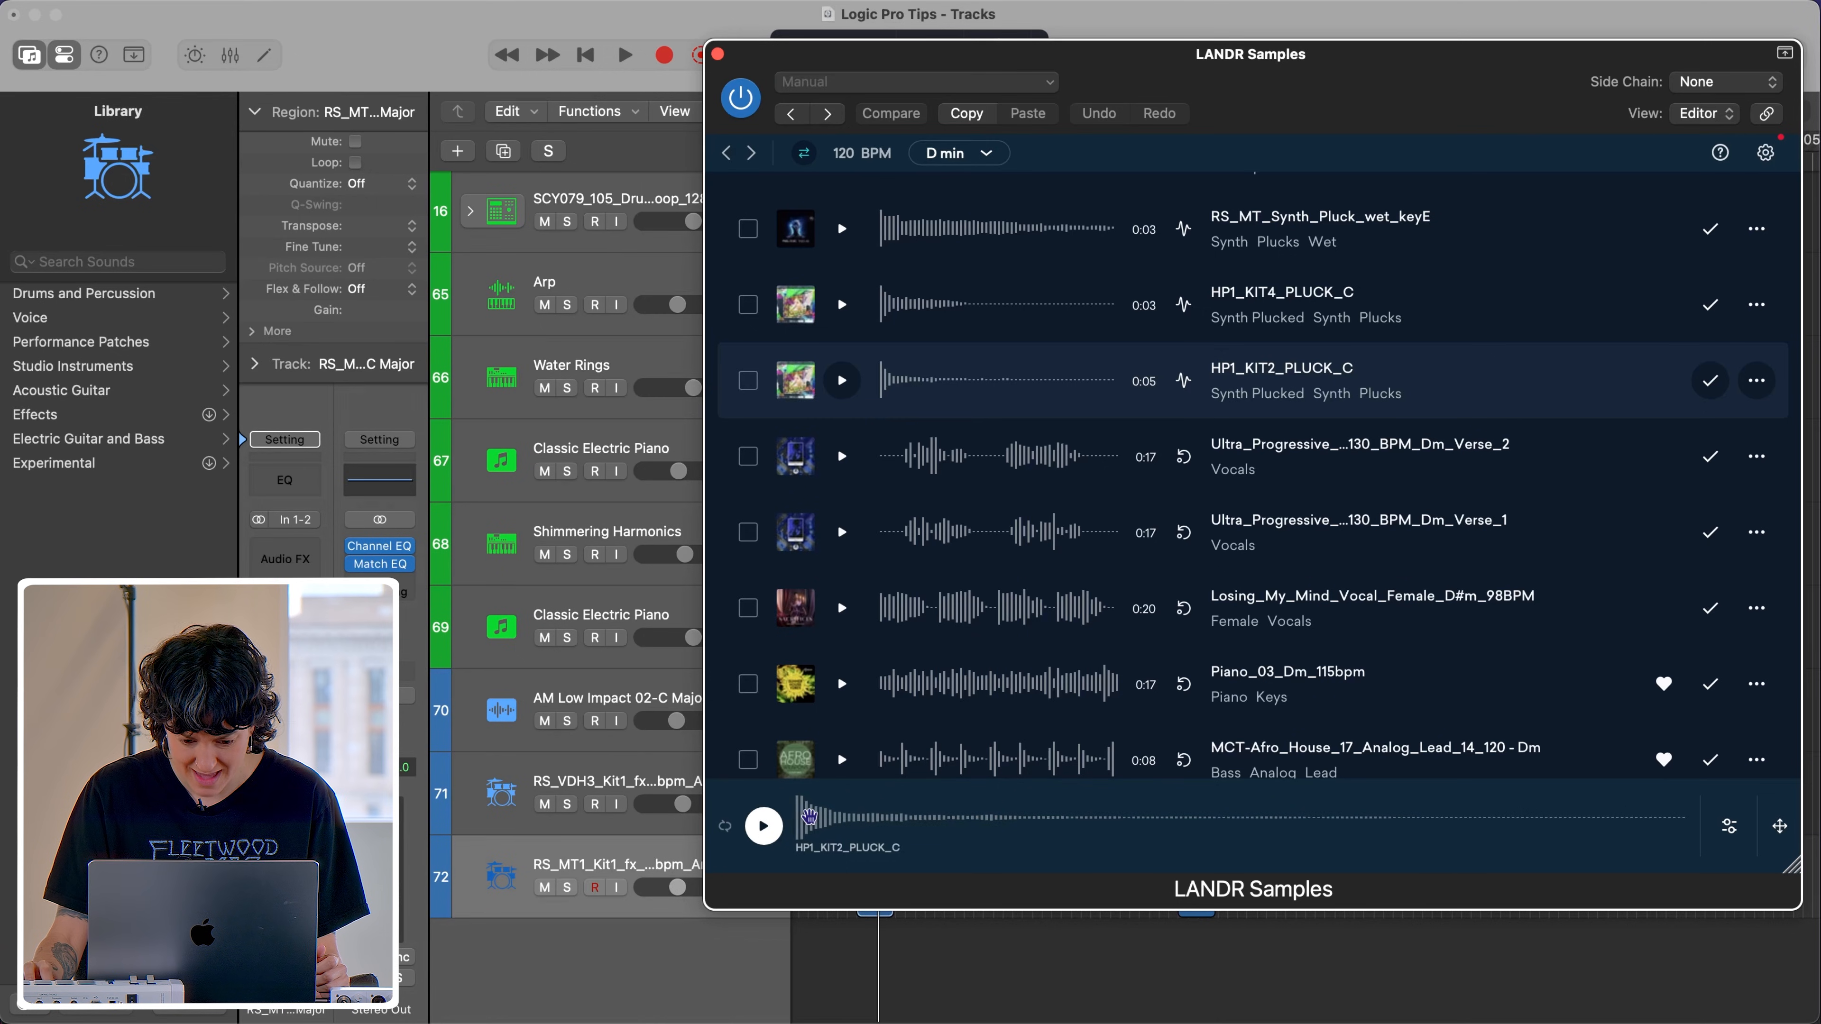
pyautogui.moveTo(801, 841); pyautogui.dragTo(616, 940)
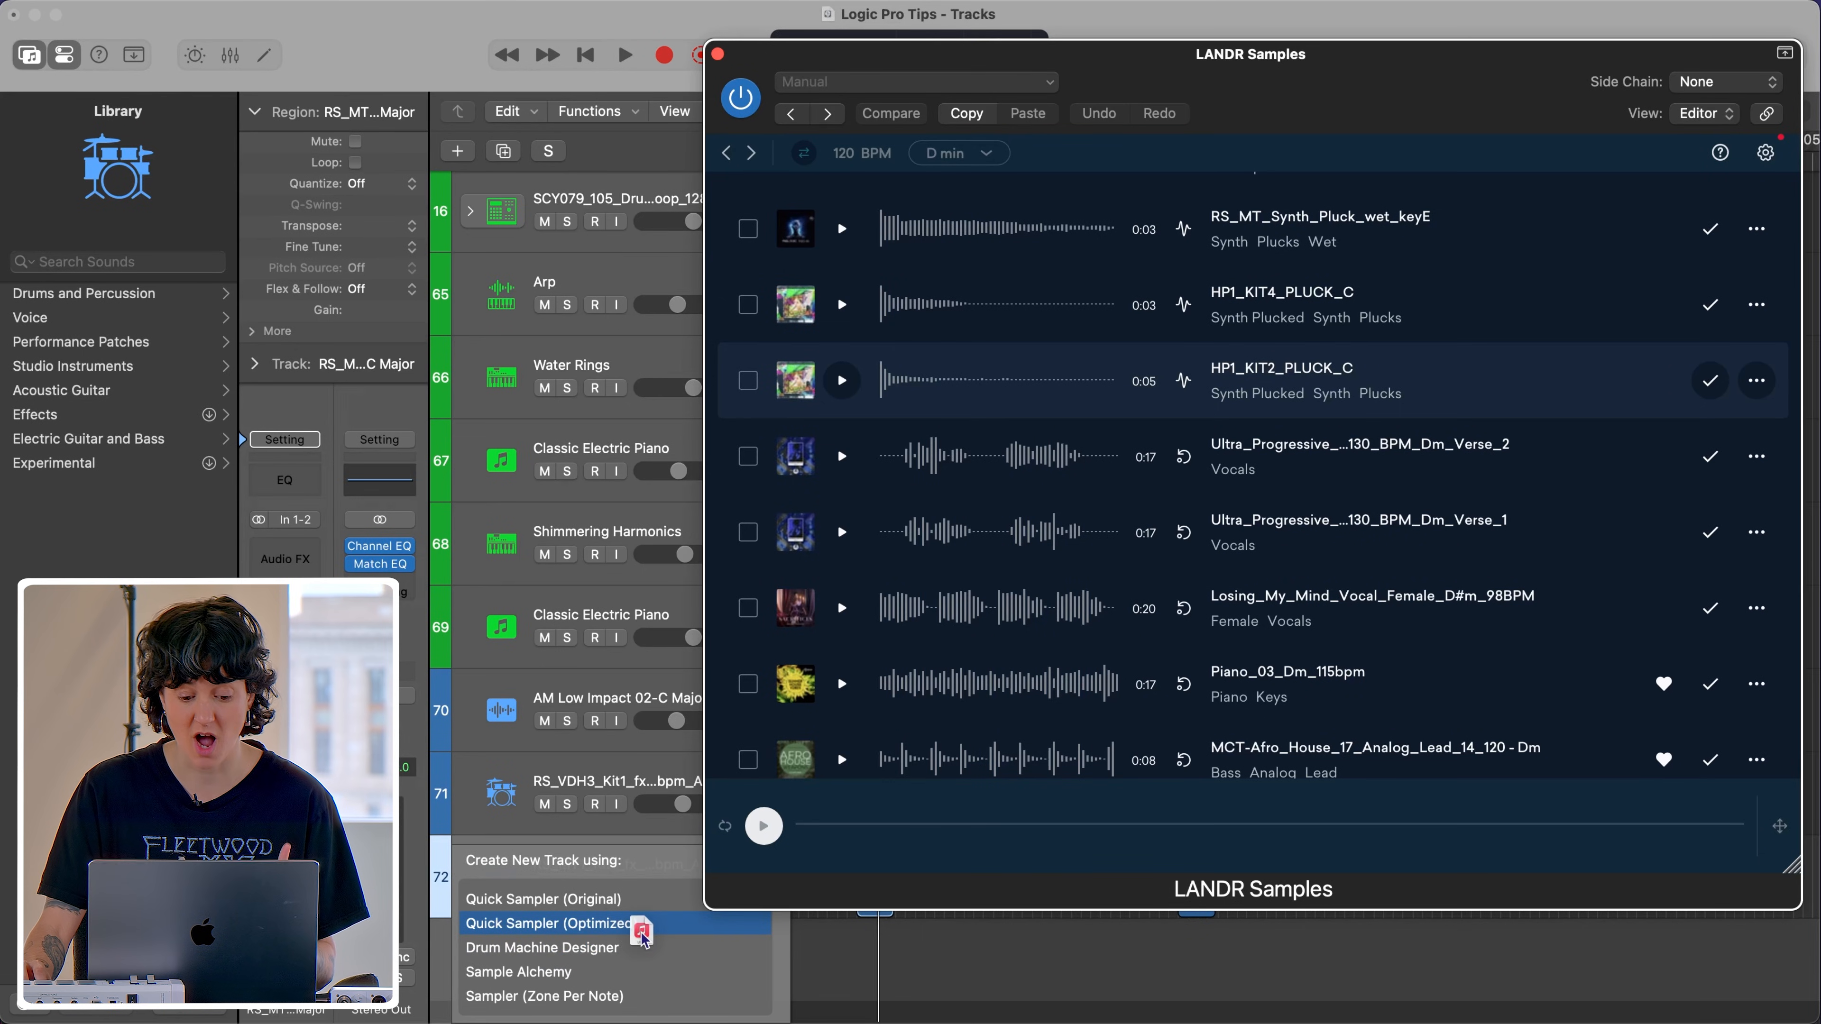
pyautogui.moveTo(638, 933); pyautogui.dragTo(638, 933)
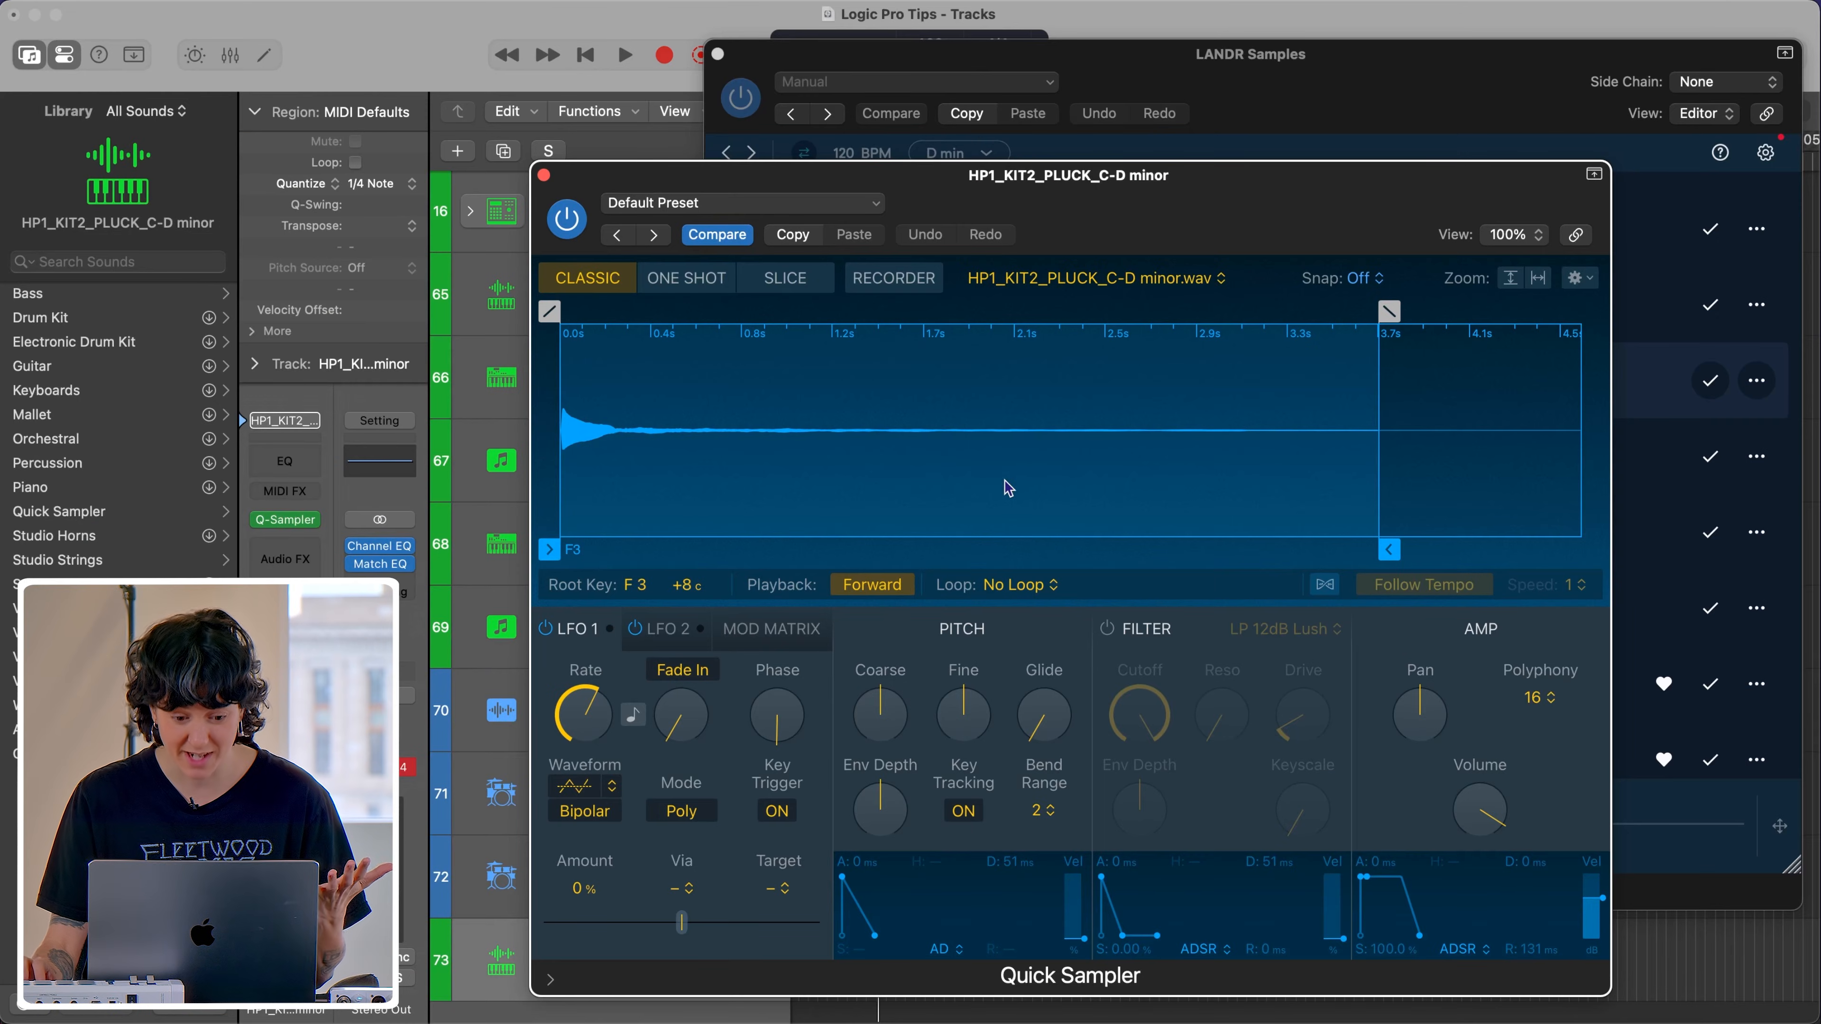
# Step: Look through Quick Sampler's One Shot, Slice and Classic playback modes for the pluck sample
pyautogui.click(684, 280)
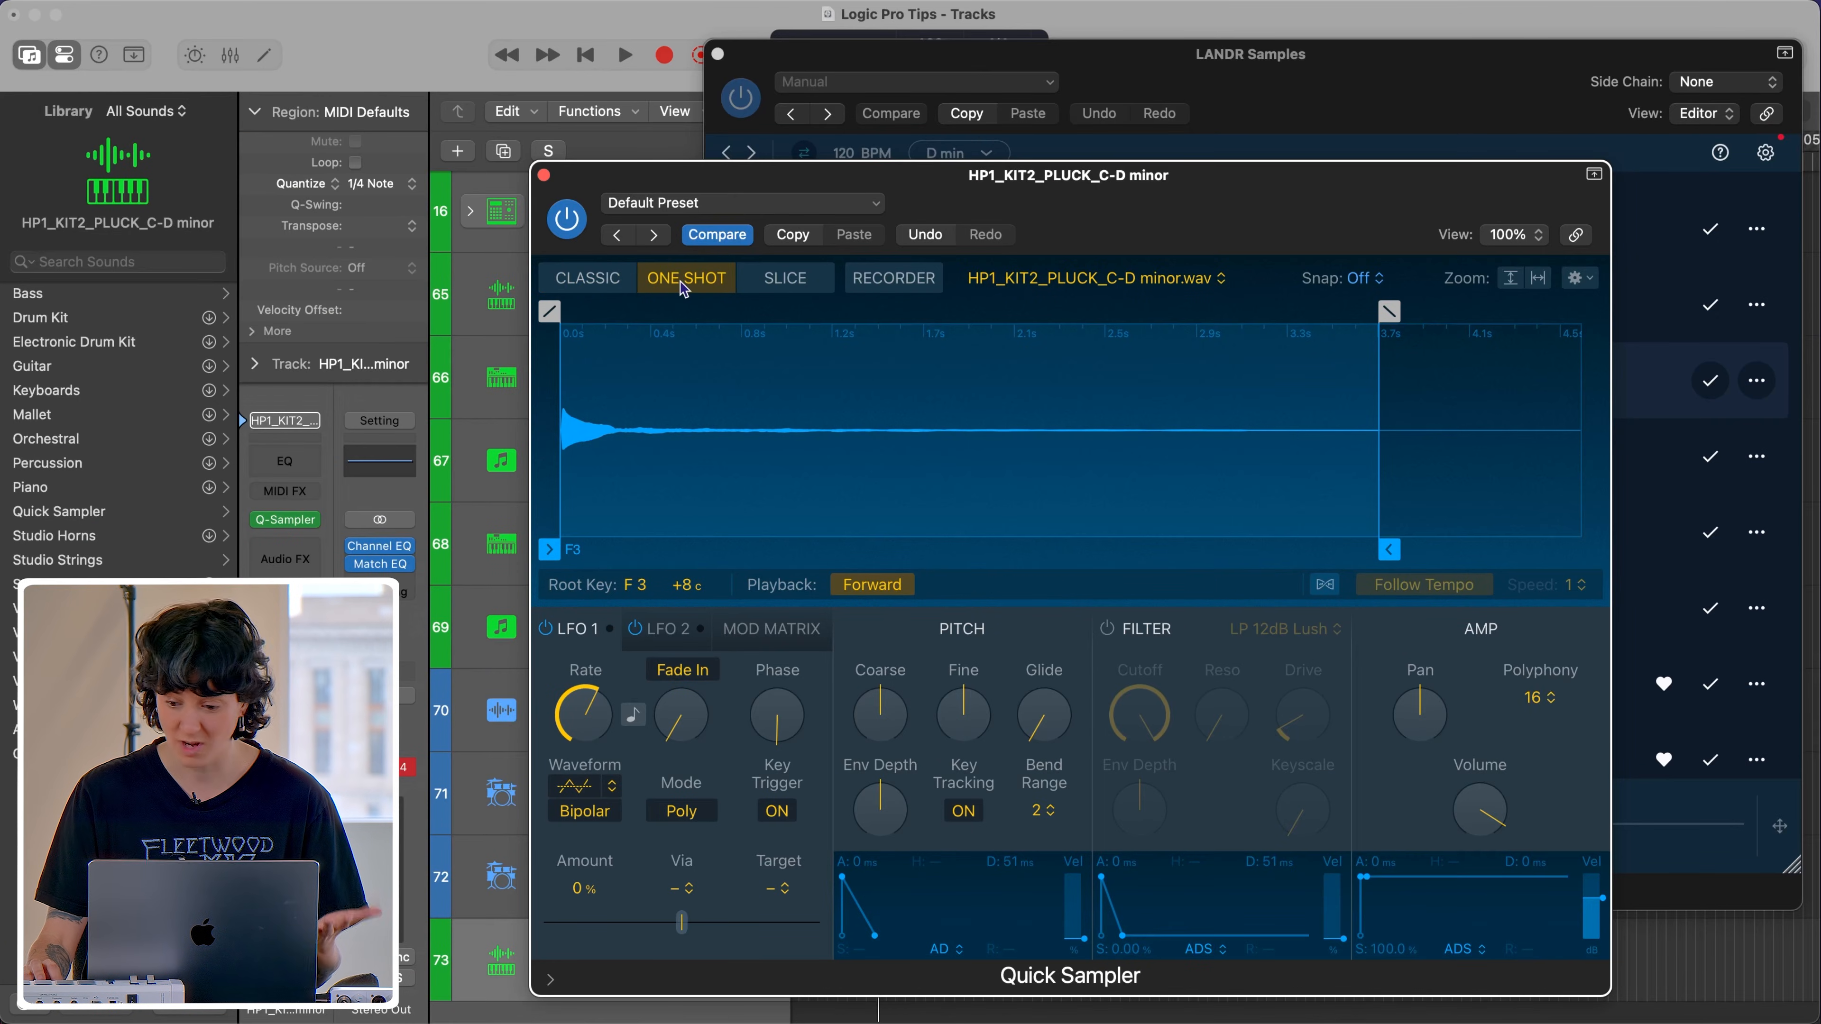
pyautogui.click(801, 287)
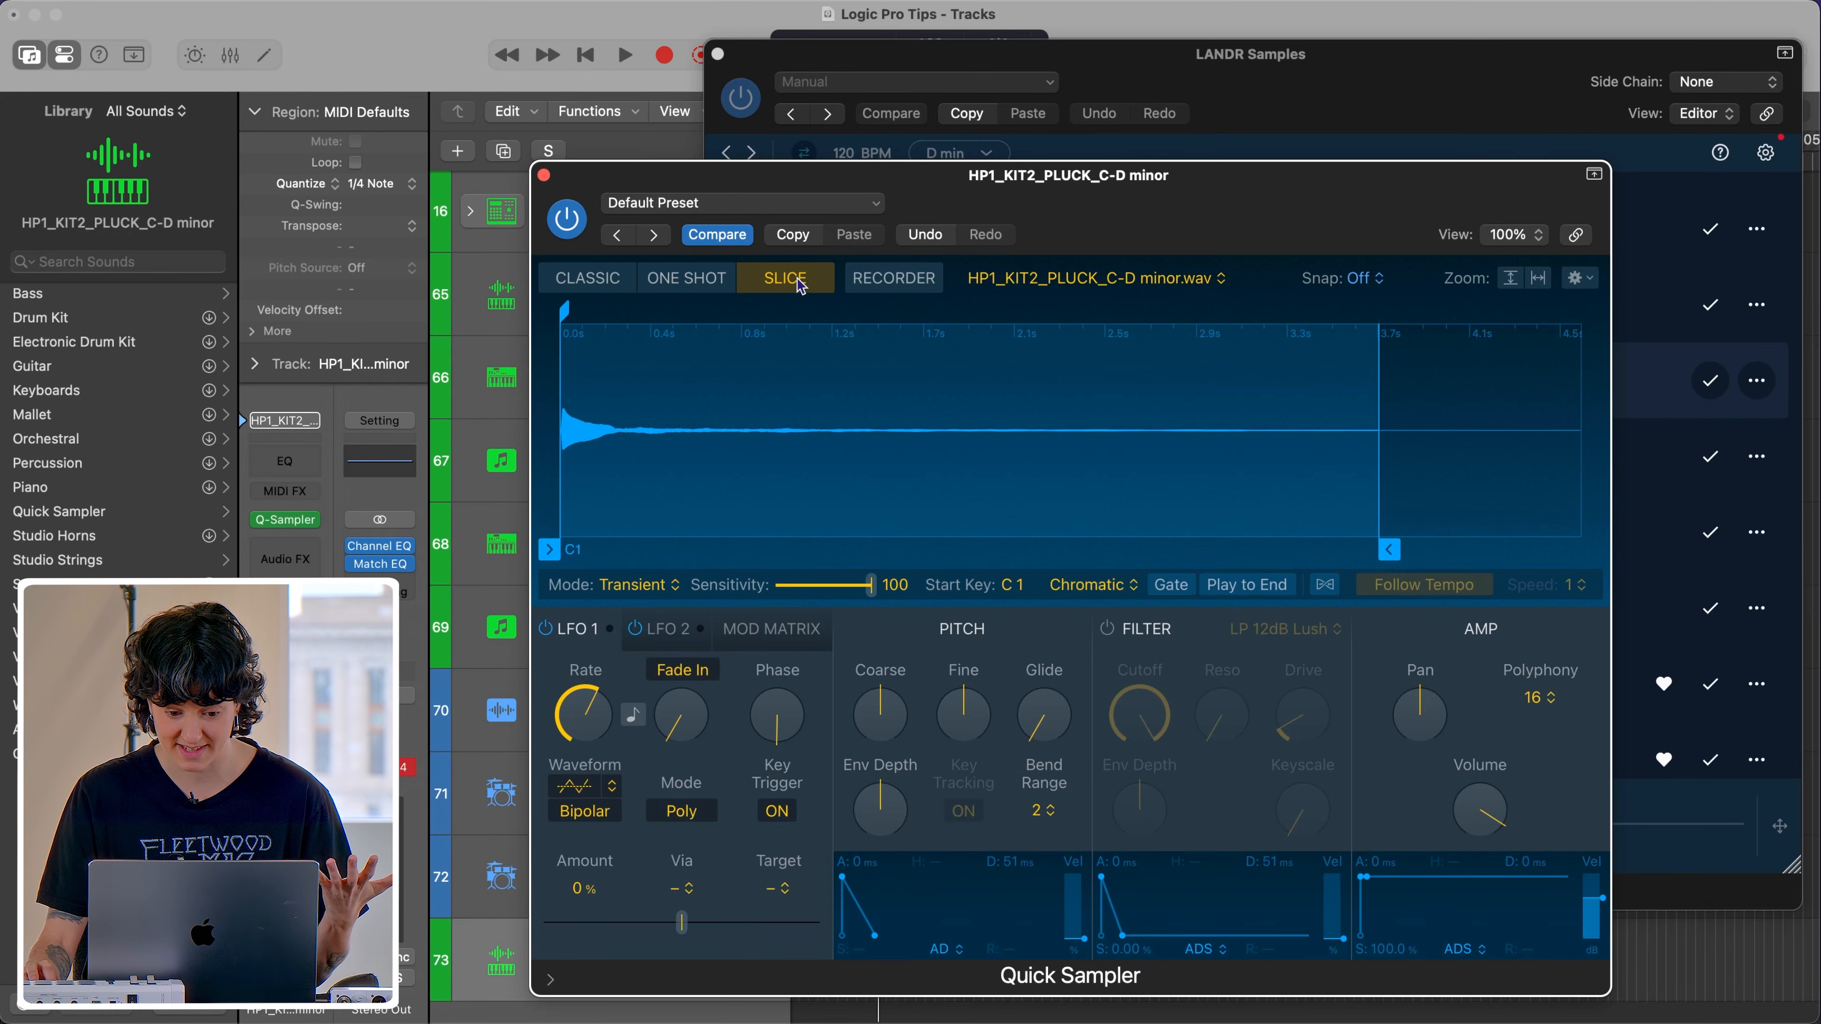
pyautogui.click(677, 282)
pyautogui.click(611, 281)
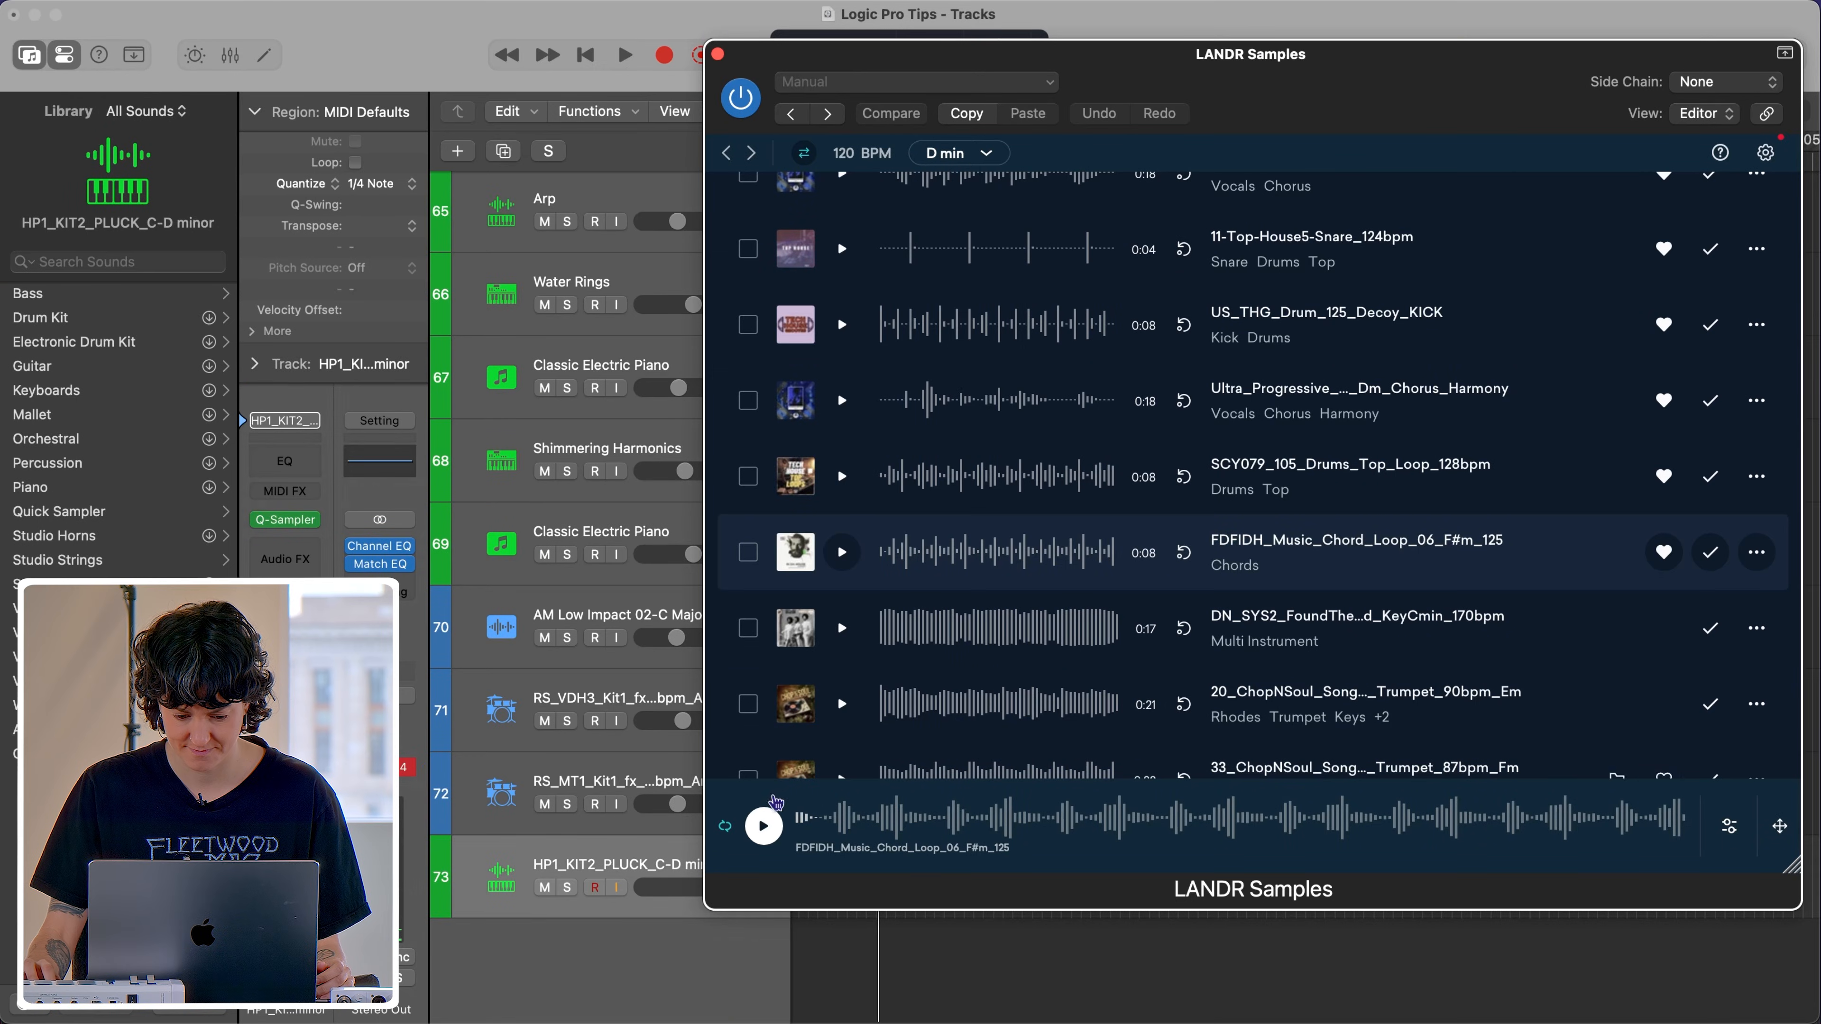
# Step: Preview the FDFIDH_Music_Chord_Loop_06_F#m_125 loop in LANDR Samples and load it into Quick Sampler on track 73
pyautogui.click(765, 827)
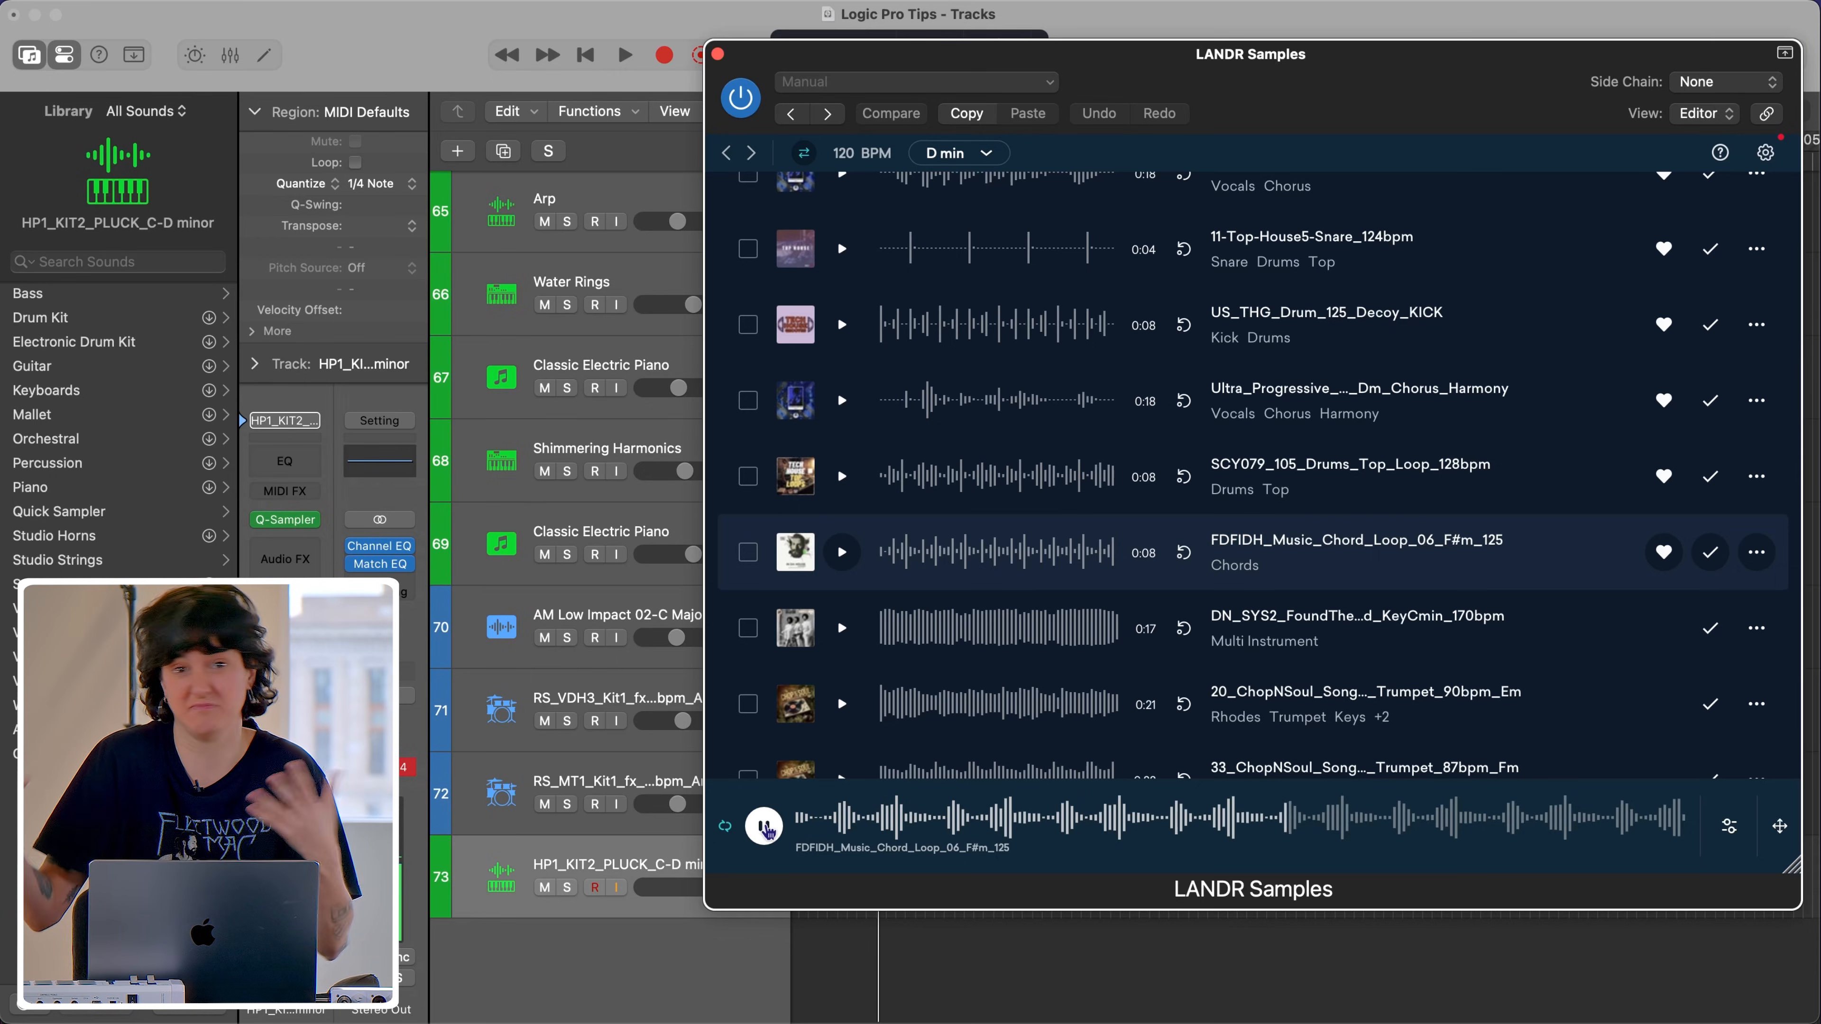
pyautogui.click(765, 827)
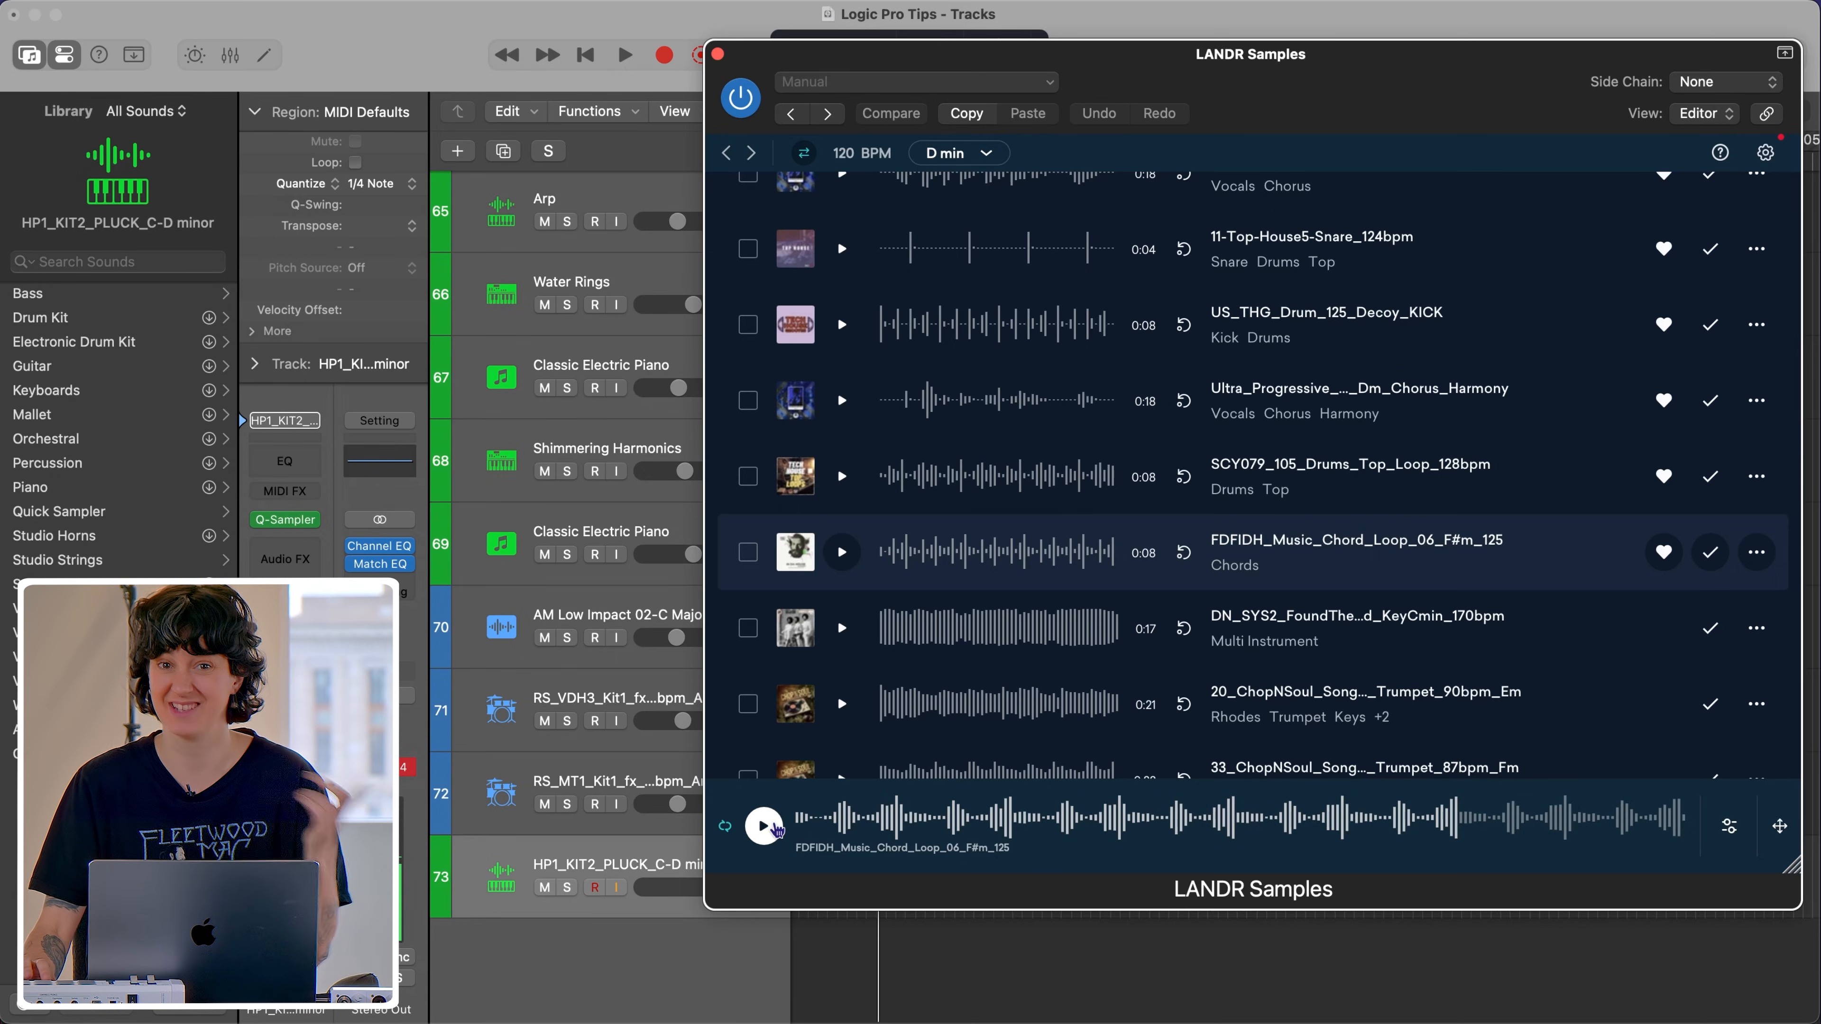
pyautogui.moveTo(805, 822); pyautogui.dragTo(630, 928)
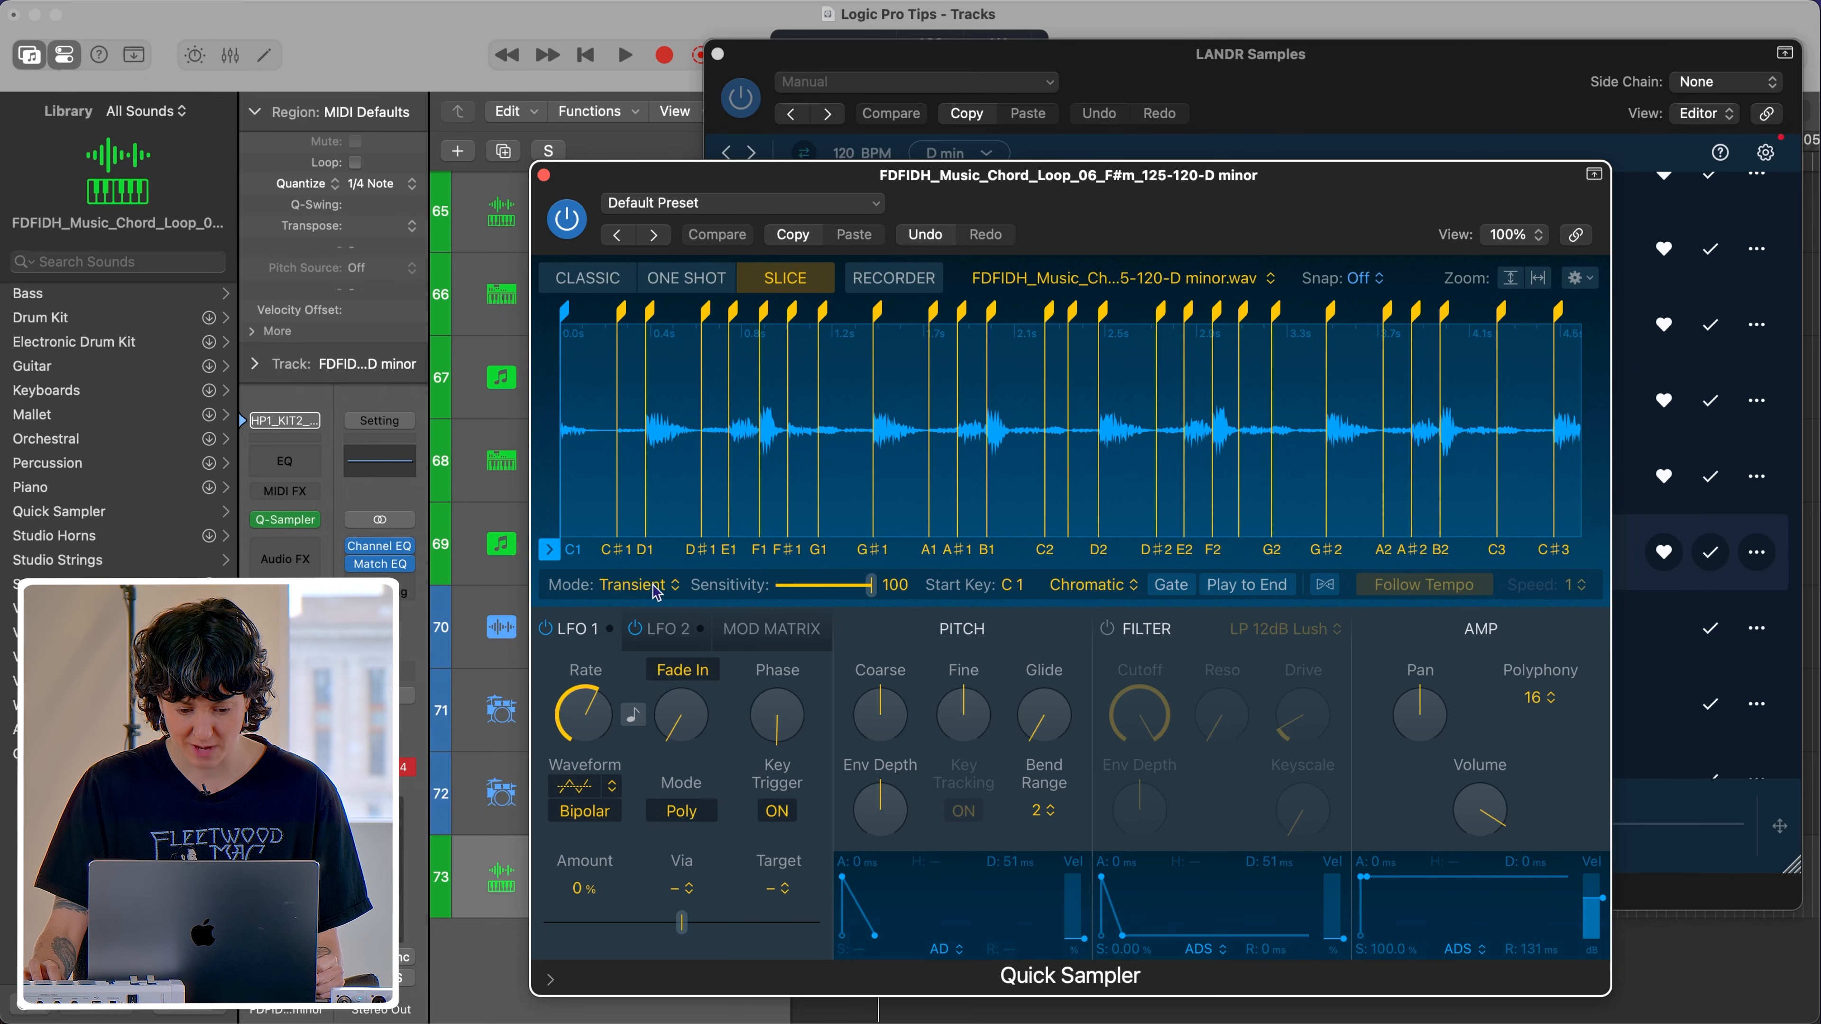
# Step: Set the chord loop's slice mode to Beat Divisions and reduce the Division setting
pyautogui.click(656, 590)
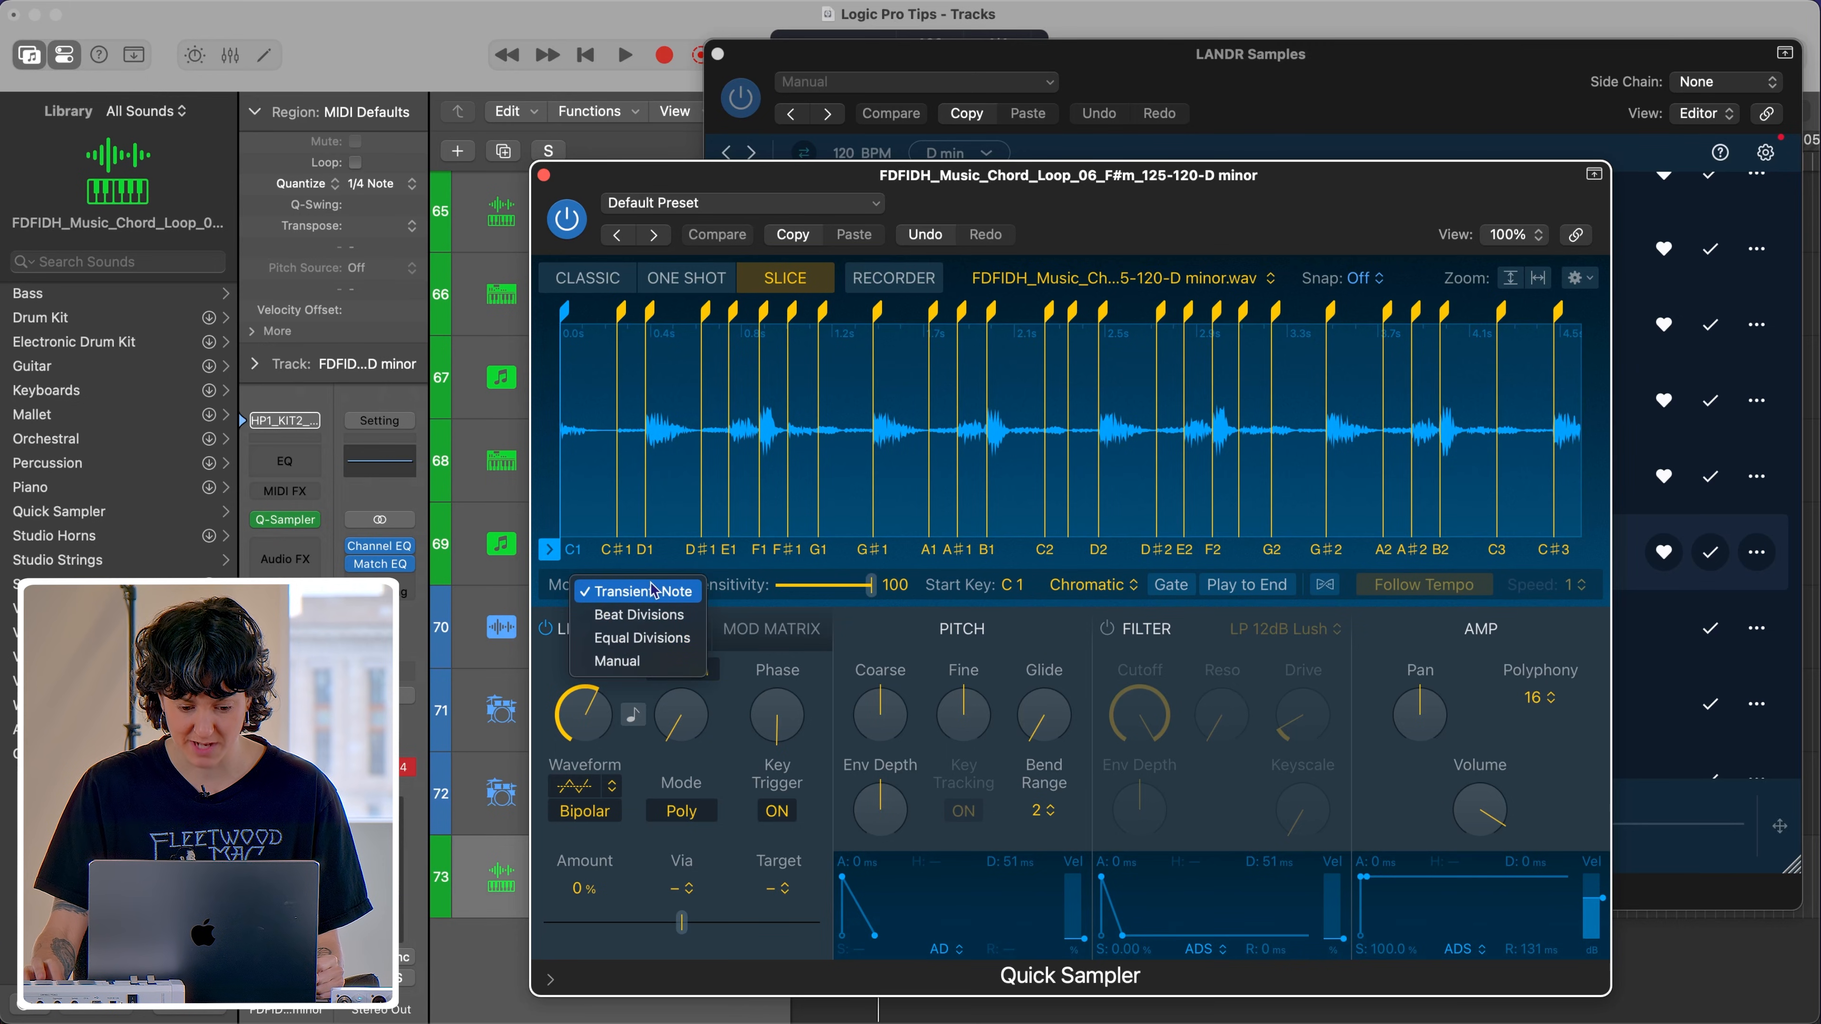
pyautogui.click(651, 619)
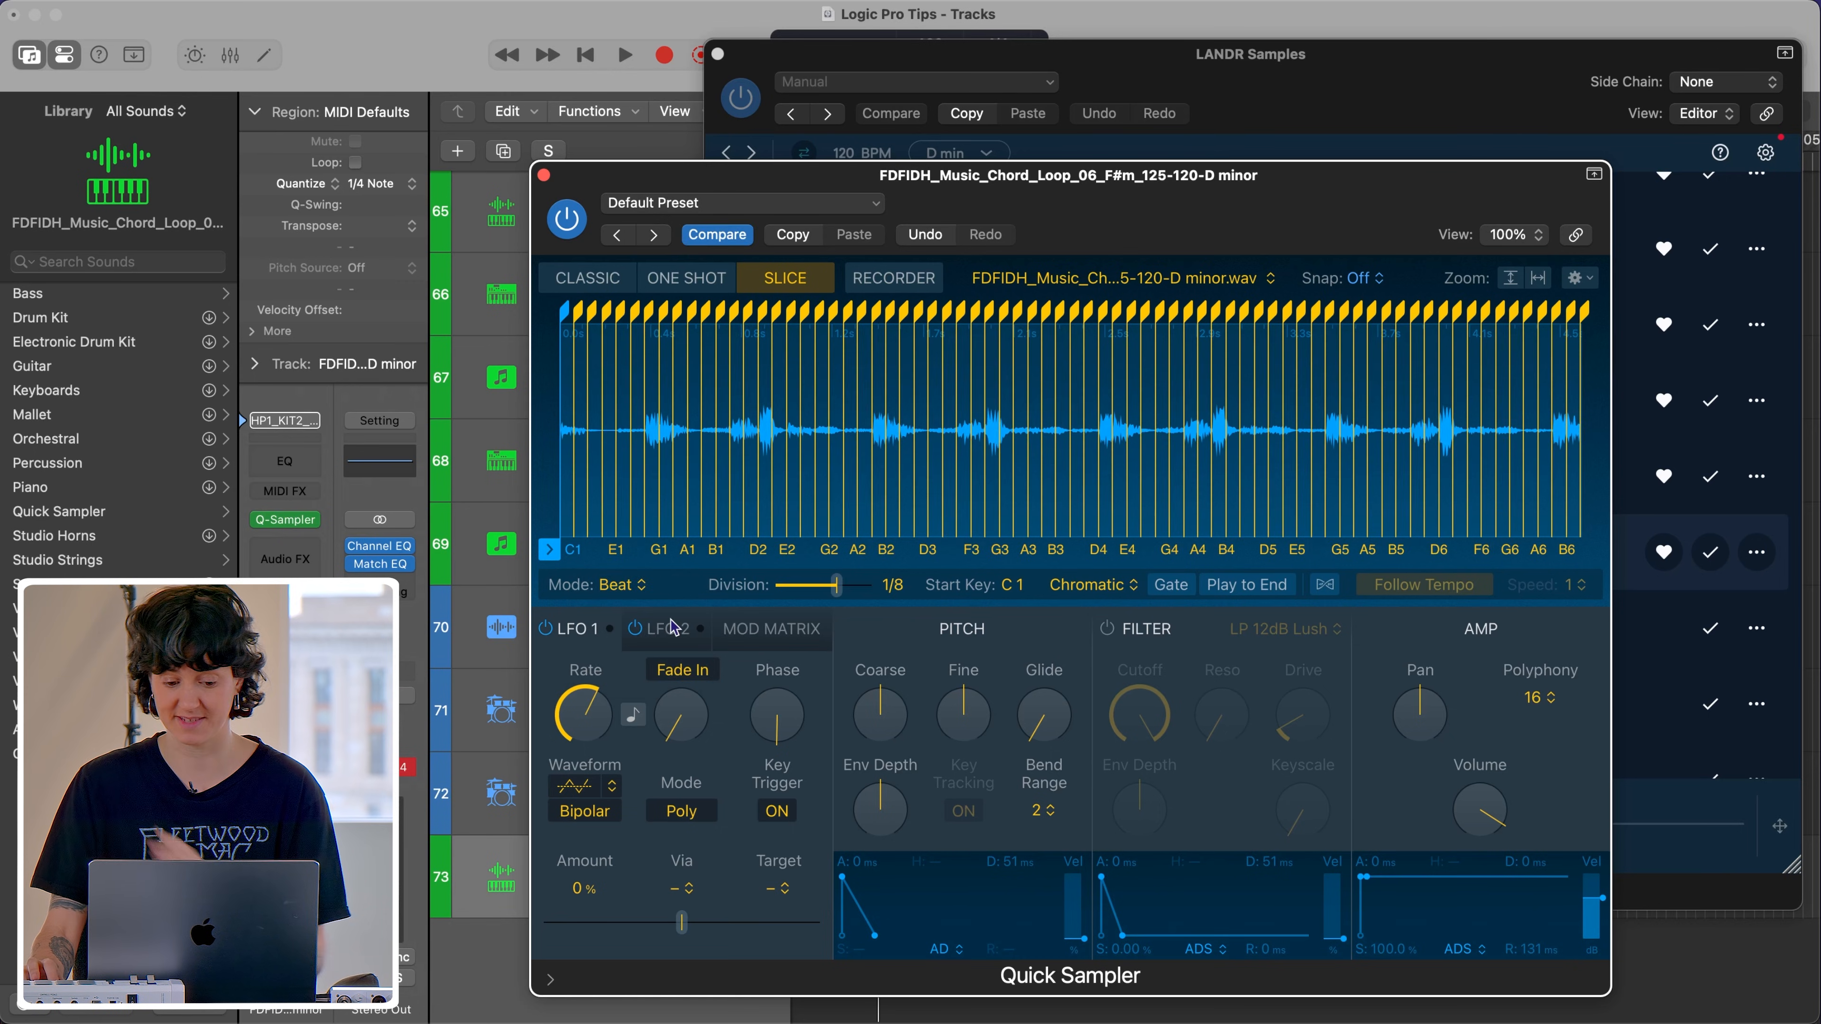
pyautogui.moveTo(838, 594); pyautogui.dragTo(803, 595)
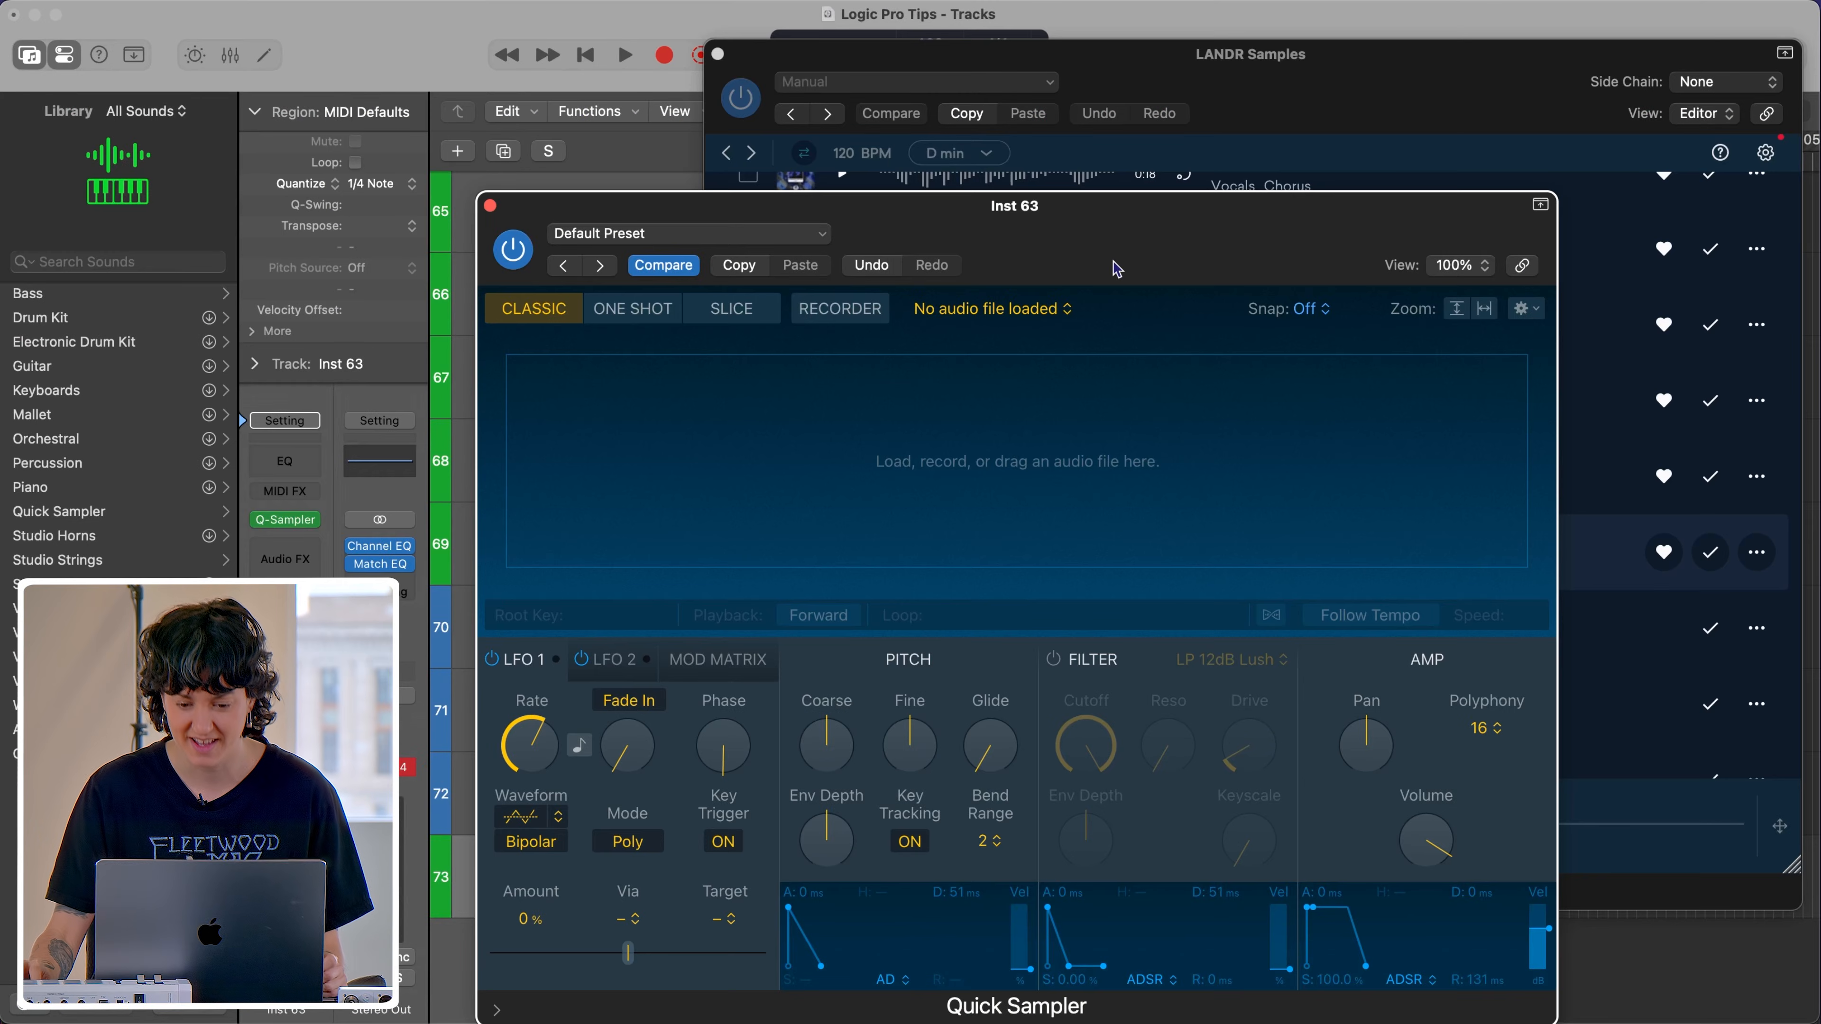
# Step: Switch the empty Quick Sampler to Recorder with Input 1 as its source and record a sample
pyautogui.moveTo(1117, 269); pyautogui.dragTo(1112, 247)
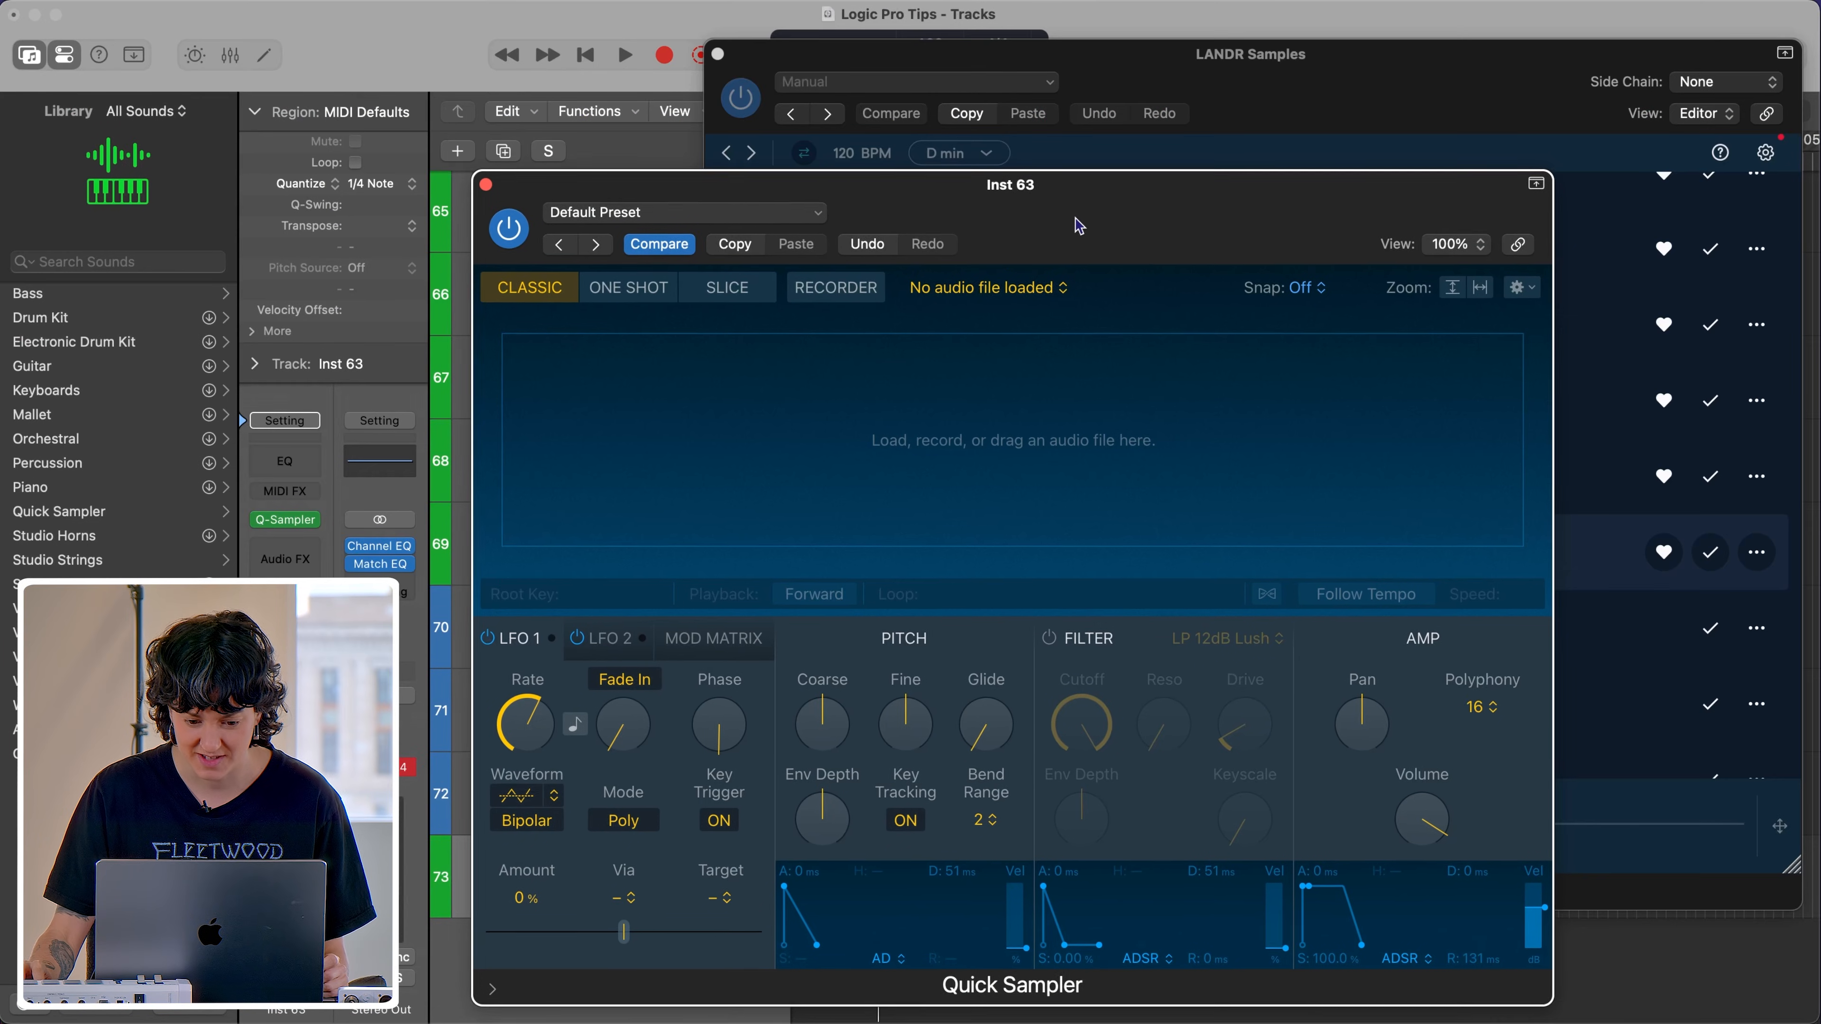
pyautogui.click(832, 288)
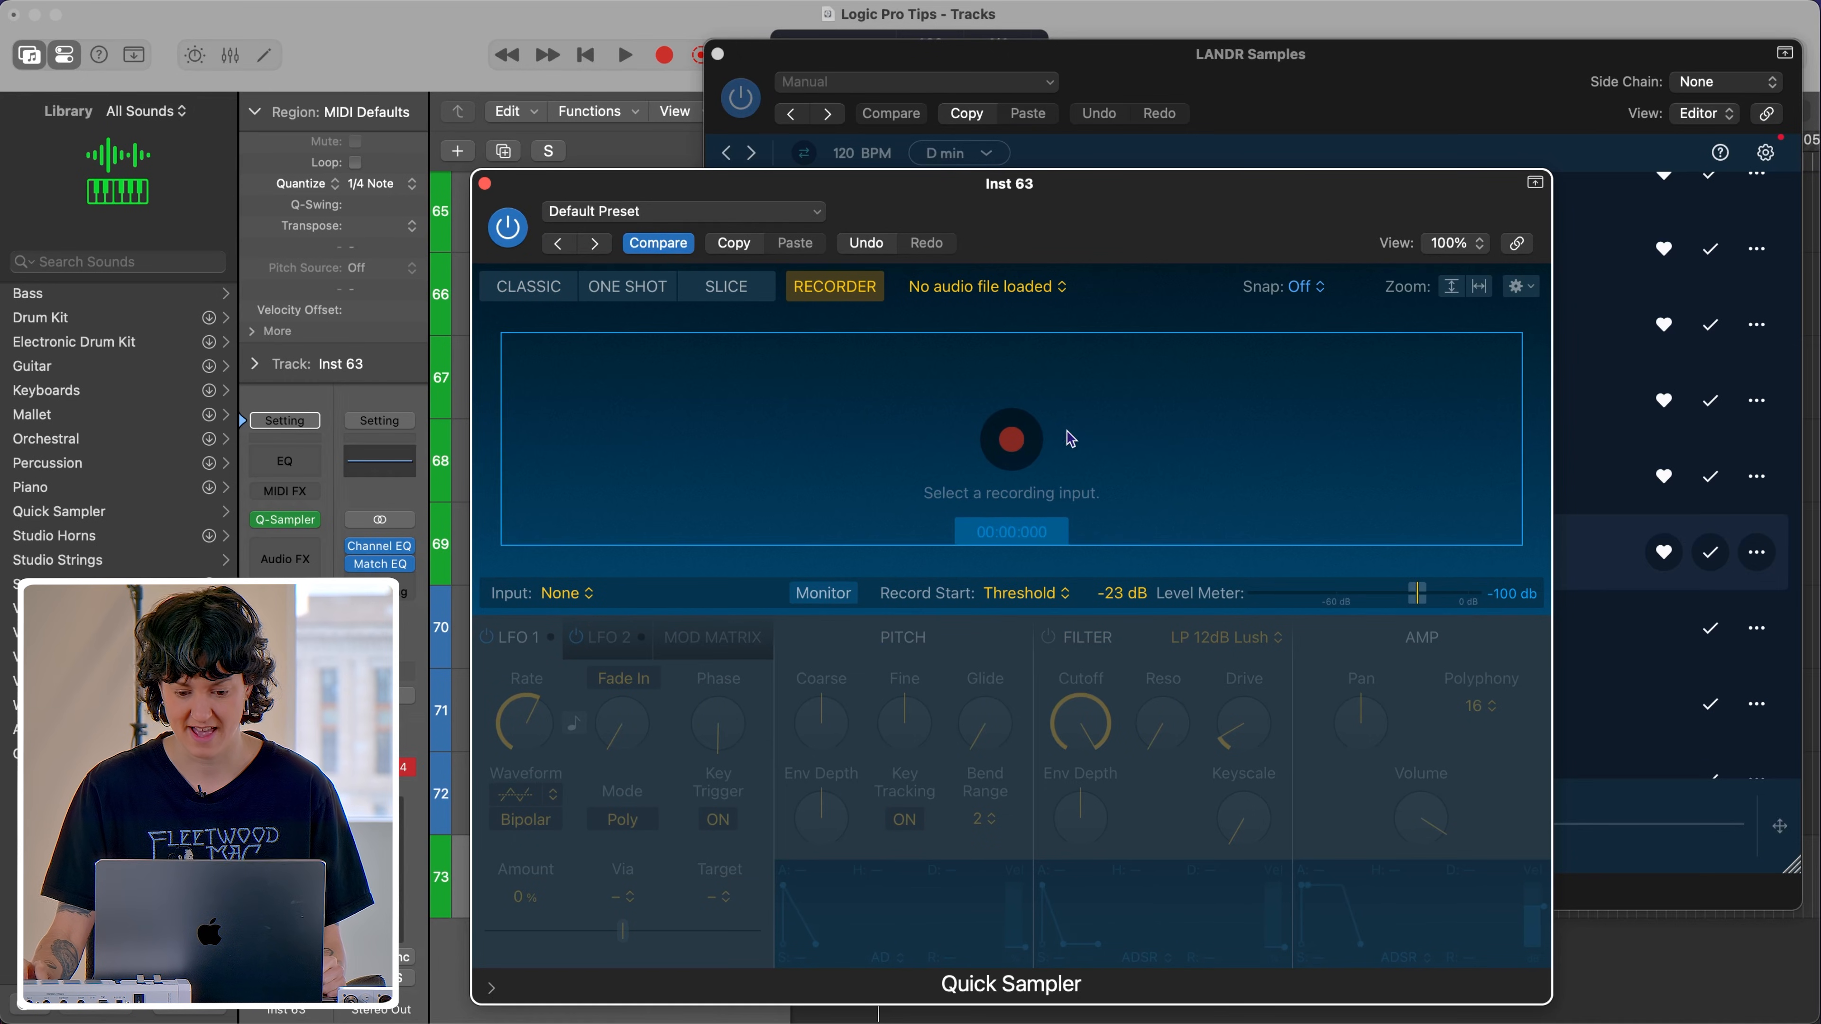
pyautogui.click(589, 594)
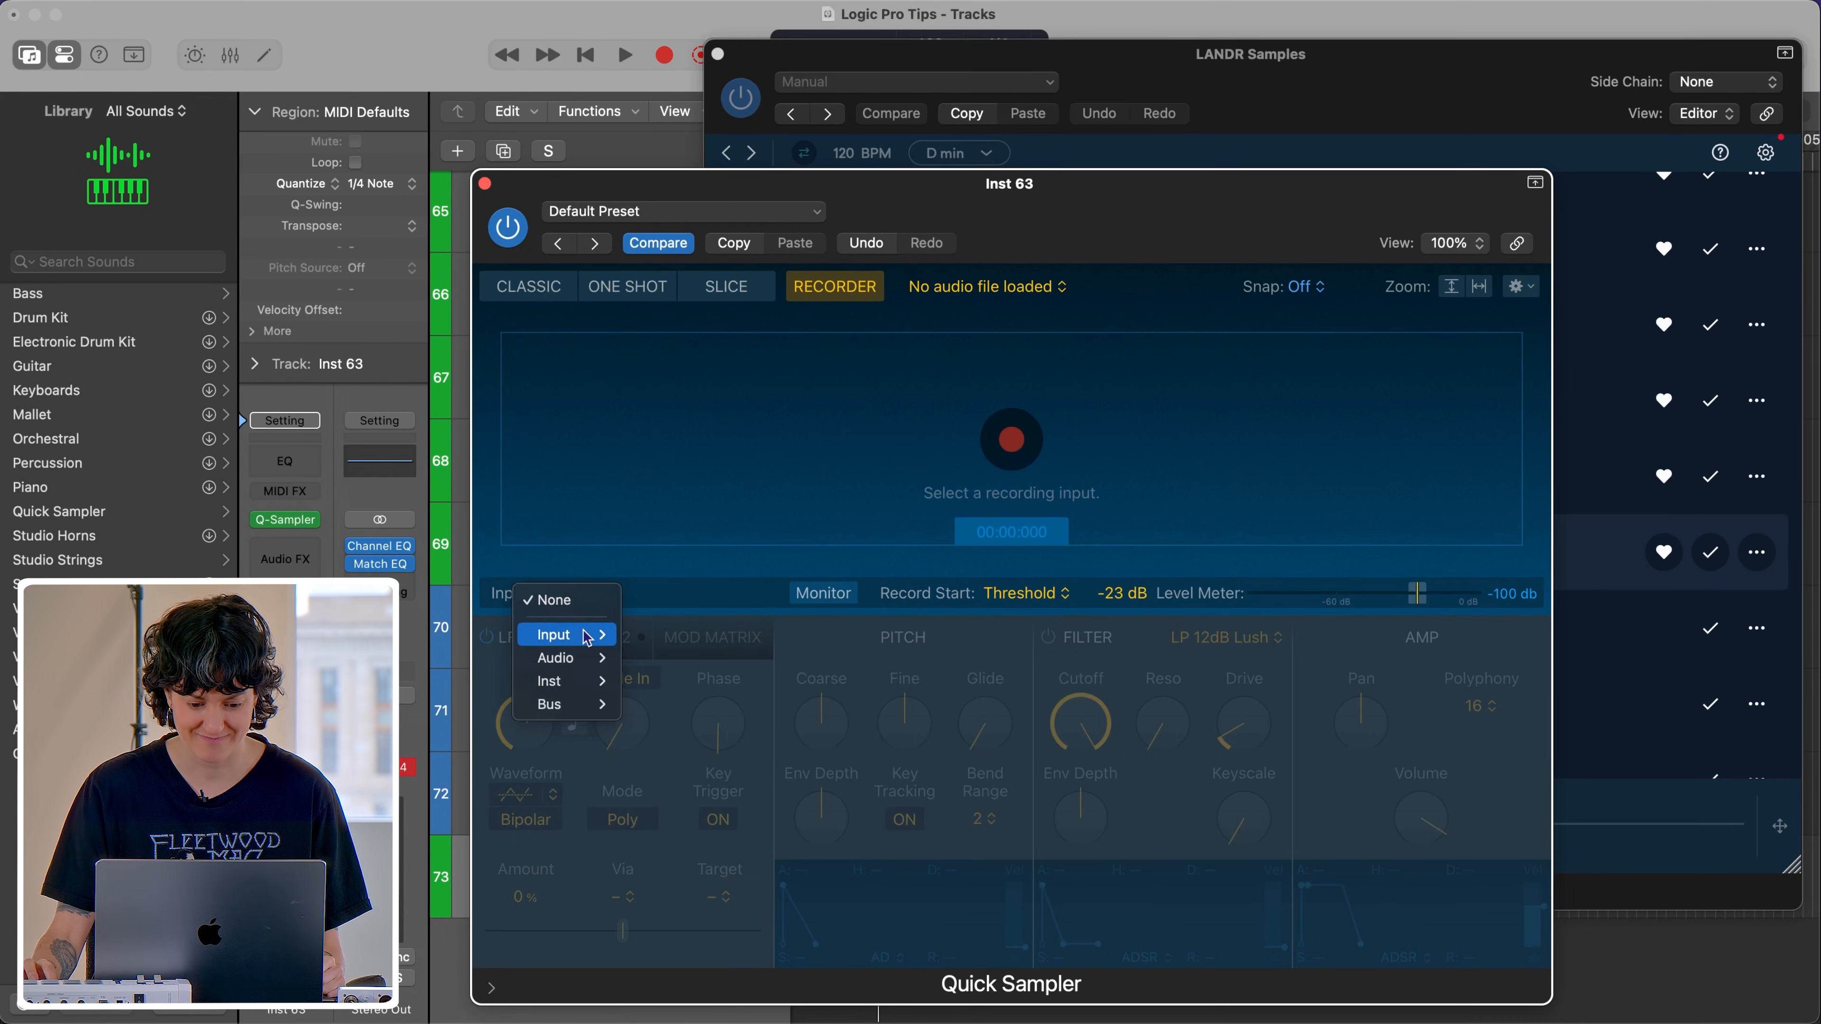
pyautogui.moveTo(587, 637)
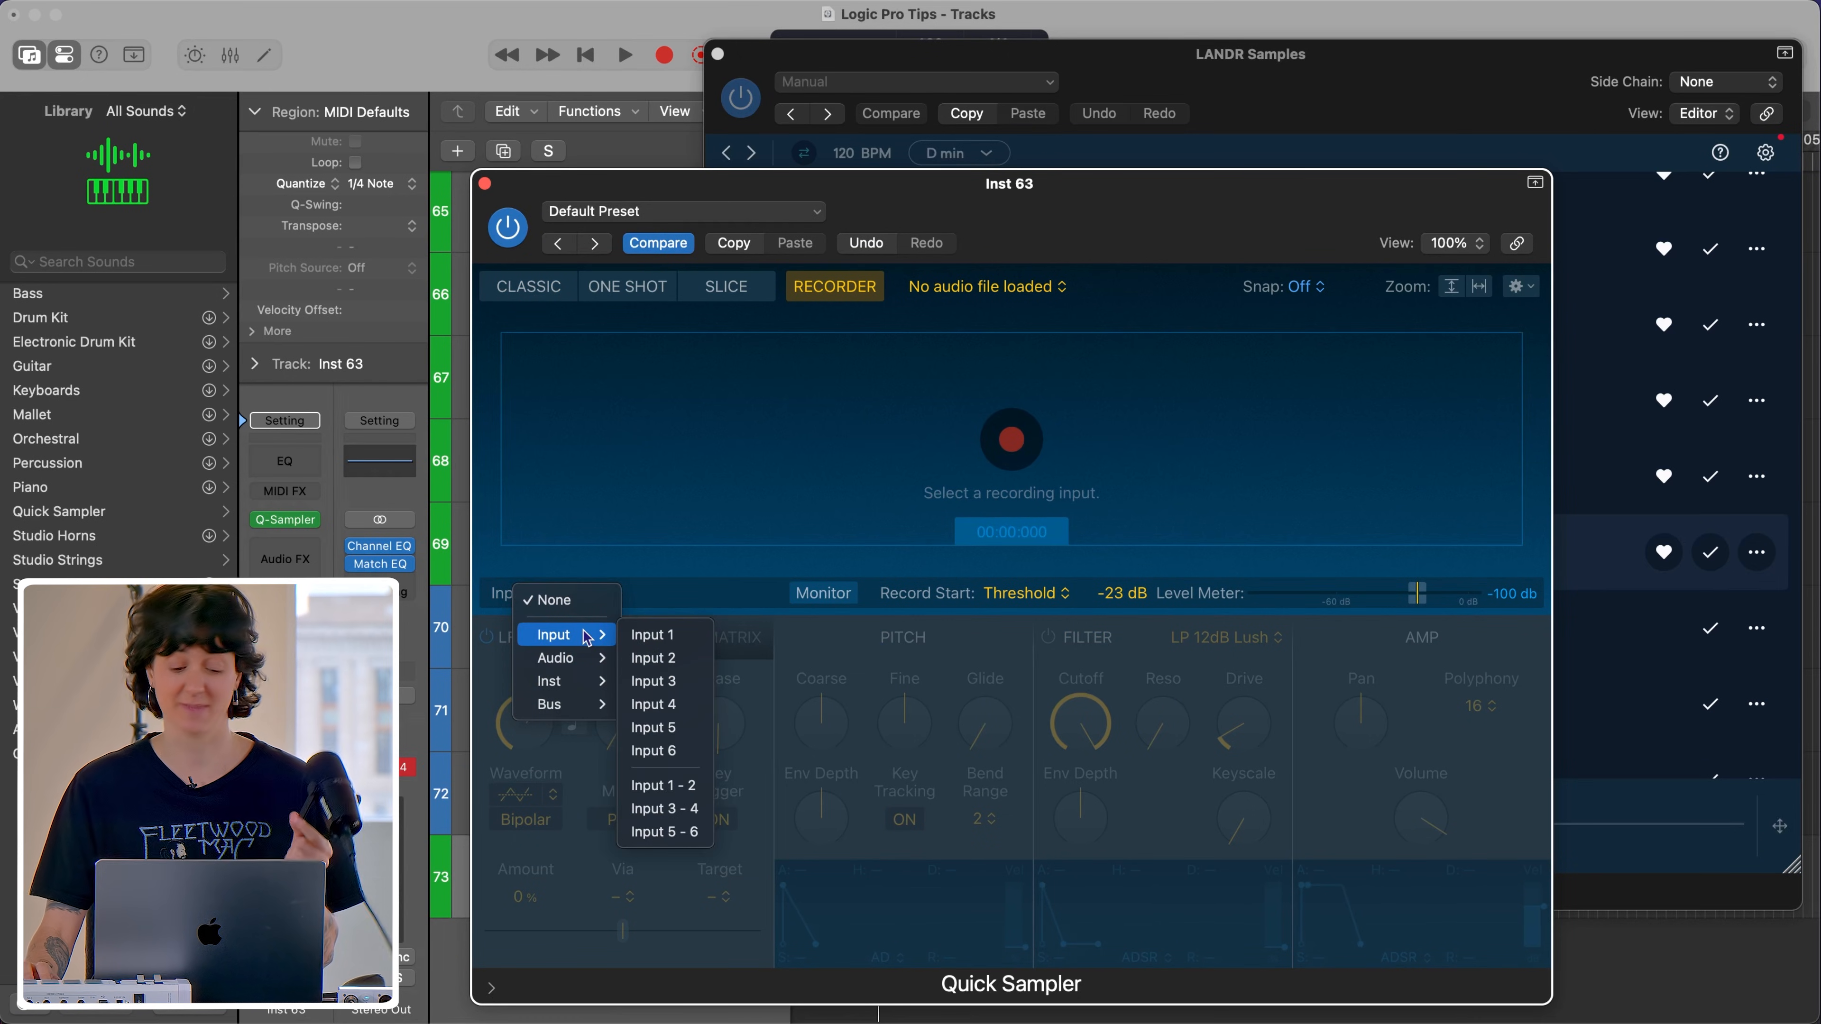
pyautogui.click(652, 635)
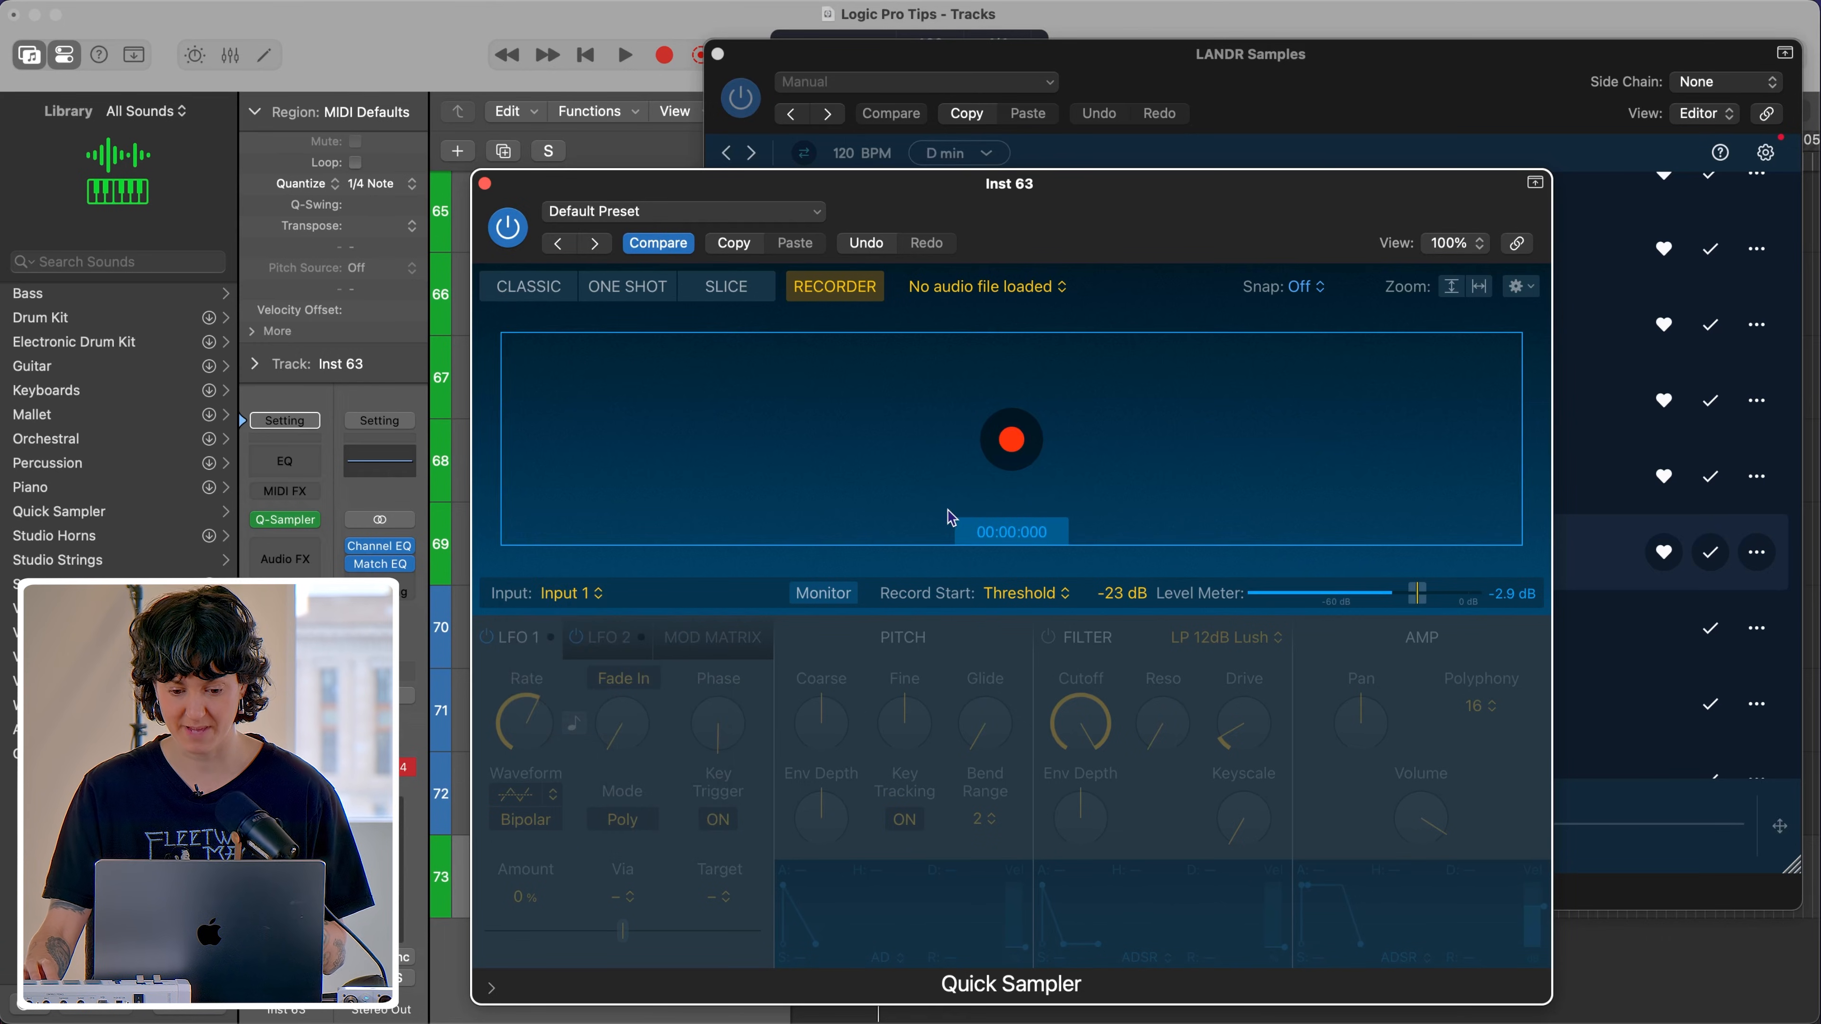
pyautogui.click(1012, 440)
pyautogui.click(1012, 439)
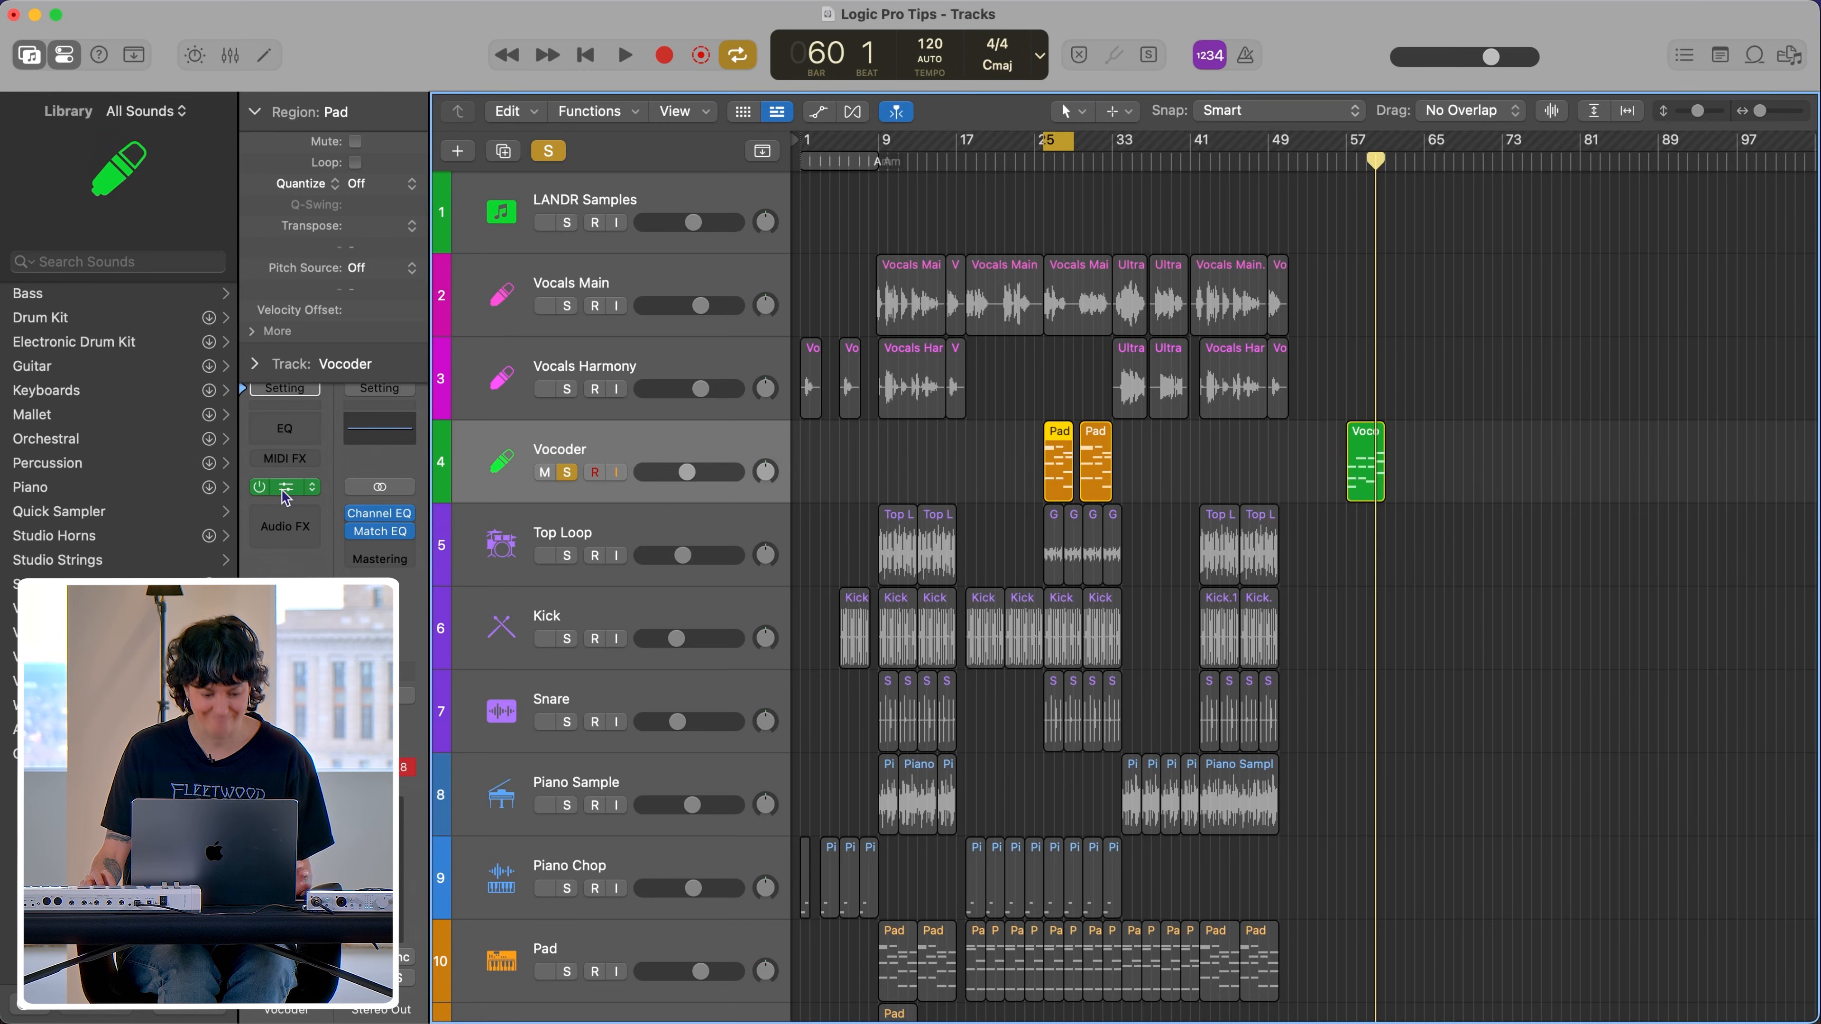
# Step: Open the Vocoder track's EVOC 20 PolySynth and set its analysis input to the Vocals Main (Audio 3) track
pyautogui.click(285, 487)
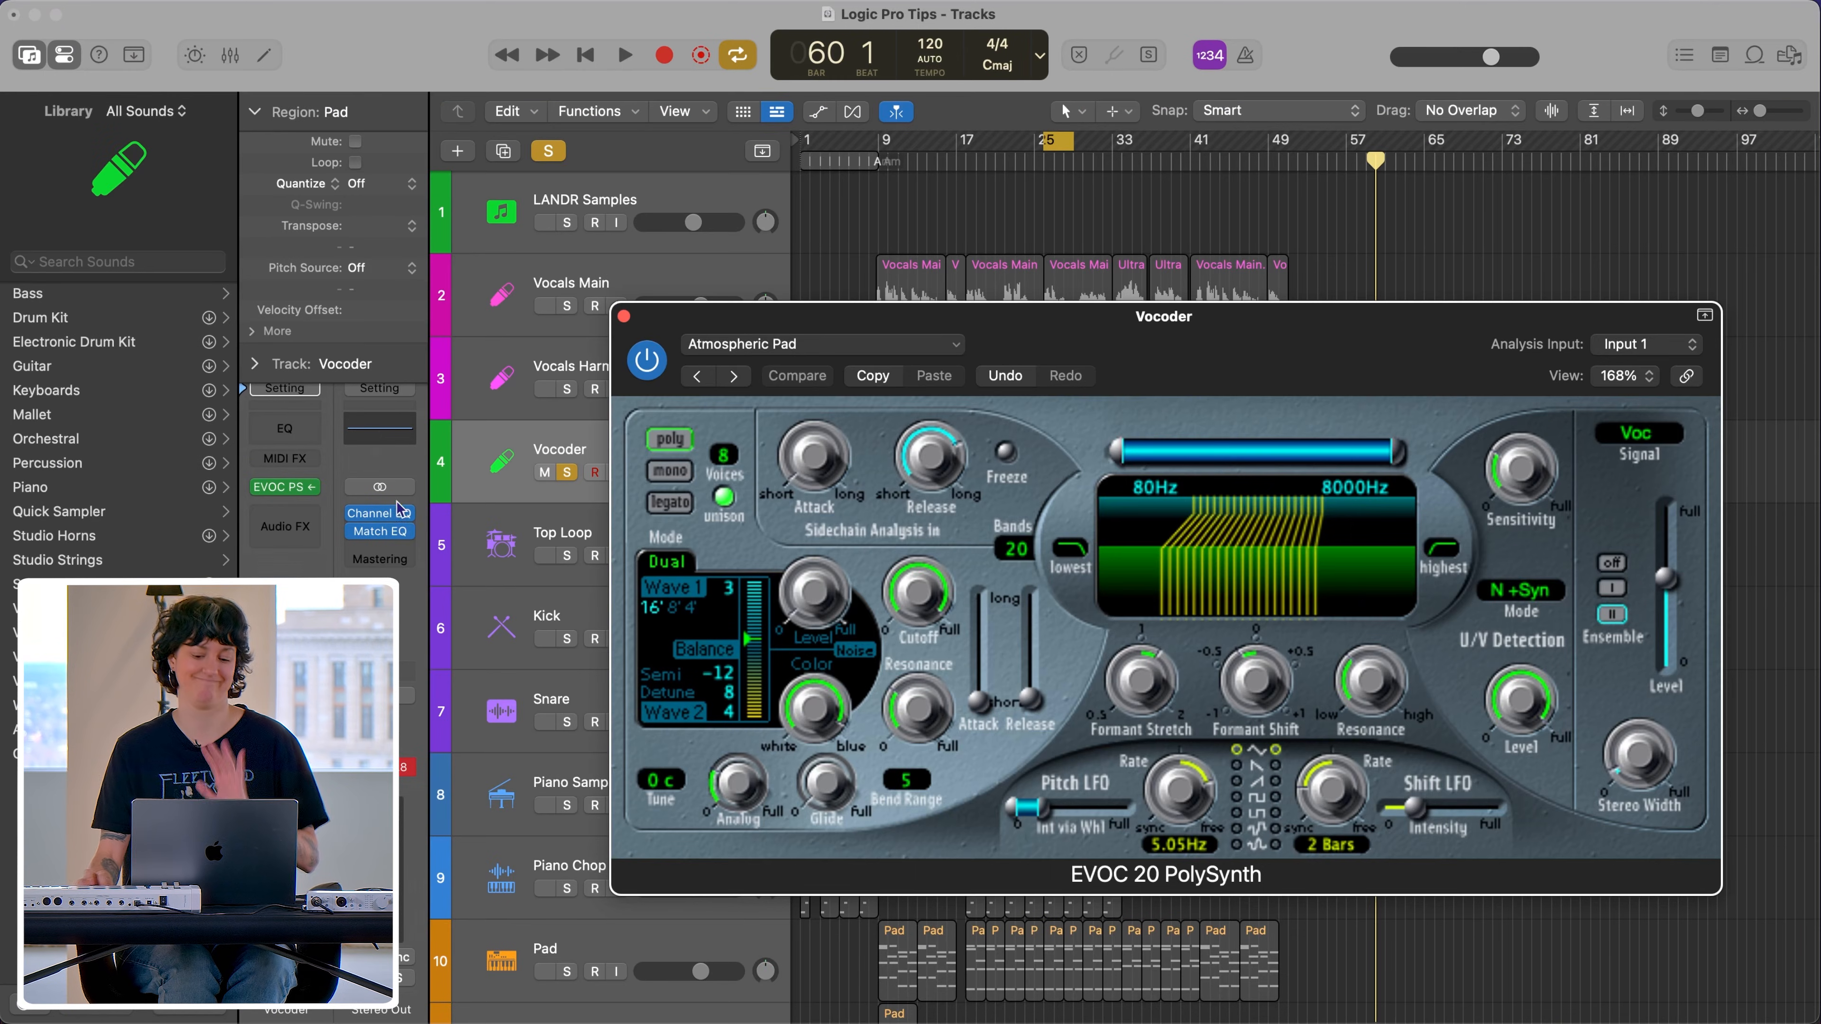
pyautogui.moveTo(1105, 394); pyautogui.dragTo(929, 347)
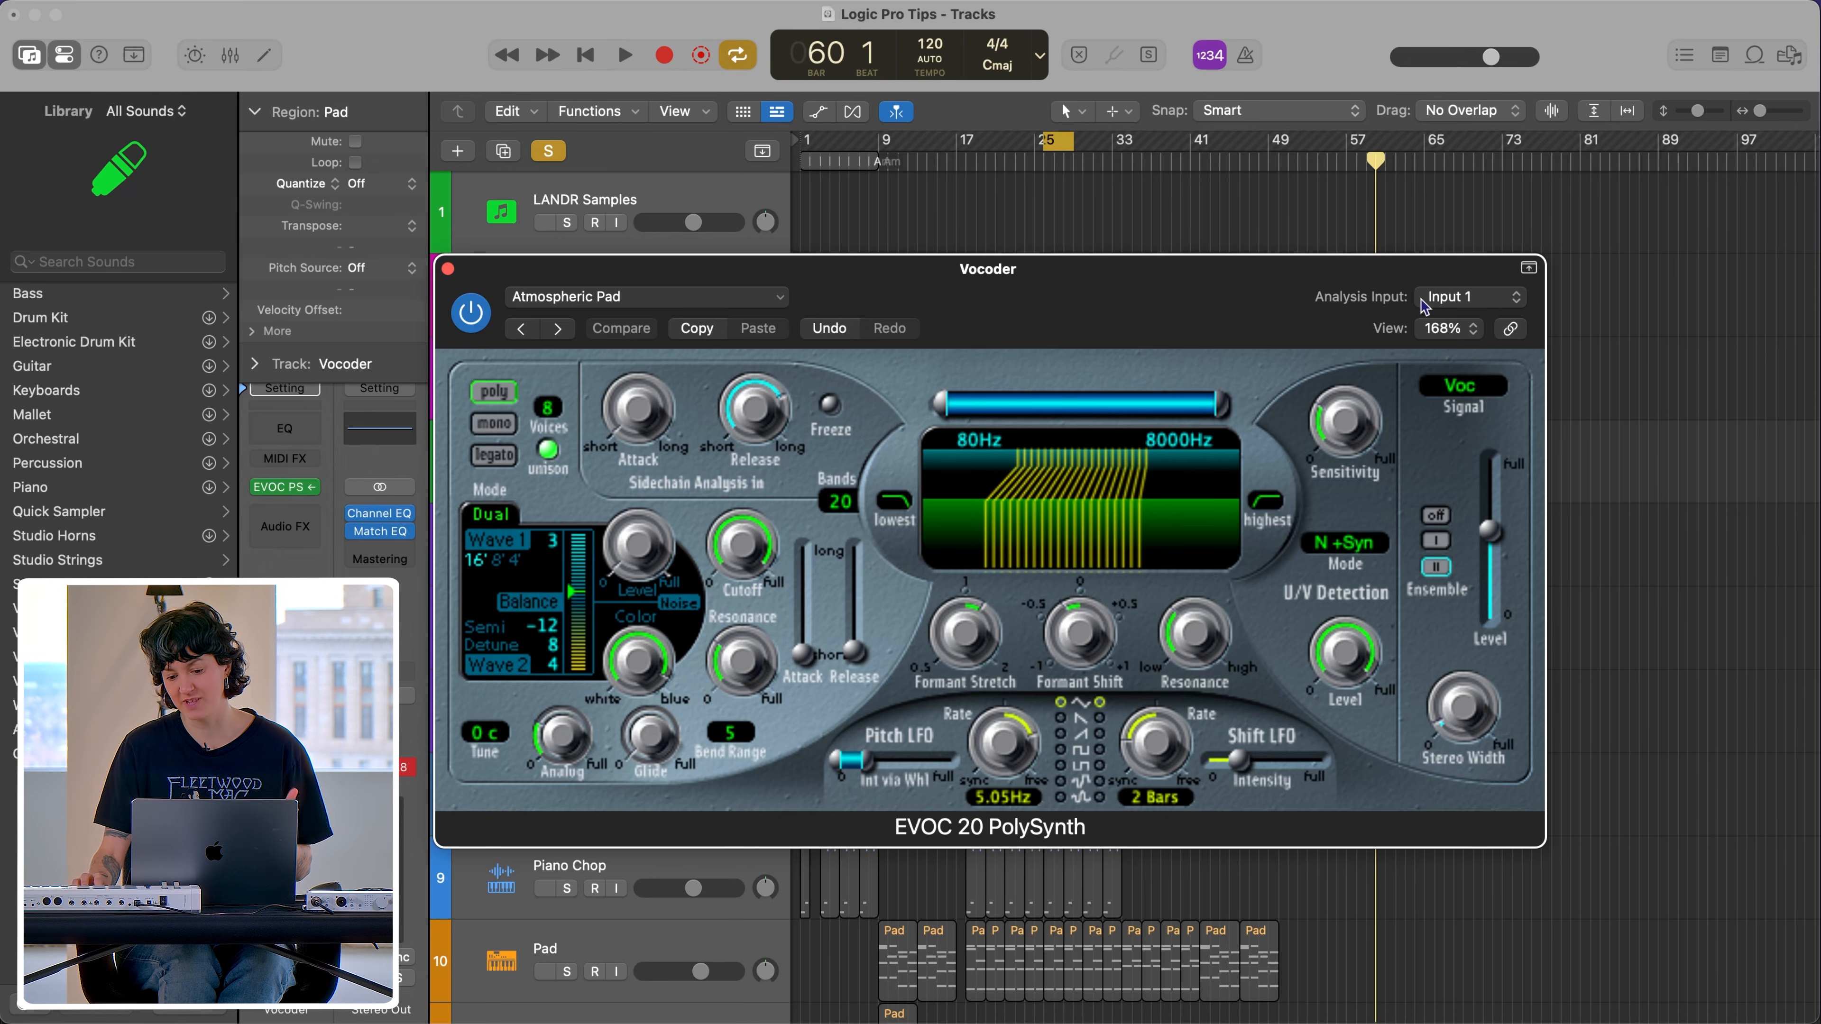
pyautogui.click(1454, 297)
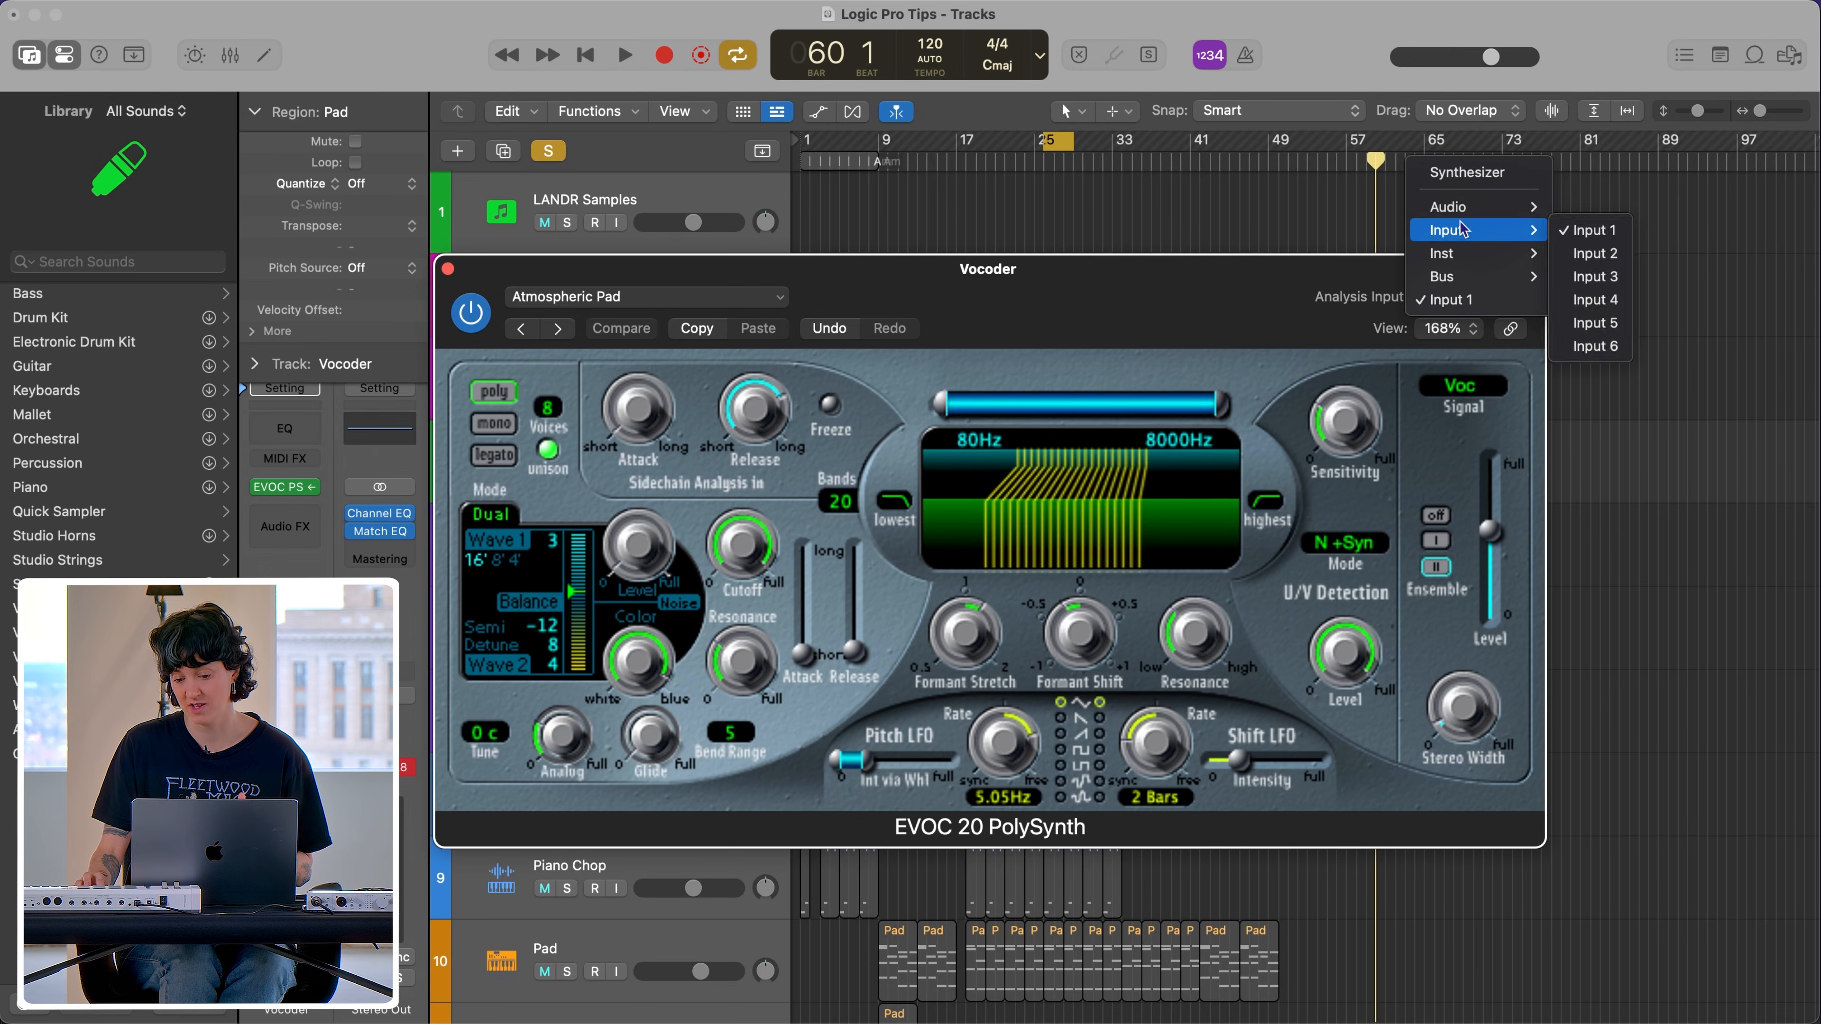
pyautogui.moveTo(1462, 210)
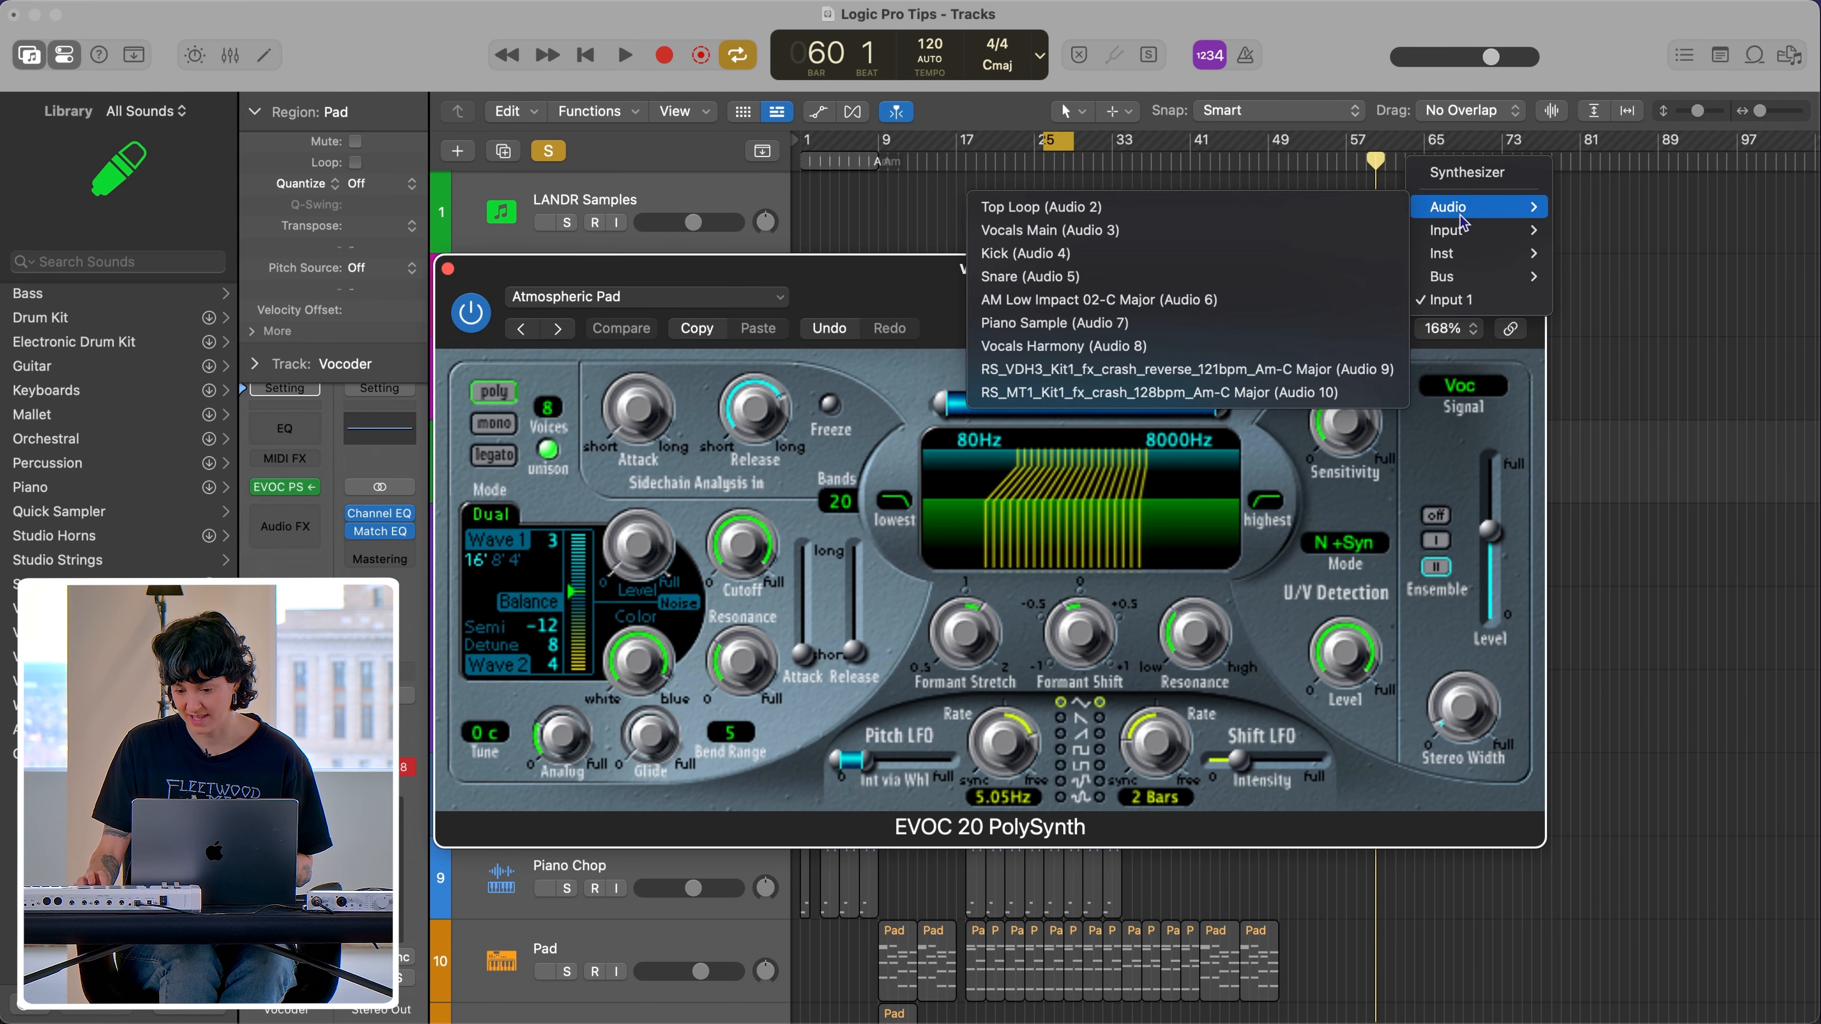
pyautogui.click(1046, 231)
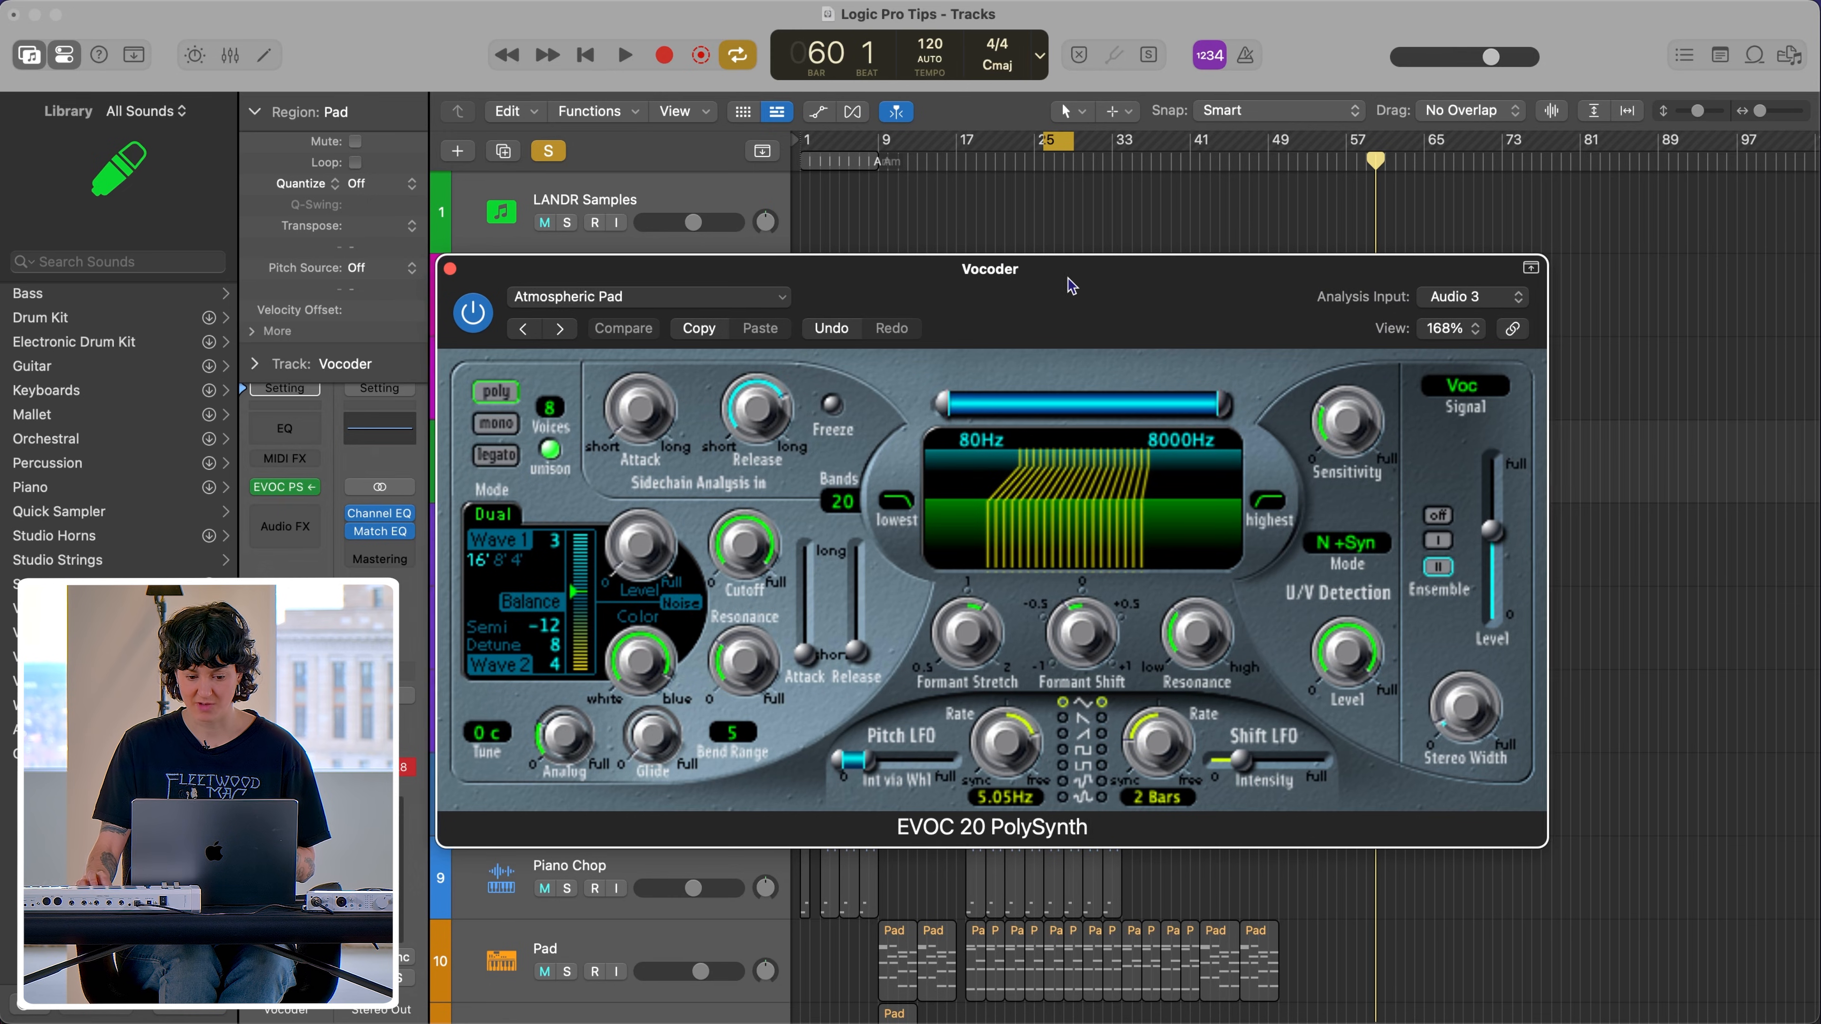
# Step: Keep the tracks in view beside the EVOC 20 and play the soloed Vocoder track's Pad regions
pyautogui.moveTo(1069, 286); pyautogui.dragTo(1409, 292)
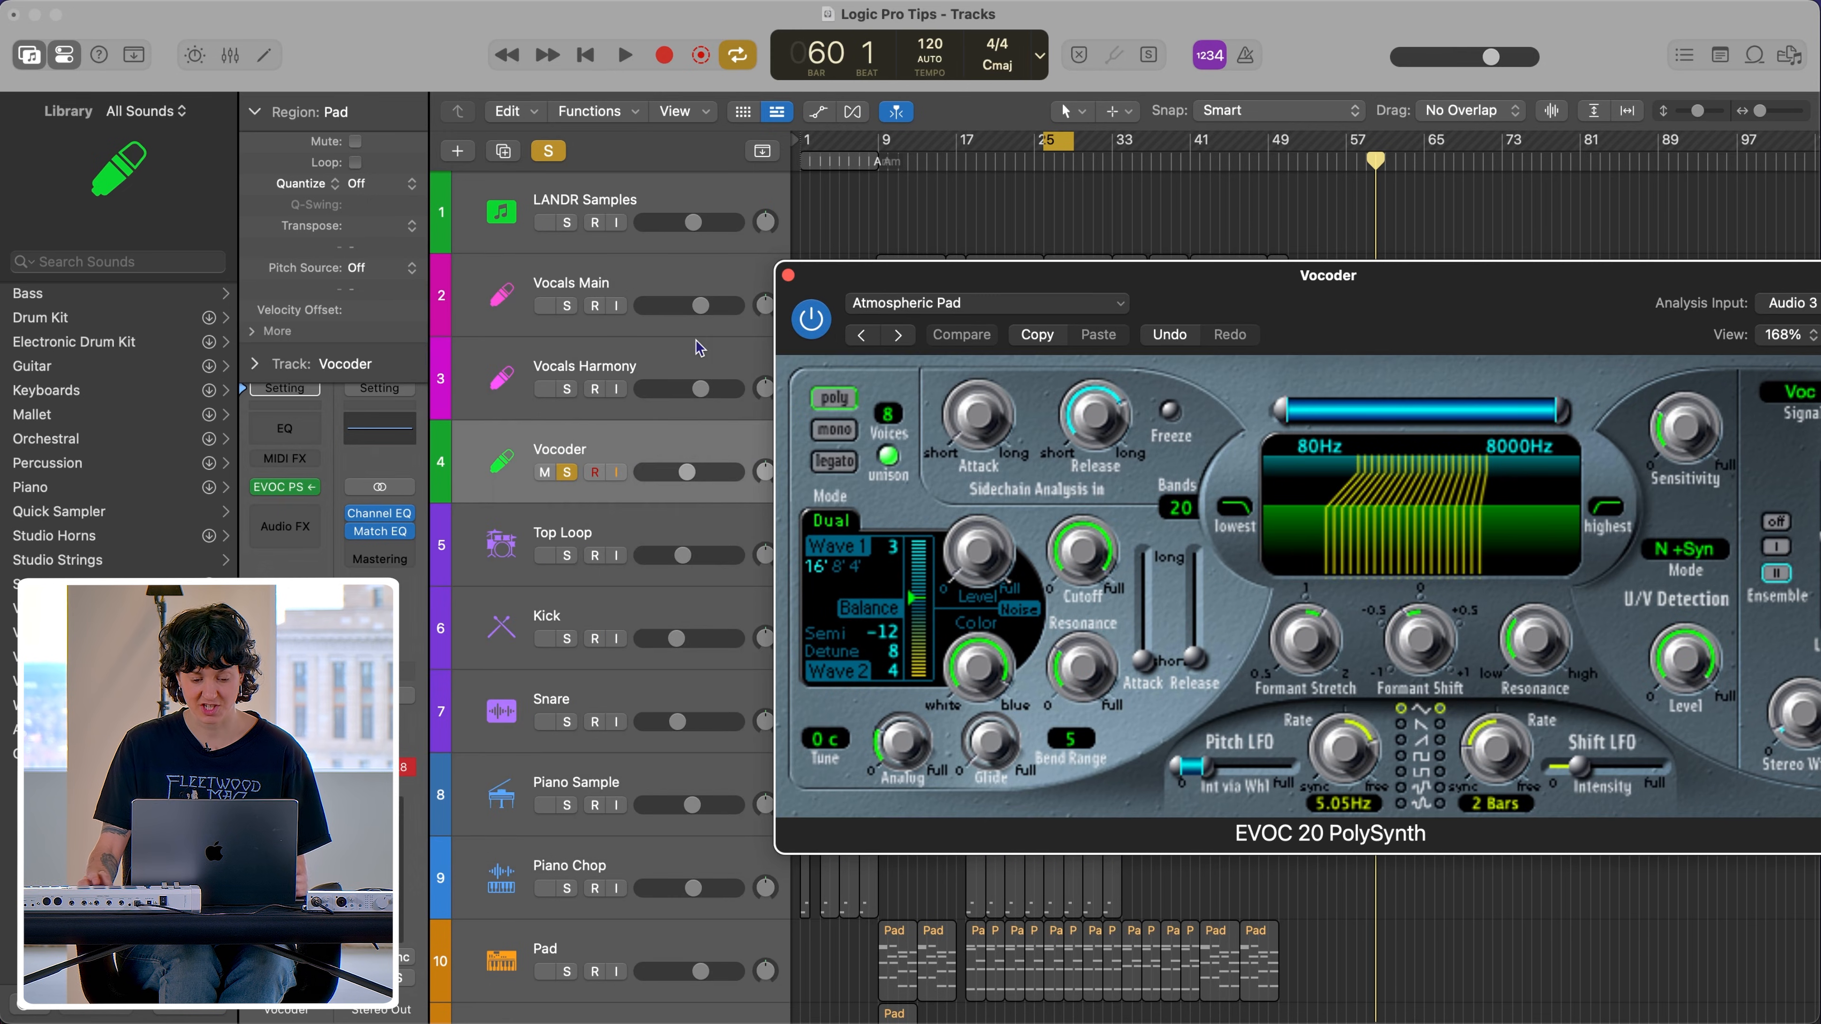
pyautogui.click(608, 281)
pyautogui.click(607, 435)
pyautogui.moveTo(1237, 286); pyautogui.dragTo(1189, 580)
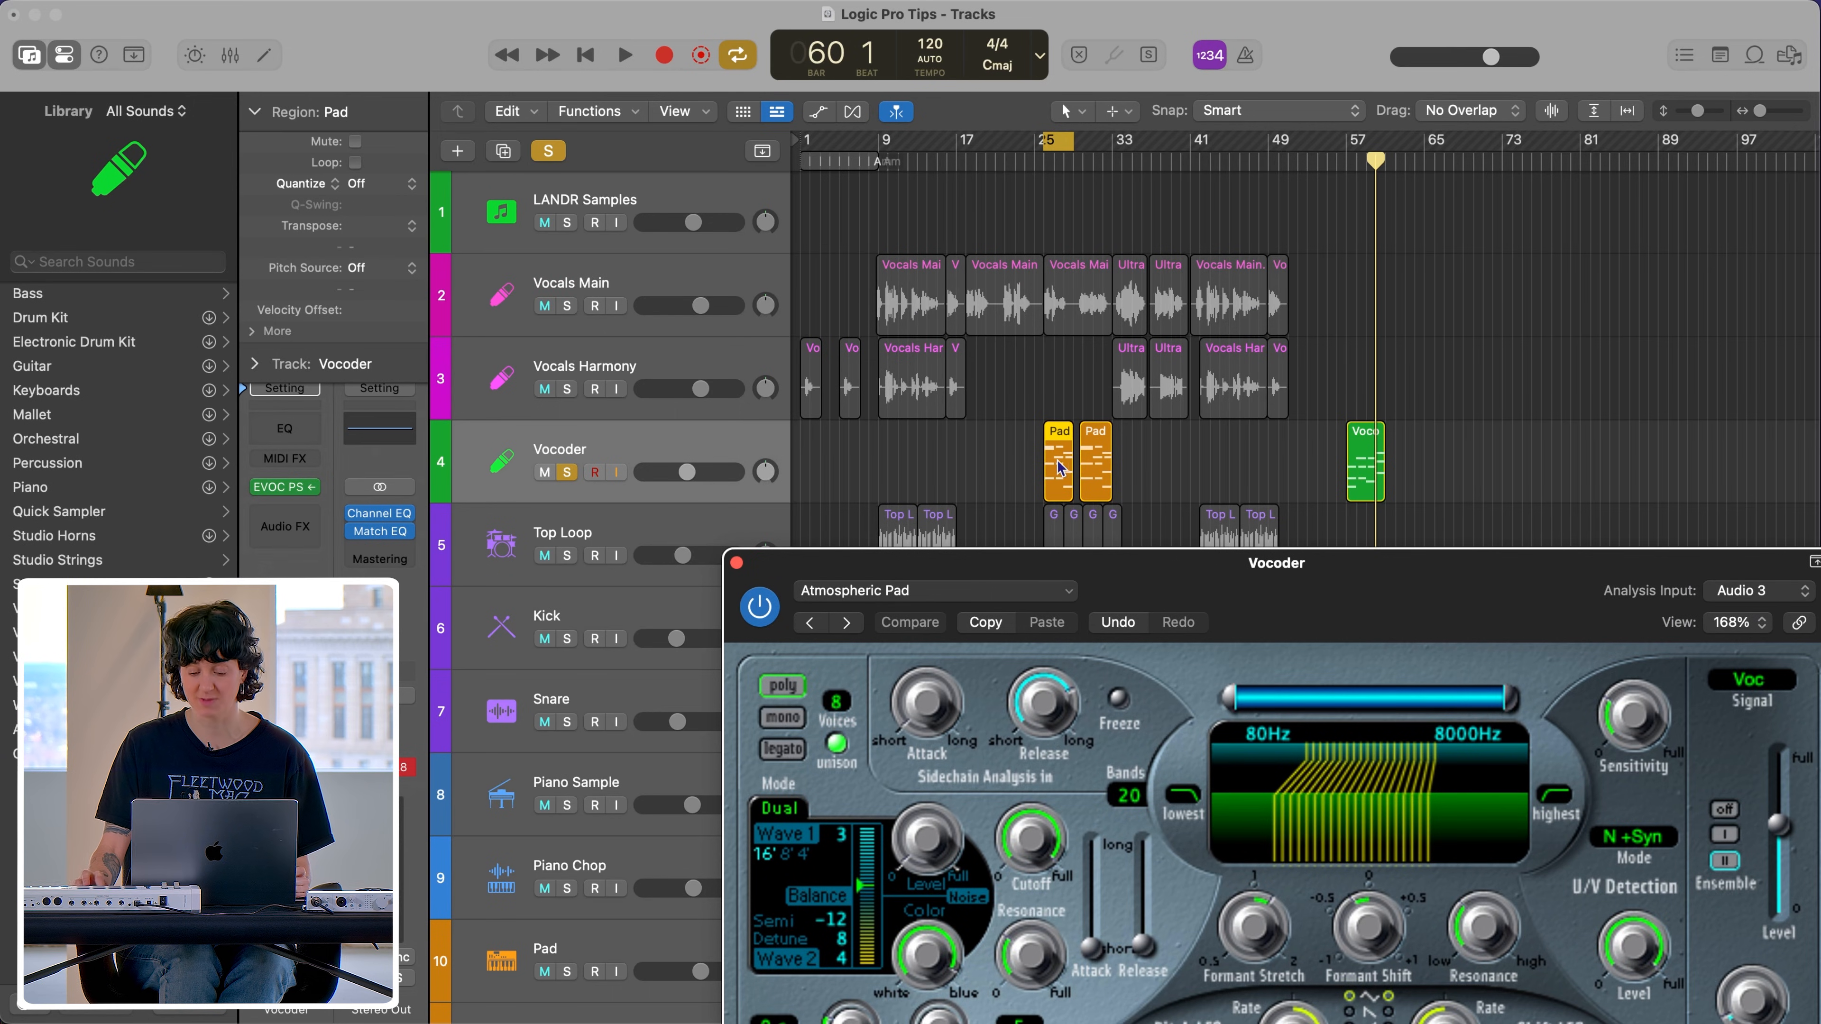
pyautogui.press('space')
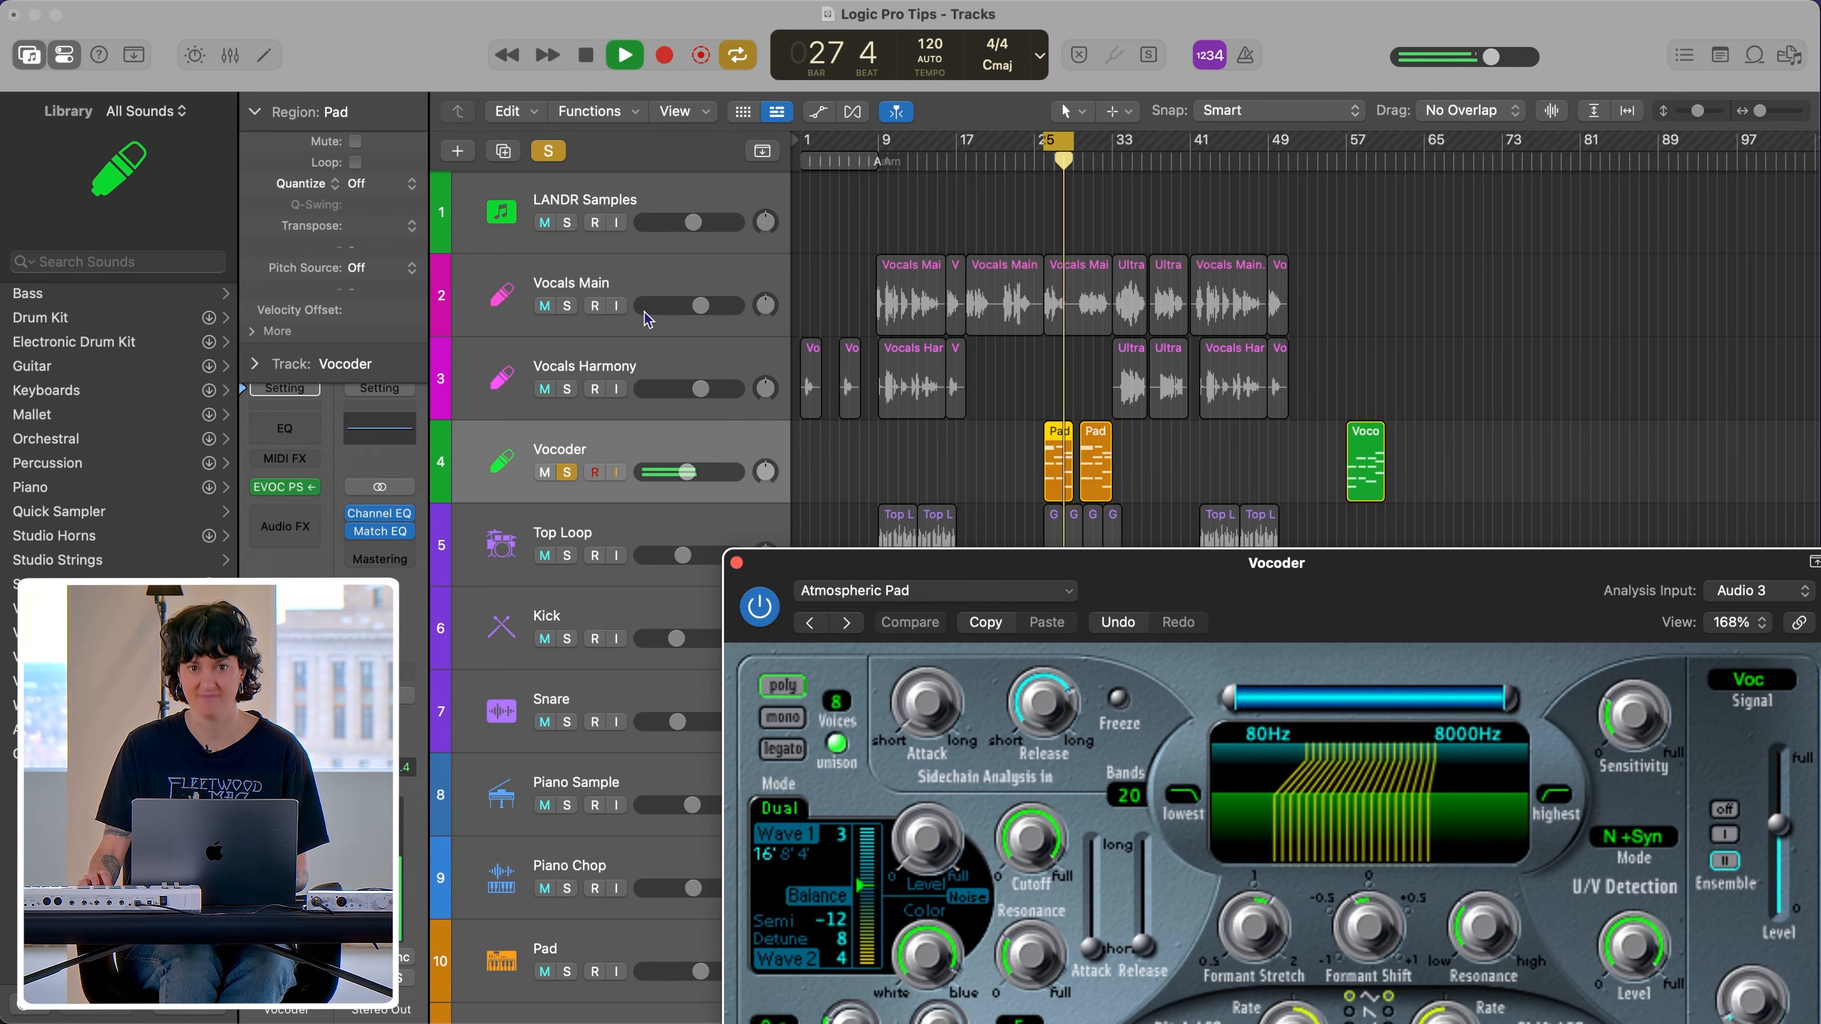
pyautogui.press('space')
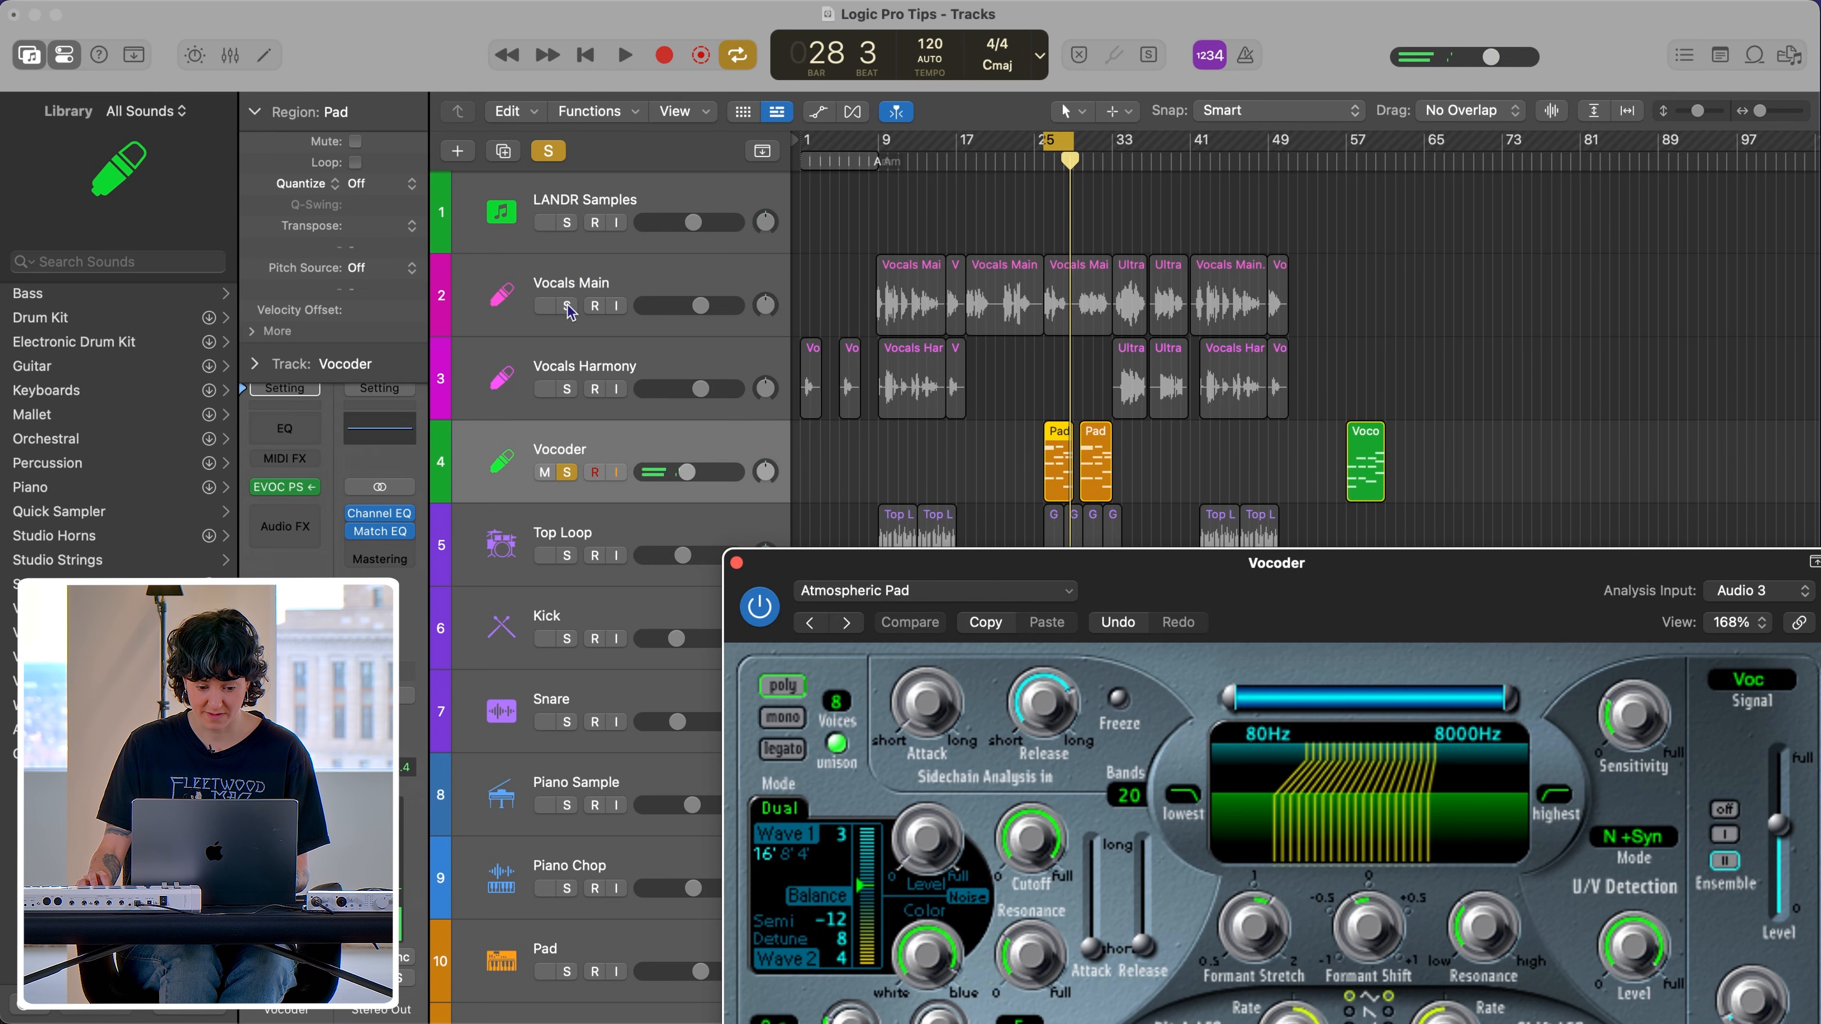
# Step: Solo Vocals Main alongside the Vocoder track to hear both together, and clear all track solos
pyautogui.click(568, 306)
pyautogui.press('space')
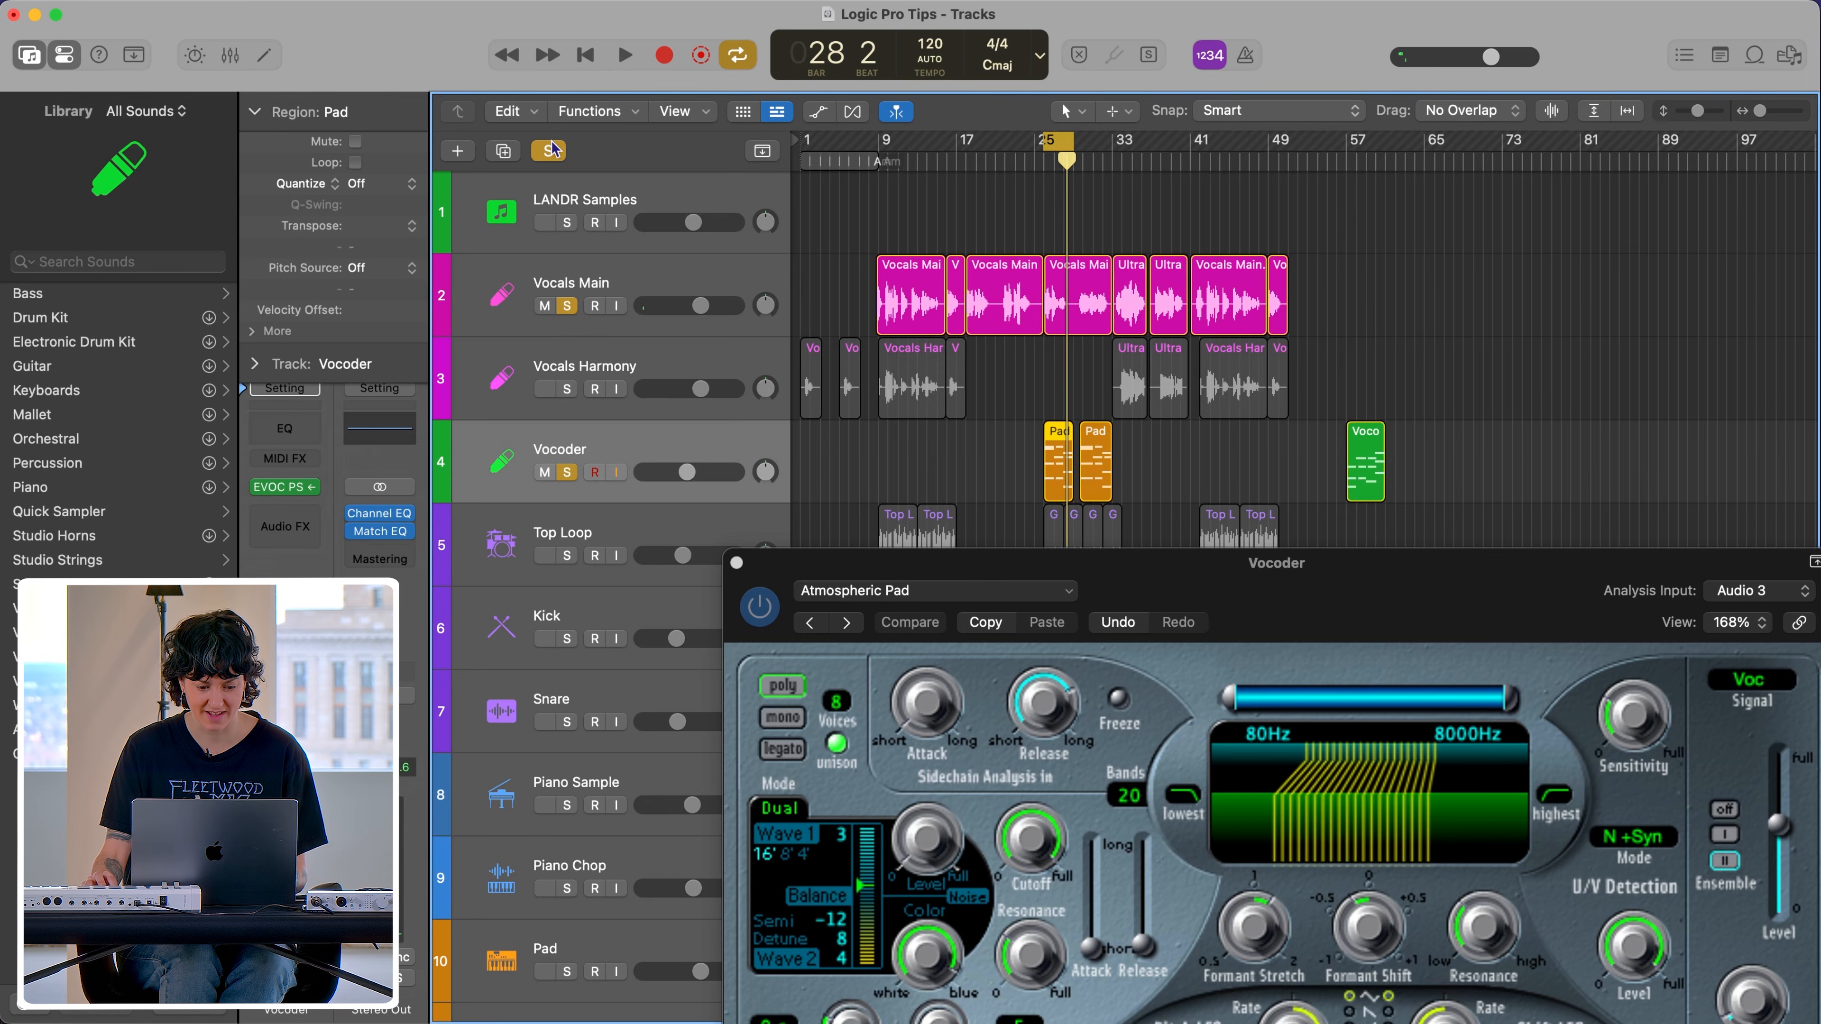
pyautogui.click(549, 152)
pyautogui.press('space')
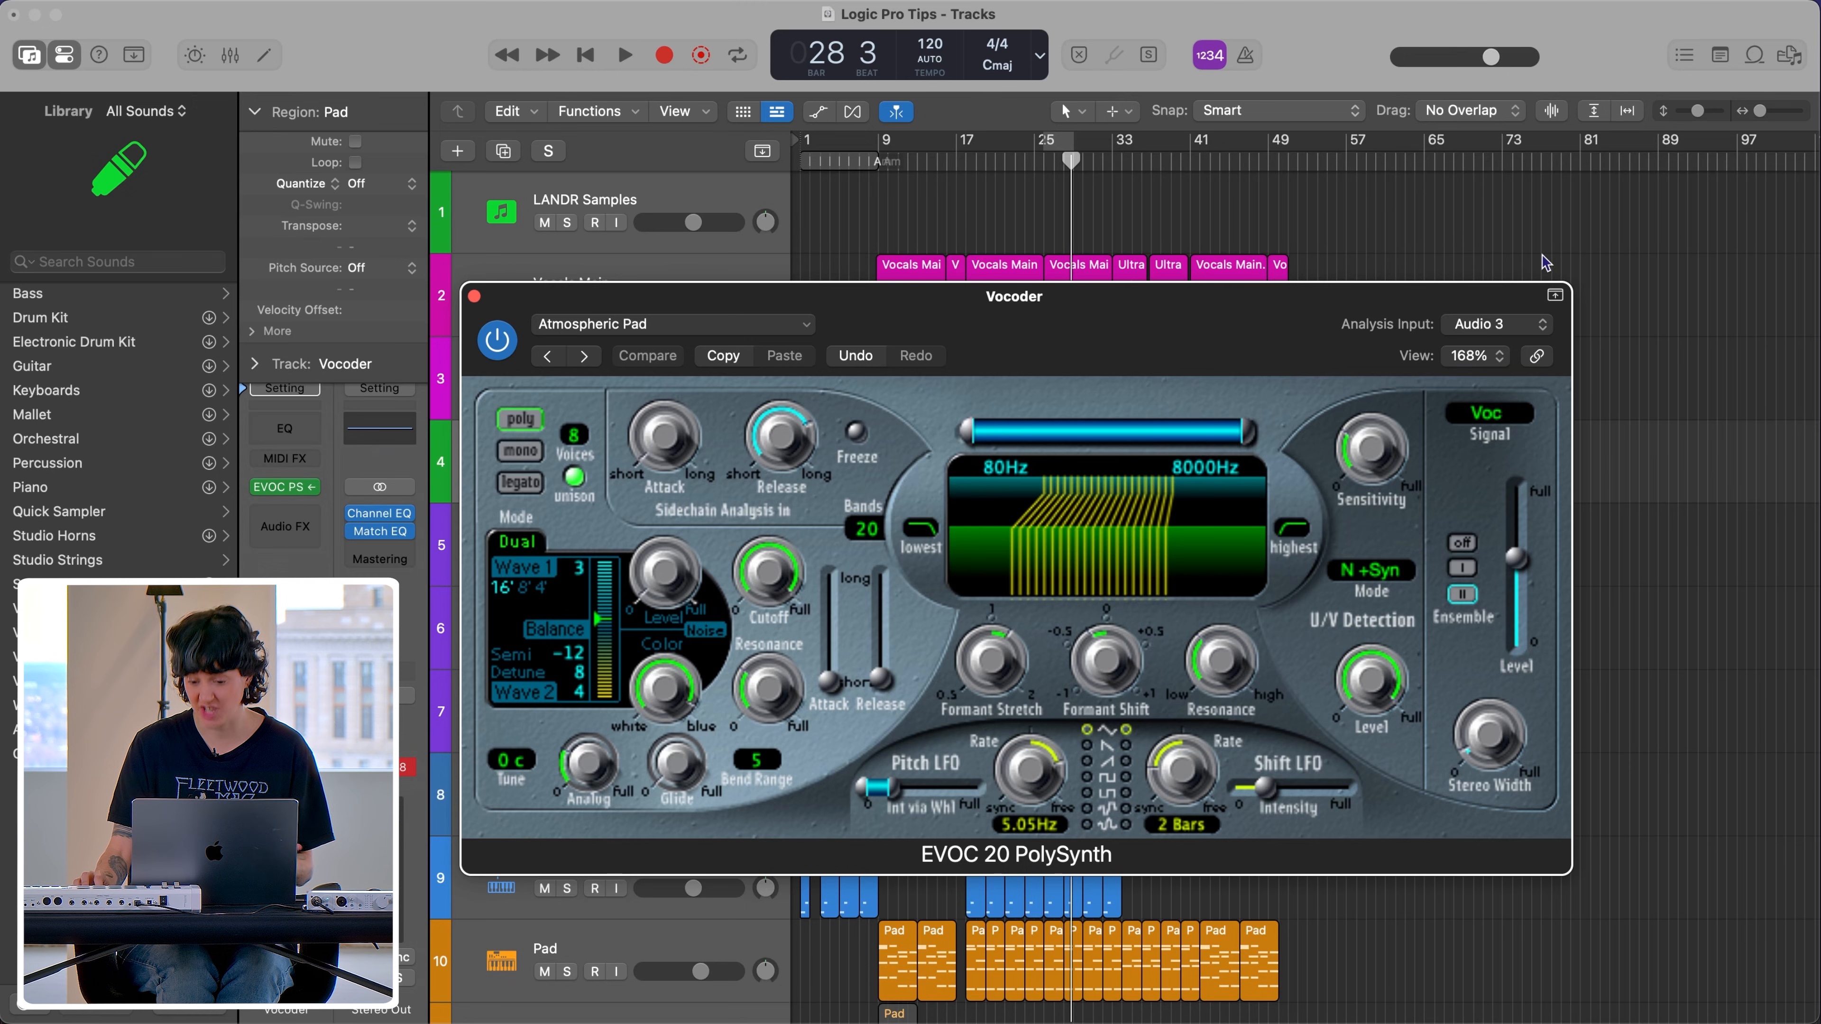
# Step: Set the EVOC 20 analysis input to Input 1 for live vocoding
pyautogui.click(1515, 327)
pyautogui.moveTo(1613, 257)
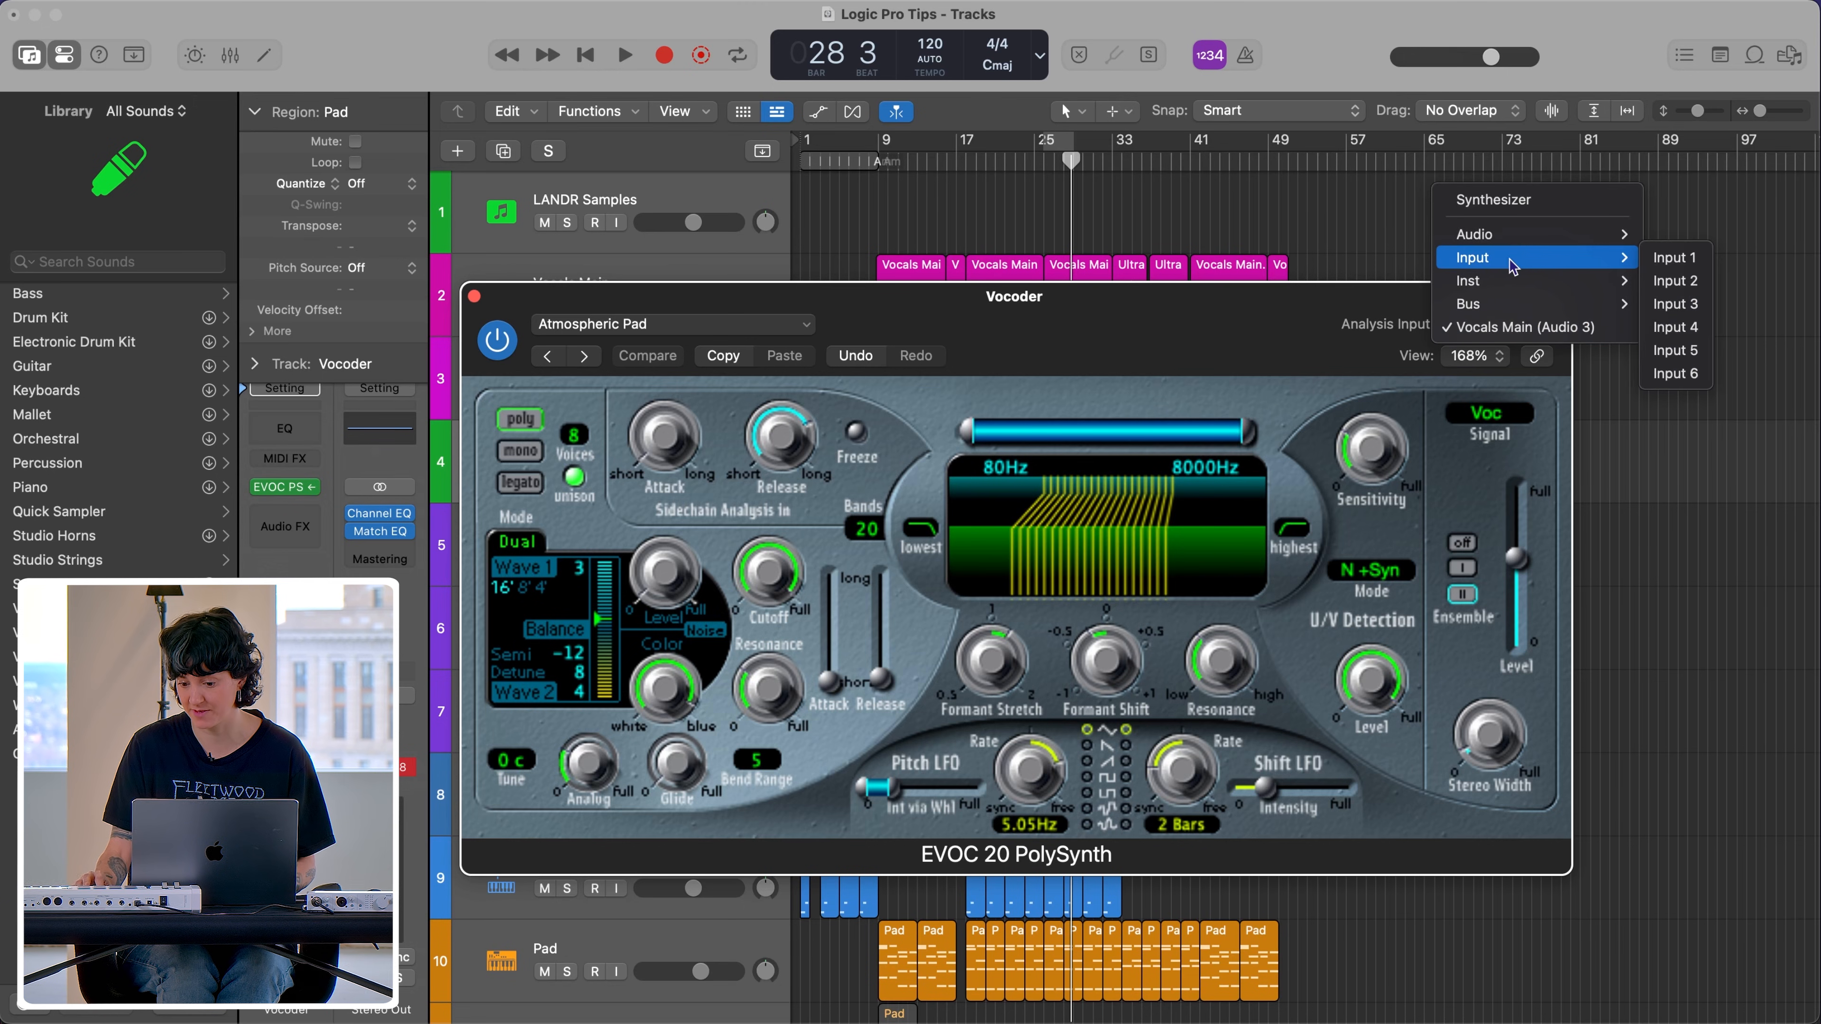
pyautogui.click(1671, 259)
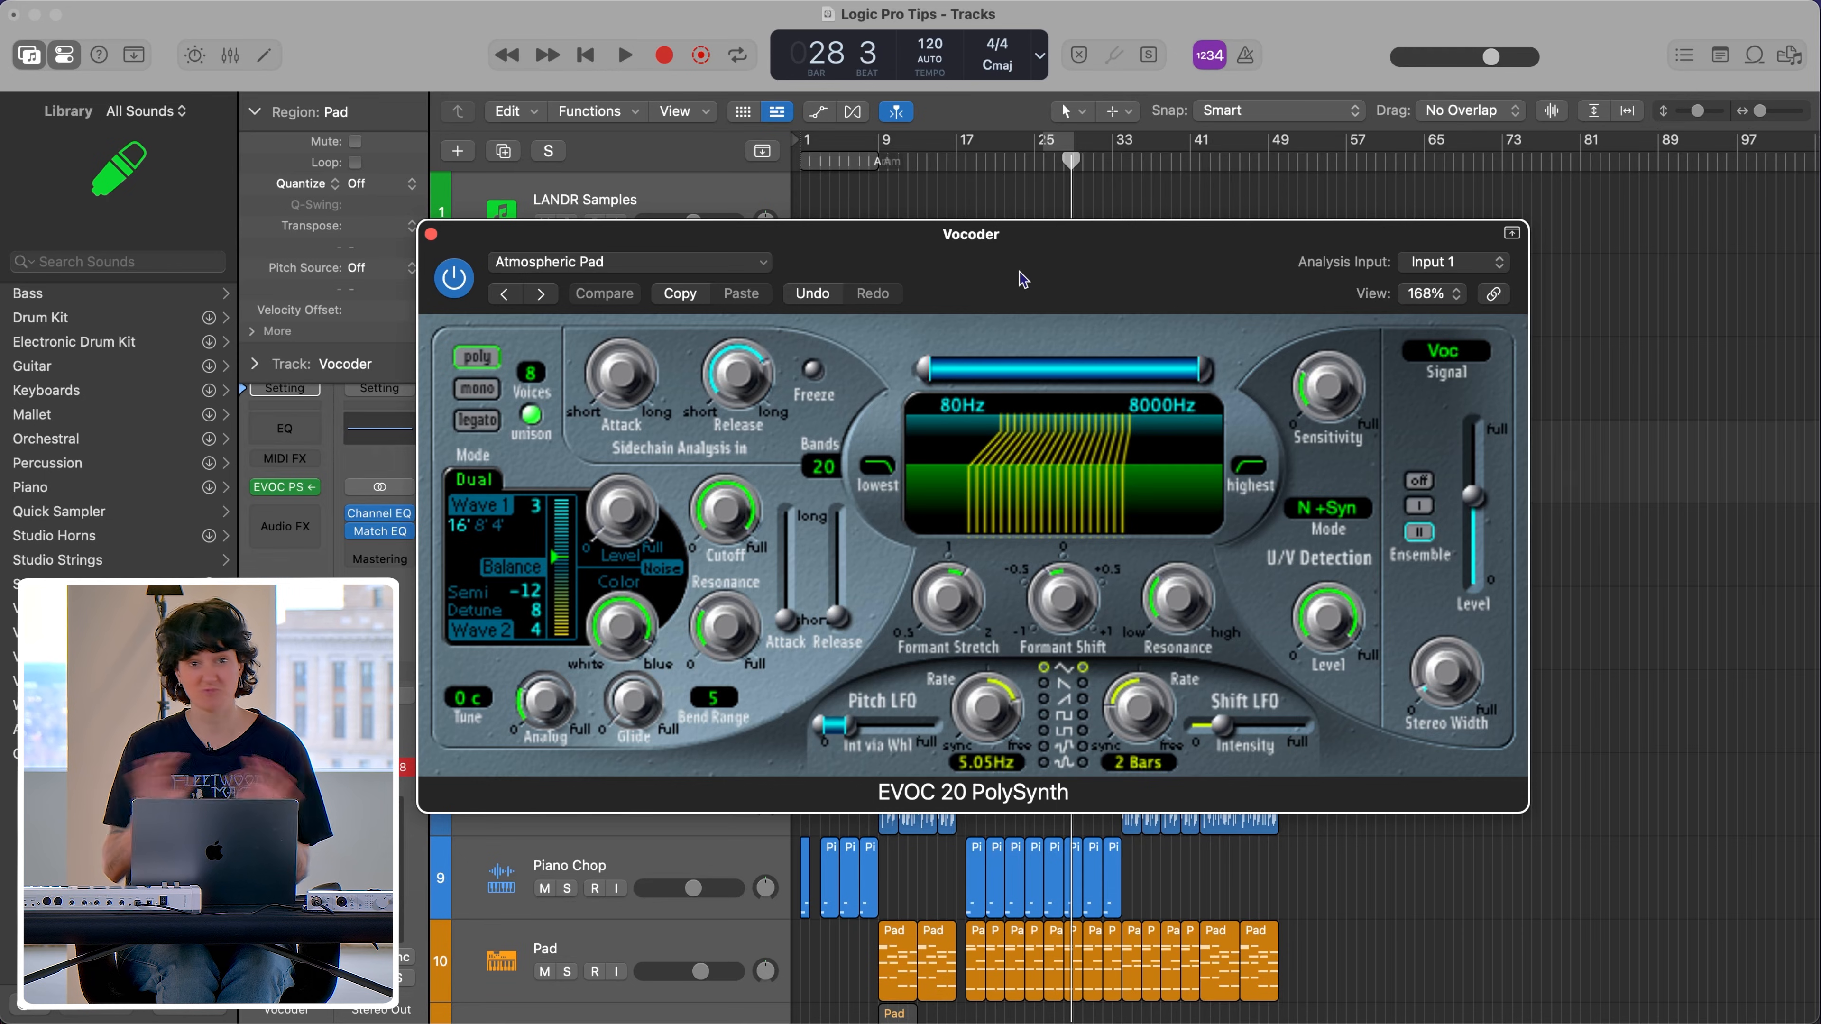
# Step: Load the Alien Abduction preset from the EVOC 20's 01 Synthesizer category and play the Vocoder track in solo
pyautogui.click(709, 266)
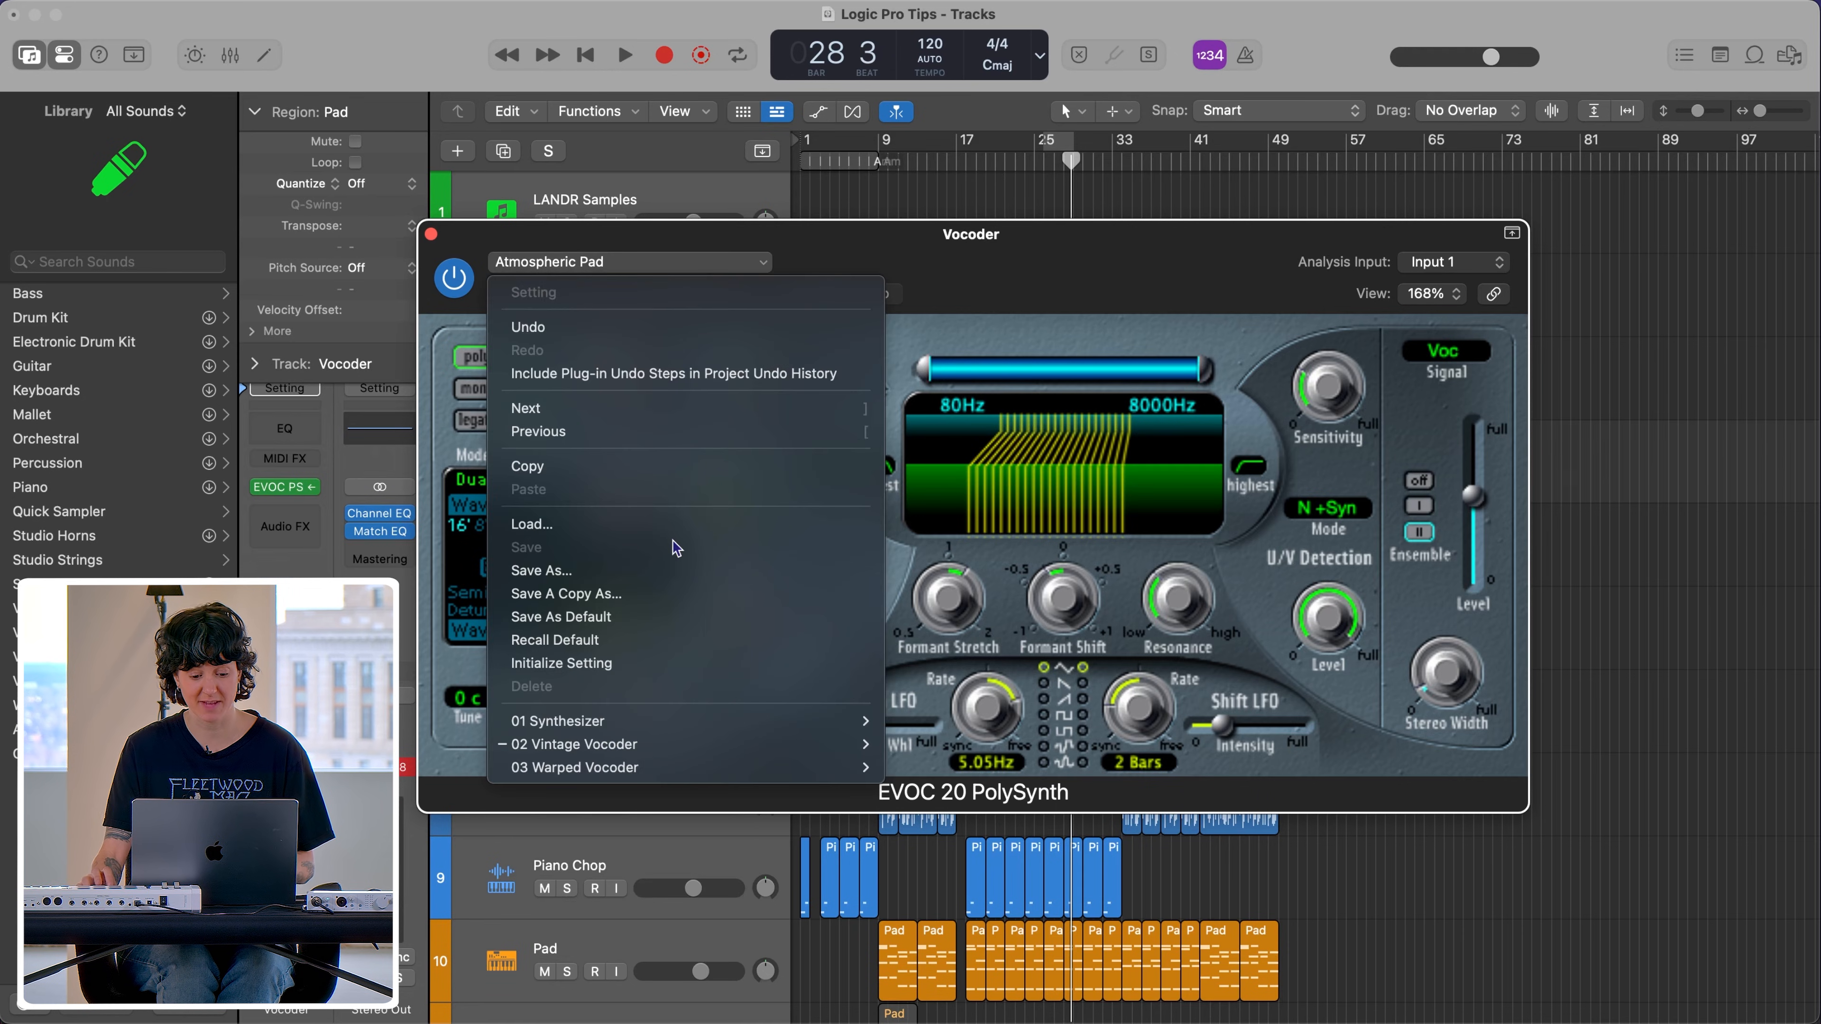
pyautogui.moveTo(674, 720)
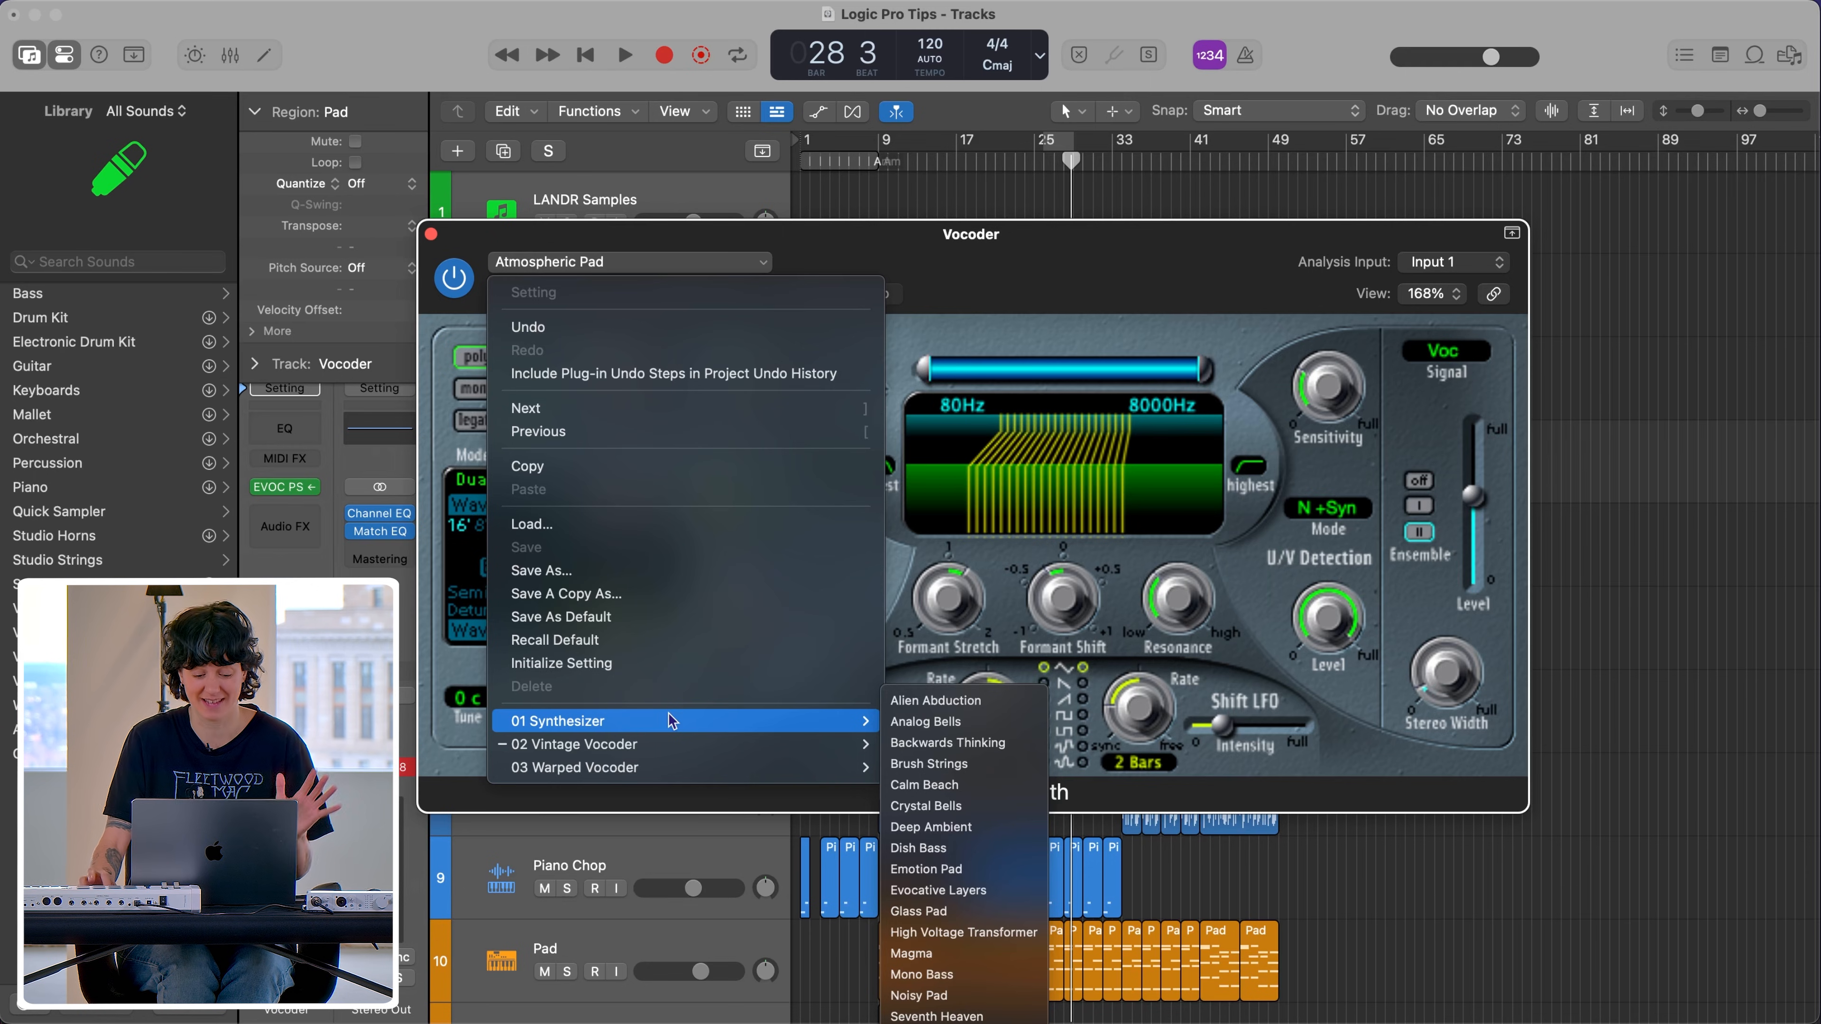
pyautogui.click(936, 702)
pyautogui.moveTo(951, 273); pyautogui.dragTo(1038, 221)
pyautogui.click(567, 472)
pyautogui.click(1058, 140)
pyautogui.press('space')
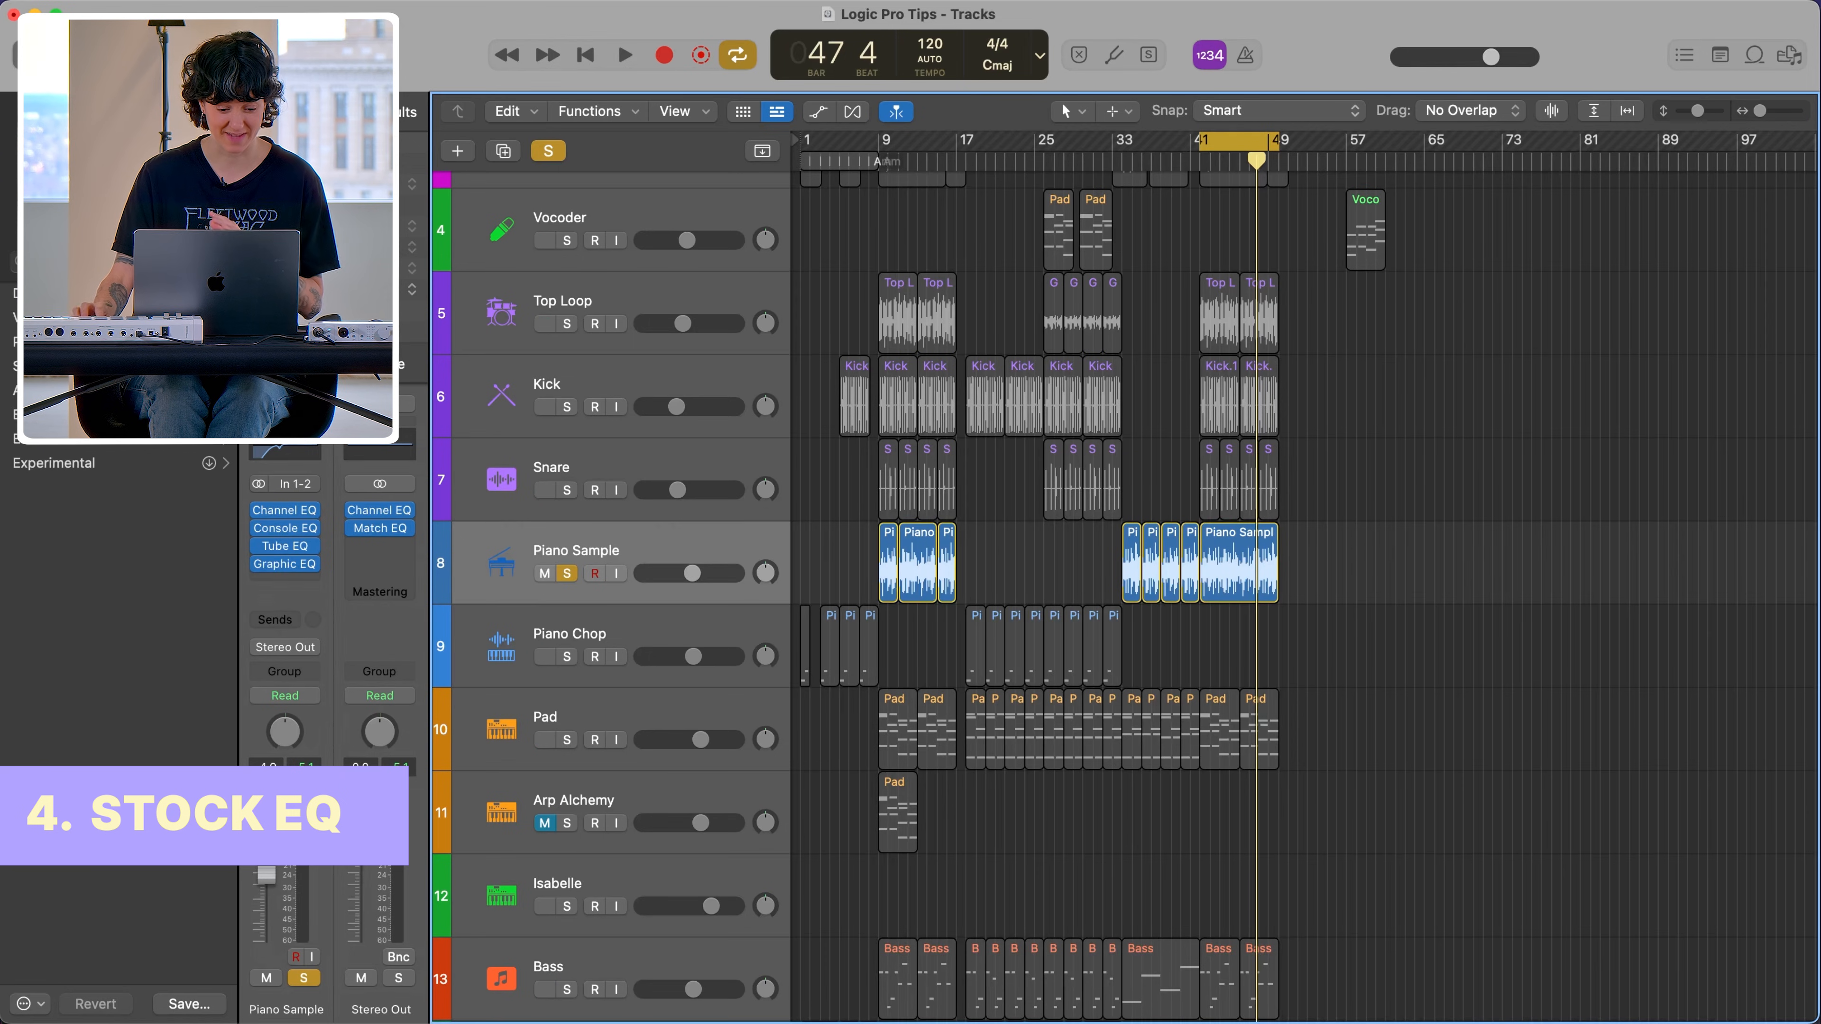
# Step: Open the Channel EQ on the Piano Sample track, set its 346 Hz band gain to -4.0 dB and play the result
pyautogui.click(285, 512)
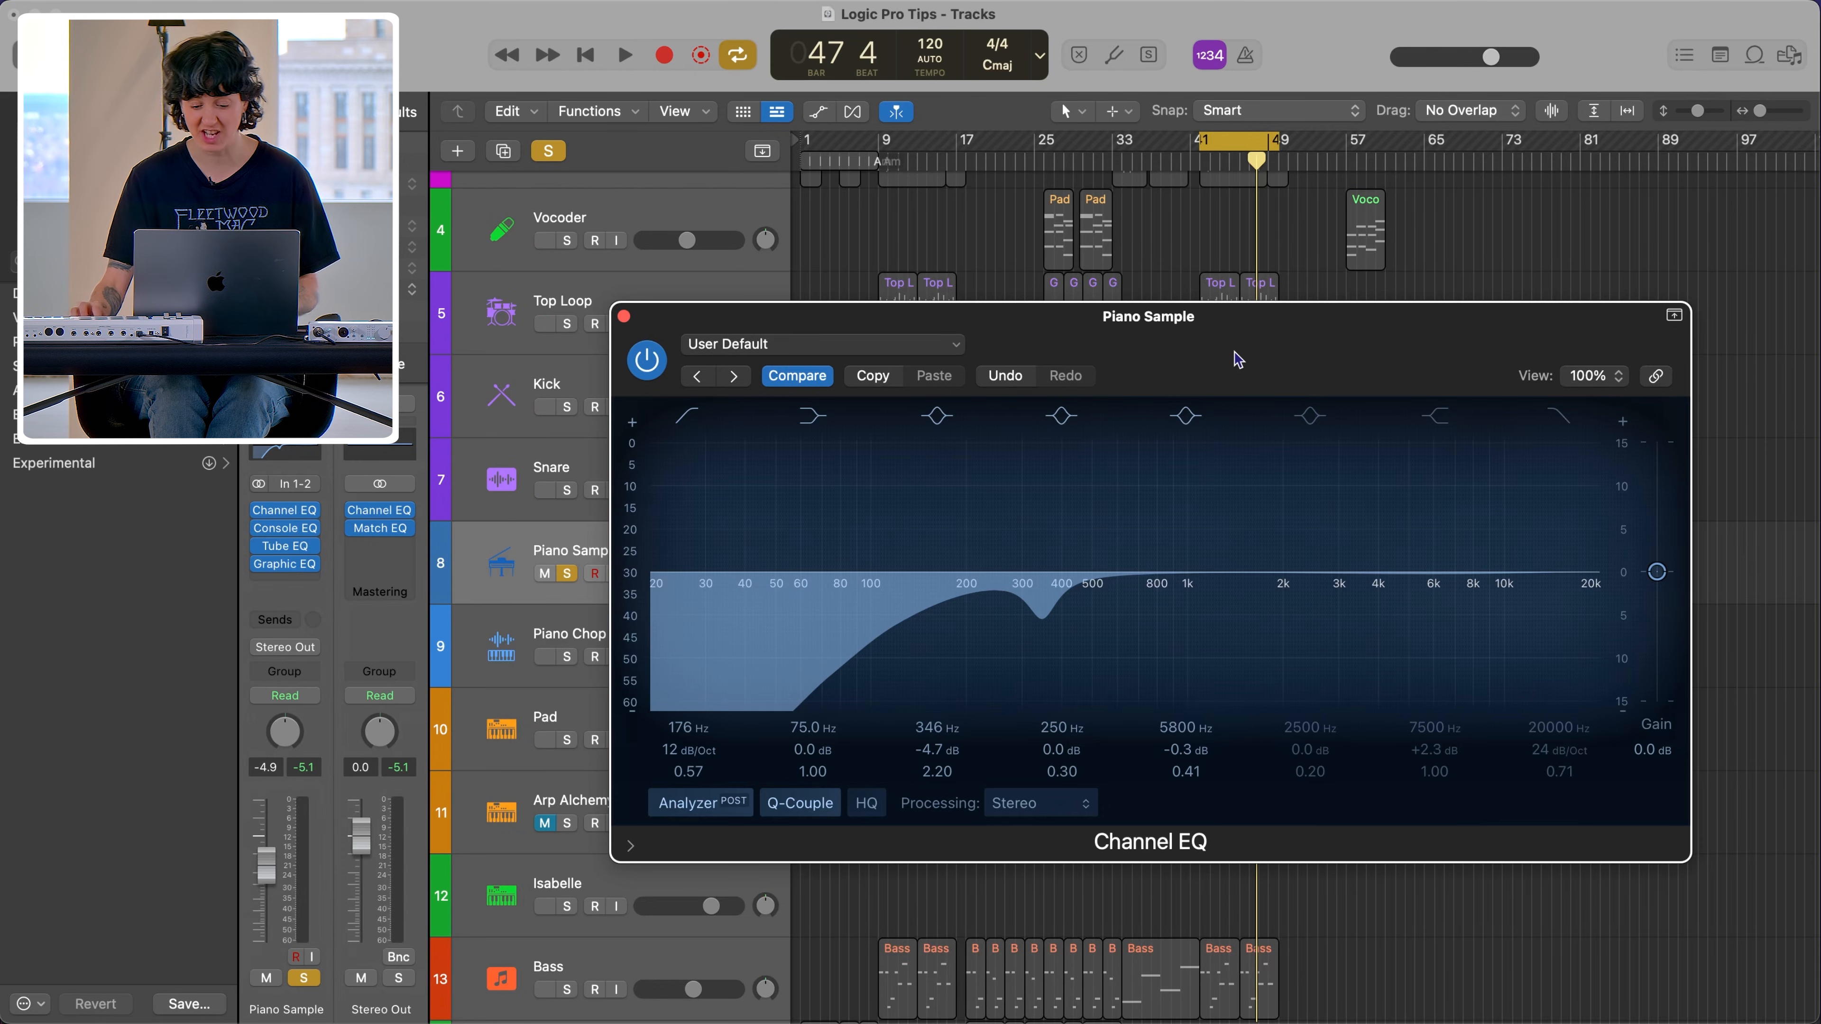
pyautogui.moveTo(1040, 610)
pyautogui.mouseDown()
pyautogui.moveTo(1043, 473)
pyautogui.moveTo(1044, 610)
pyautogui.mouseUp()
pyautogui.press('space')
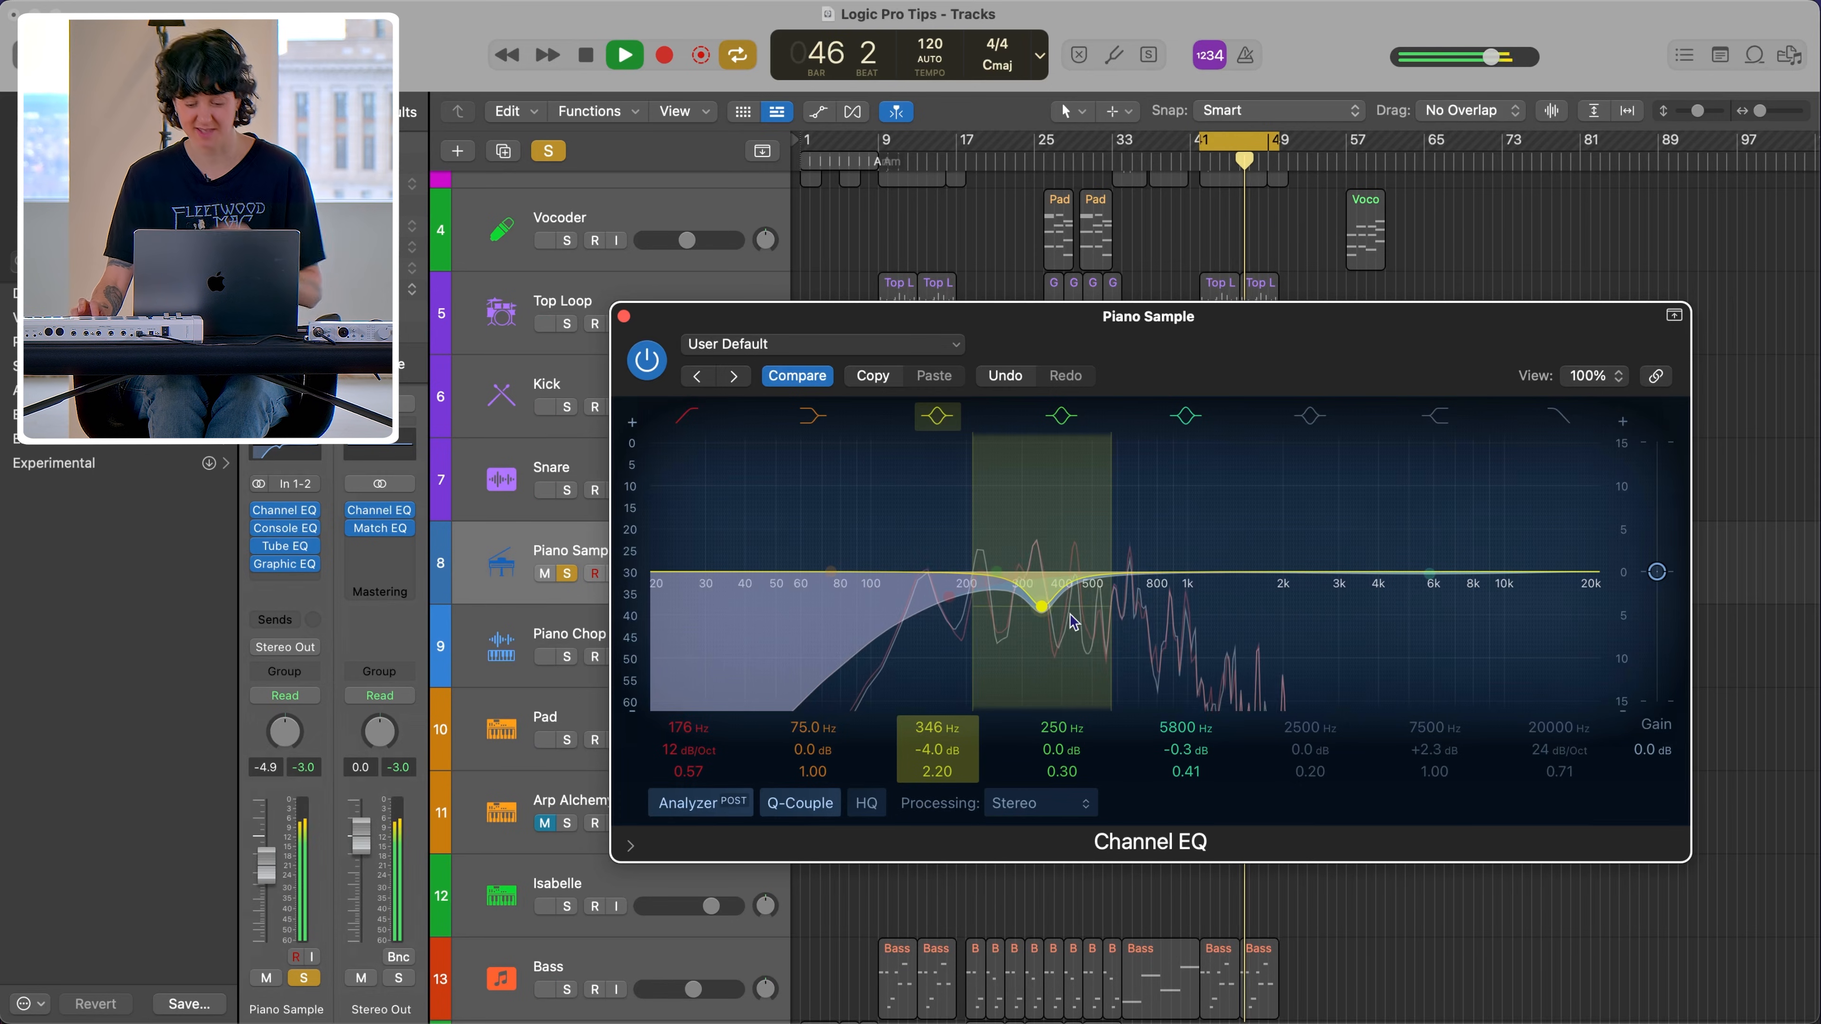
pyautogui.press('space')
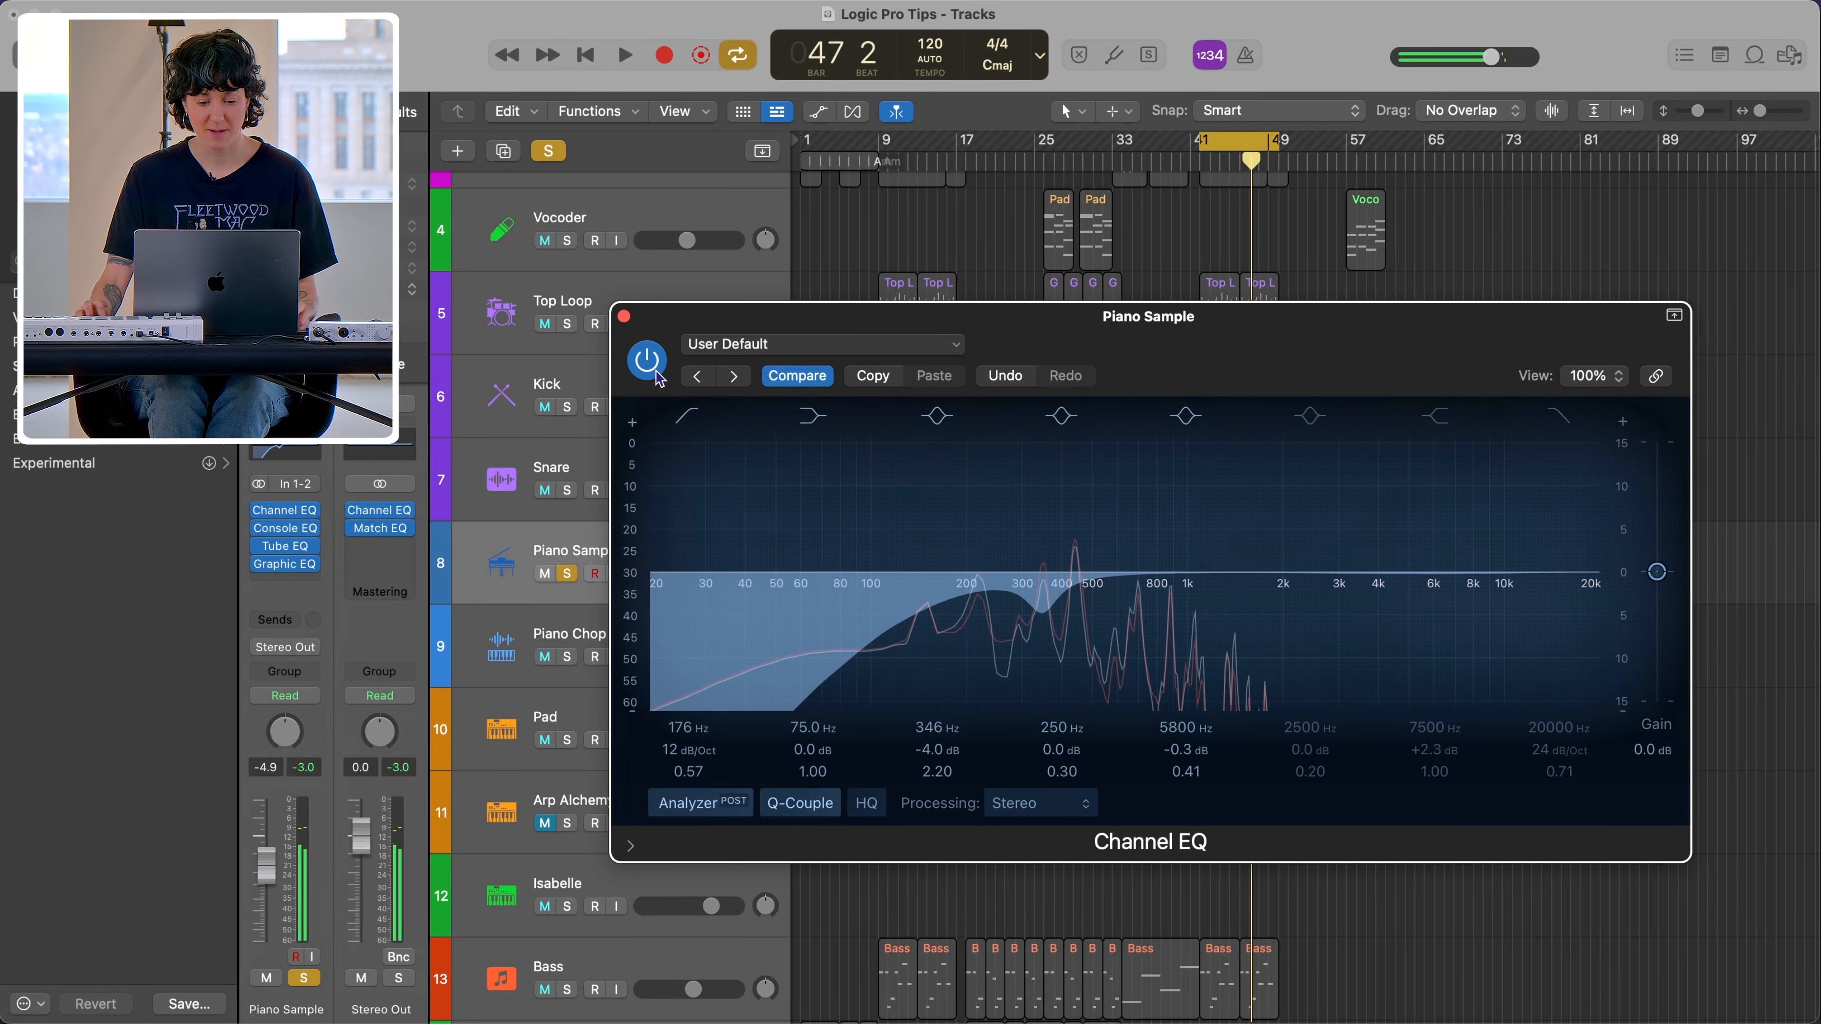
# Step: Look through the Vintage Console EQ, Vintage Tube EQ and Vintage Graphic EQ on the Piano Sample track
pyautogui.click(287, 529)
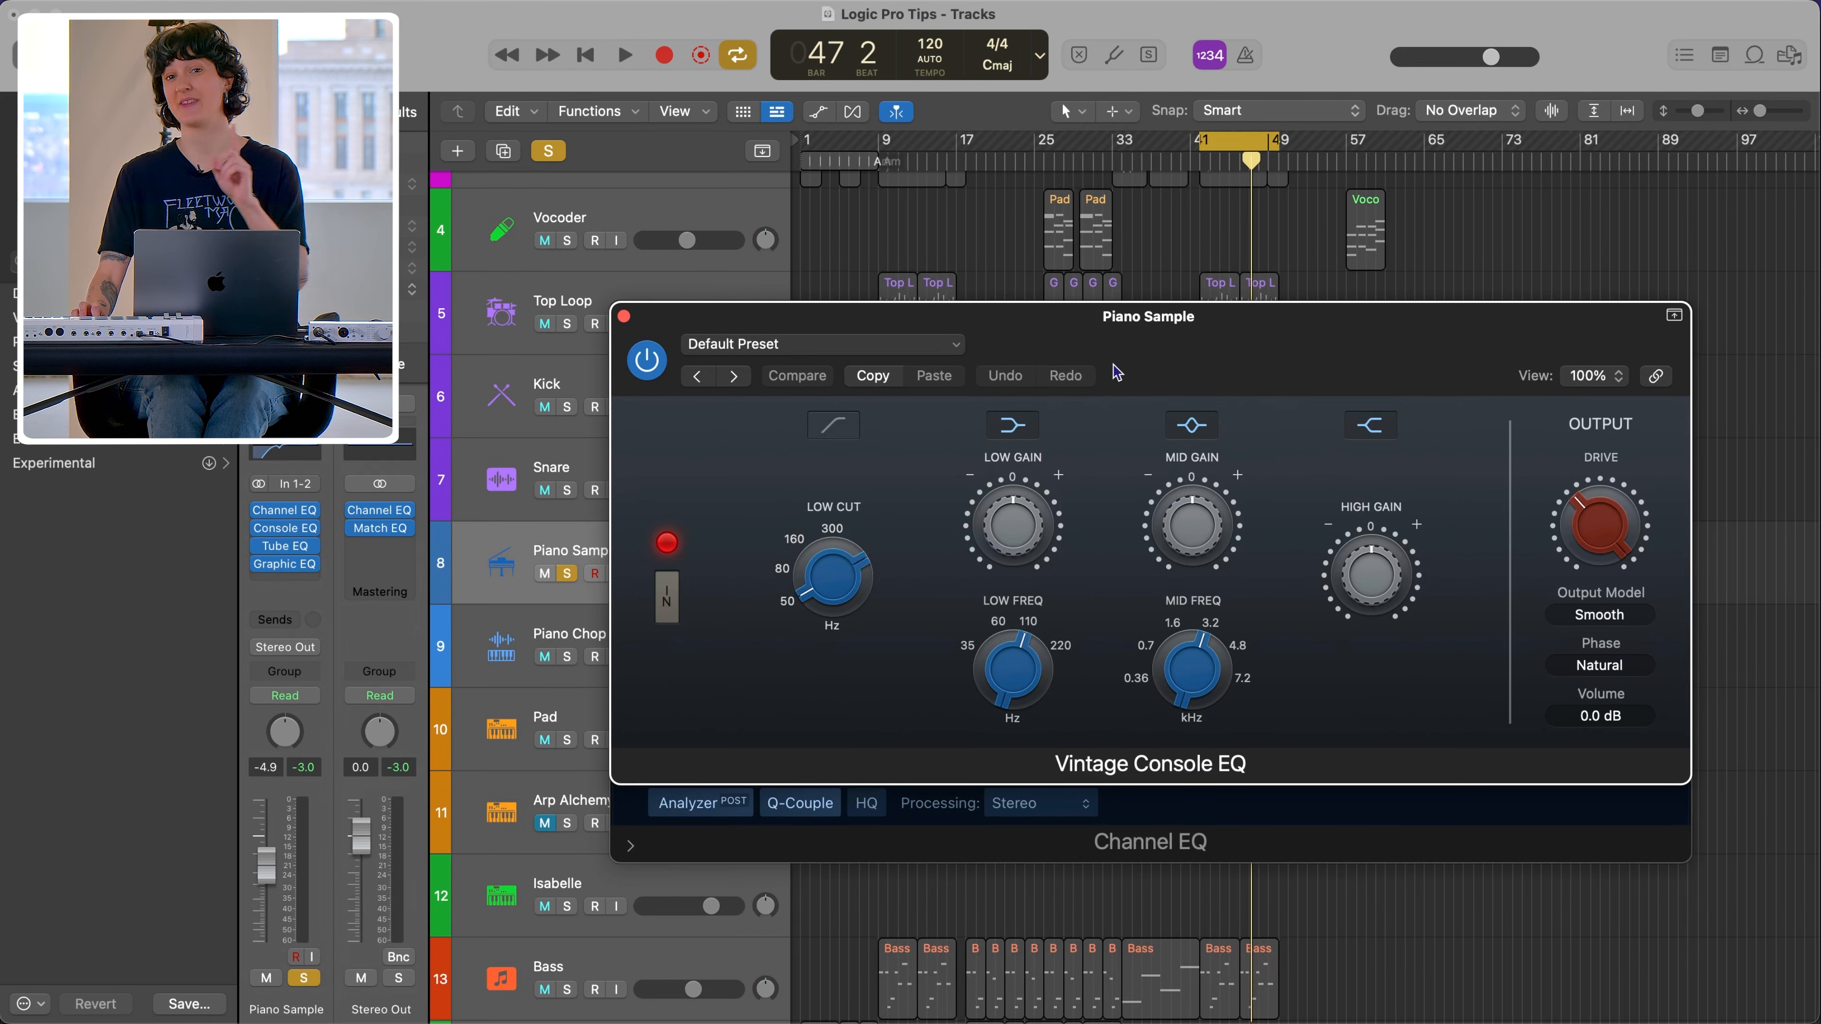
pyautogui.click(286, 548)
pyautogui.moveTo(1201, 367); pyautogui.dragTo(1081, 264)
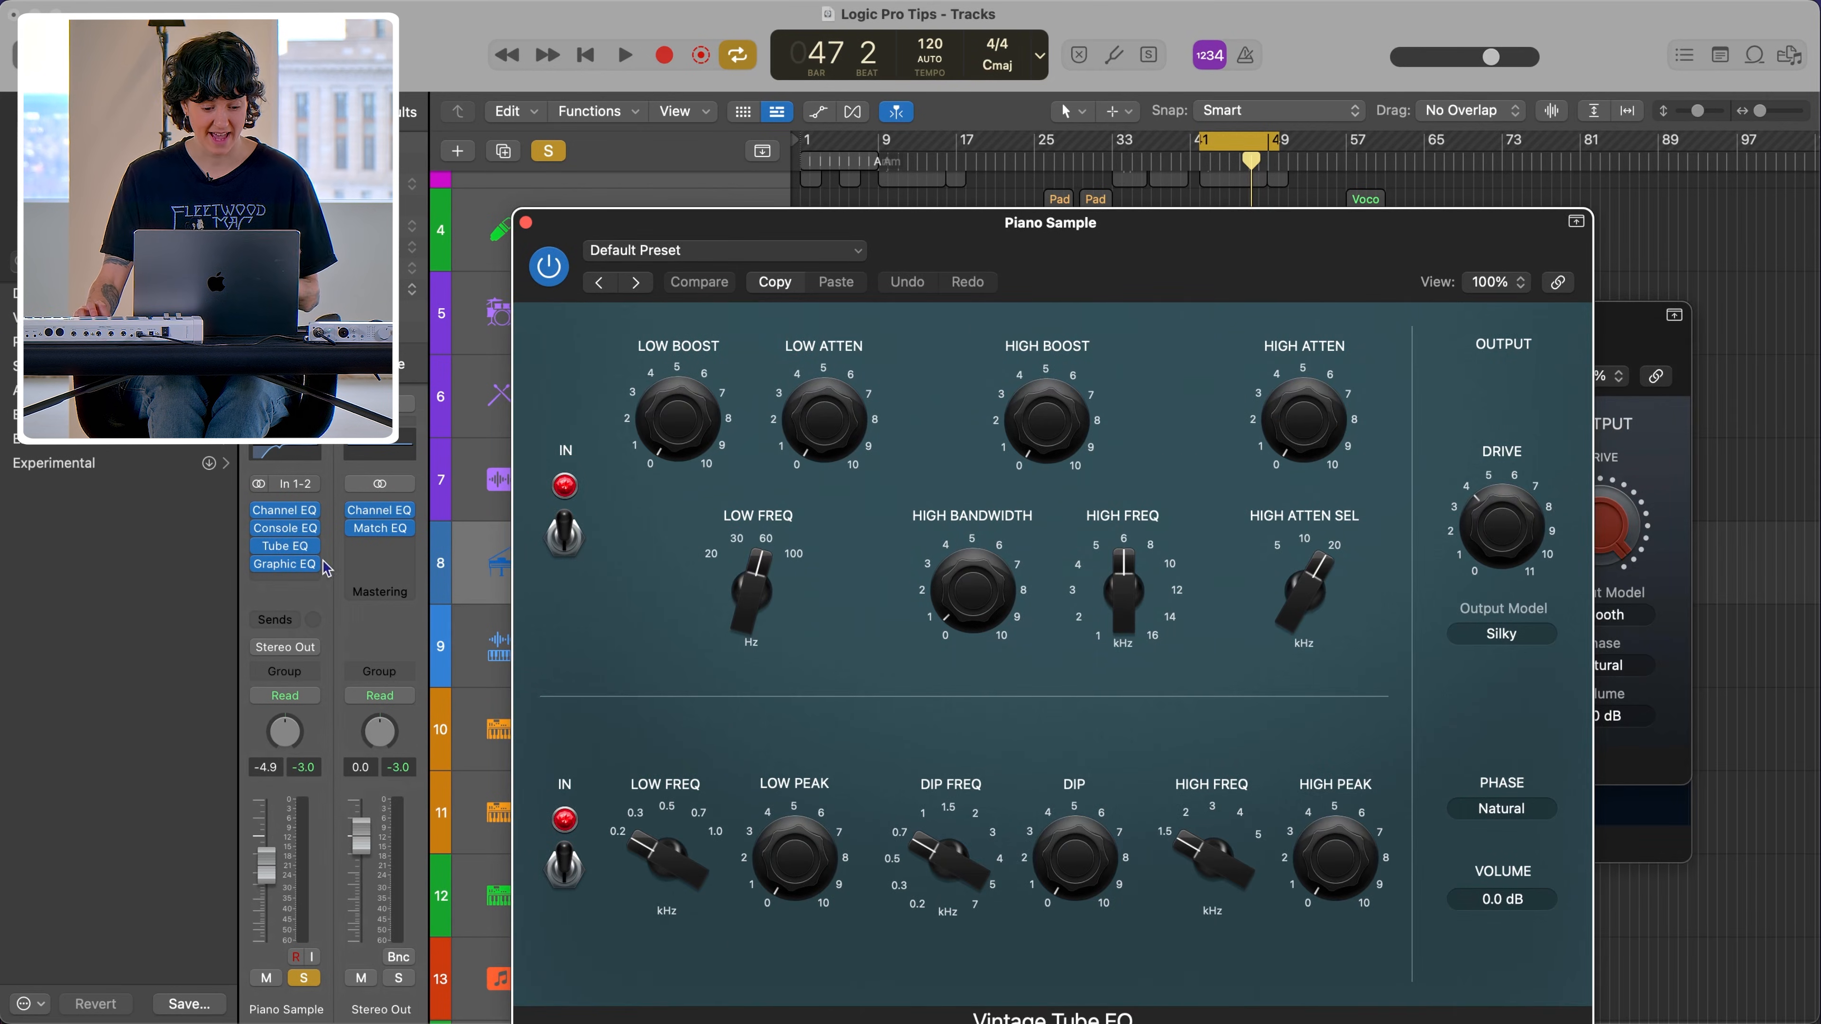
pyautogui.click(287, 566)
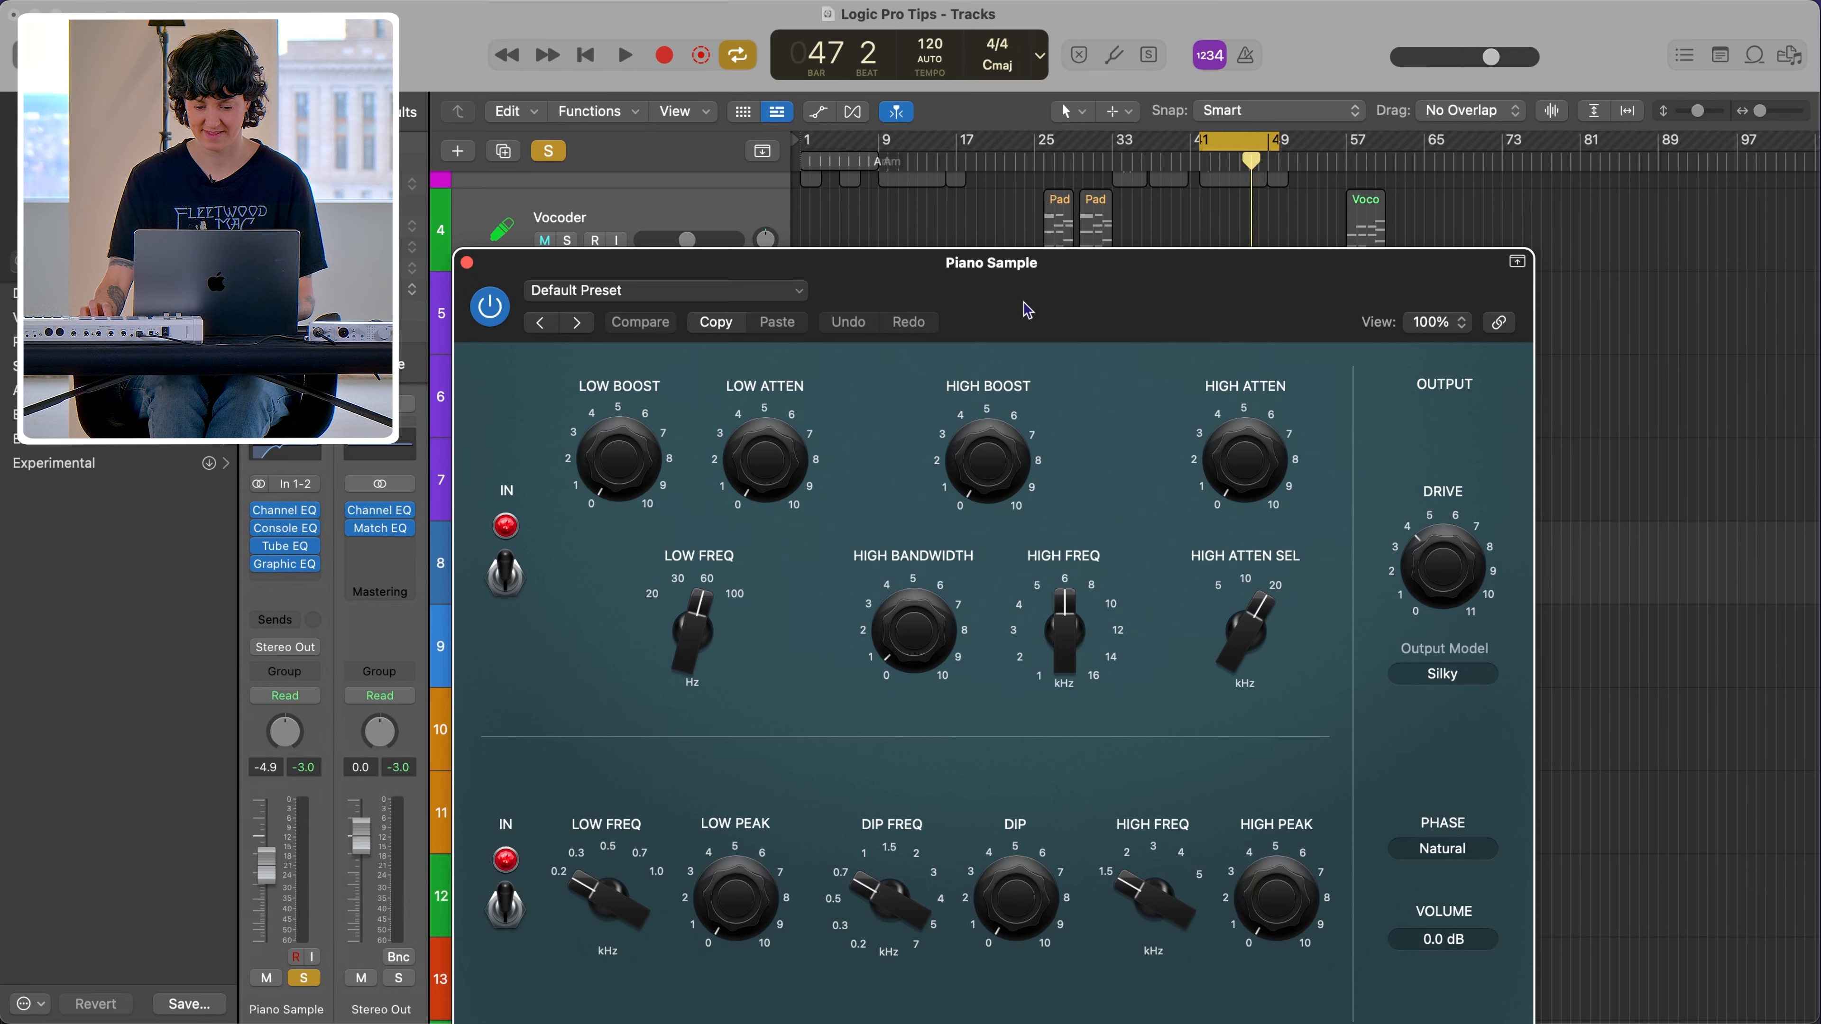
# Step: Set the Vintage Tube EQ's High Boost to 6.0, High Bandwidth to 2.6 and High Freq to 8.133 kHz during playback, and compare with it bypassed
pyautogui.moveTo(997, 487)
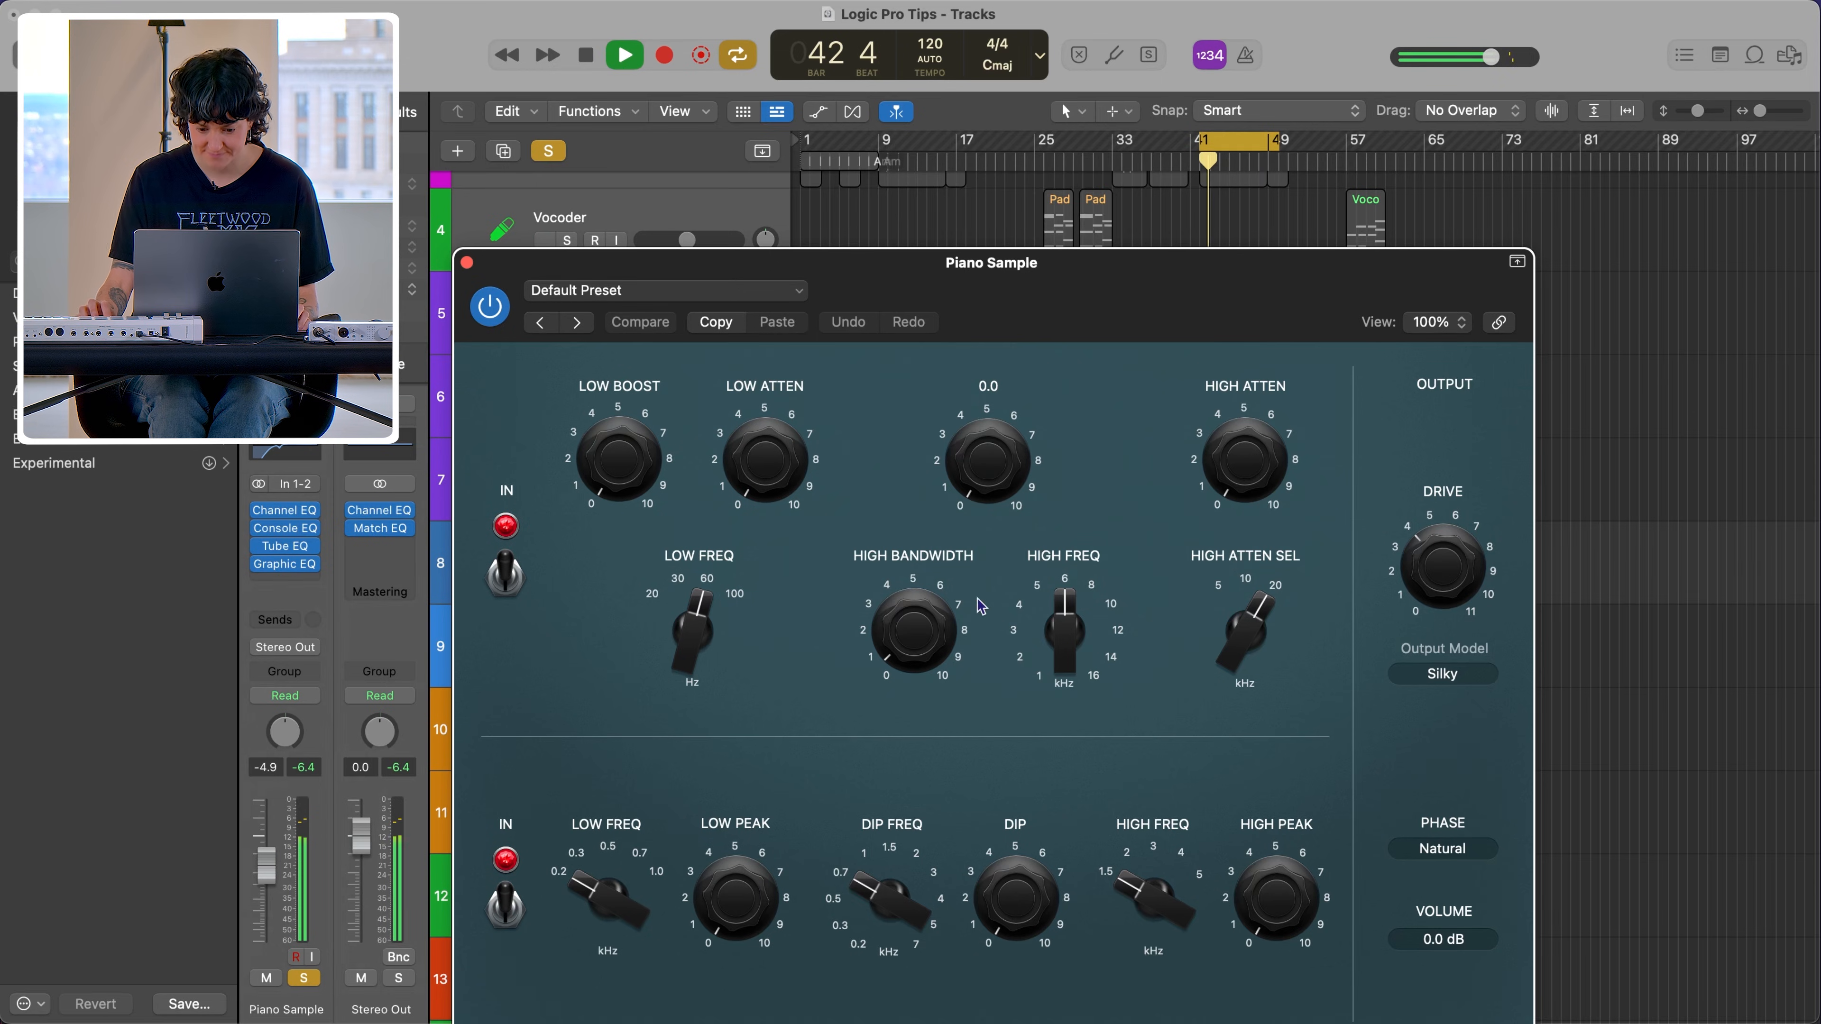
pyautogui.moveTo(1052, 637)
pyautogui.moveTo(880, 662)
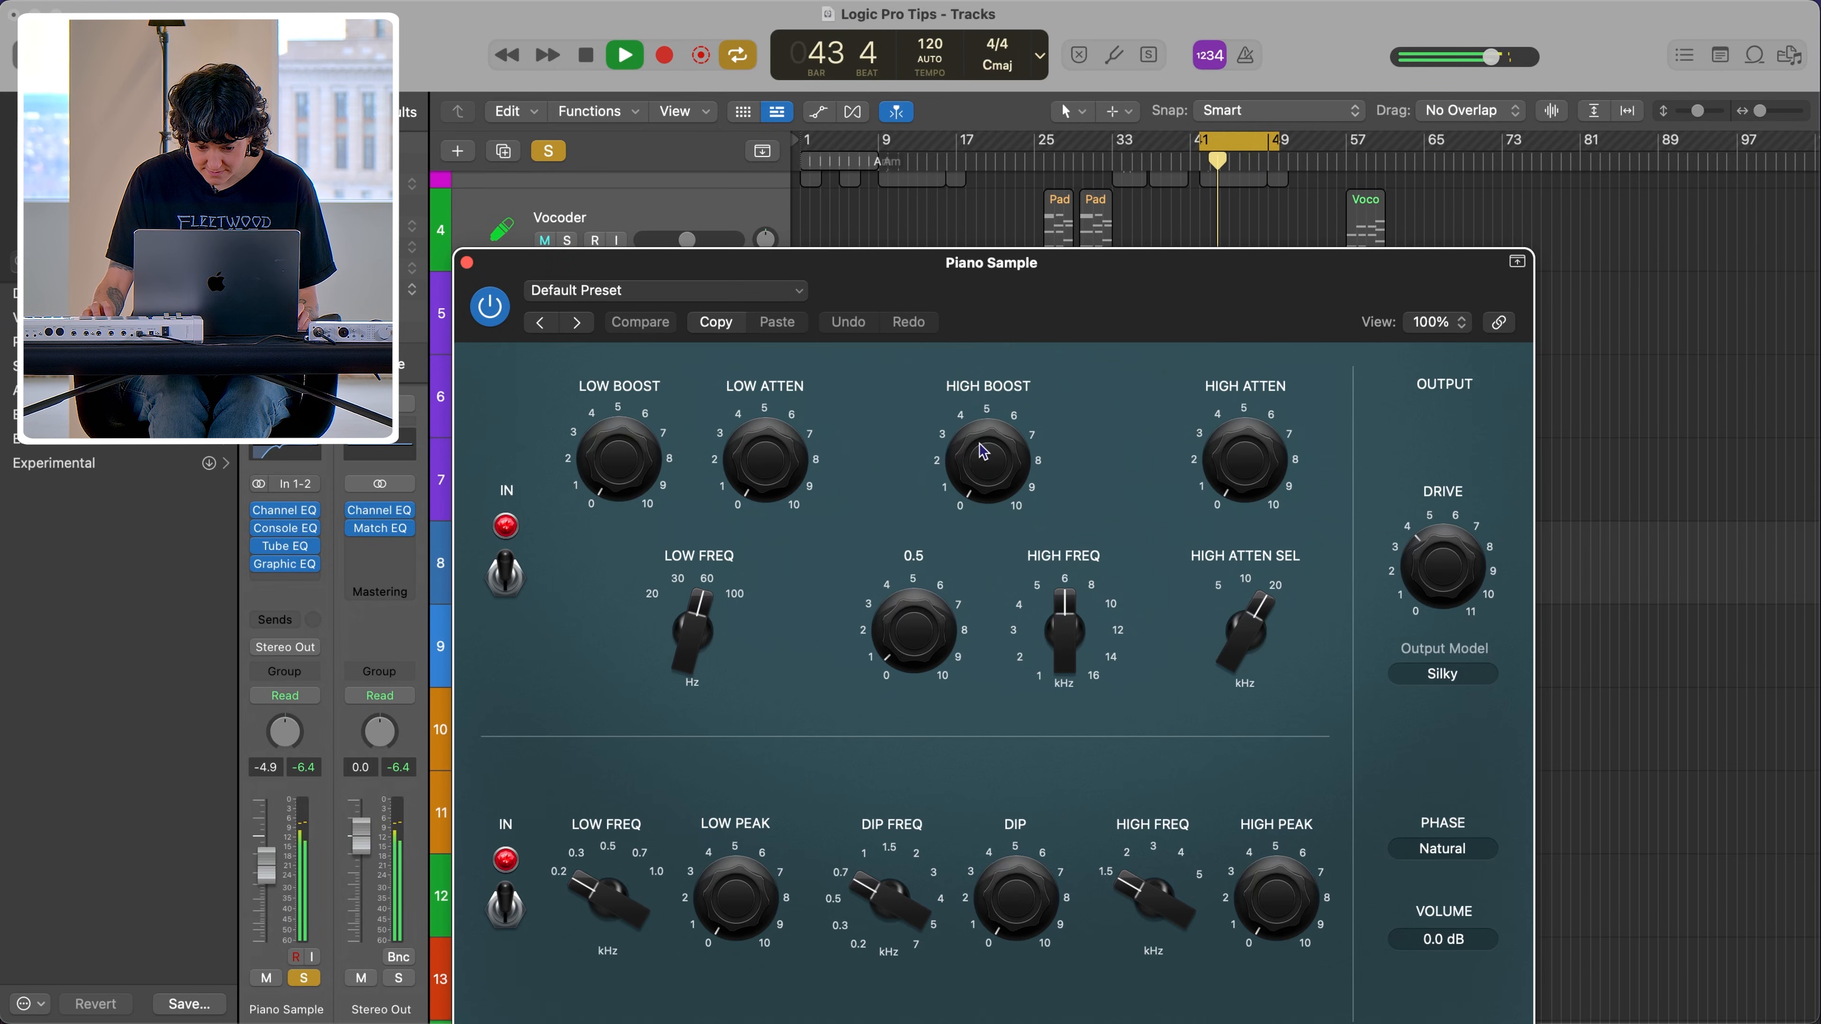
pyautogui.moveTo(982, 452); pyautogui.dragTo(982, 473)
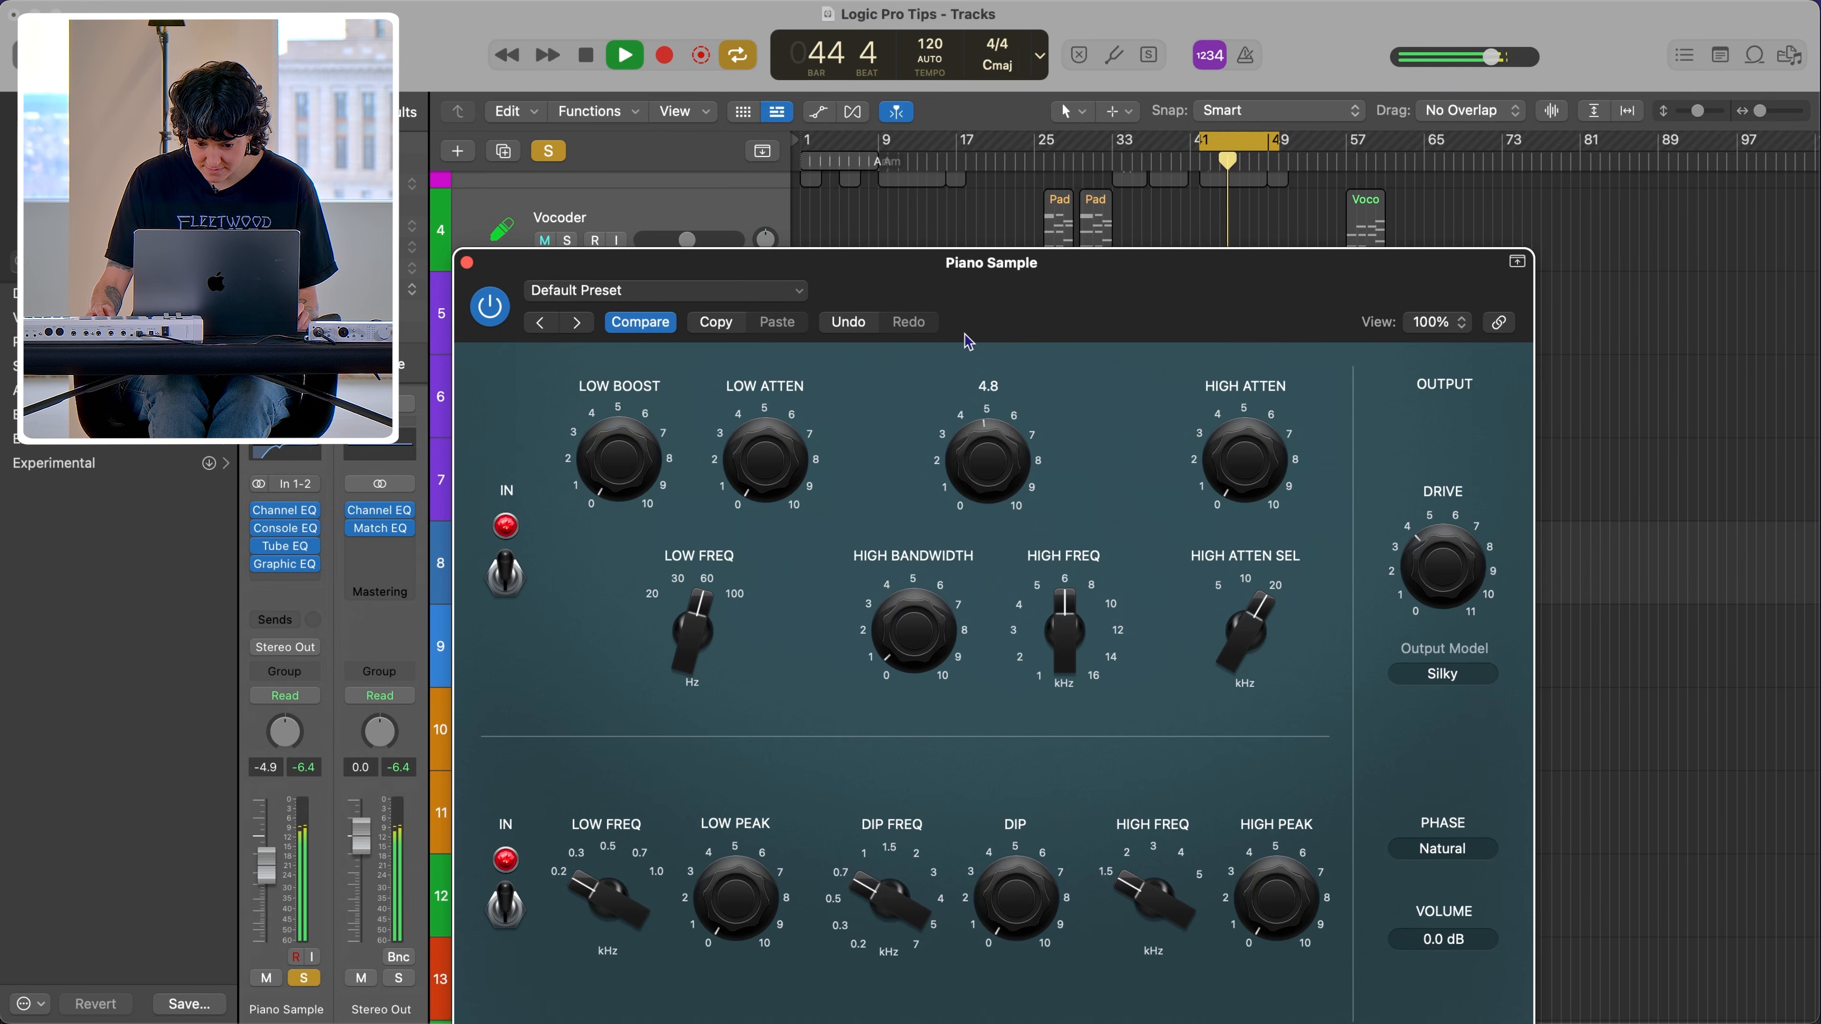
pyautogui.moveTo(1052, 637); pyautogui.dragTo(1055, 581)
pyautogui.moveTo(939, 642)
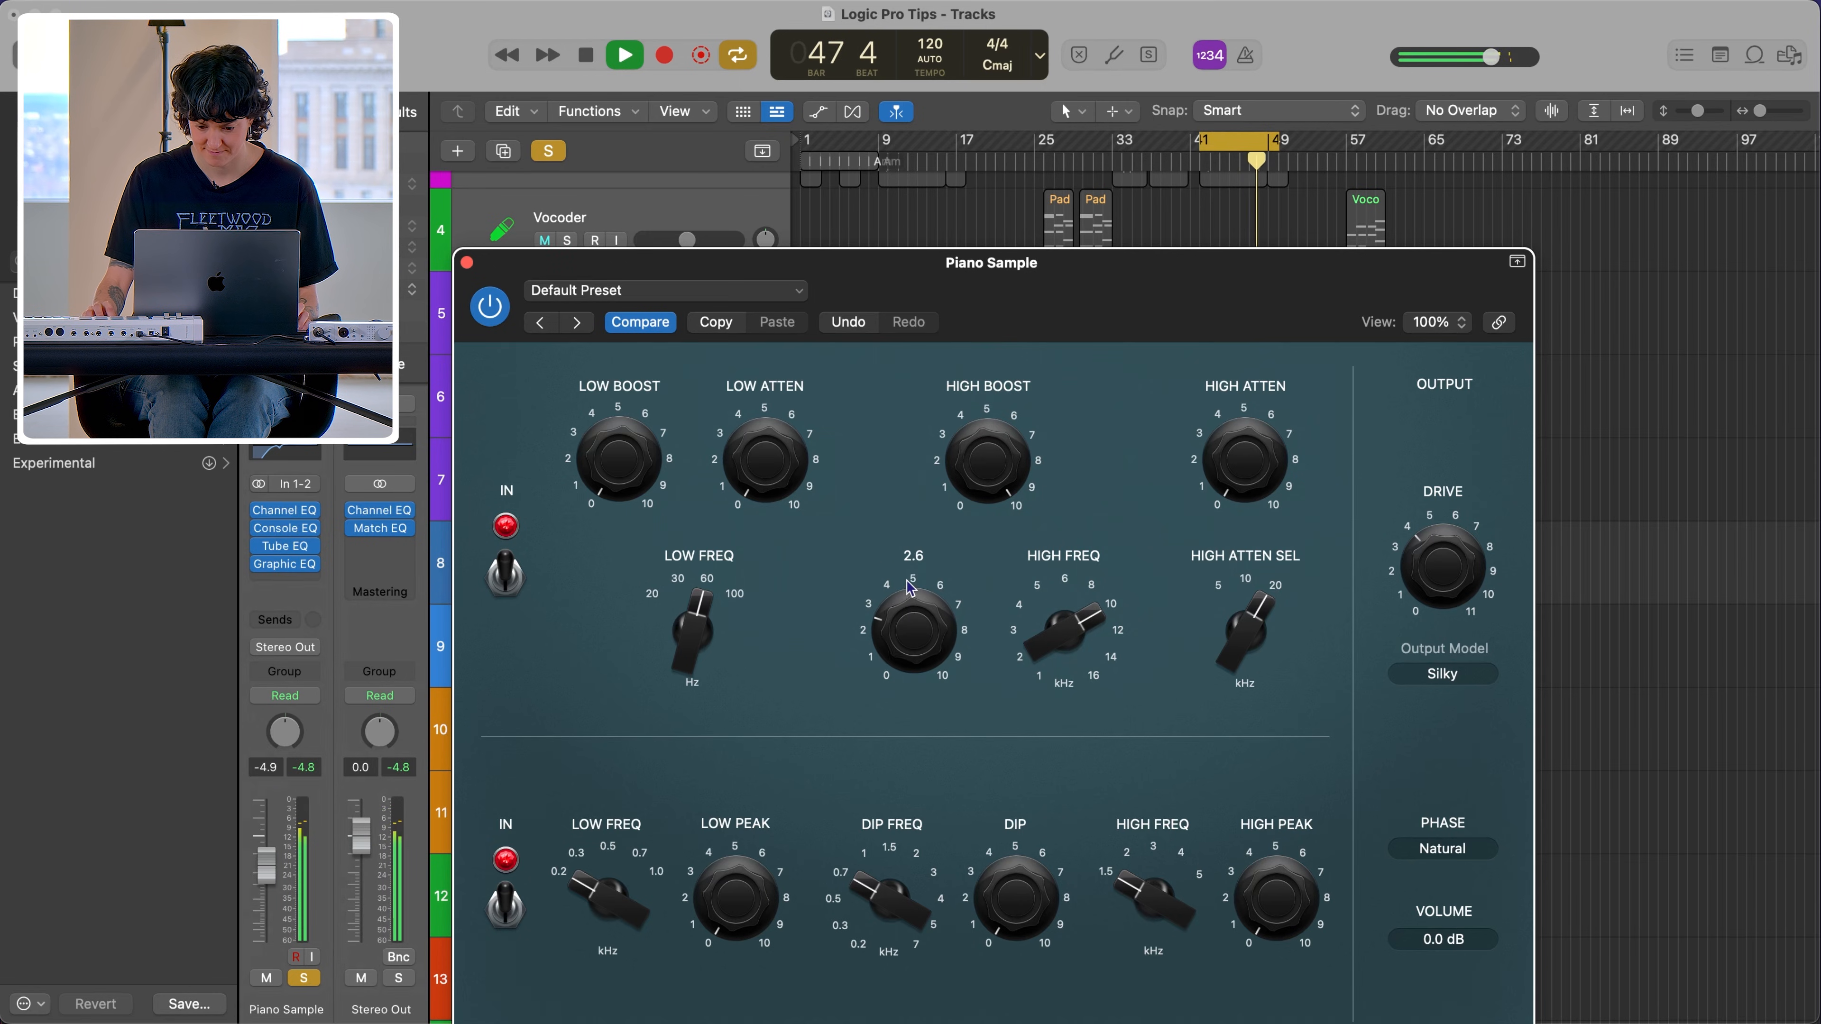
pyautogui.moveTo(1042, 660); pyautogui.dragTo(1054, 670)
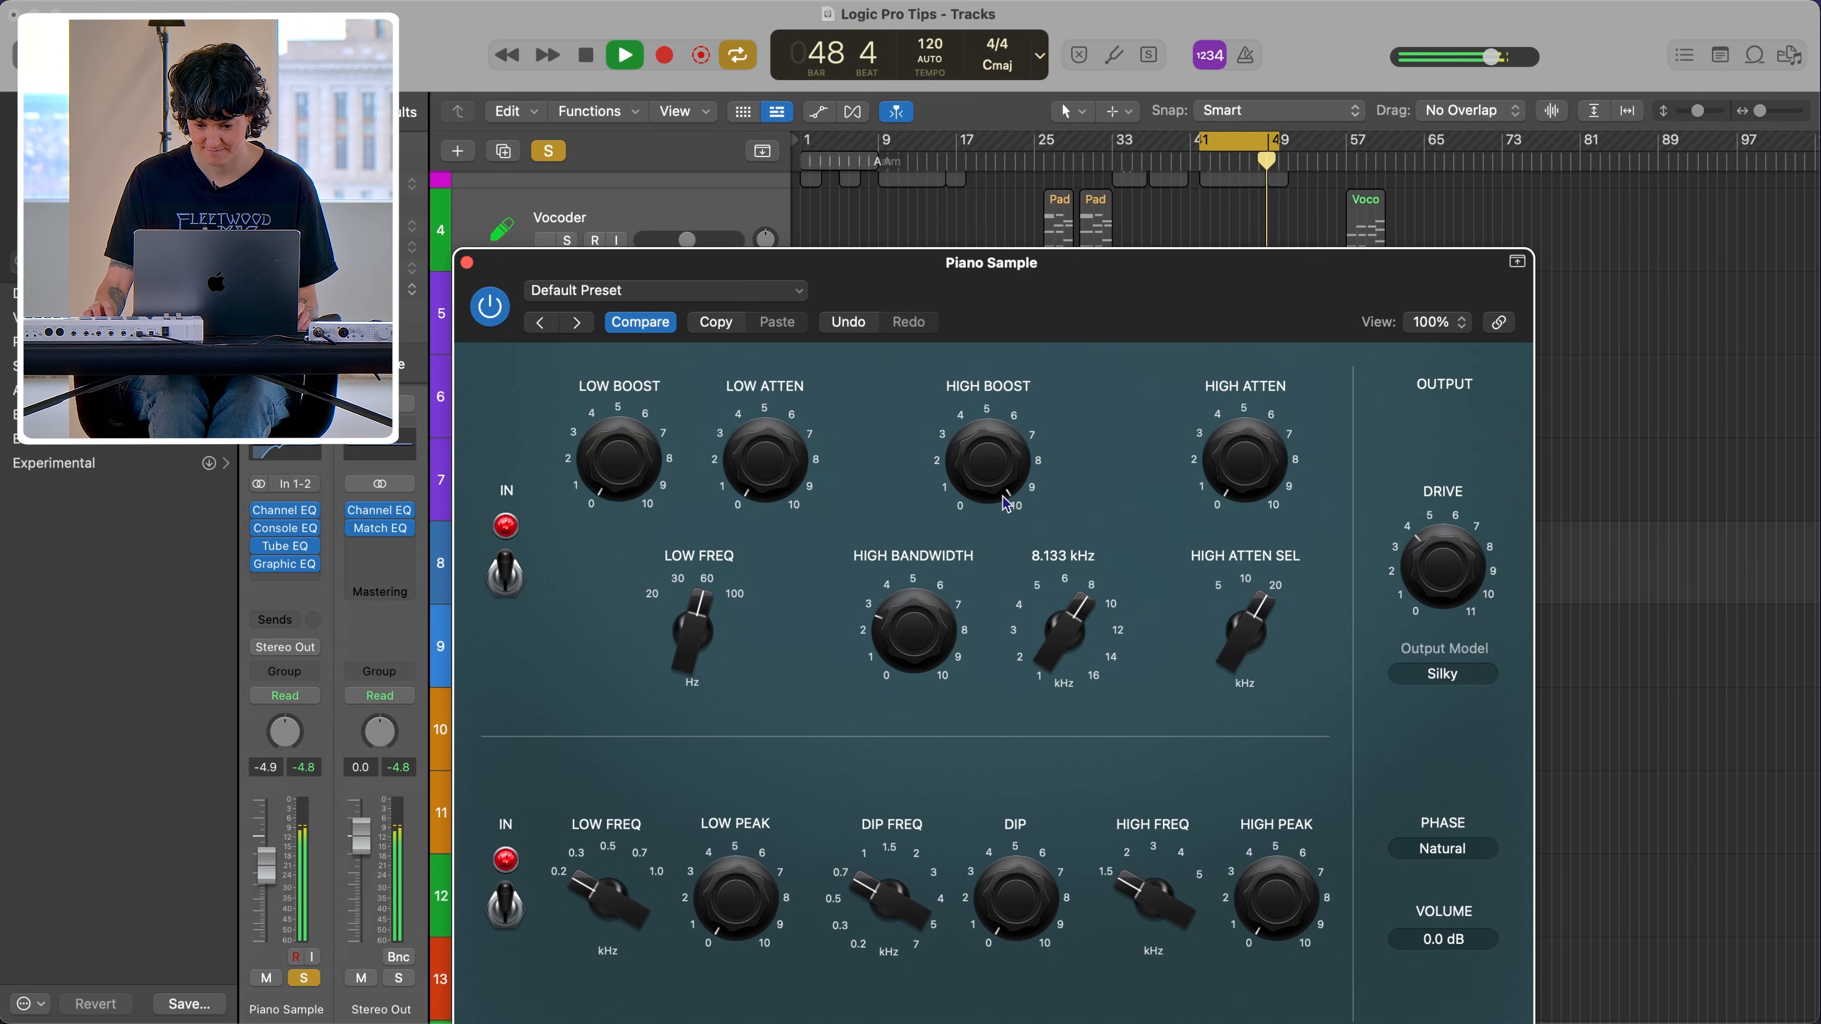
pyautogui.moveTo(1007, 505); pyautogui.dragTo(995, 517)
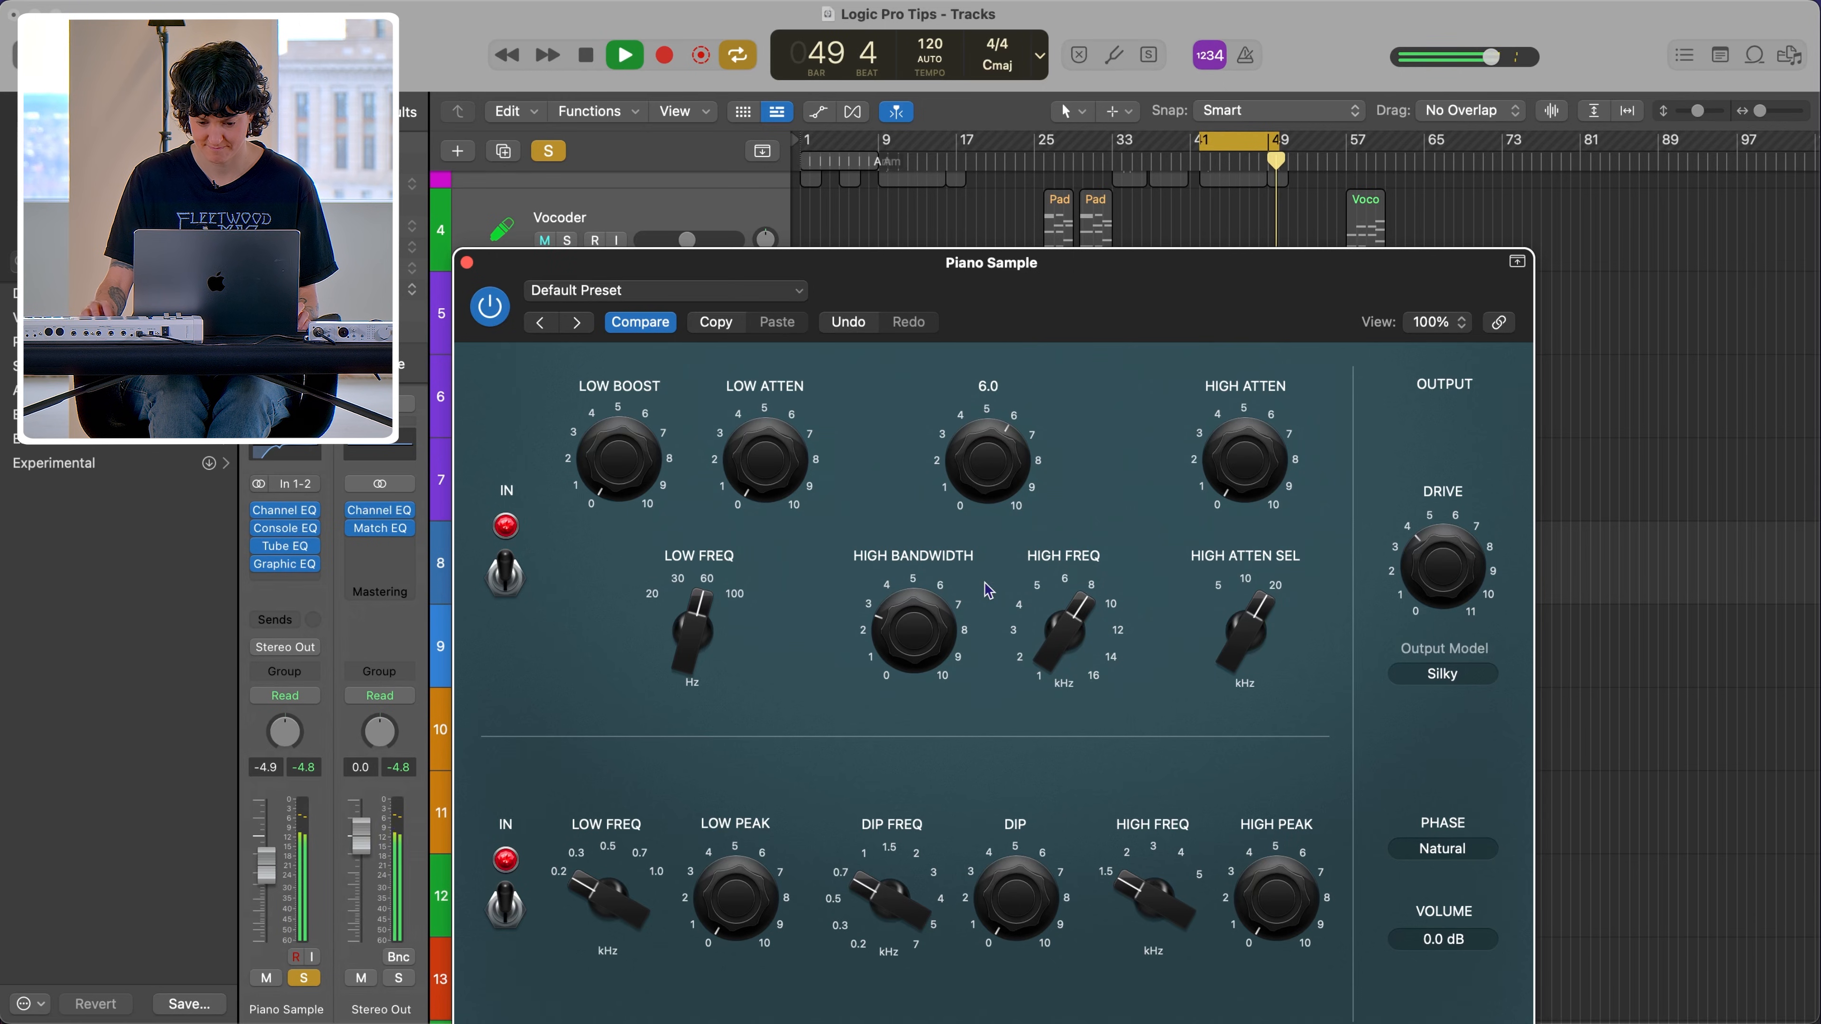
pyautogui.click(494, 313)
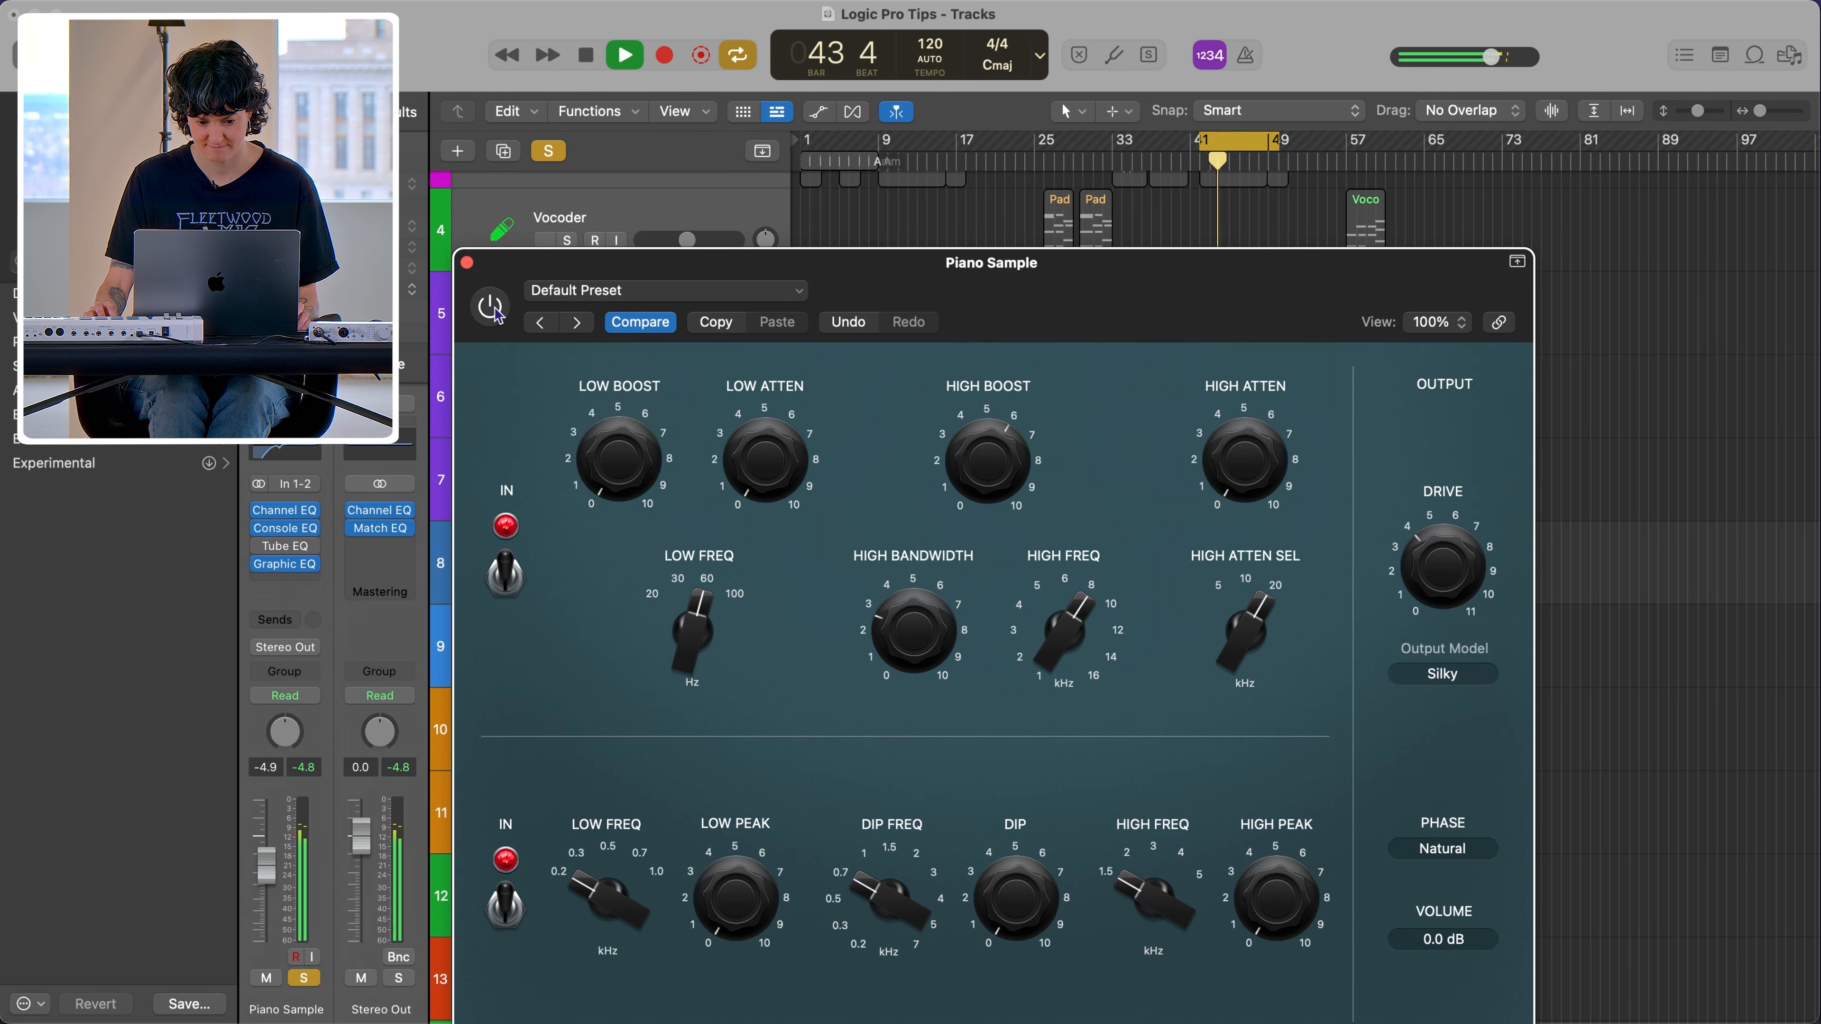
pyautogui.click(494, 313)
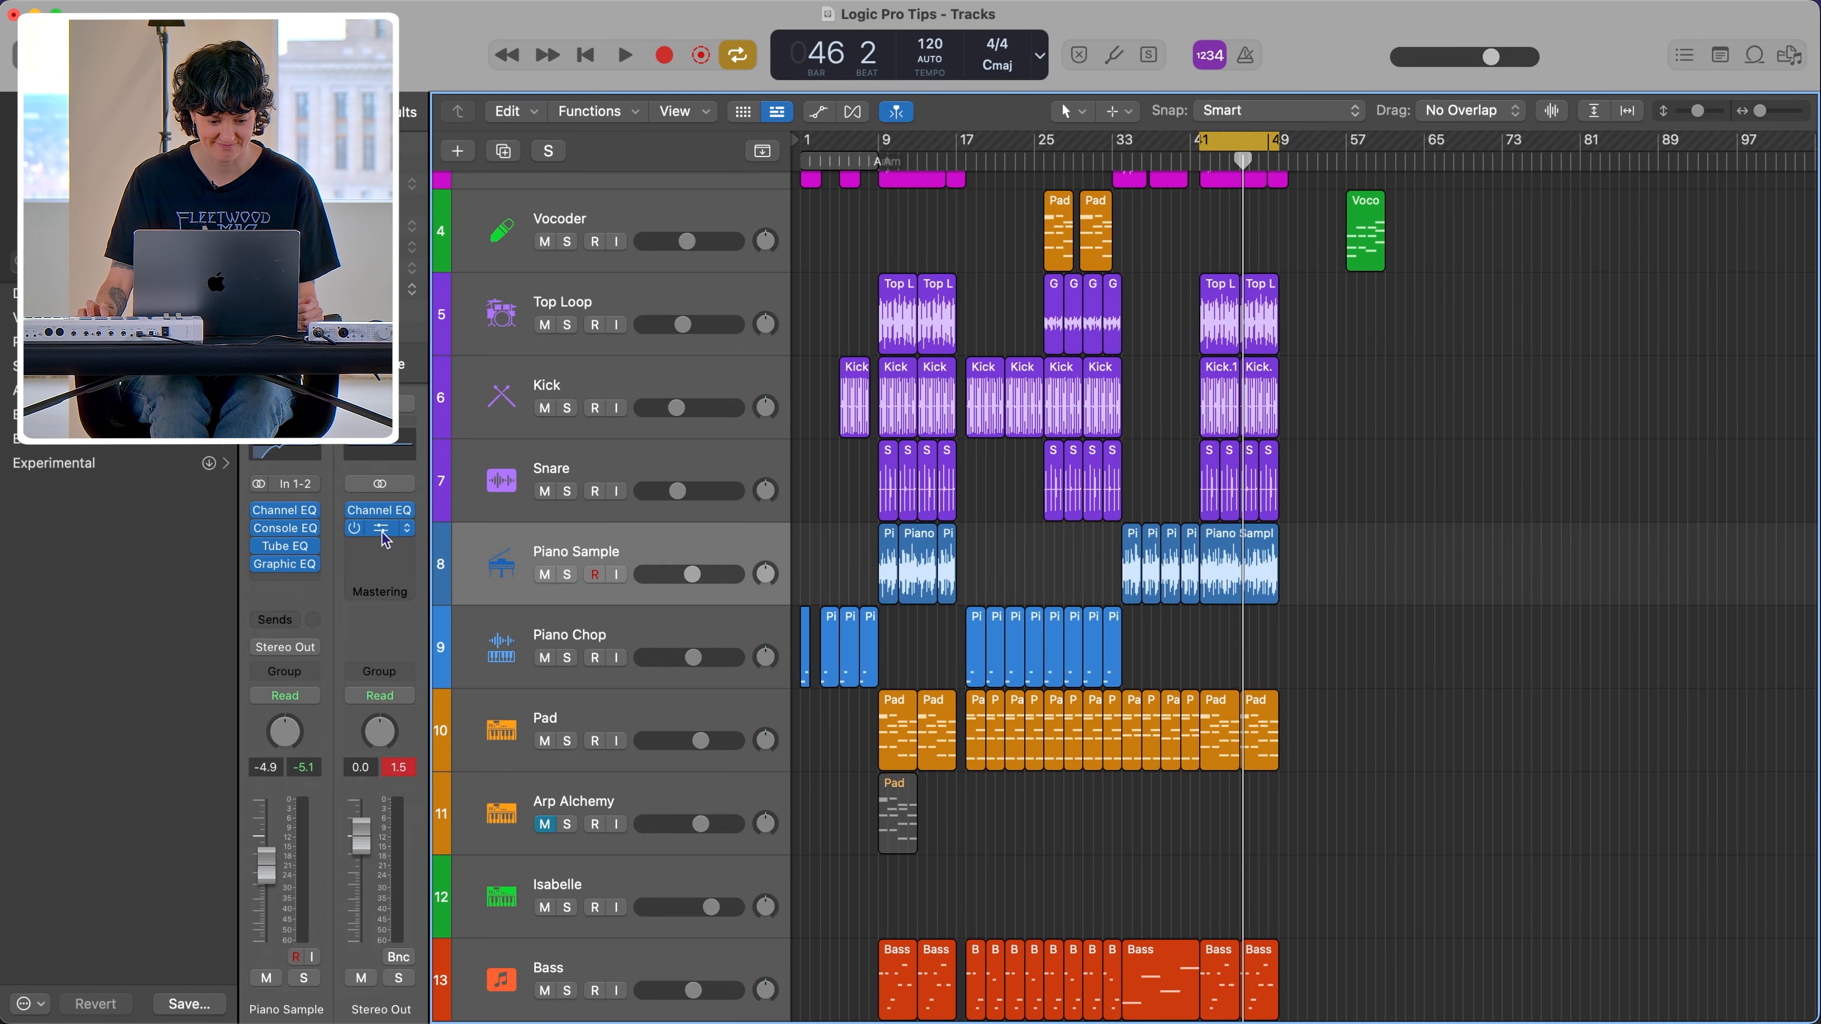
# Step: Open Match EQ on the Stereo Out channel and have it learn the current mix during playback
pyautogui.click(380, 532)
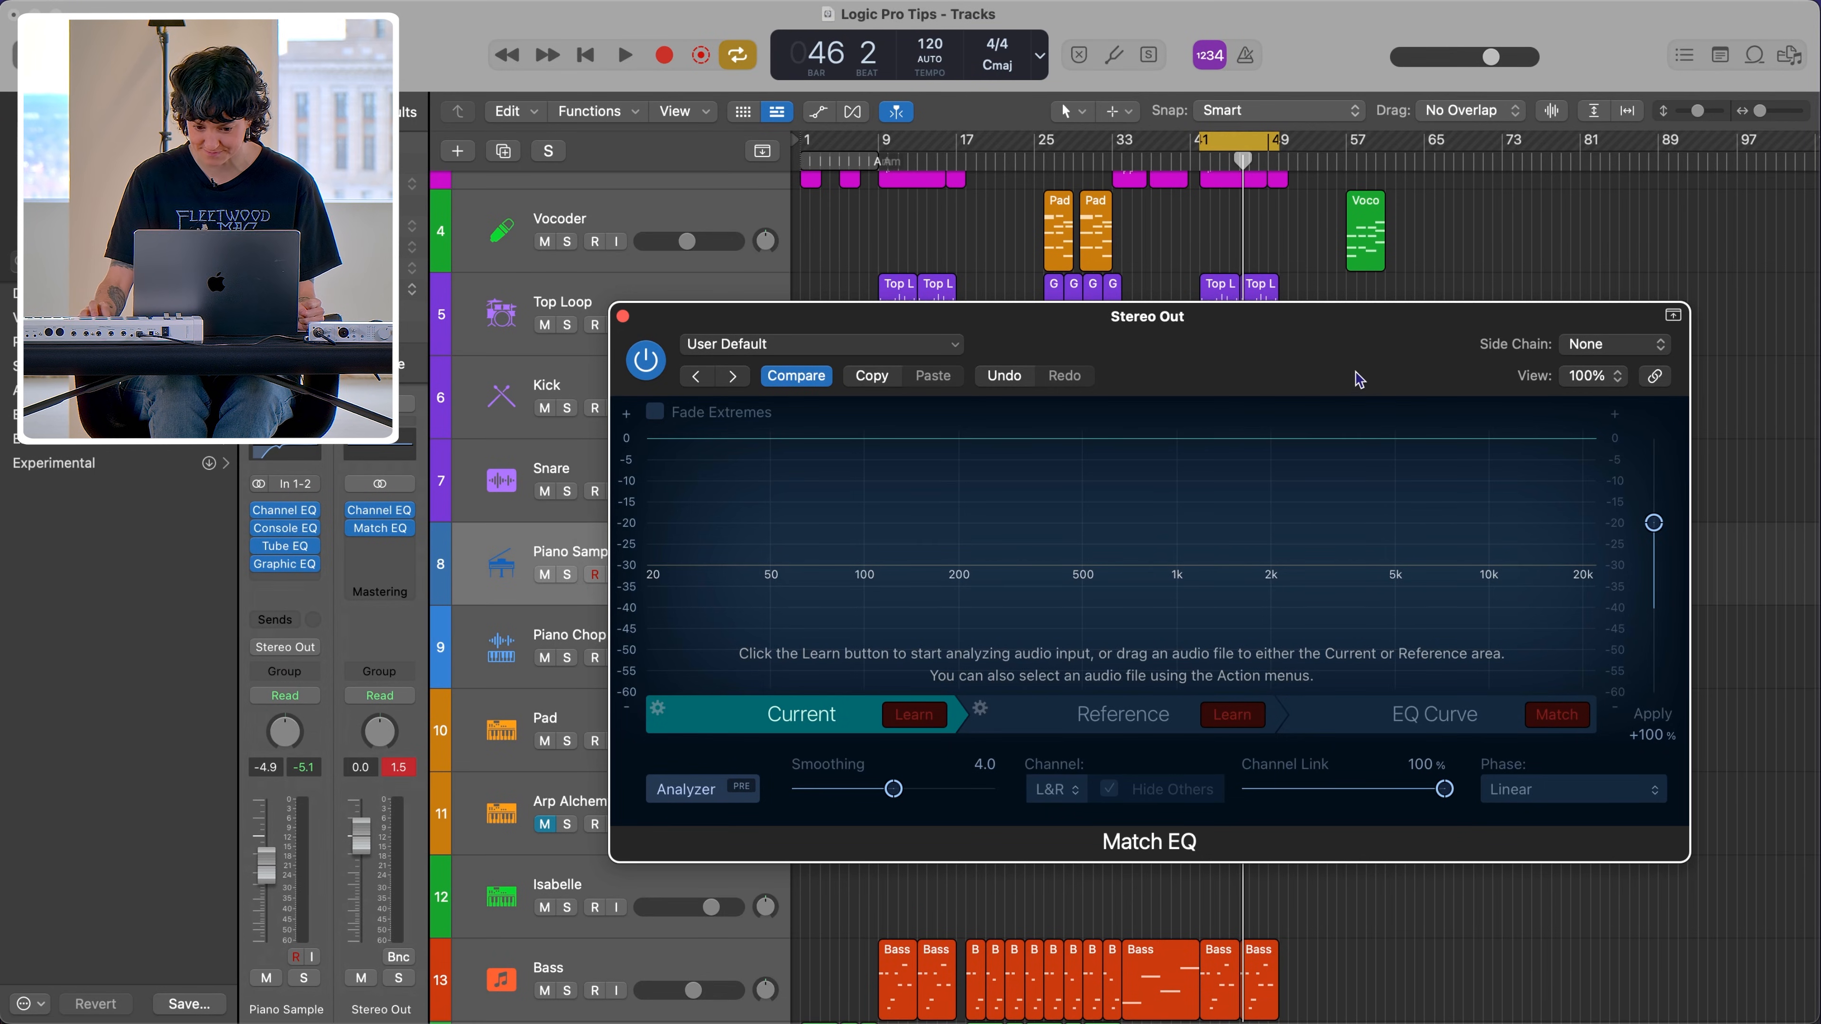
pyautogui.moveTo(1360, 381); pyautogui.dragTo(1263, 354)
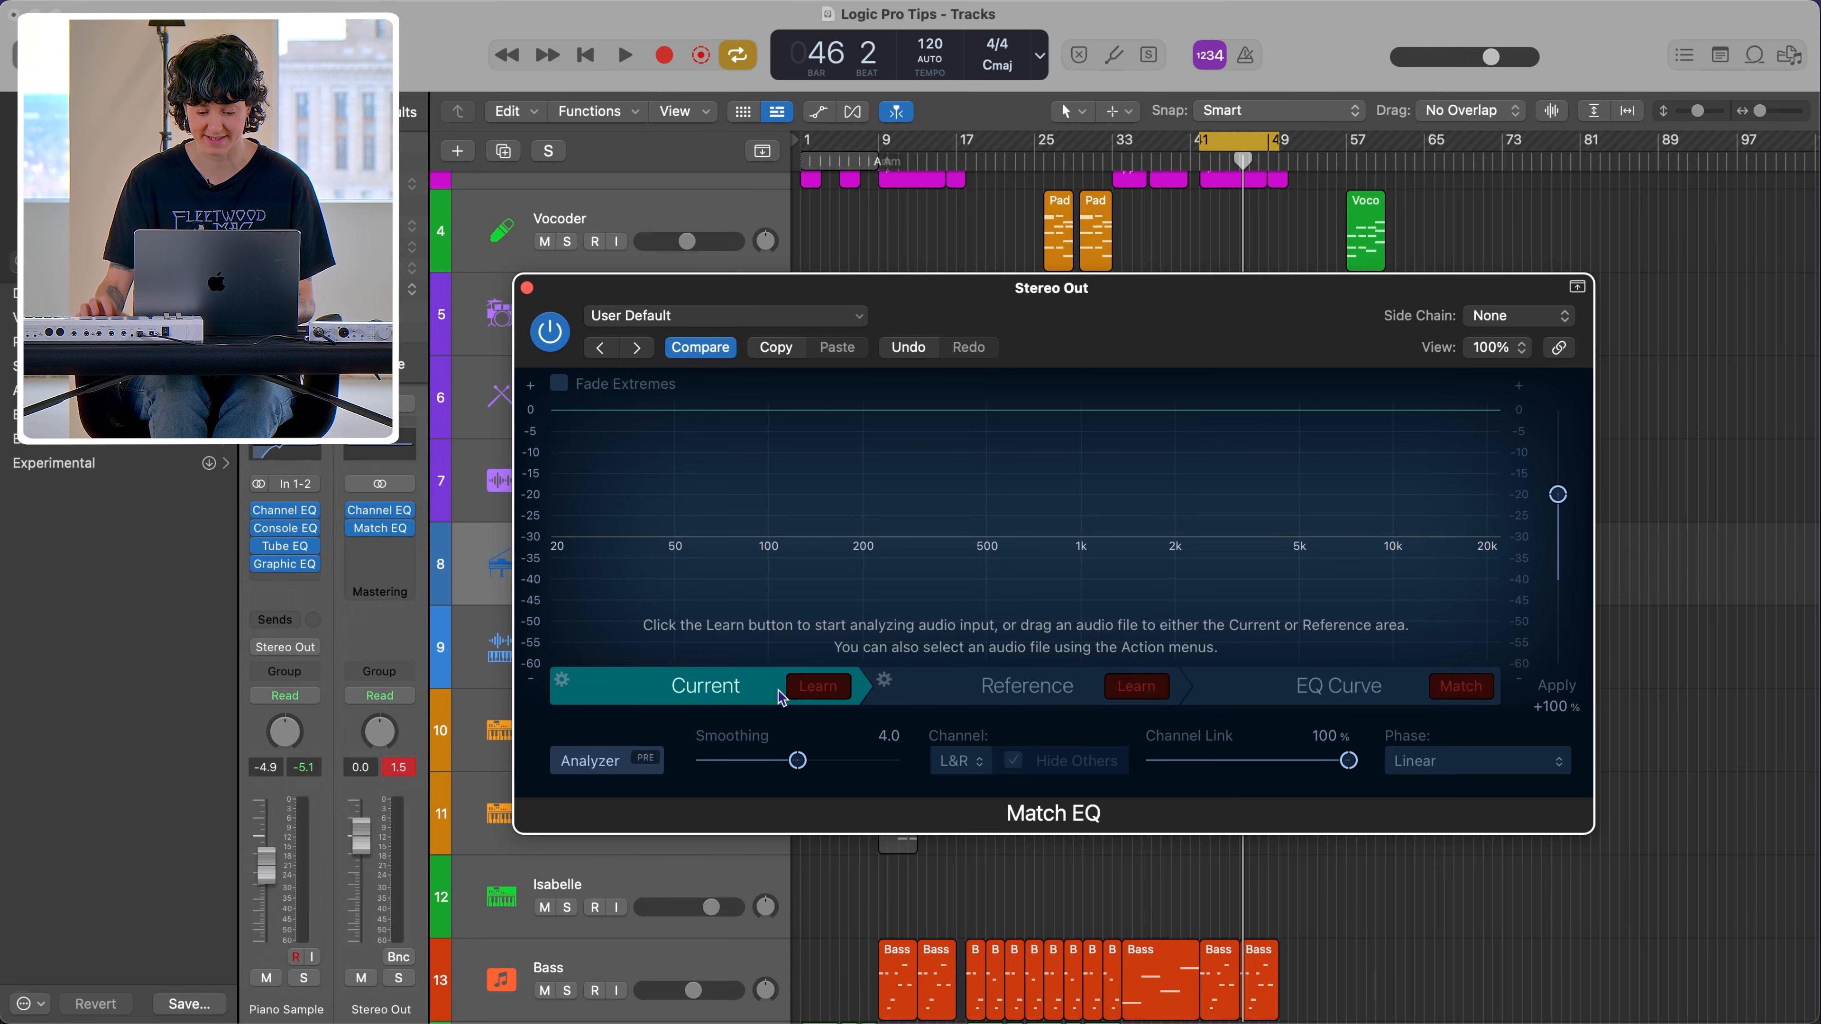
pyautogui.click(817, 687)
pyautogui.press('space')
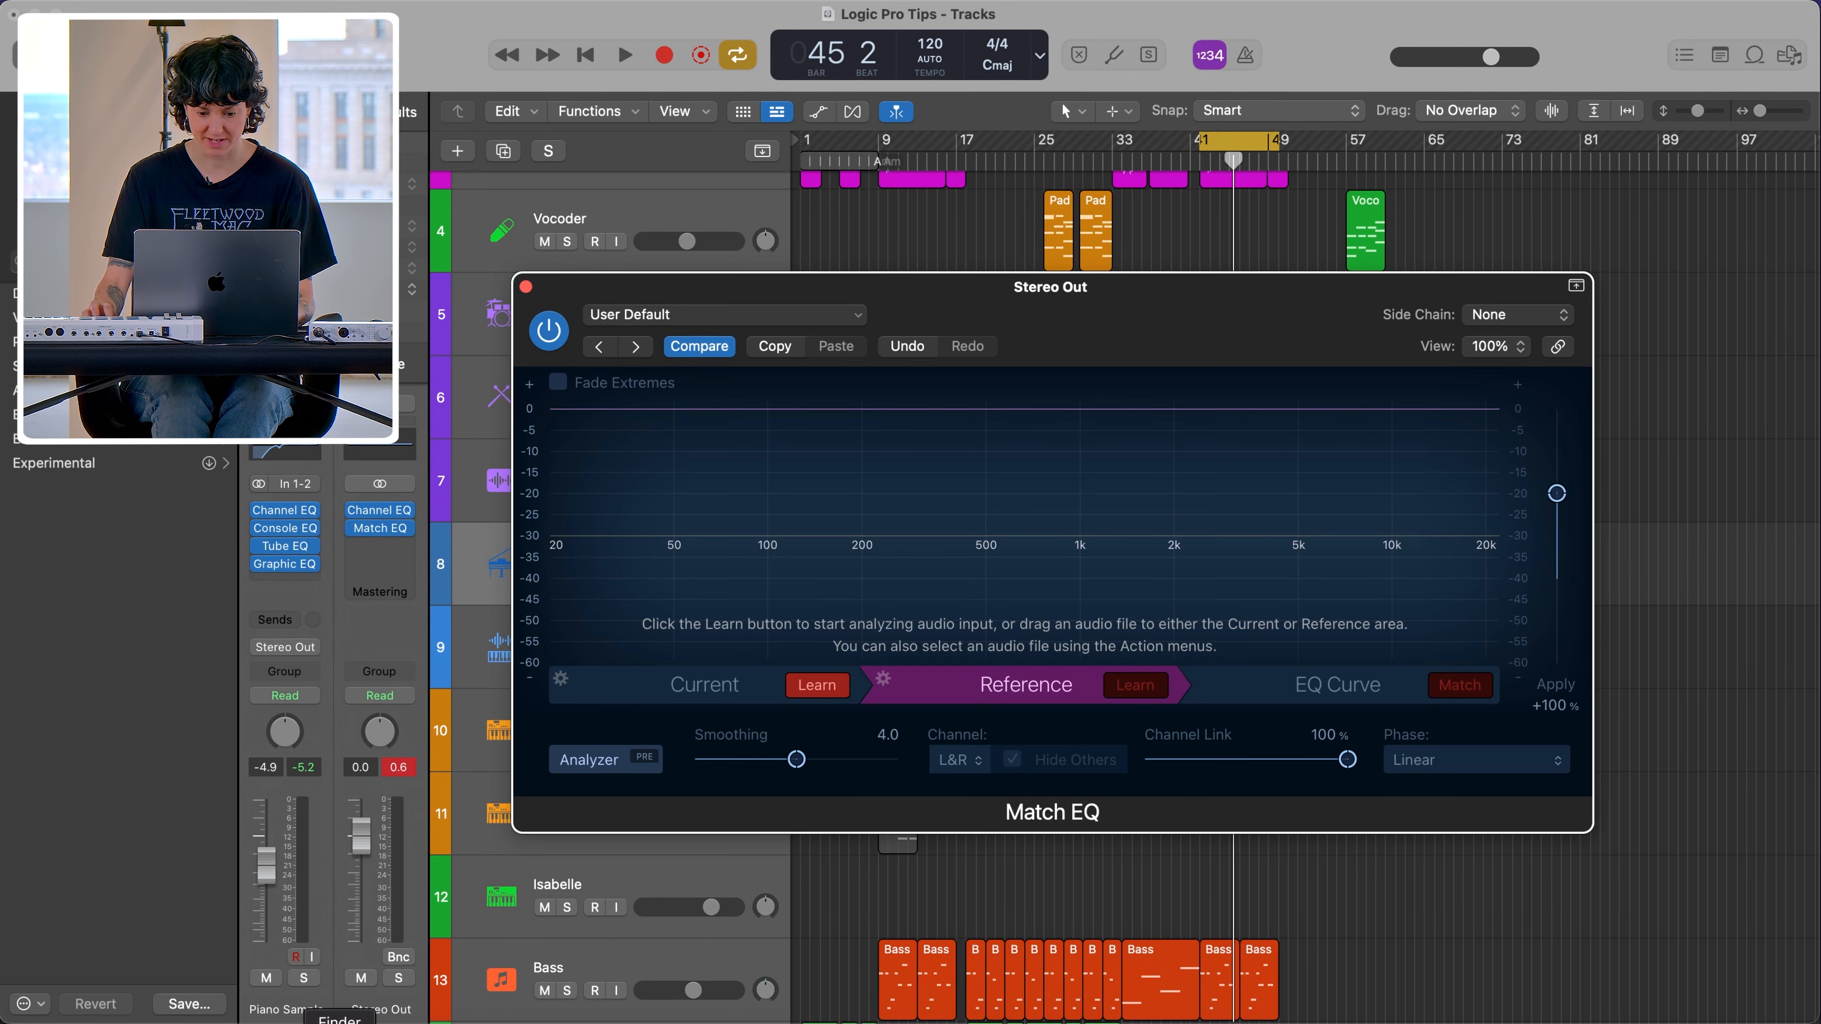
# Step: Load an audio file from Finder as the Match EQ reference and show the EQ Curve section
pyautogui.click(337, 1022)
pyautogui.moveTo(505, 214); pyautogui.dragTo(976, 691)
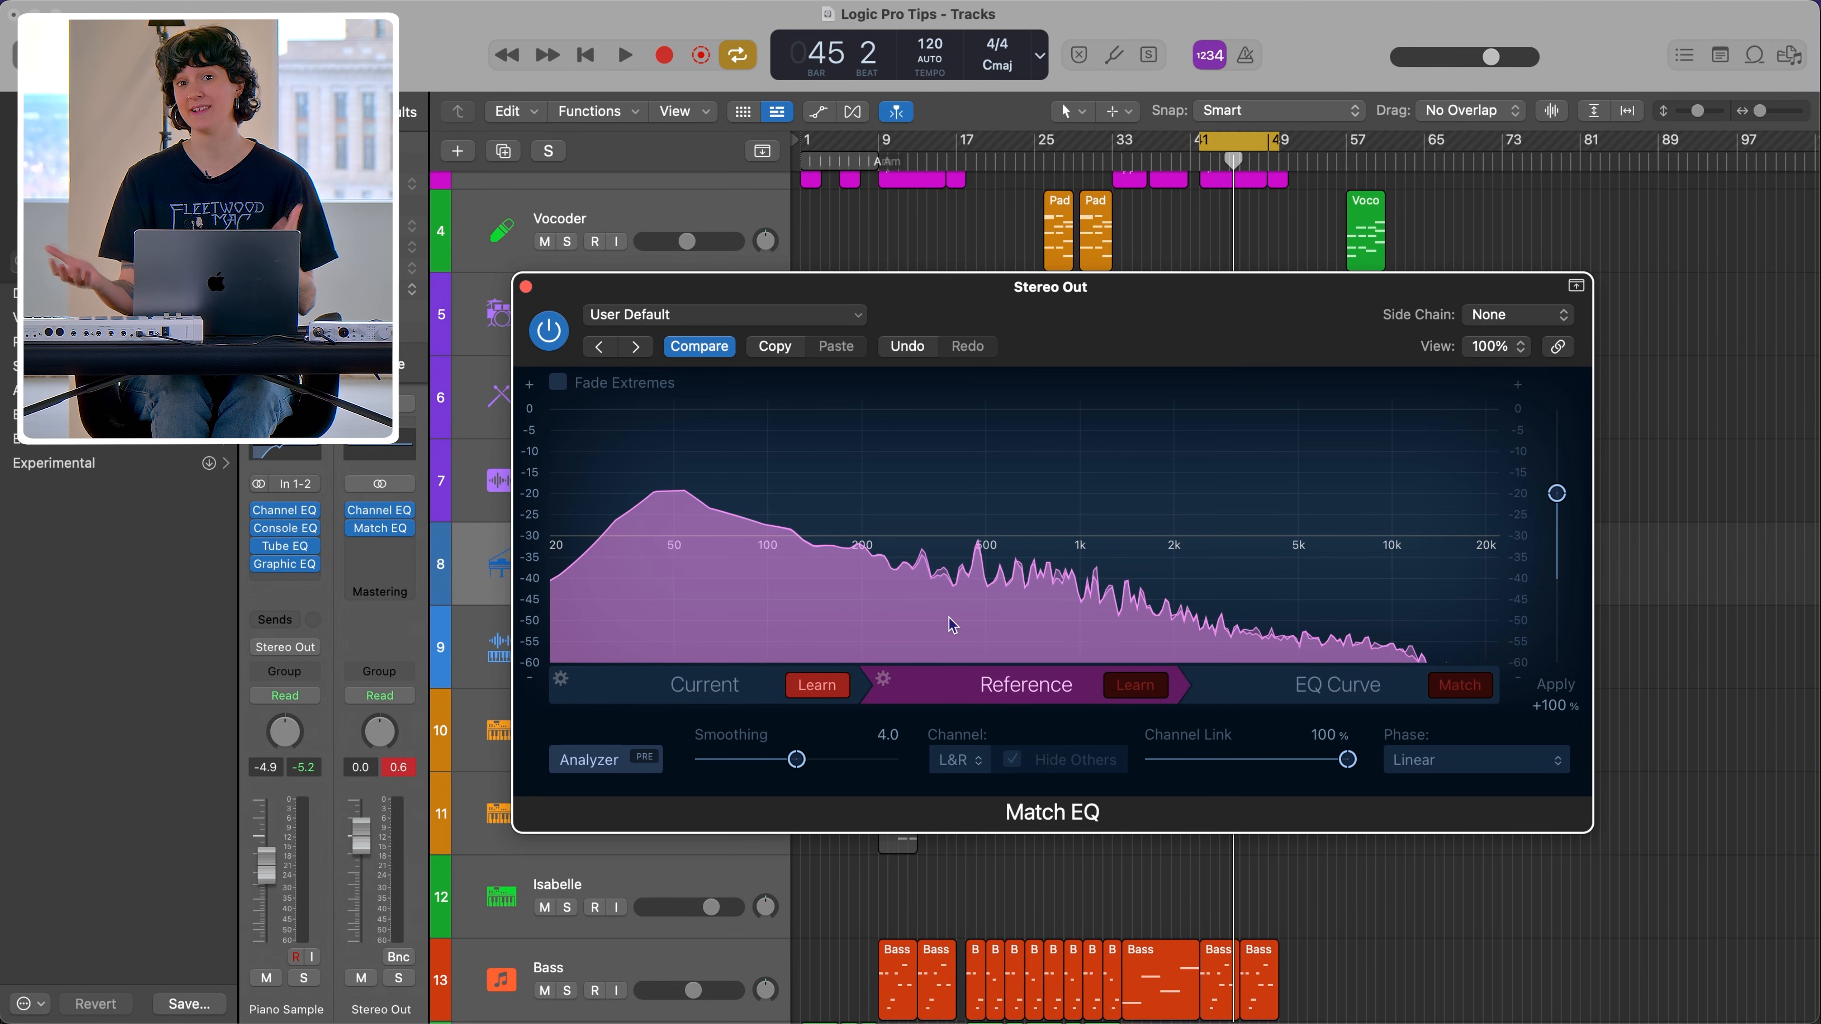
pyautogui.click(1320, 691)
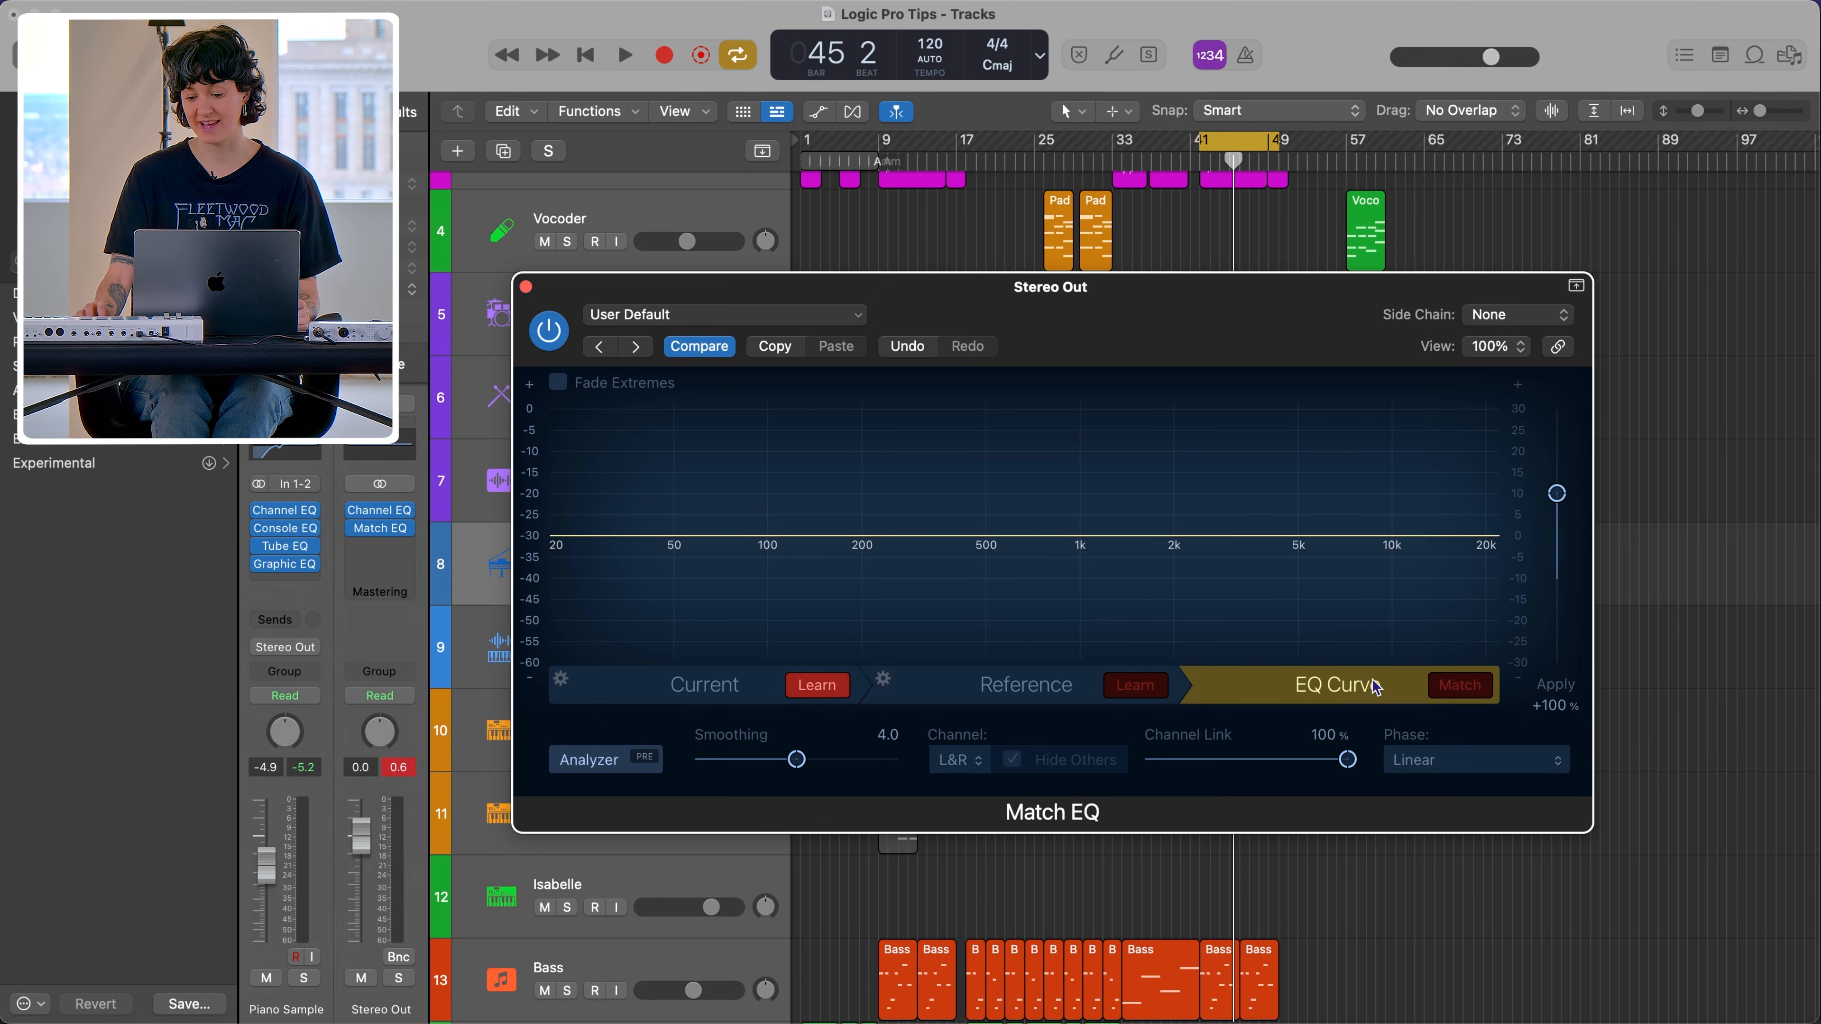
# Step: Match the current mix to the reference in Match EQ, and compare it with the plug-in bypassed during playback
pyautogui.click(1460, 687)
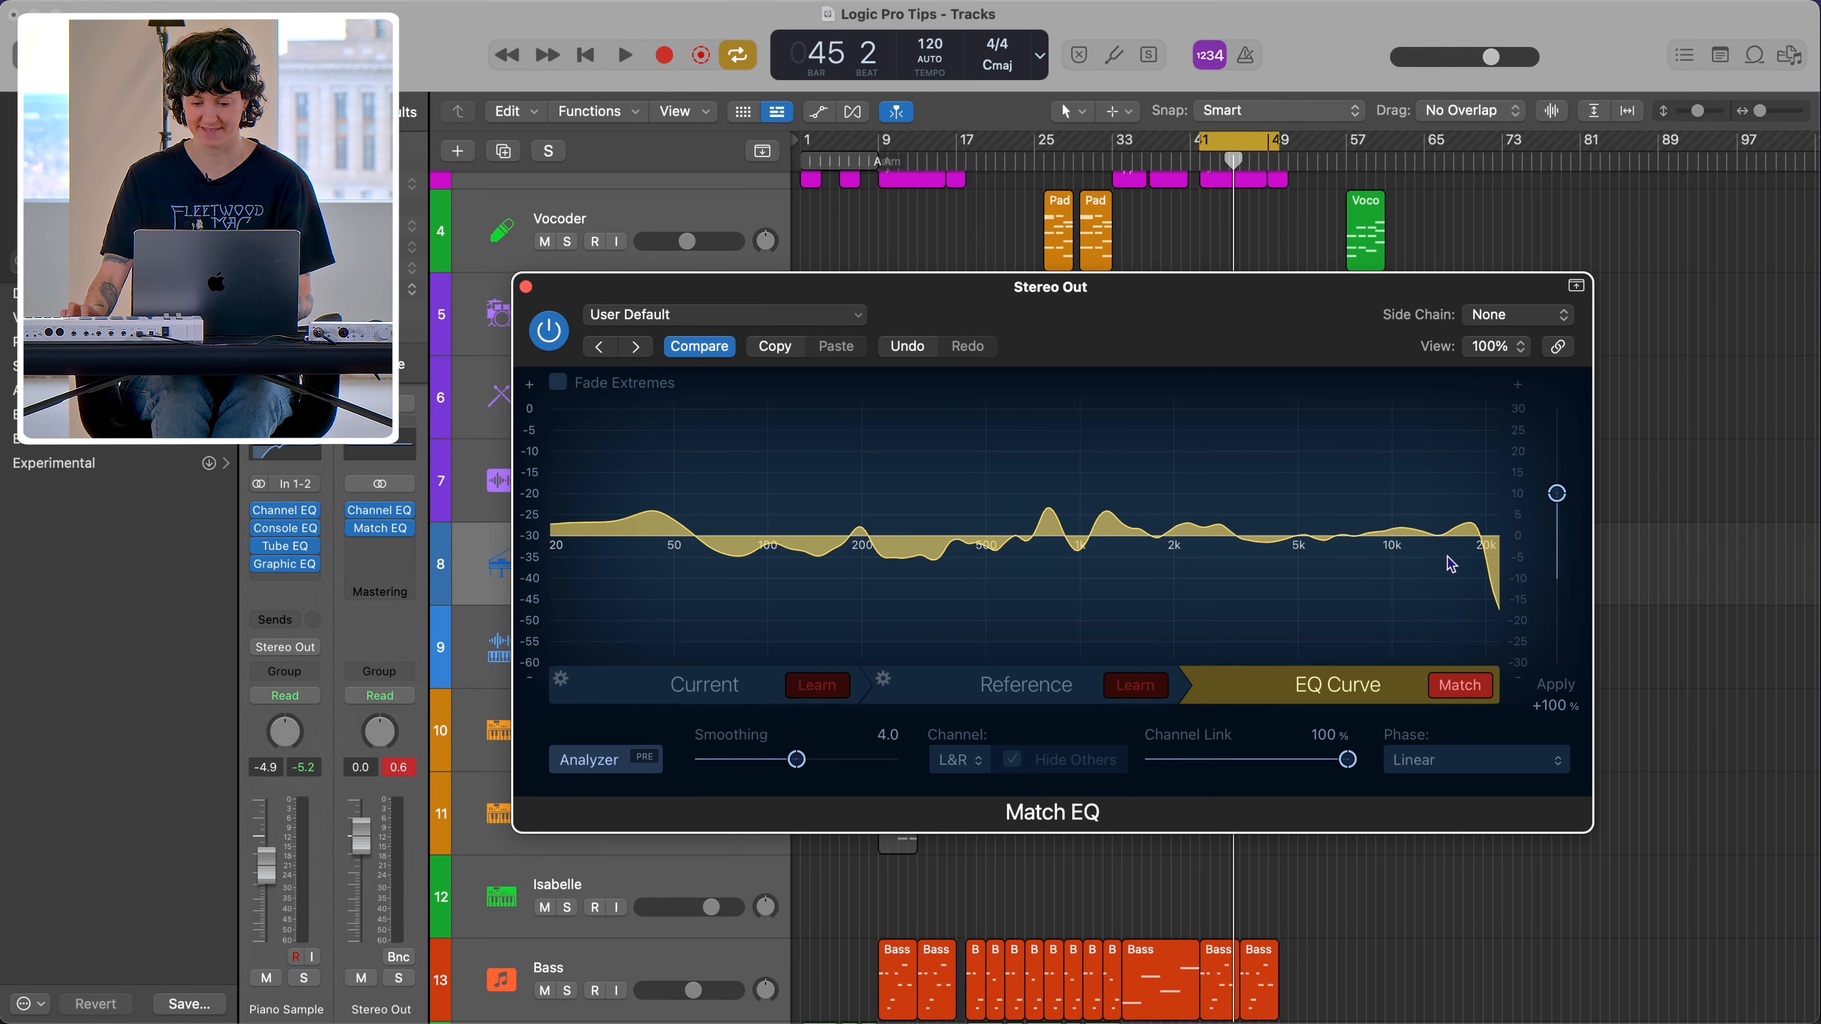
pyautogui.press('space')
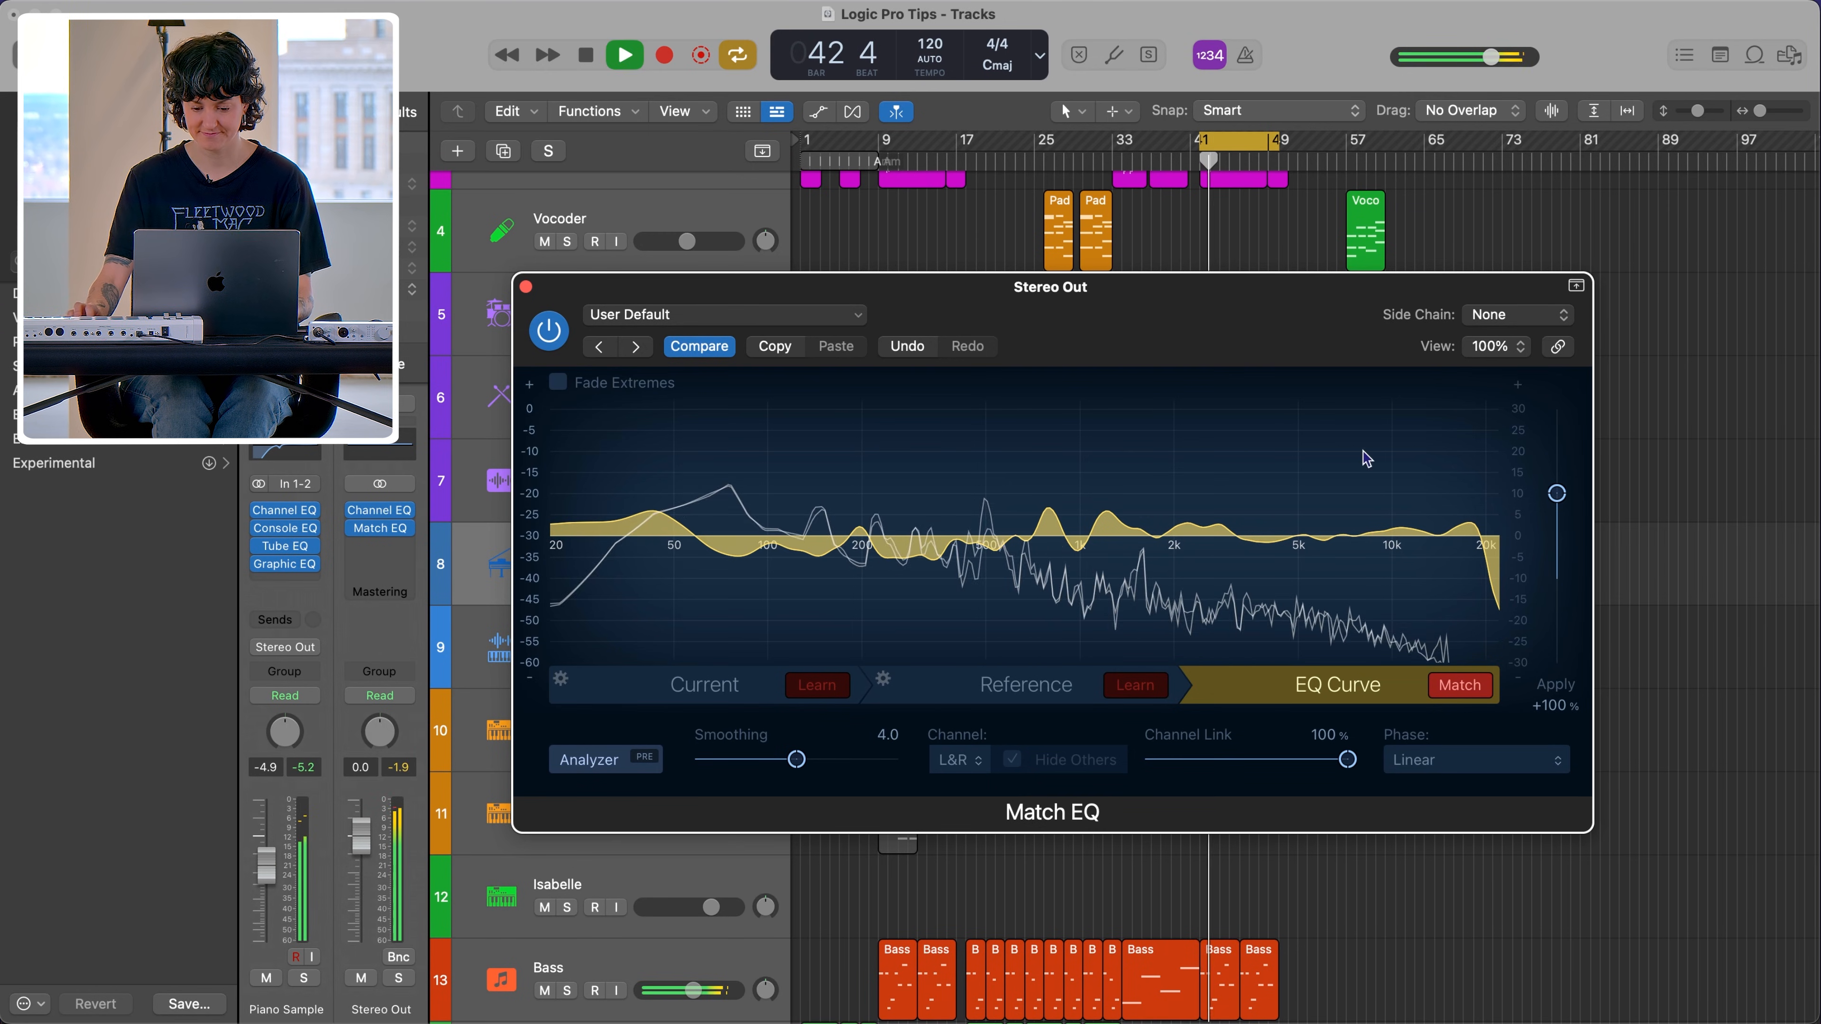
pyautogui.click(549, 330)
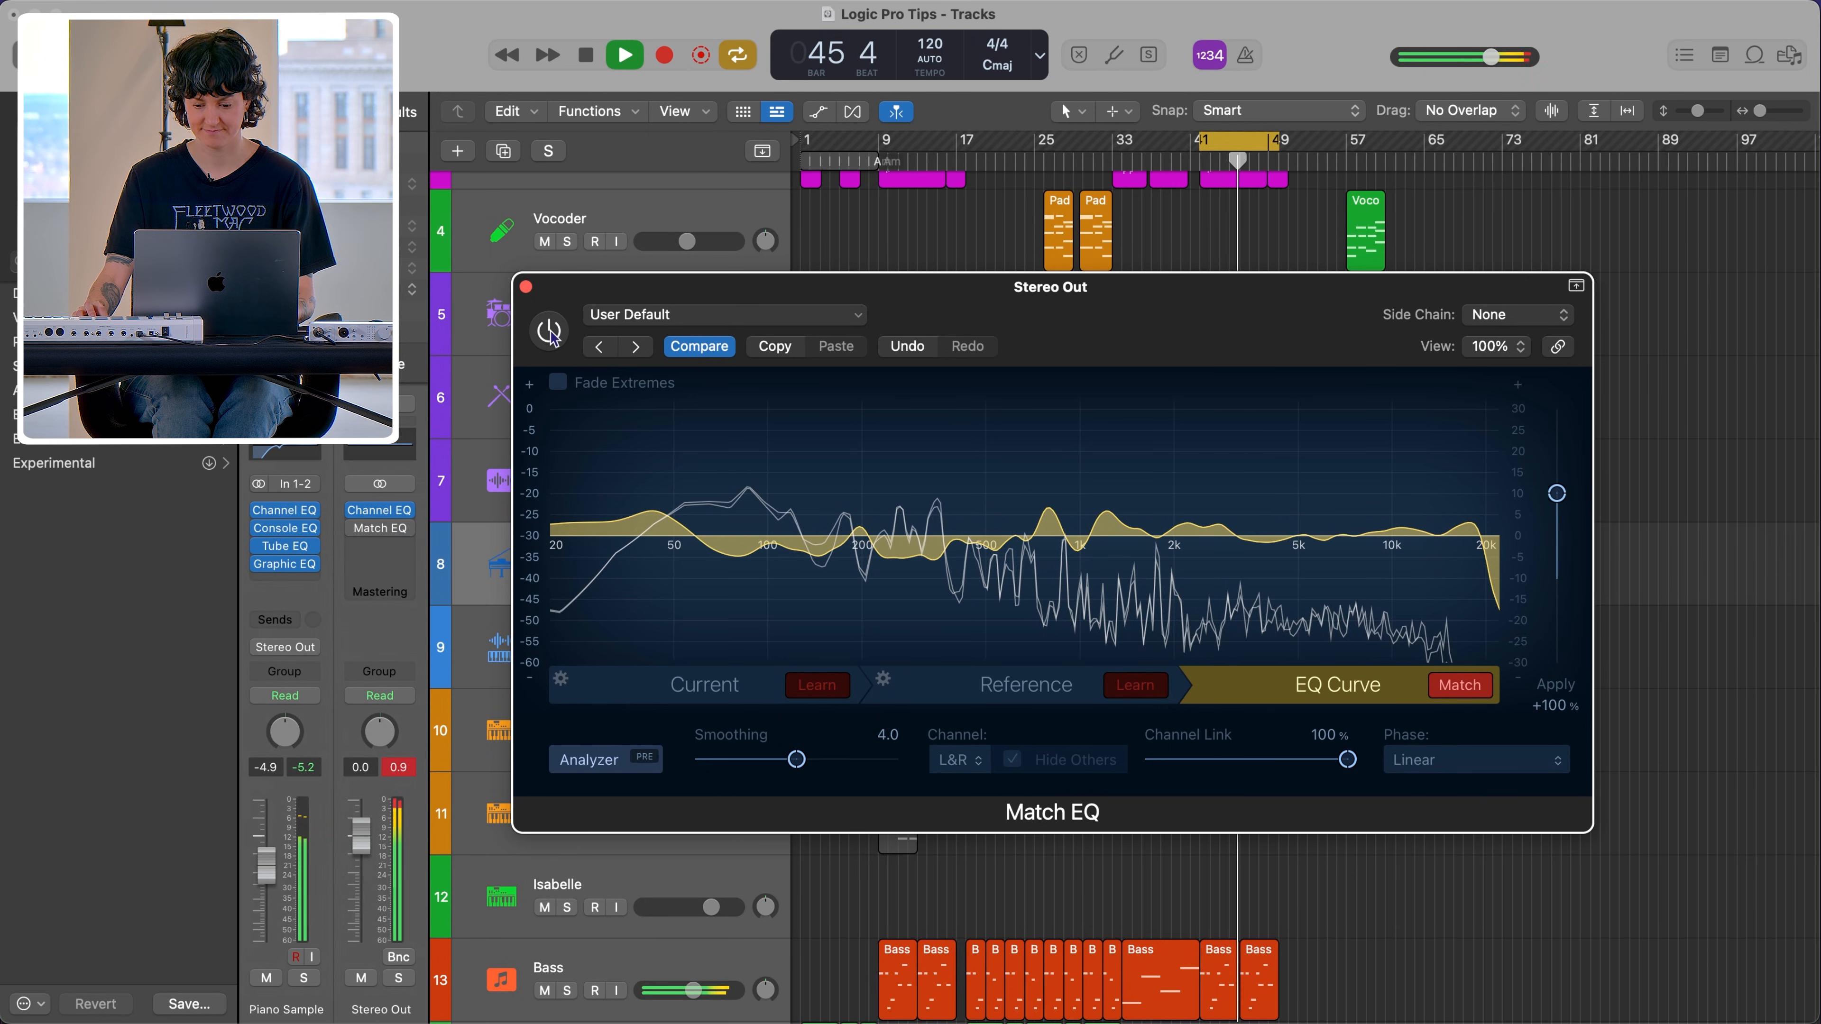
pyautogui.click(549, 331)
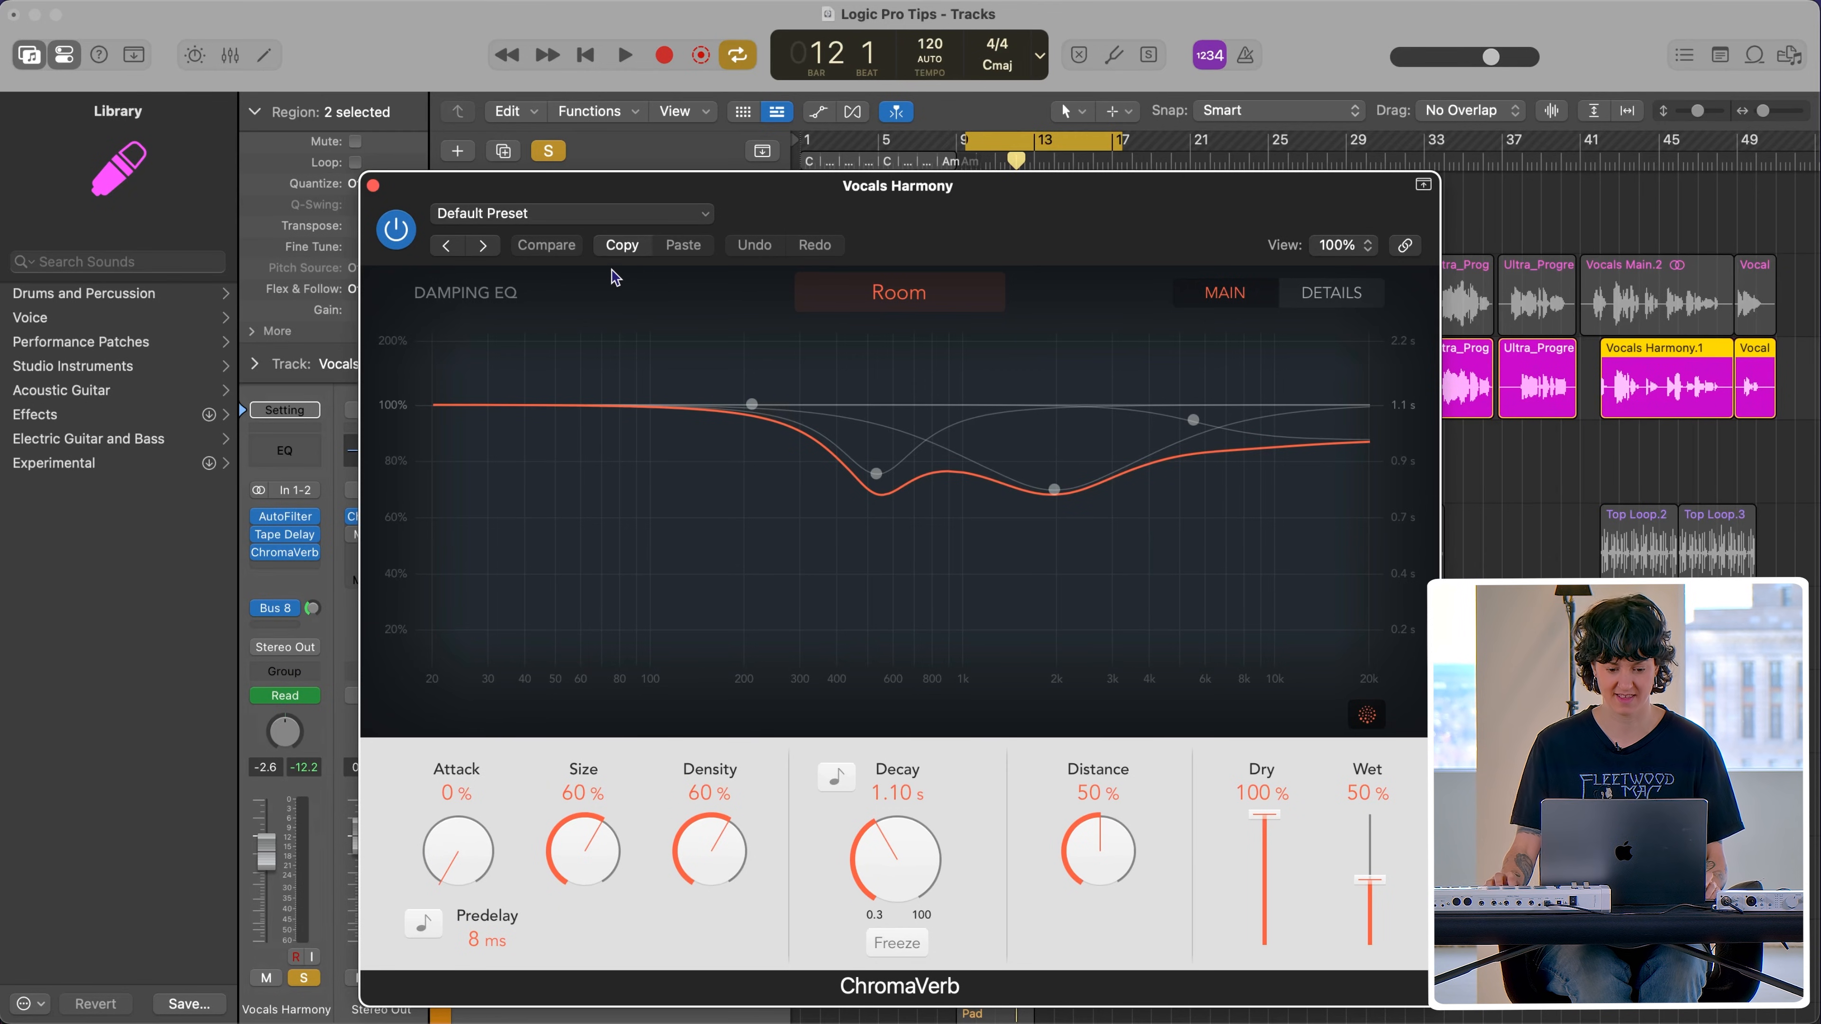
# Step: Audition ChromaVerb's Big Wave hall preset and Hollow Space room preset on the Vocals Harmony track during playback
pyautogui.press('space')
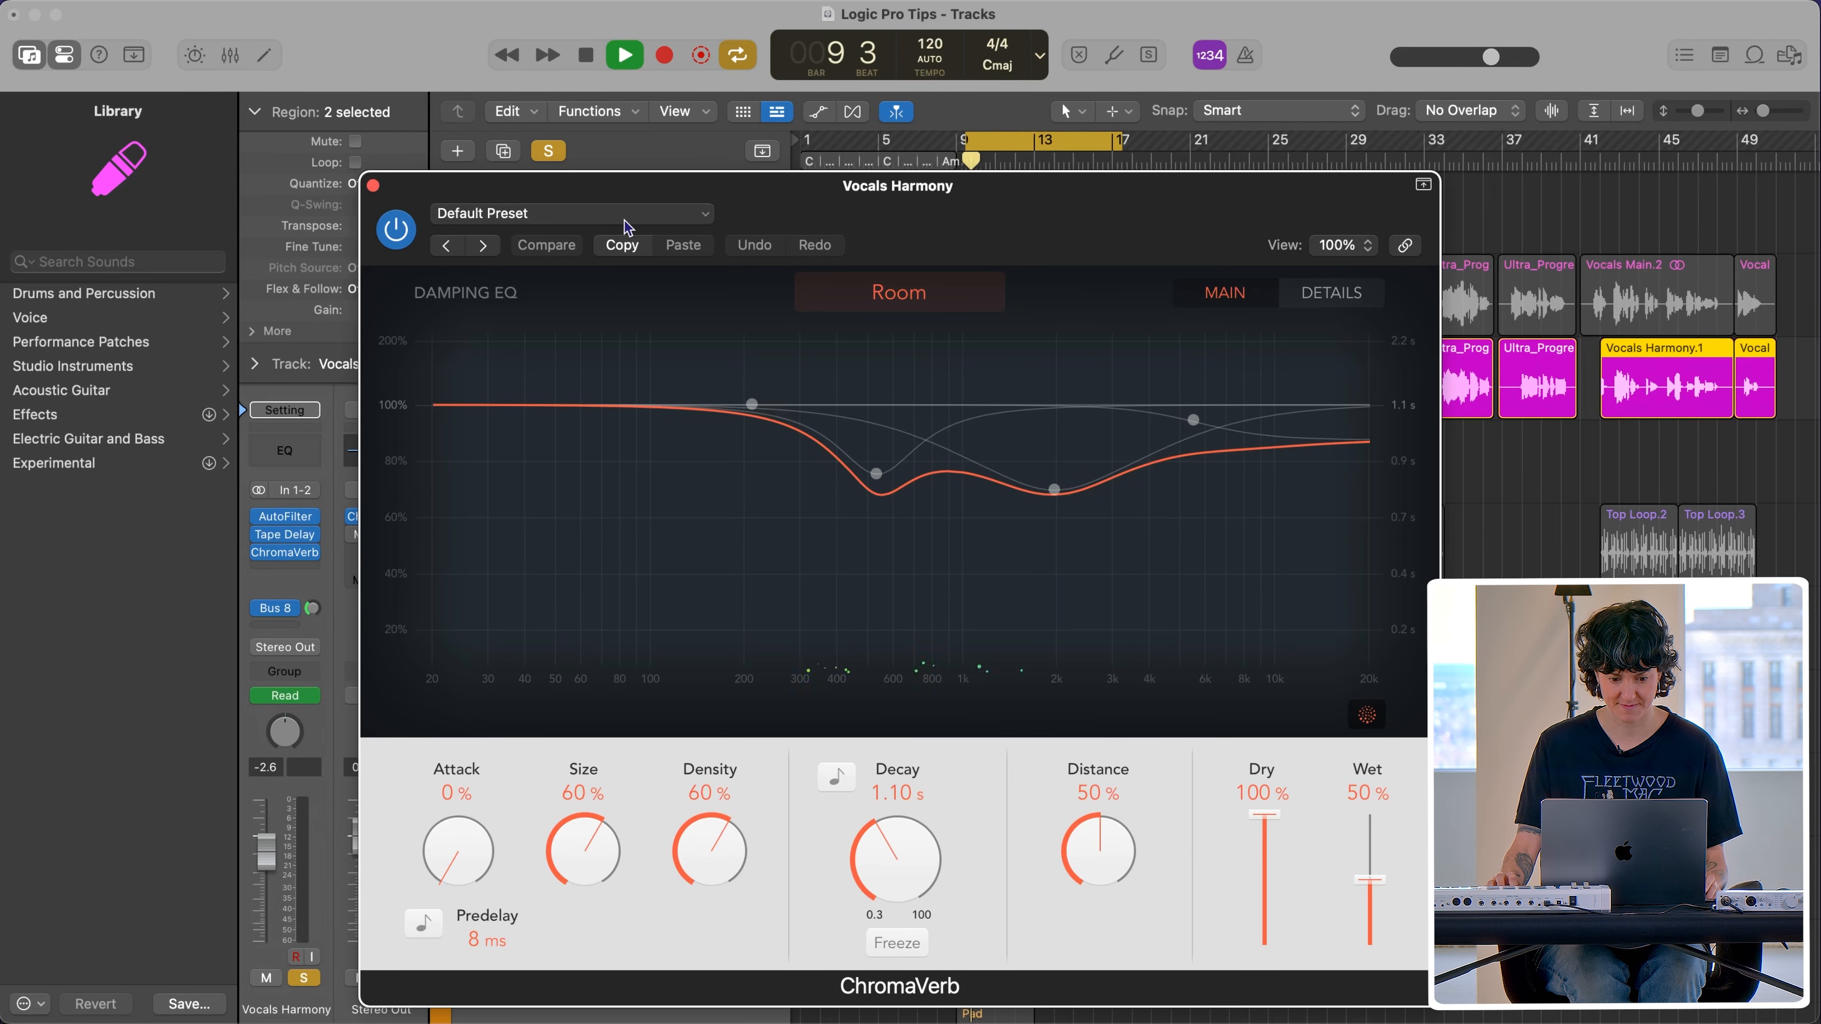
pyautogui.click(626, 218)
pyautogui.moveTo(753, 657)
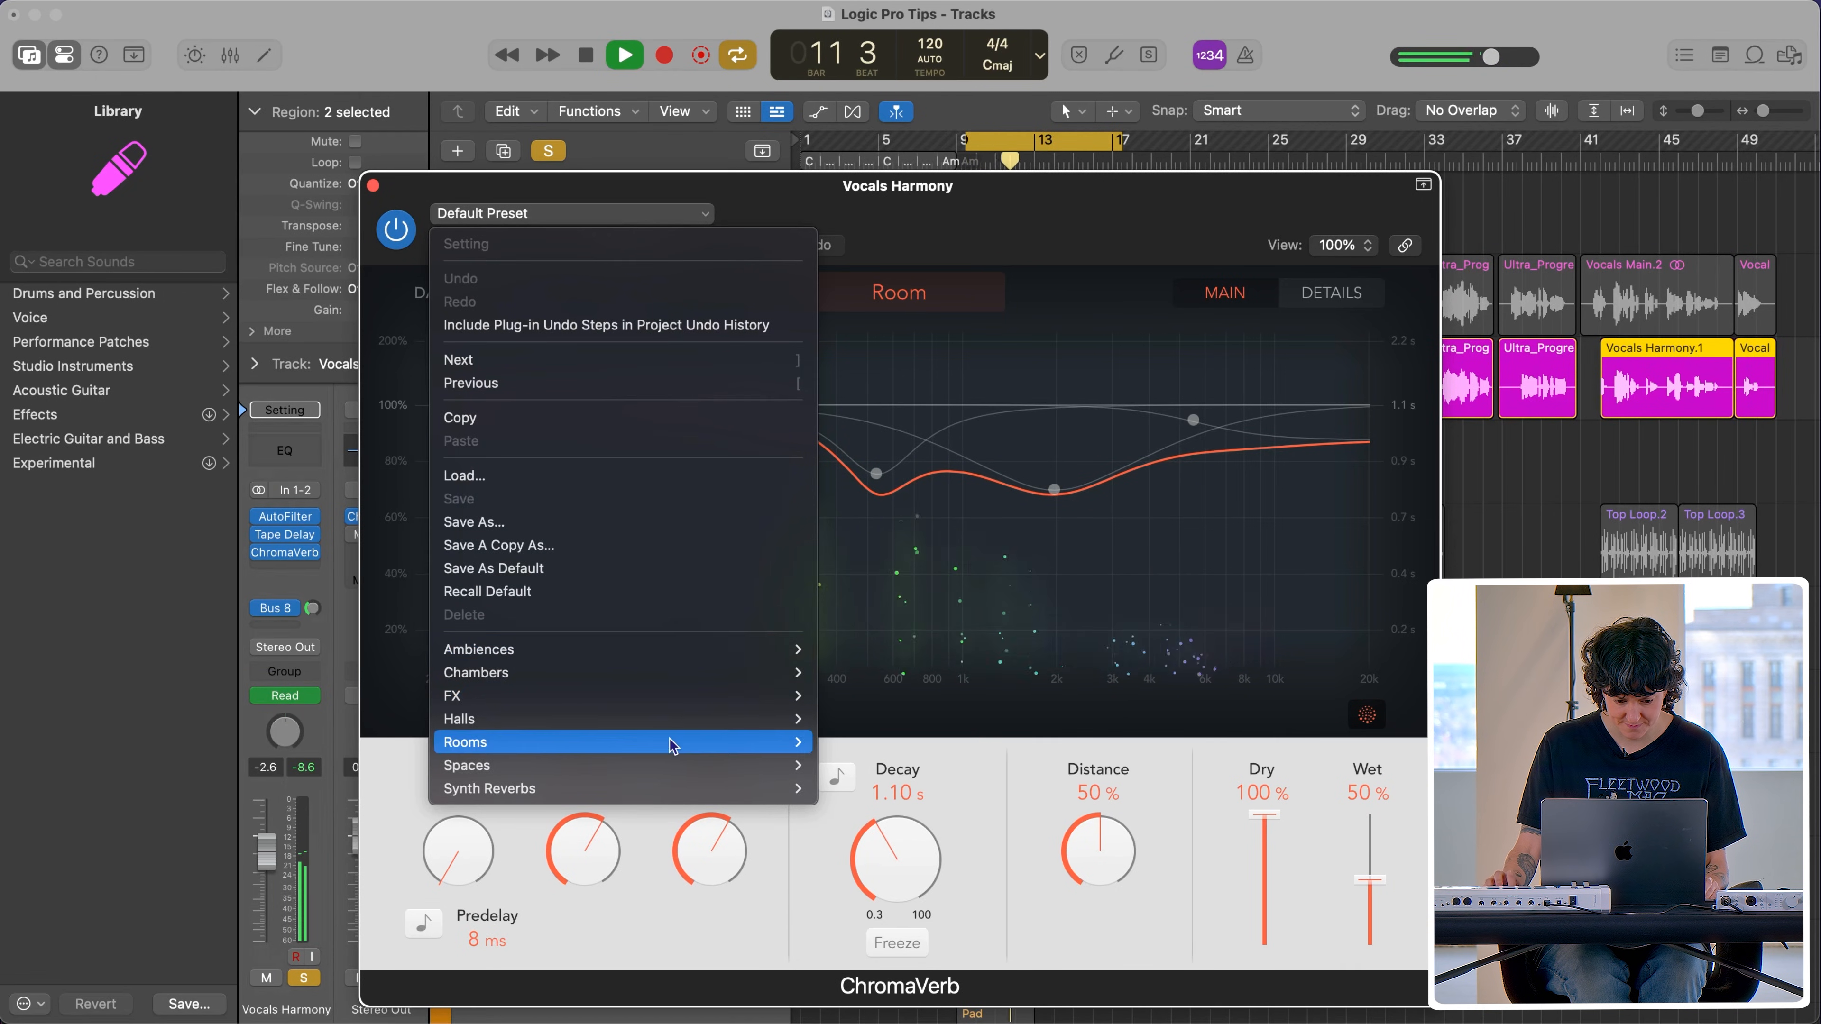
pyautogui.moveTo(679, 721)
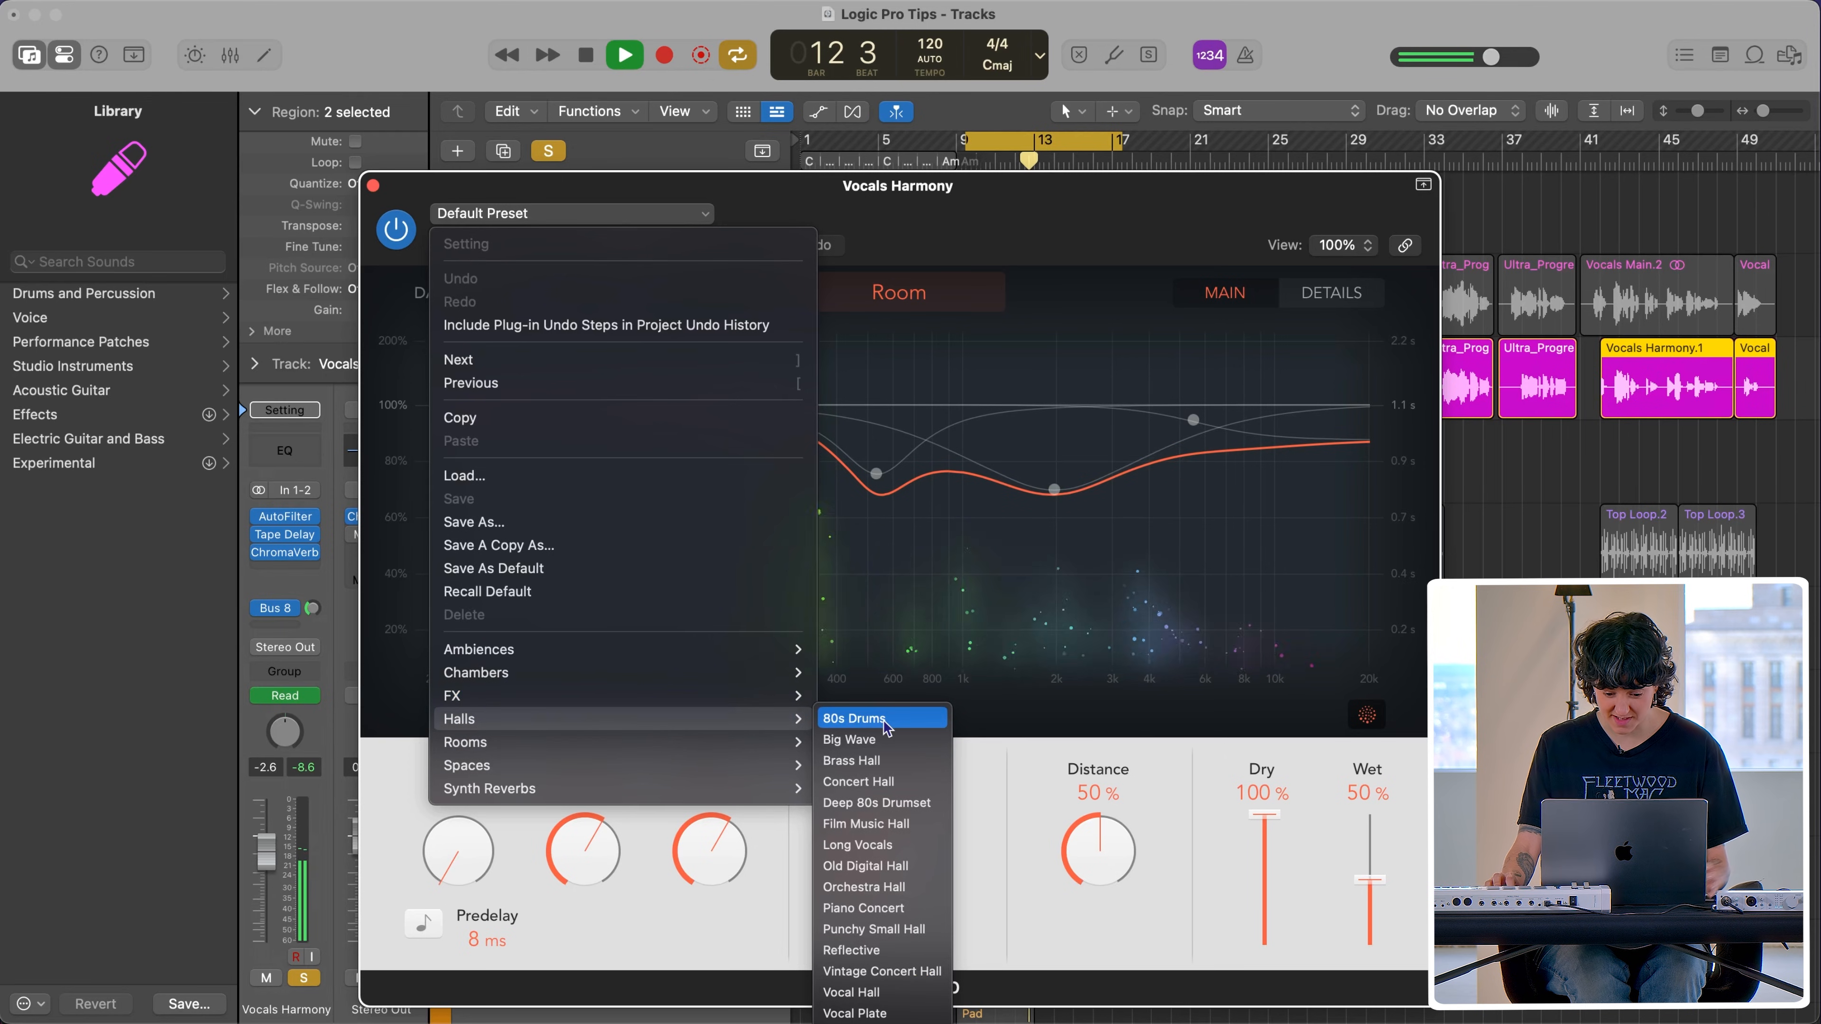
pyautogui.click(889, 740)
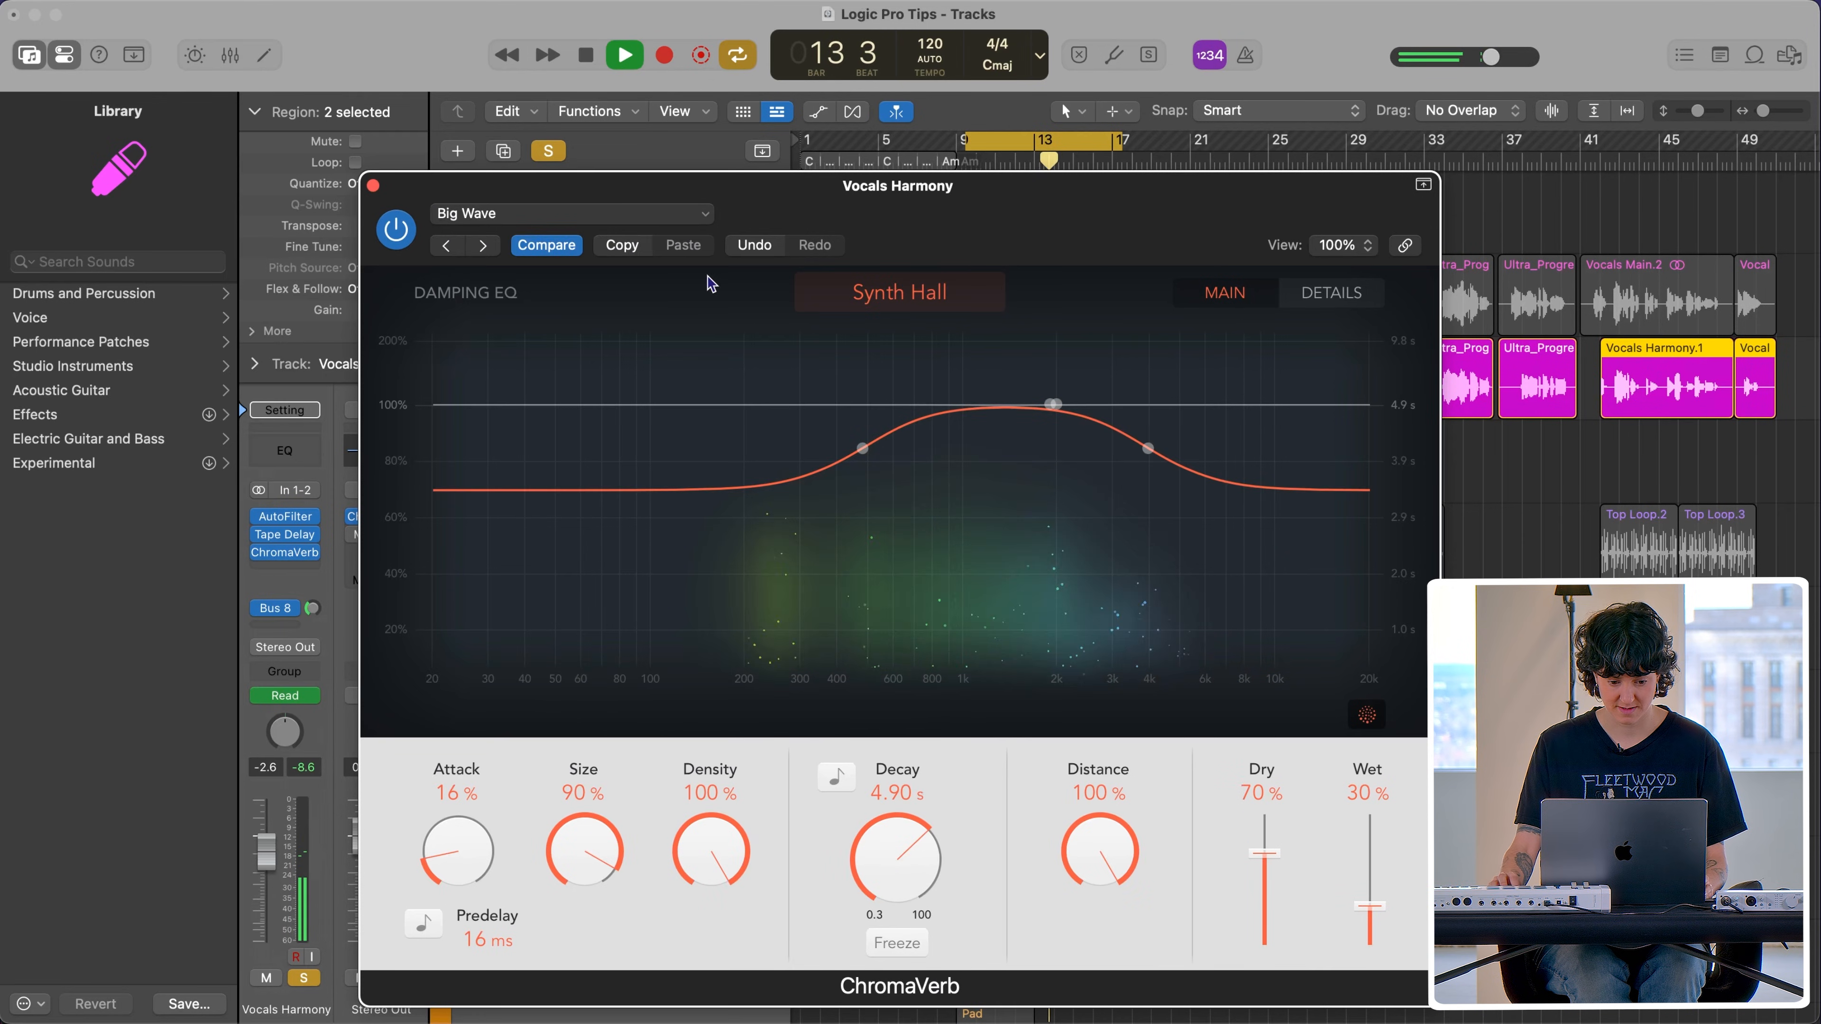
pyautogui.click(699, 213)
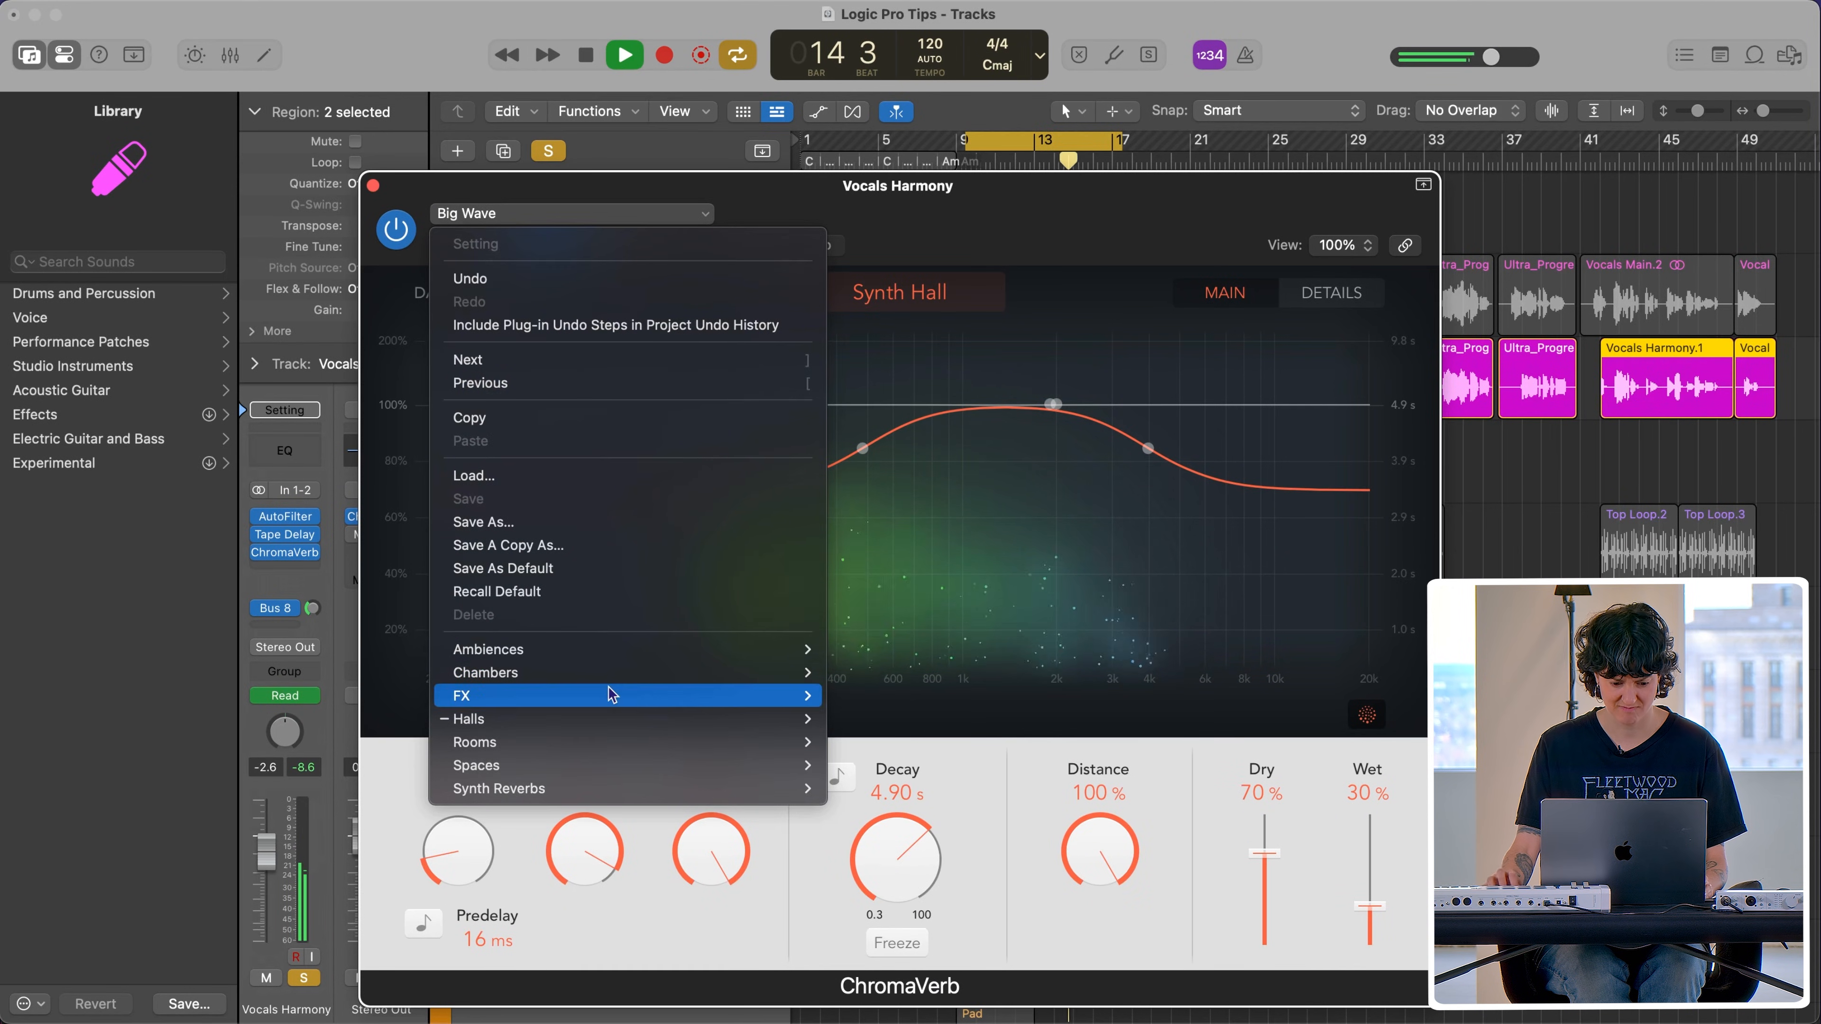
pyautogui.moveTo(594, 743)
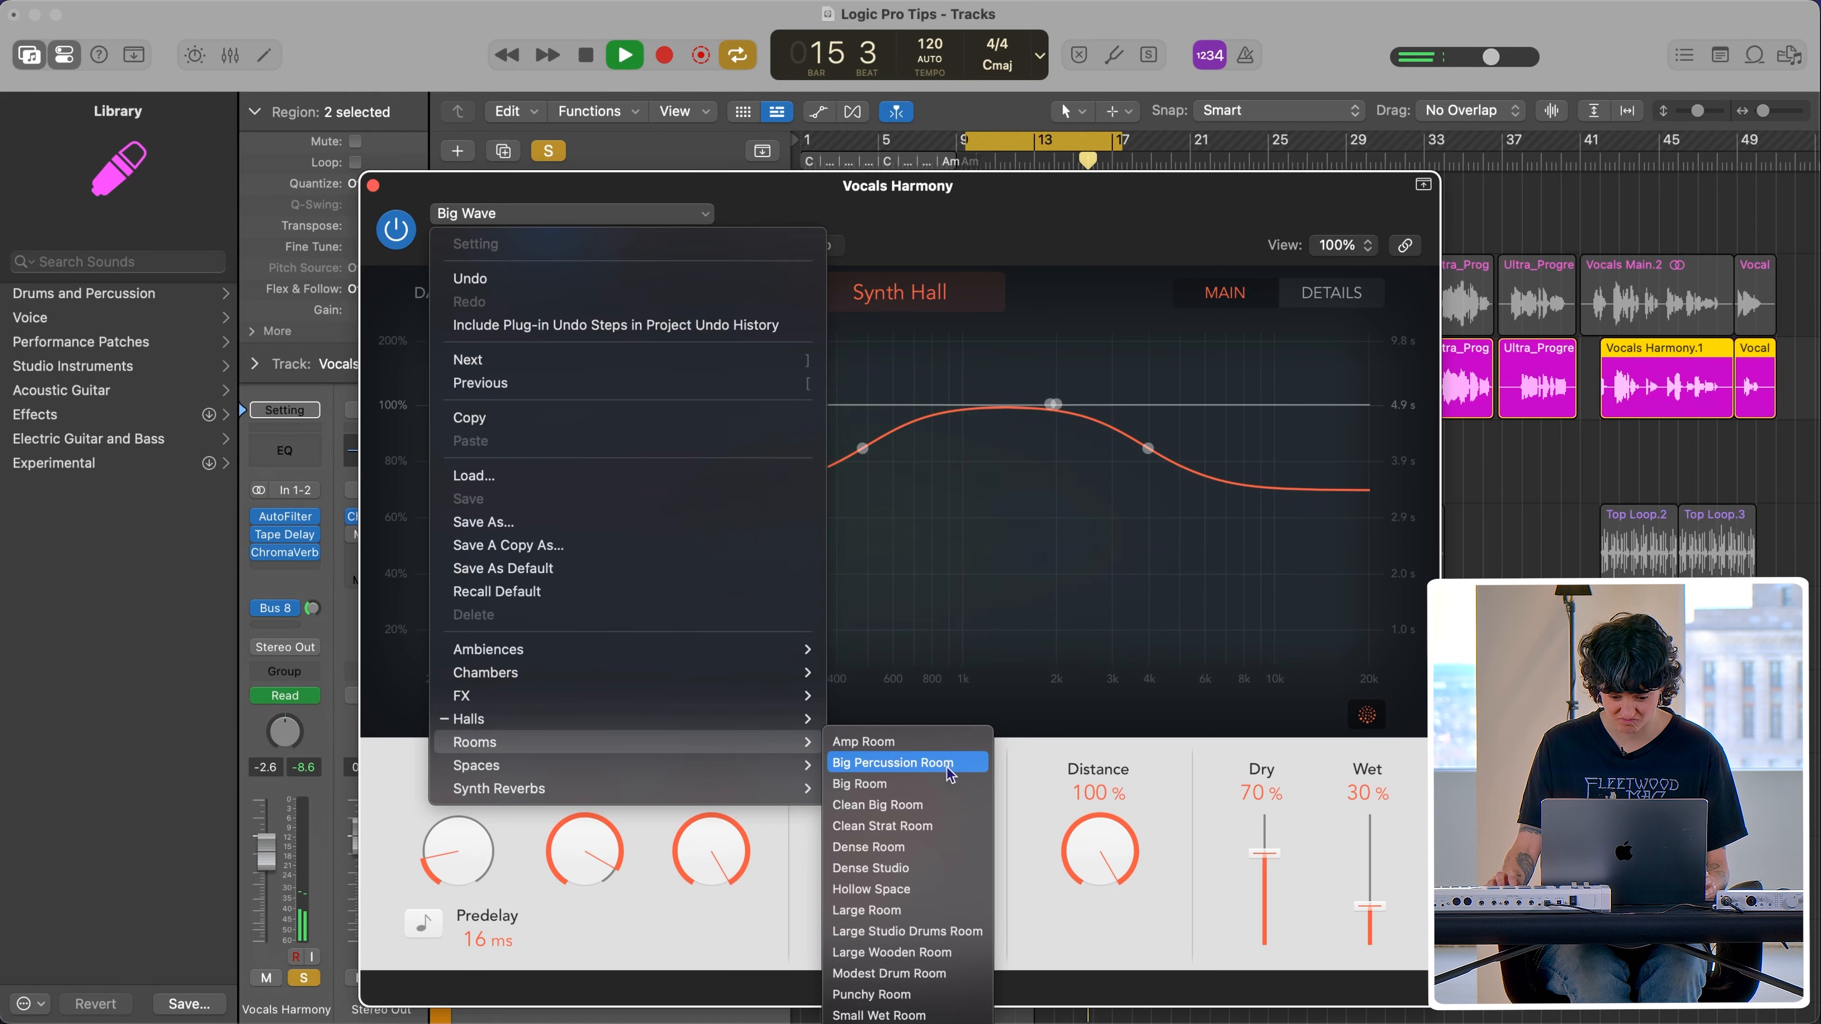
pyautogui.click(907, 889)
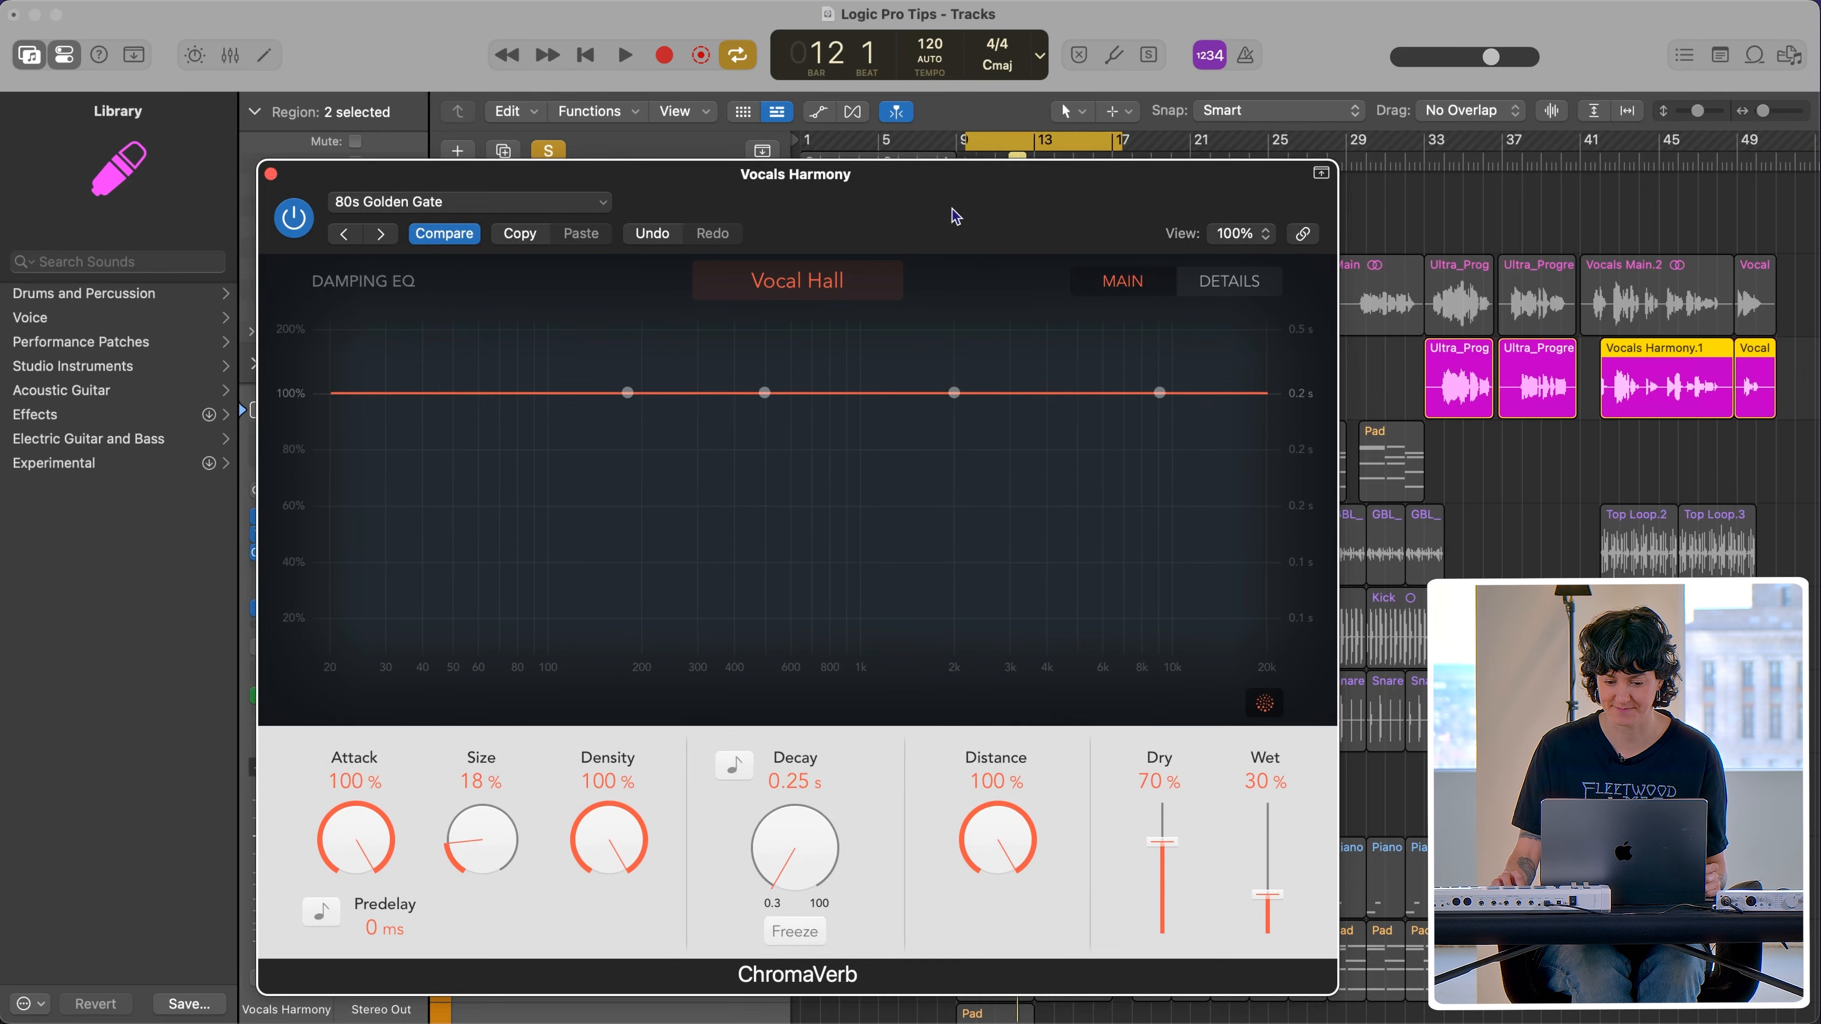
# Step: Move the cycle range to about bars 16 to 24 and engage ChromaVerb's Freeze on the Vocals Harmony track during playback
pyautogui.moveTo(956, 217); pyautogui.dragTo(1468, 560)
pyautogui.moveTo(1037, 131); pyautogui.dragTo(1193, 253)
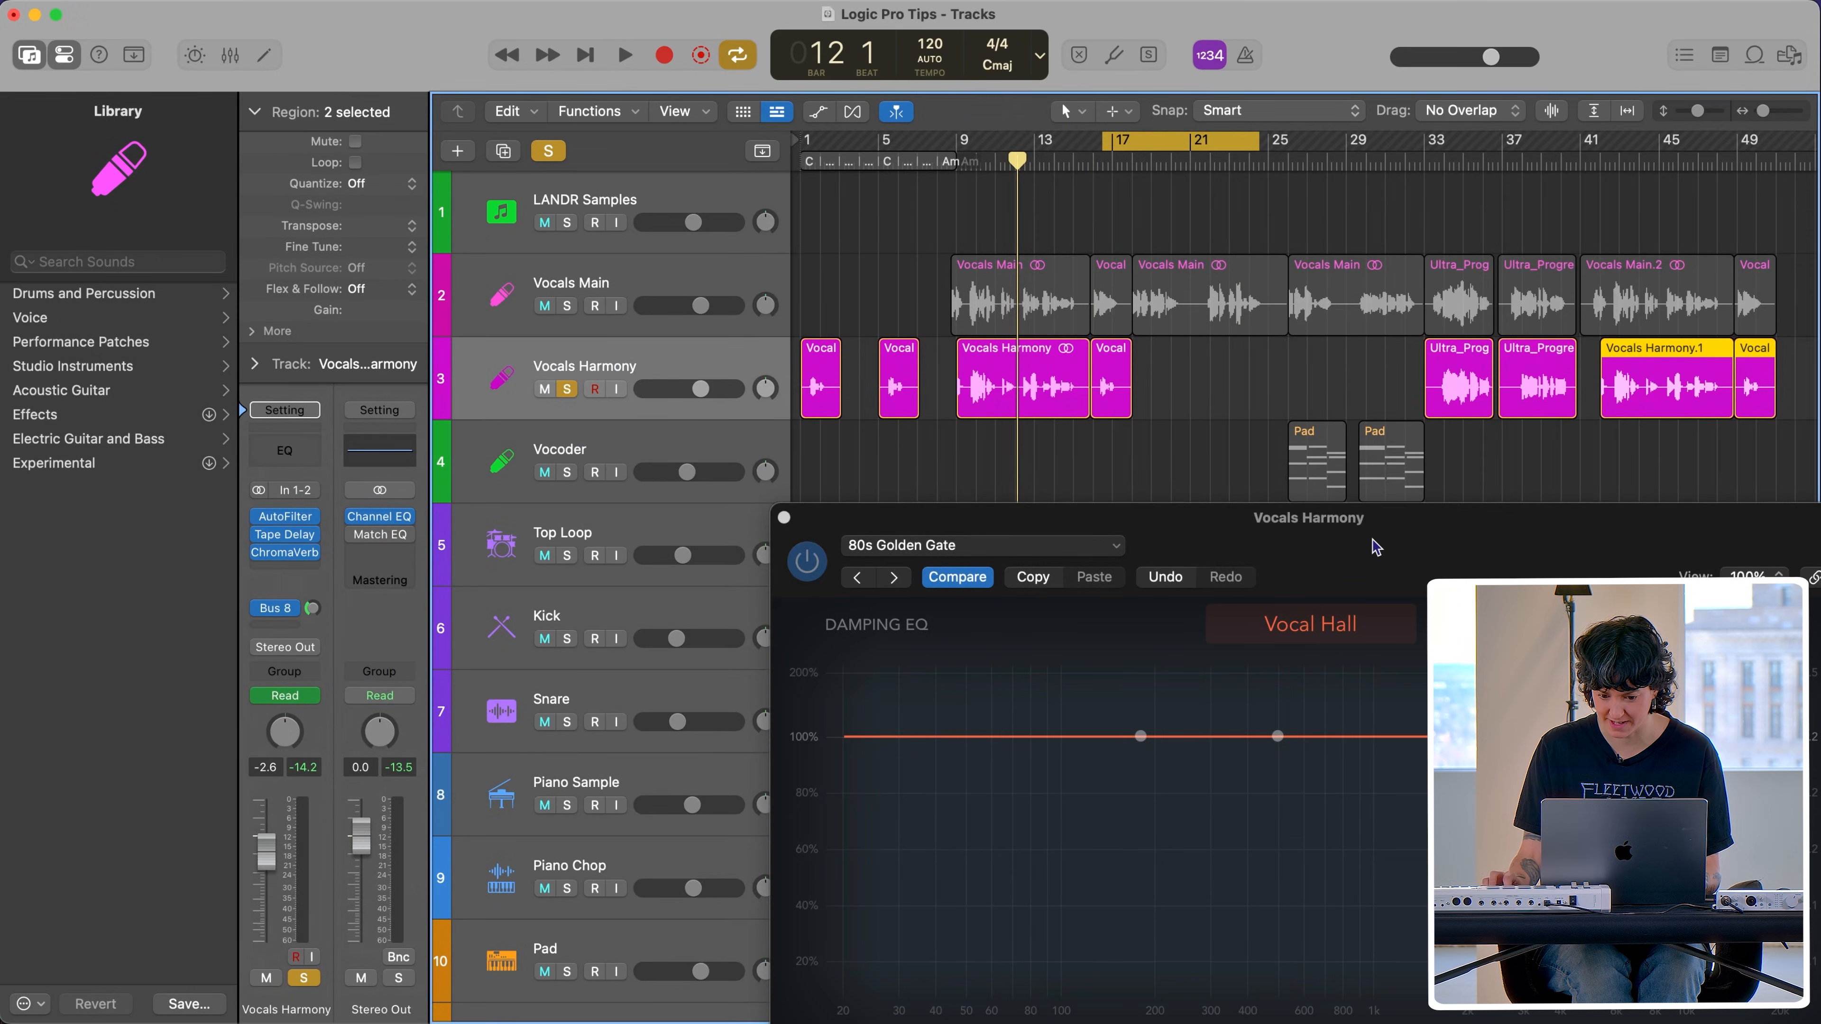
pyautogui.moveTo(1375, 547); pyautogui.dragTo(1154, 154)
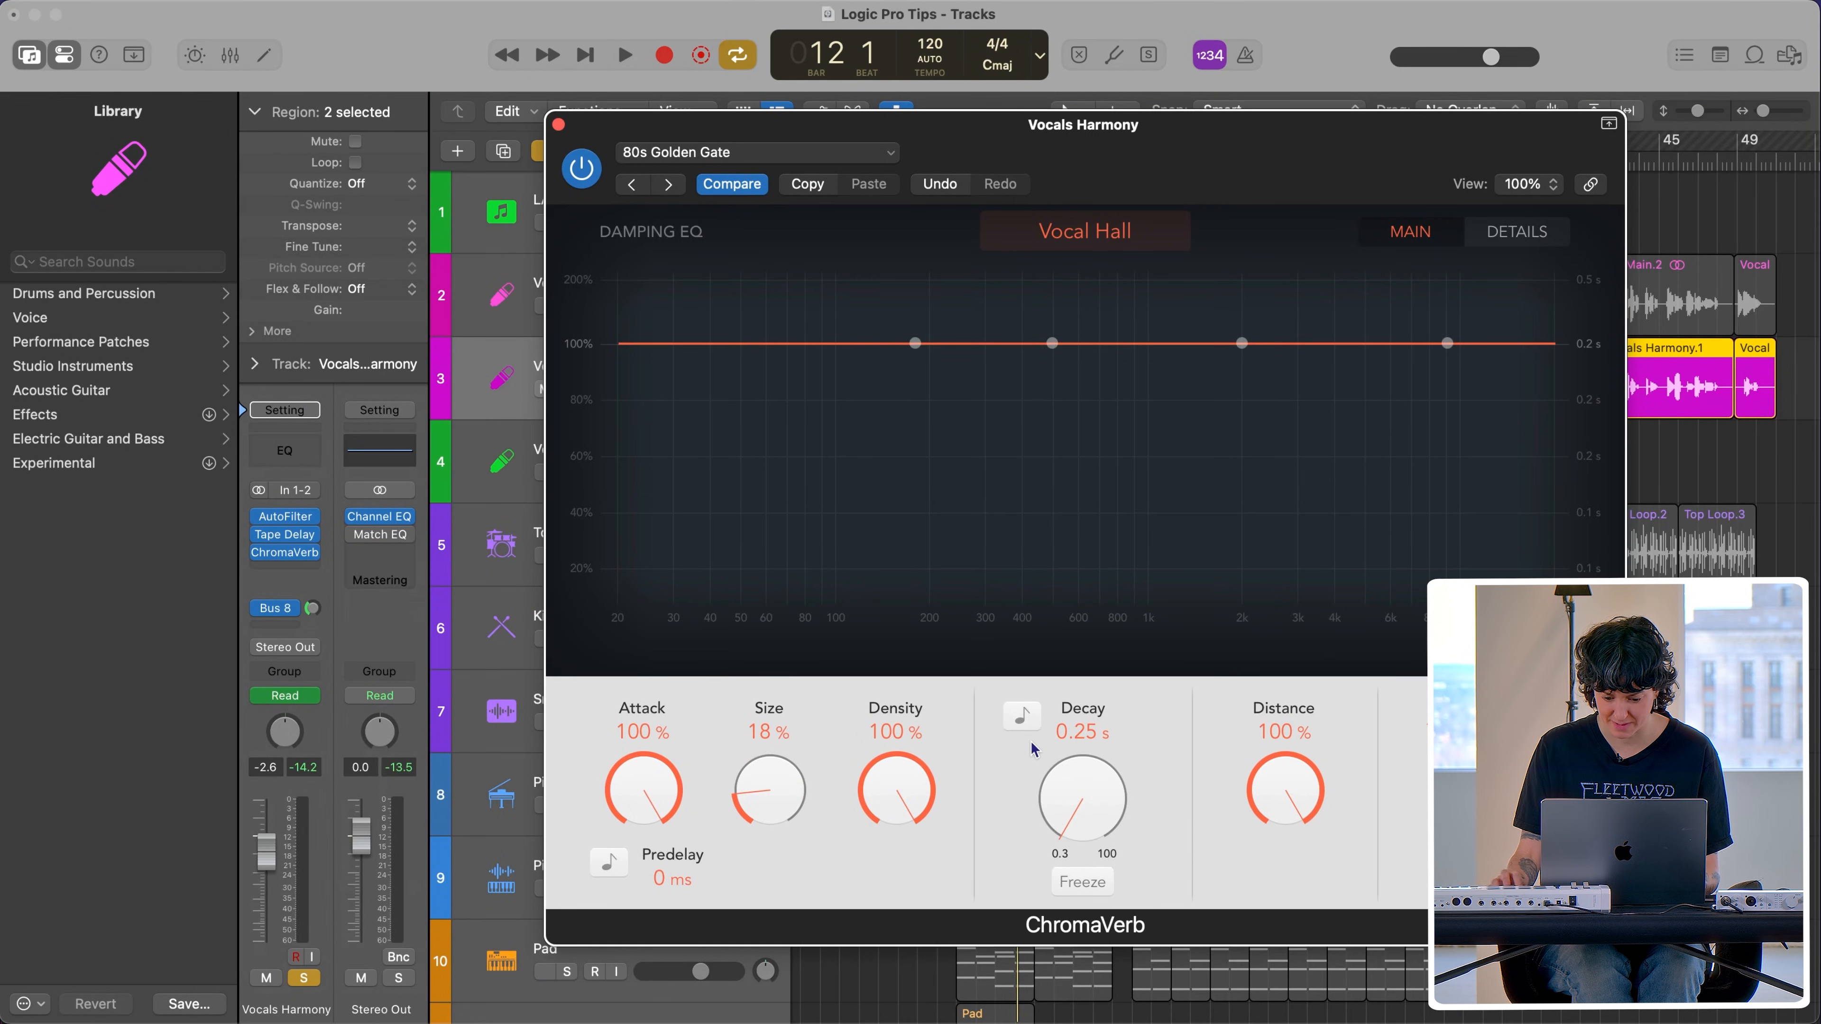
pyautogui.press('space')
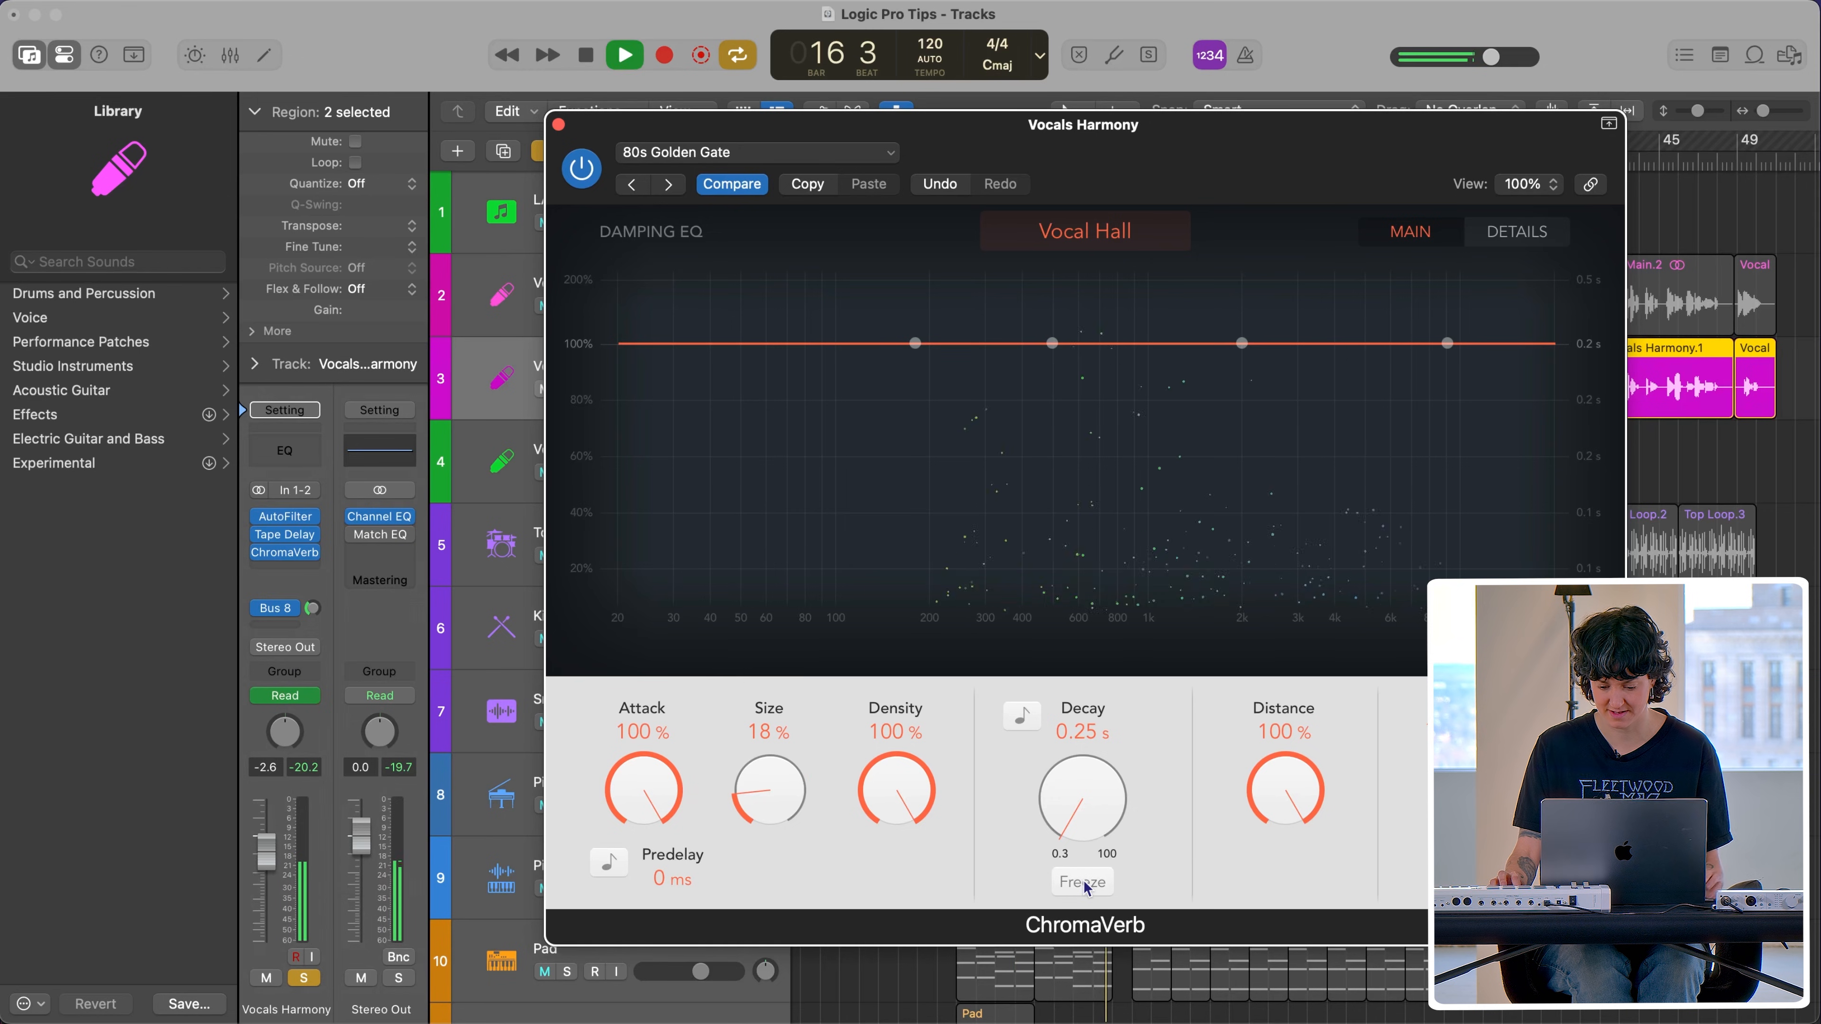
pyautogui.click(1084, 884)
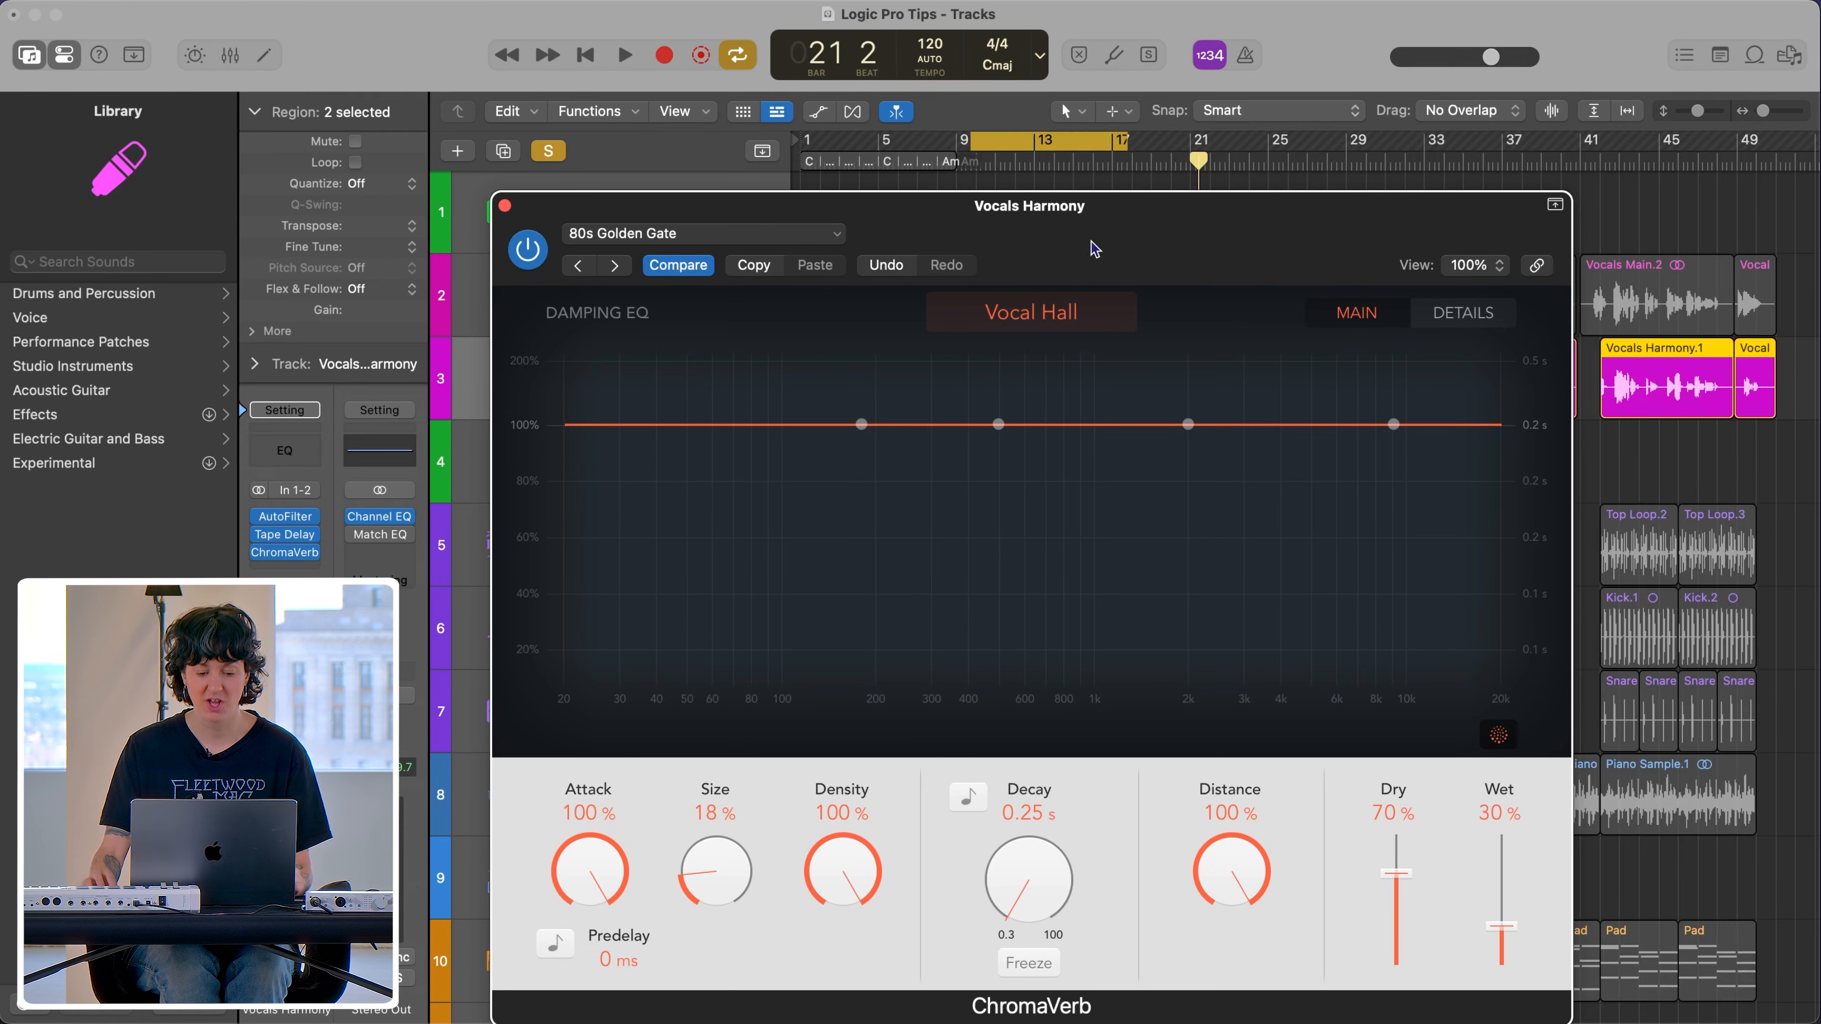
# Step: Pull the damping EQ's outer points down at about 115 Hz and 2.9 kHz, refining them during playback, and show ChromaVerb's output EQ details
pyautogui.moveTo(856, 431); pyautogui.dragTo(752, 594)
pyautogui.moveTo(1391, 424); pyautogui.dragTo(1347, 608)
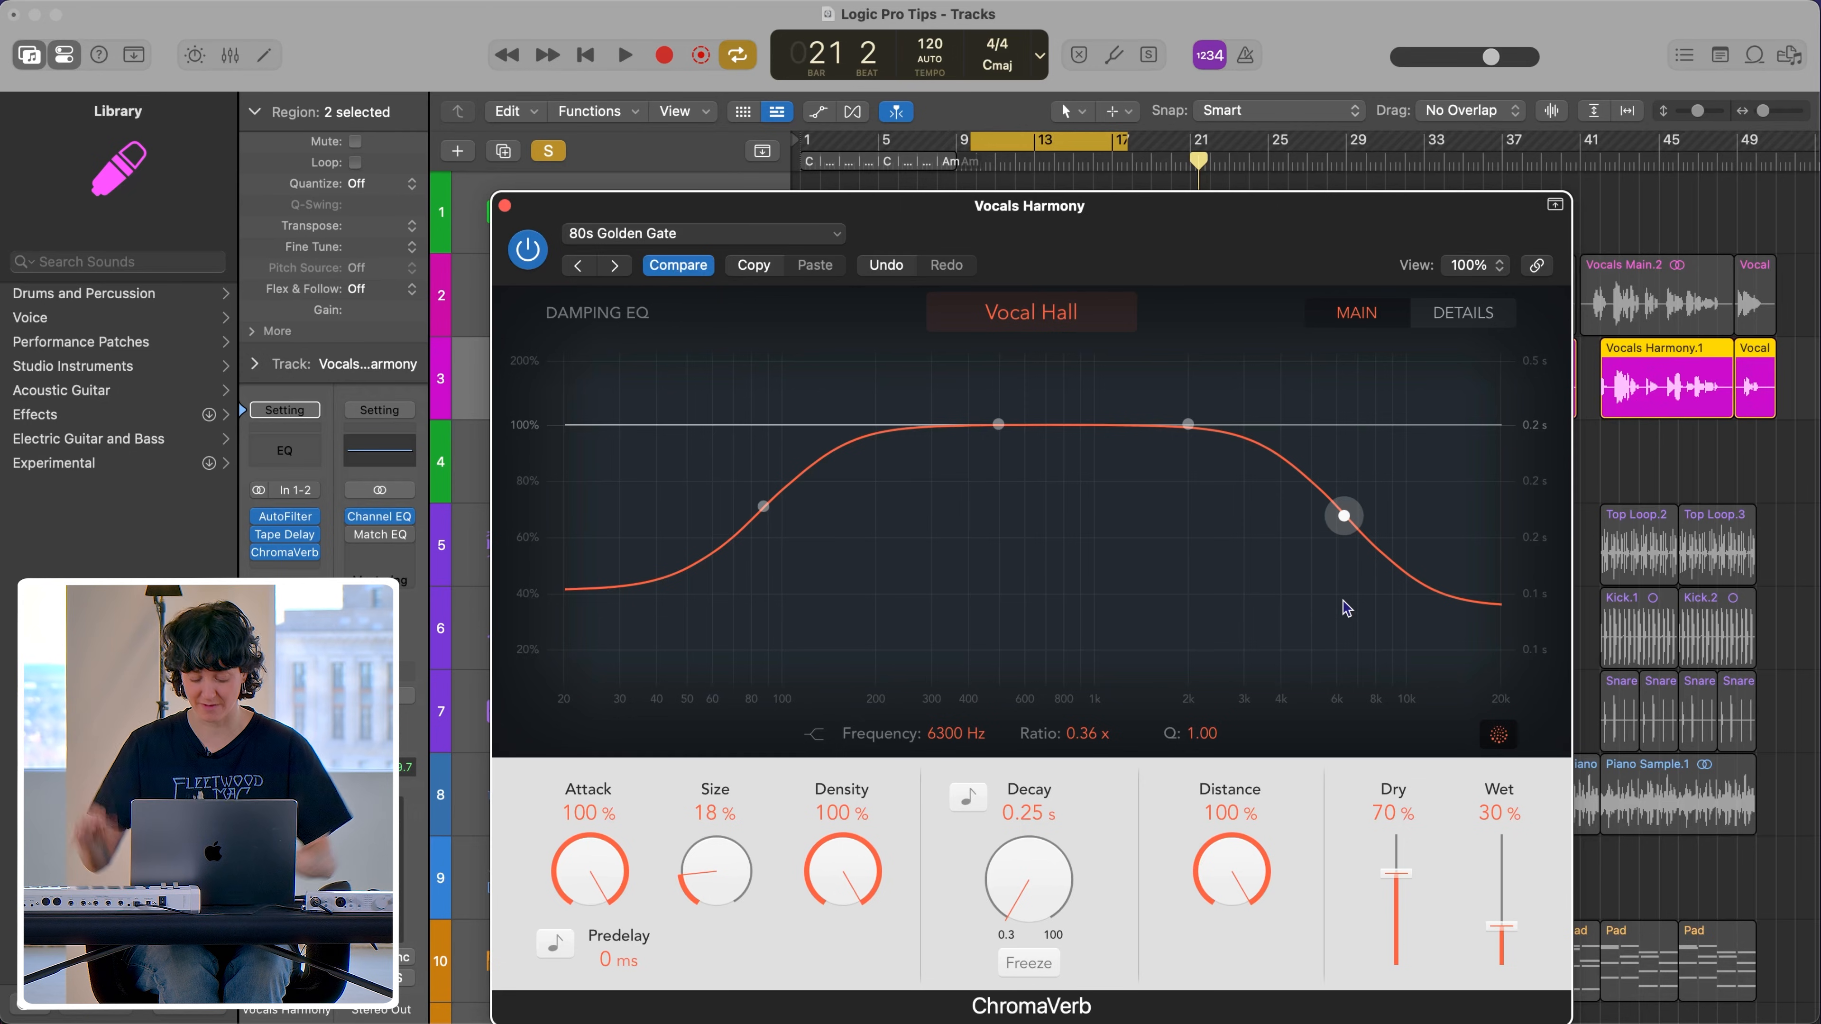
pyautogui.press('space')
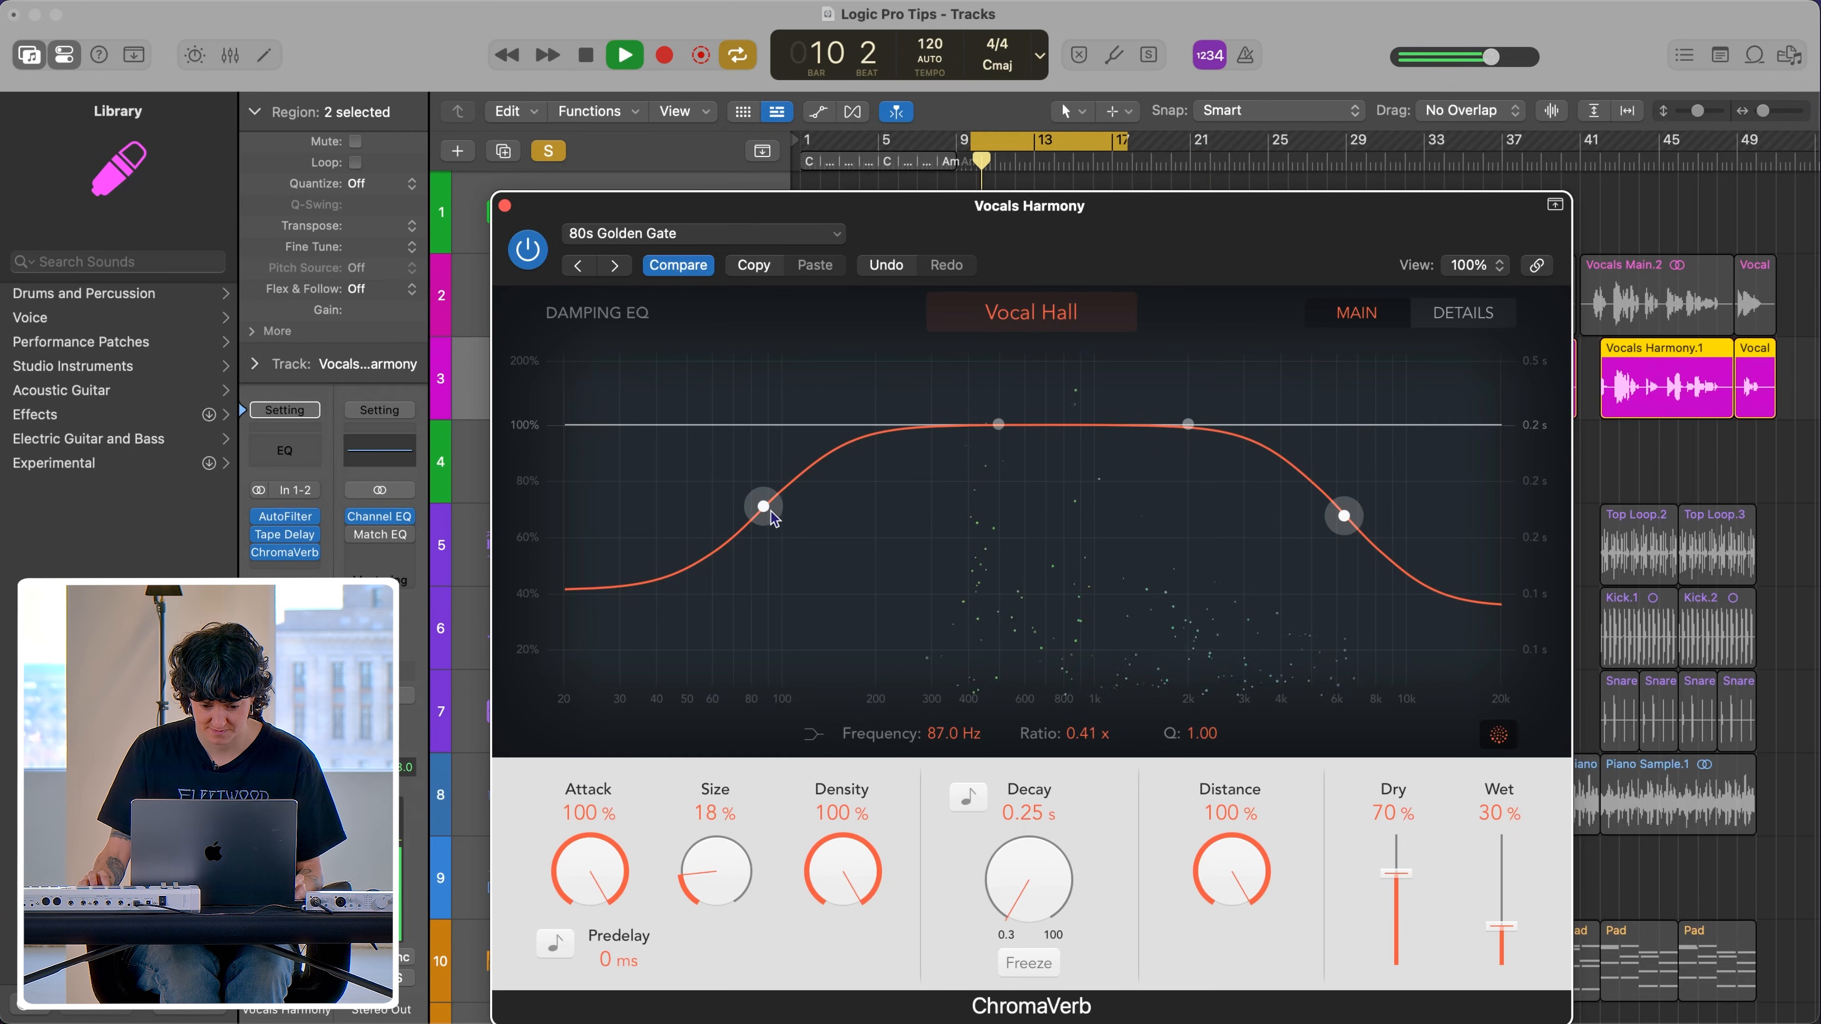
pyautogui.moveTo(762, 507); pyautogui.dragTo(803, 532)
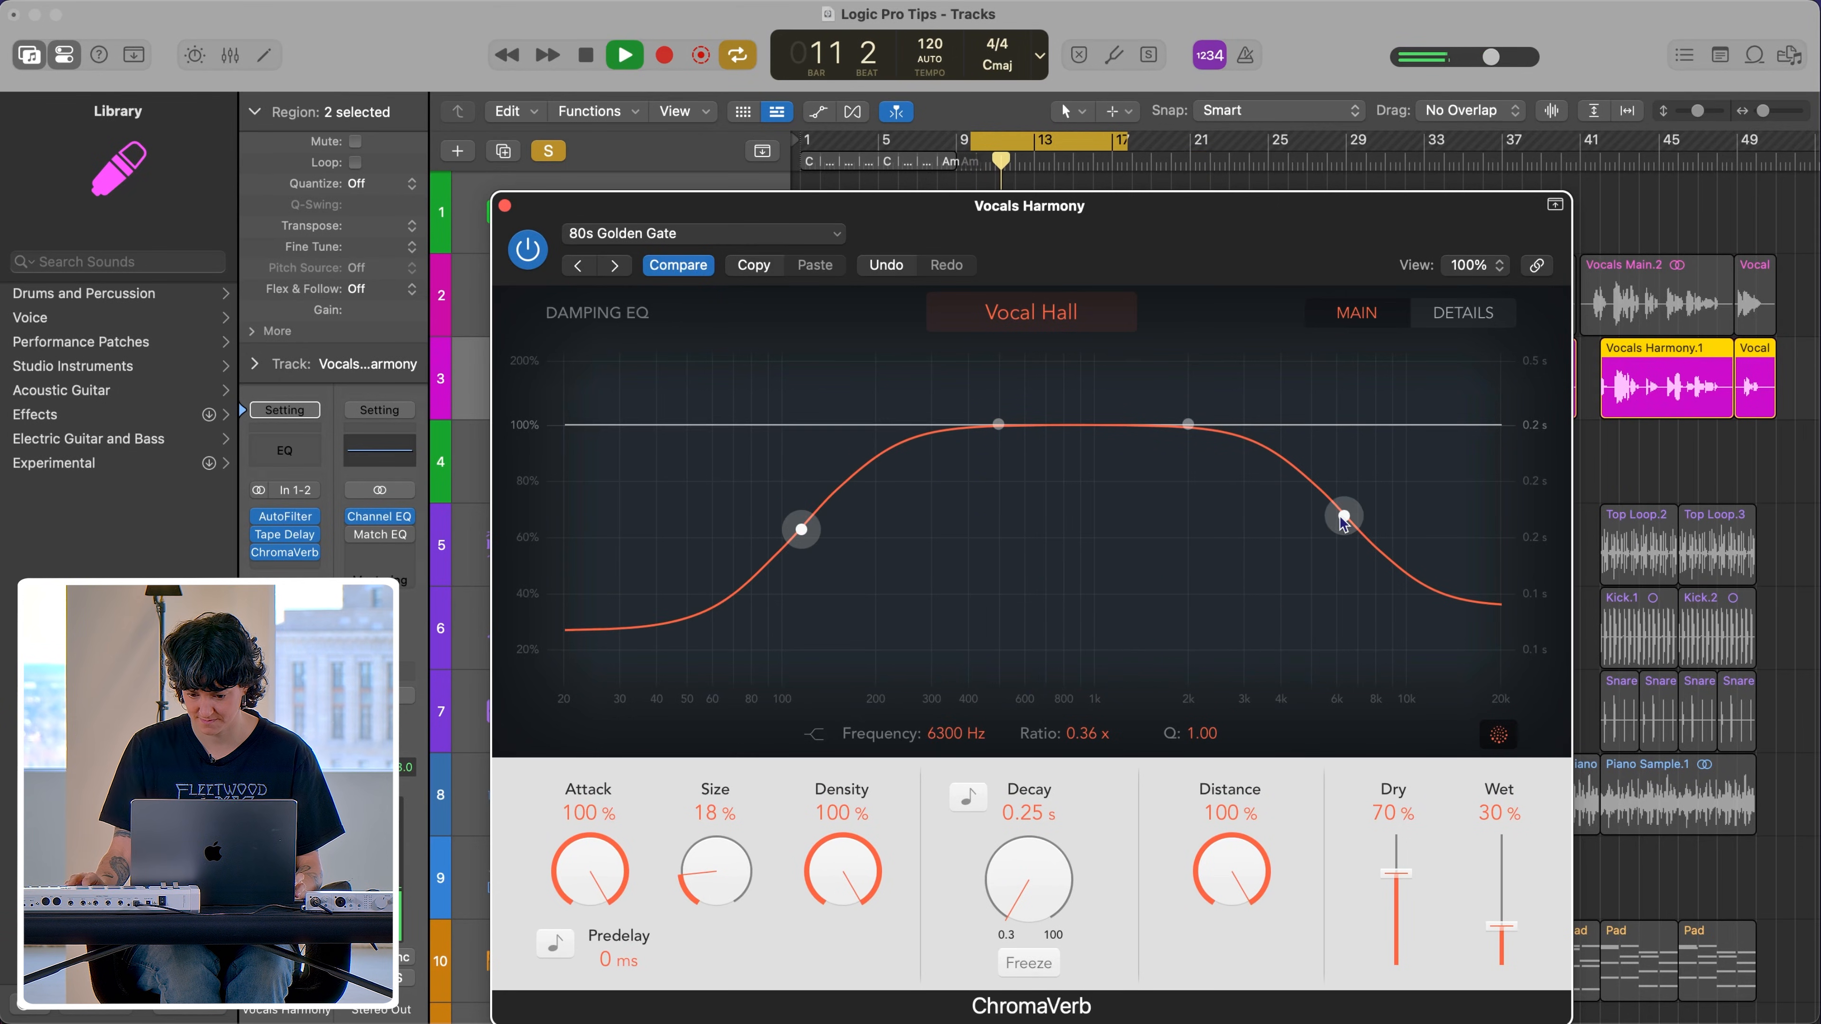
pyautogui.moveTo(1343, 519); pyautogui.dragTo(1234, 528)
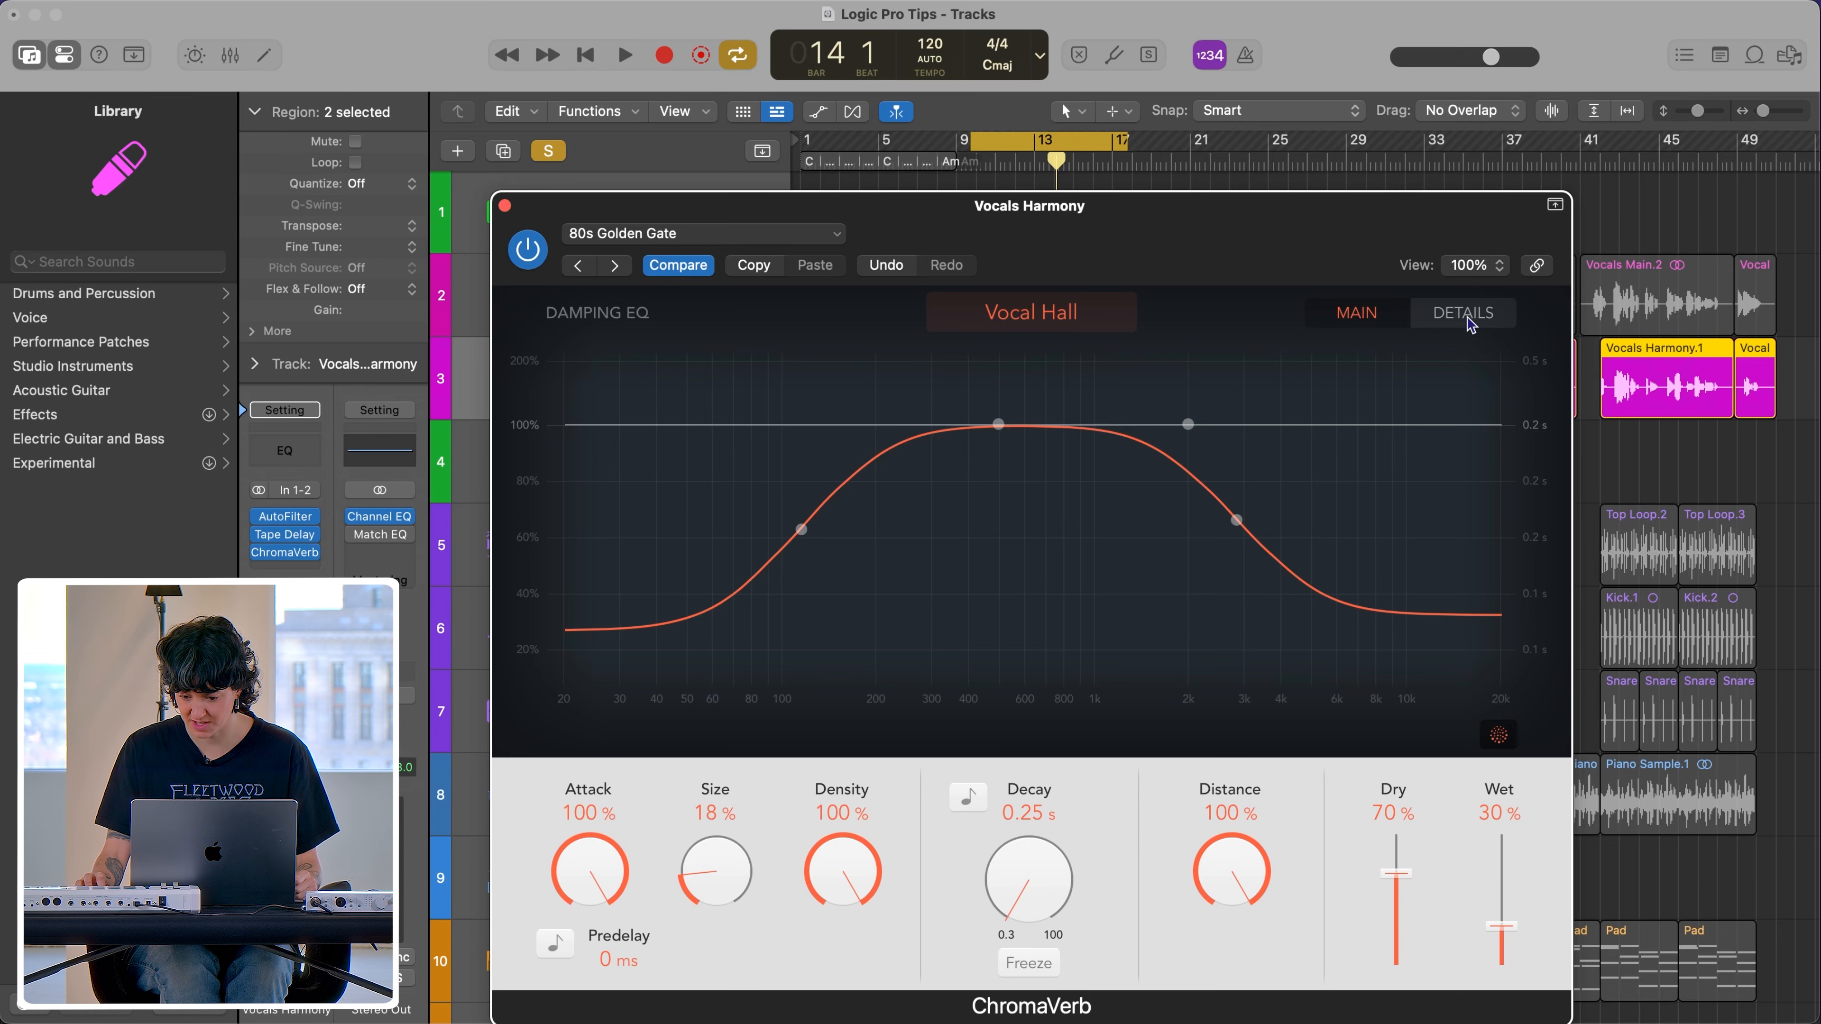
pyautogui.click(1467, 314)
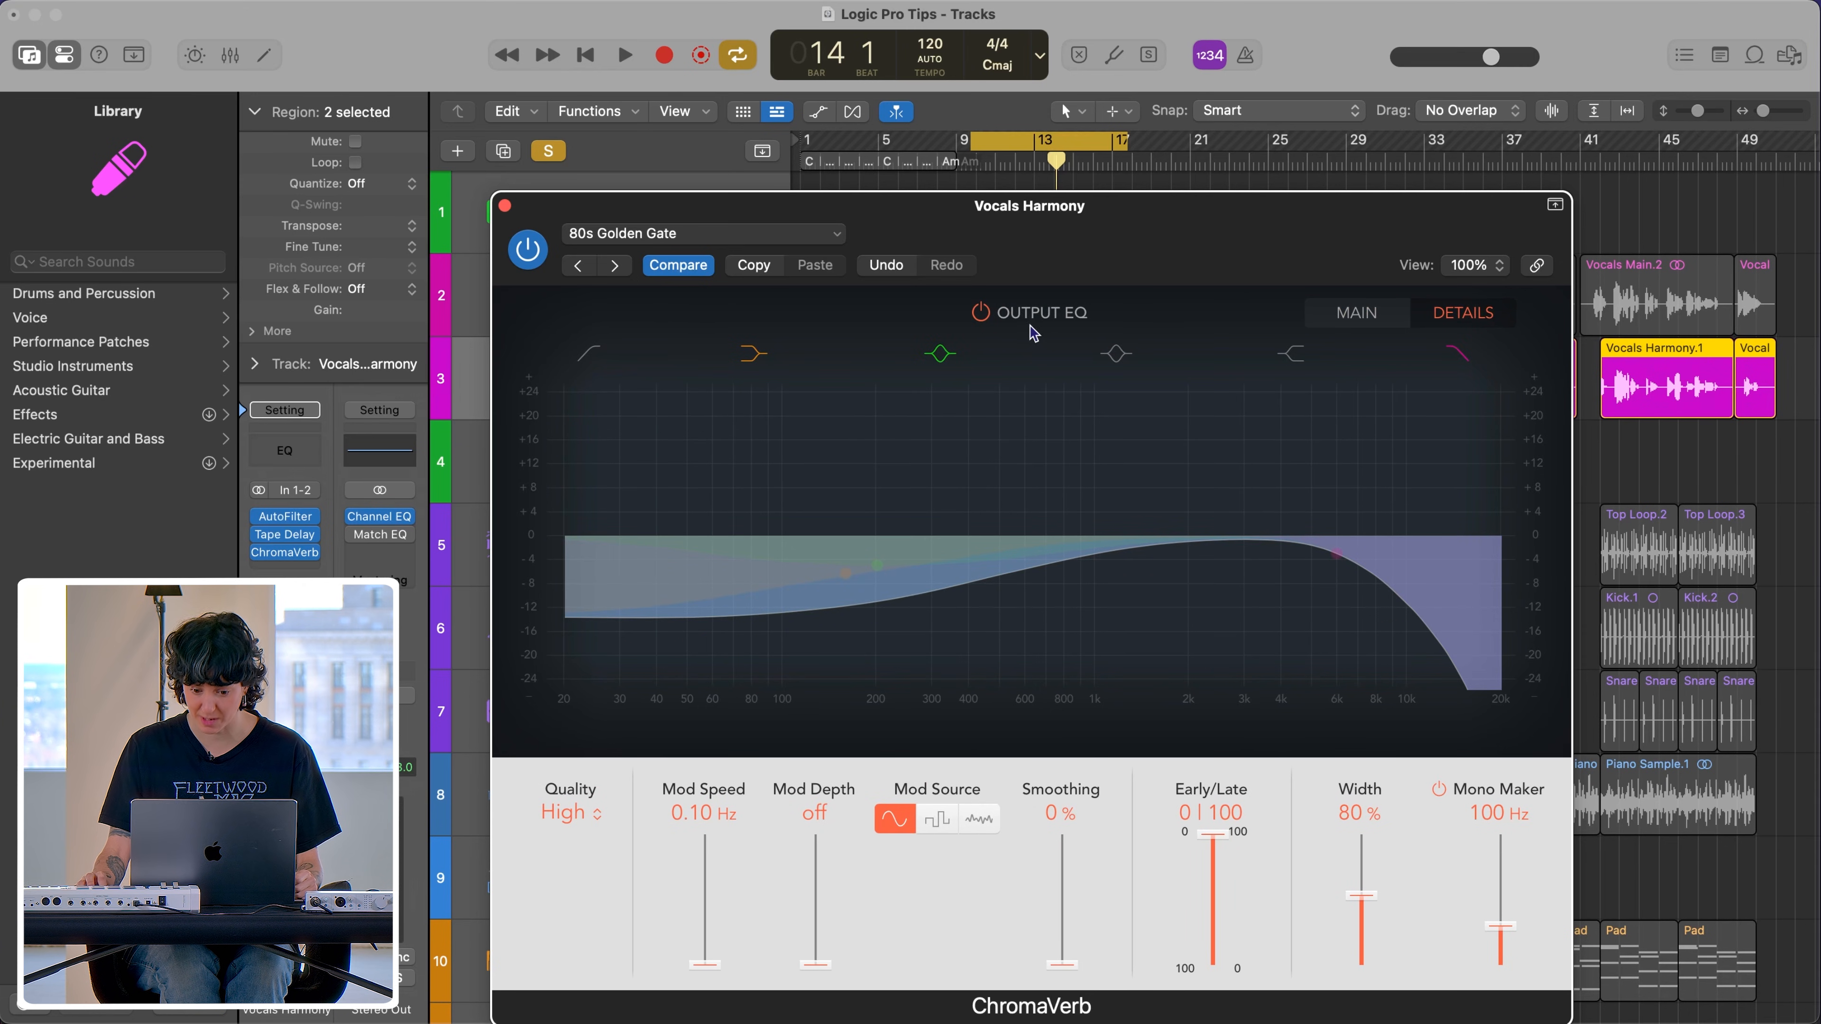
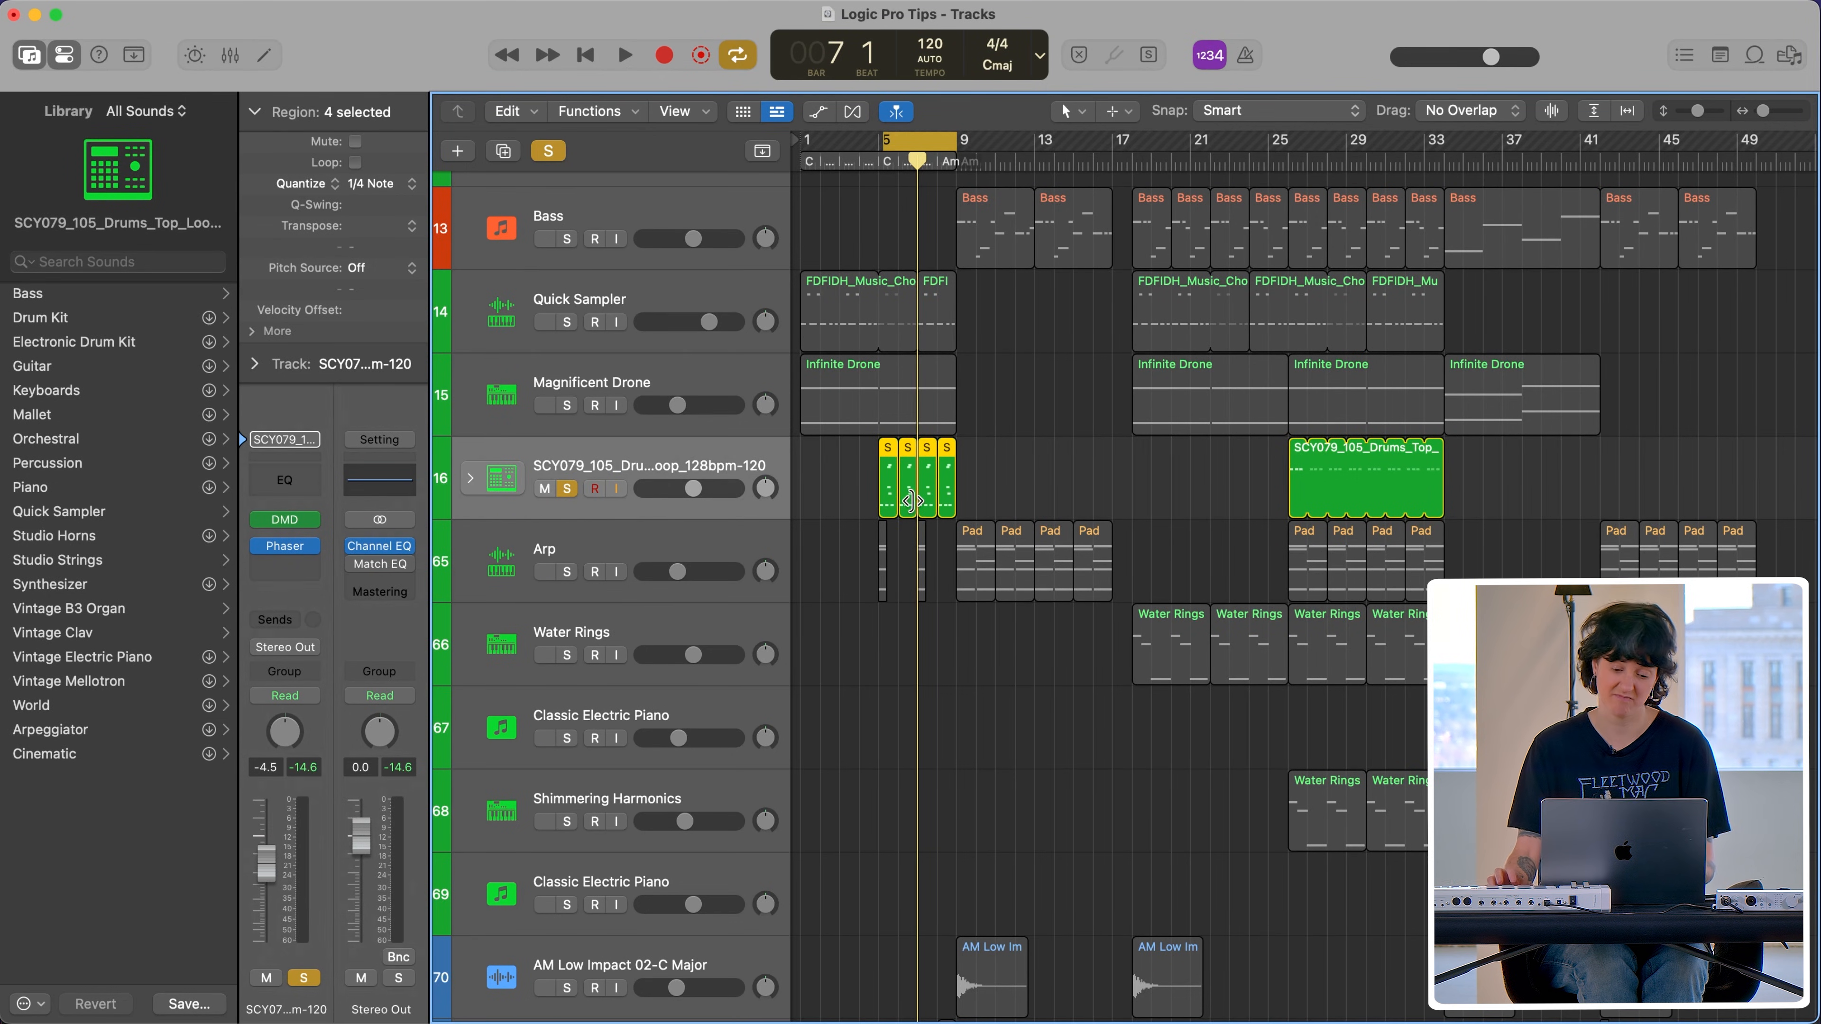
# Step: Play the SCY079_105 drum loop, open its Drum Machine Designer, and turn down the kit's Output Mix during playback
pyautogui.press('space')
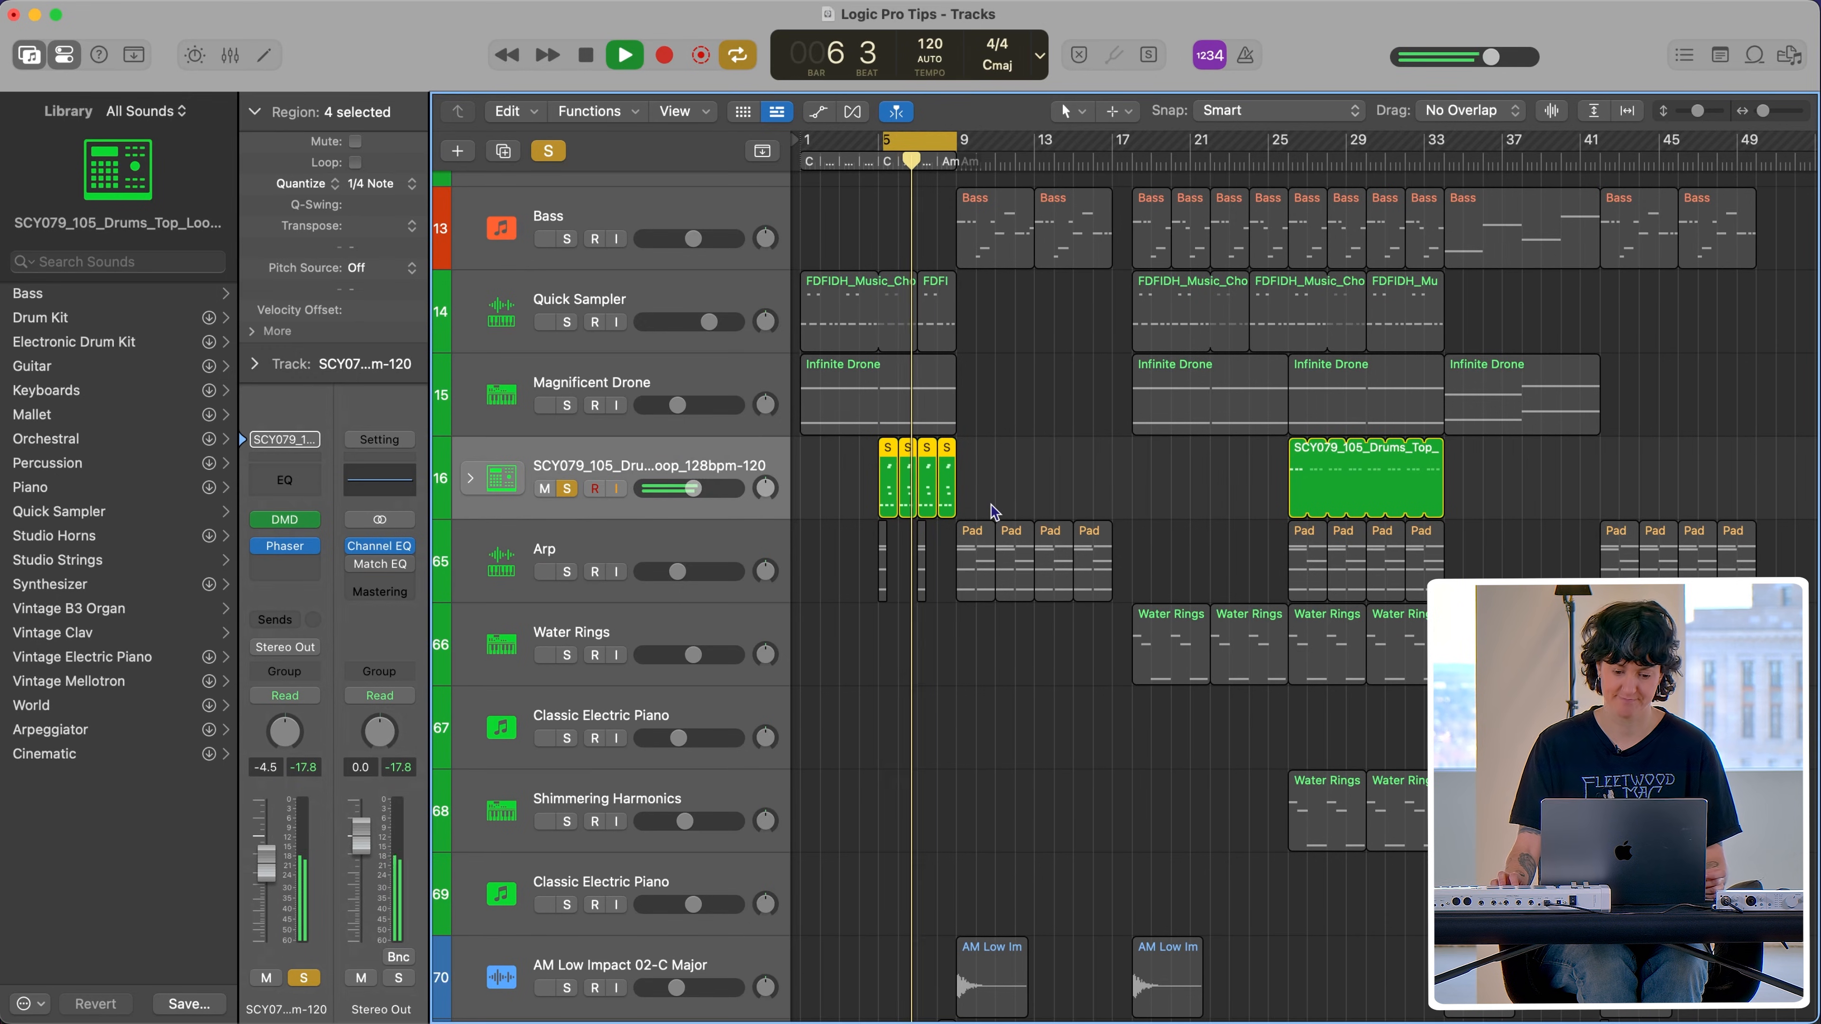
pyautogui.click(304, 514)
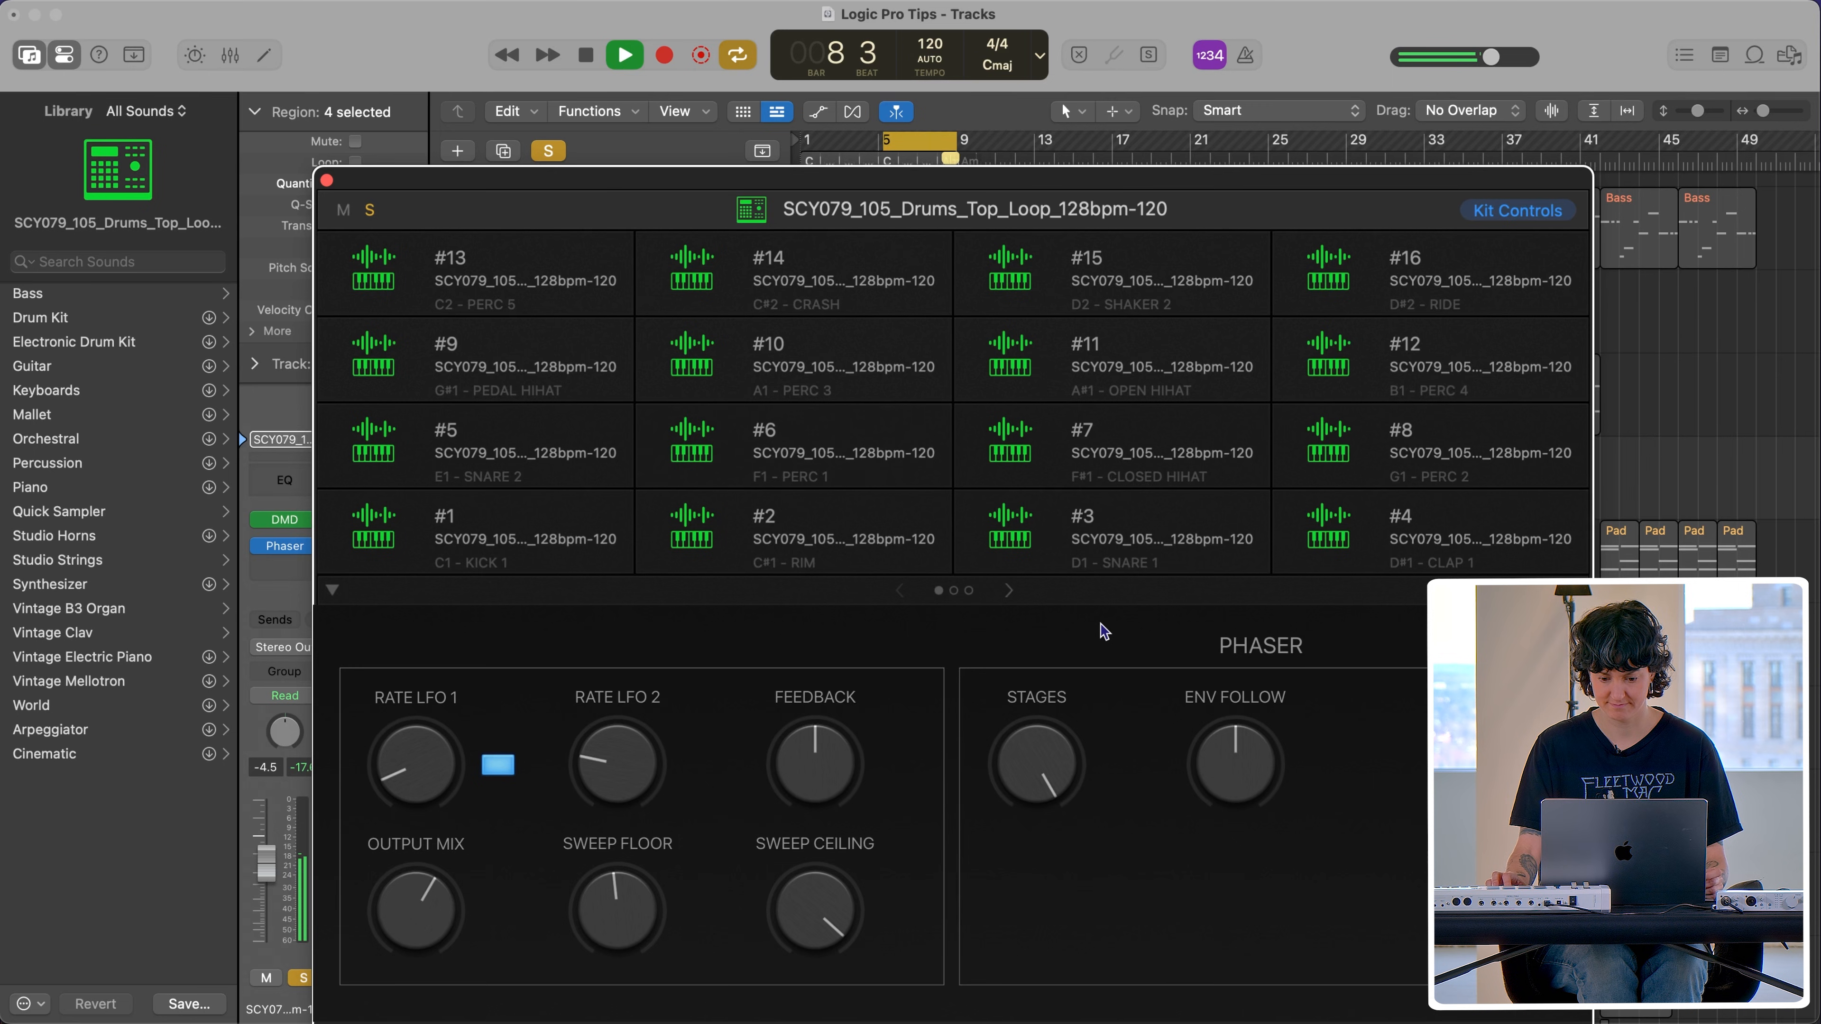
pyautogui.press('space')
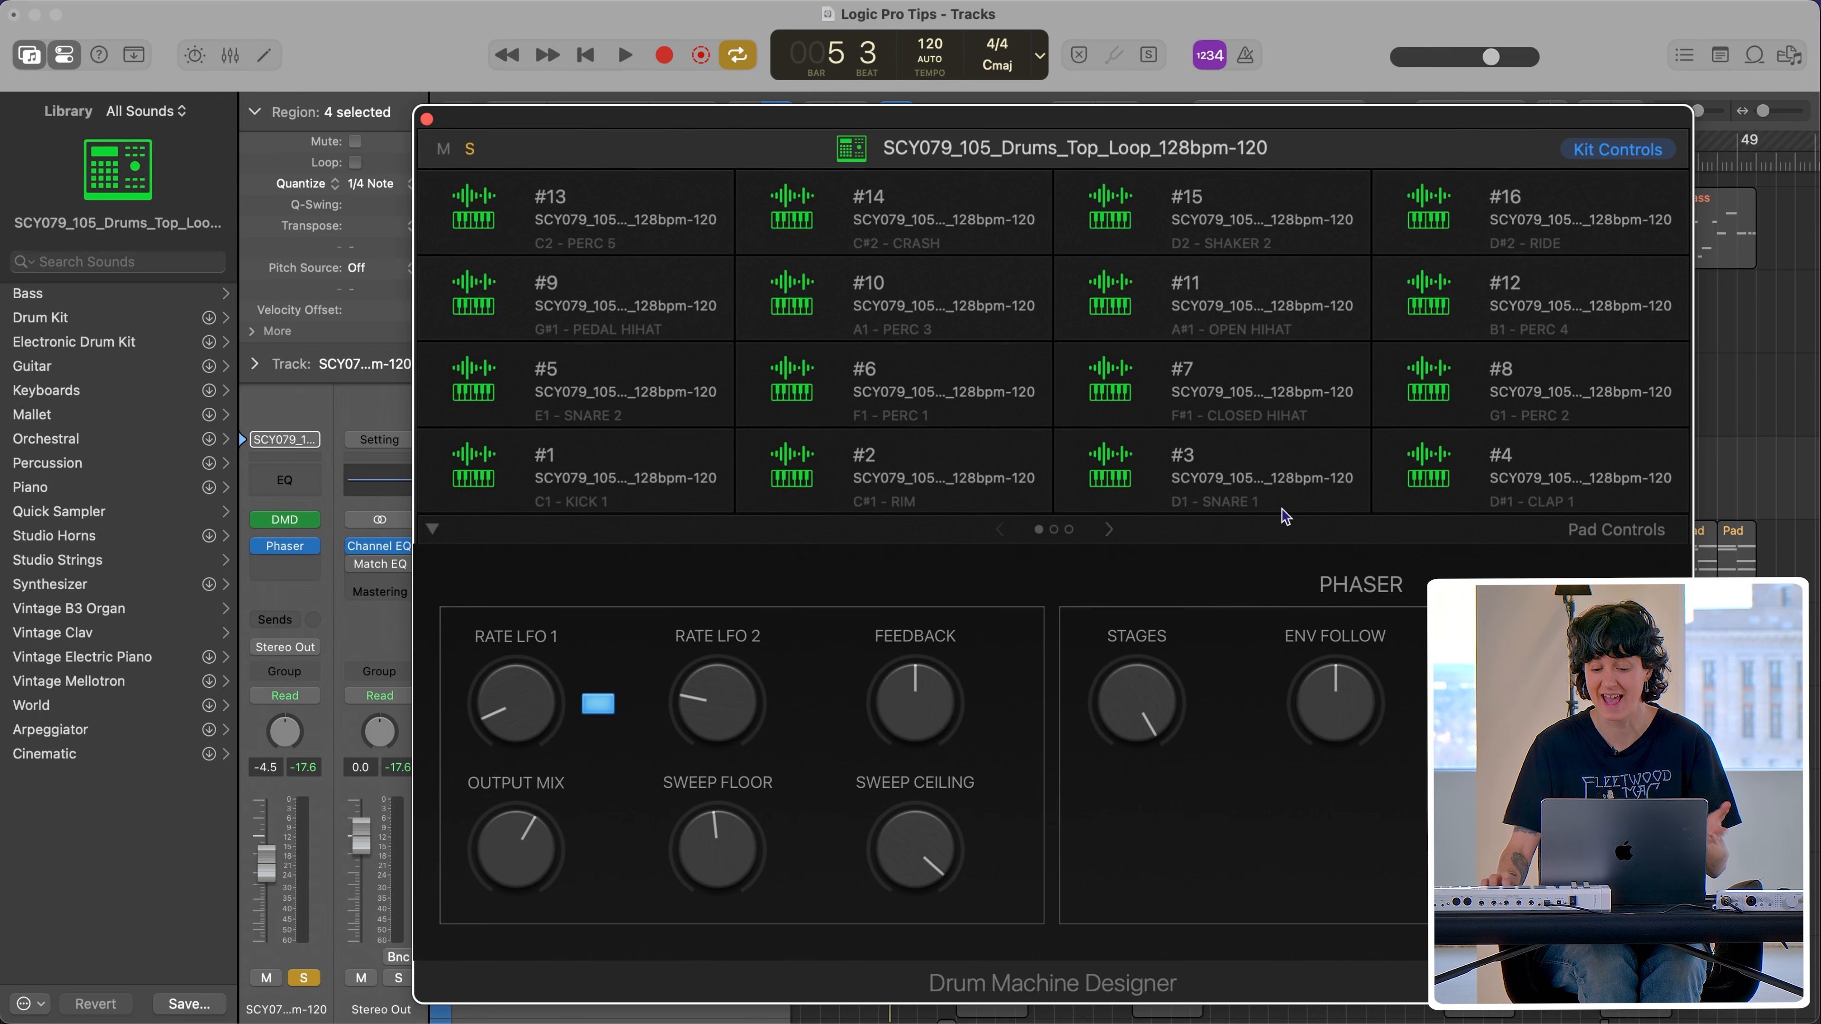
pyautogui.press('space')
pyautogui.moveTo(527, 827); pyautogui.dragTo(512, 898)
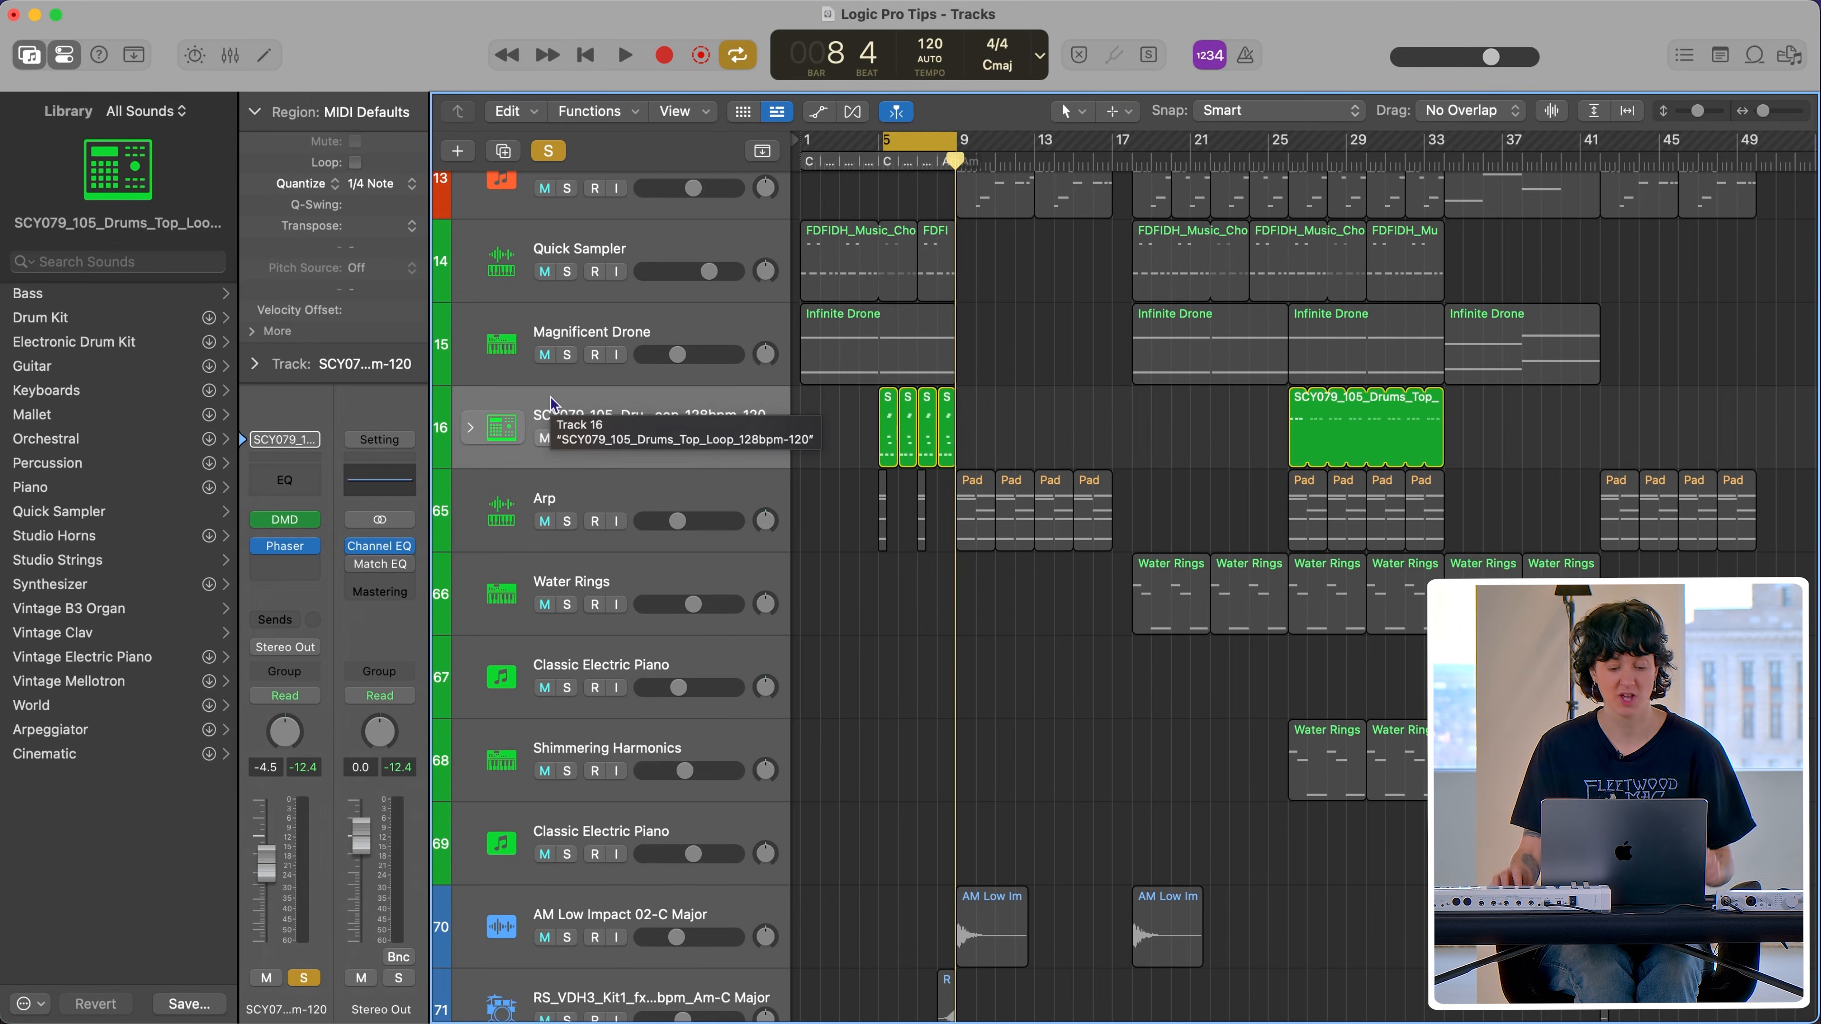
# Step: Expand the SCY079_105 drum kit track and step through its pad sub-tracks #2 to #4
pyautogui.click(471, 429)
pyautogui.click(598, 568)
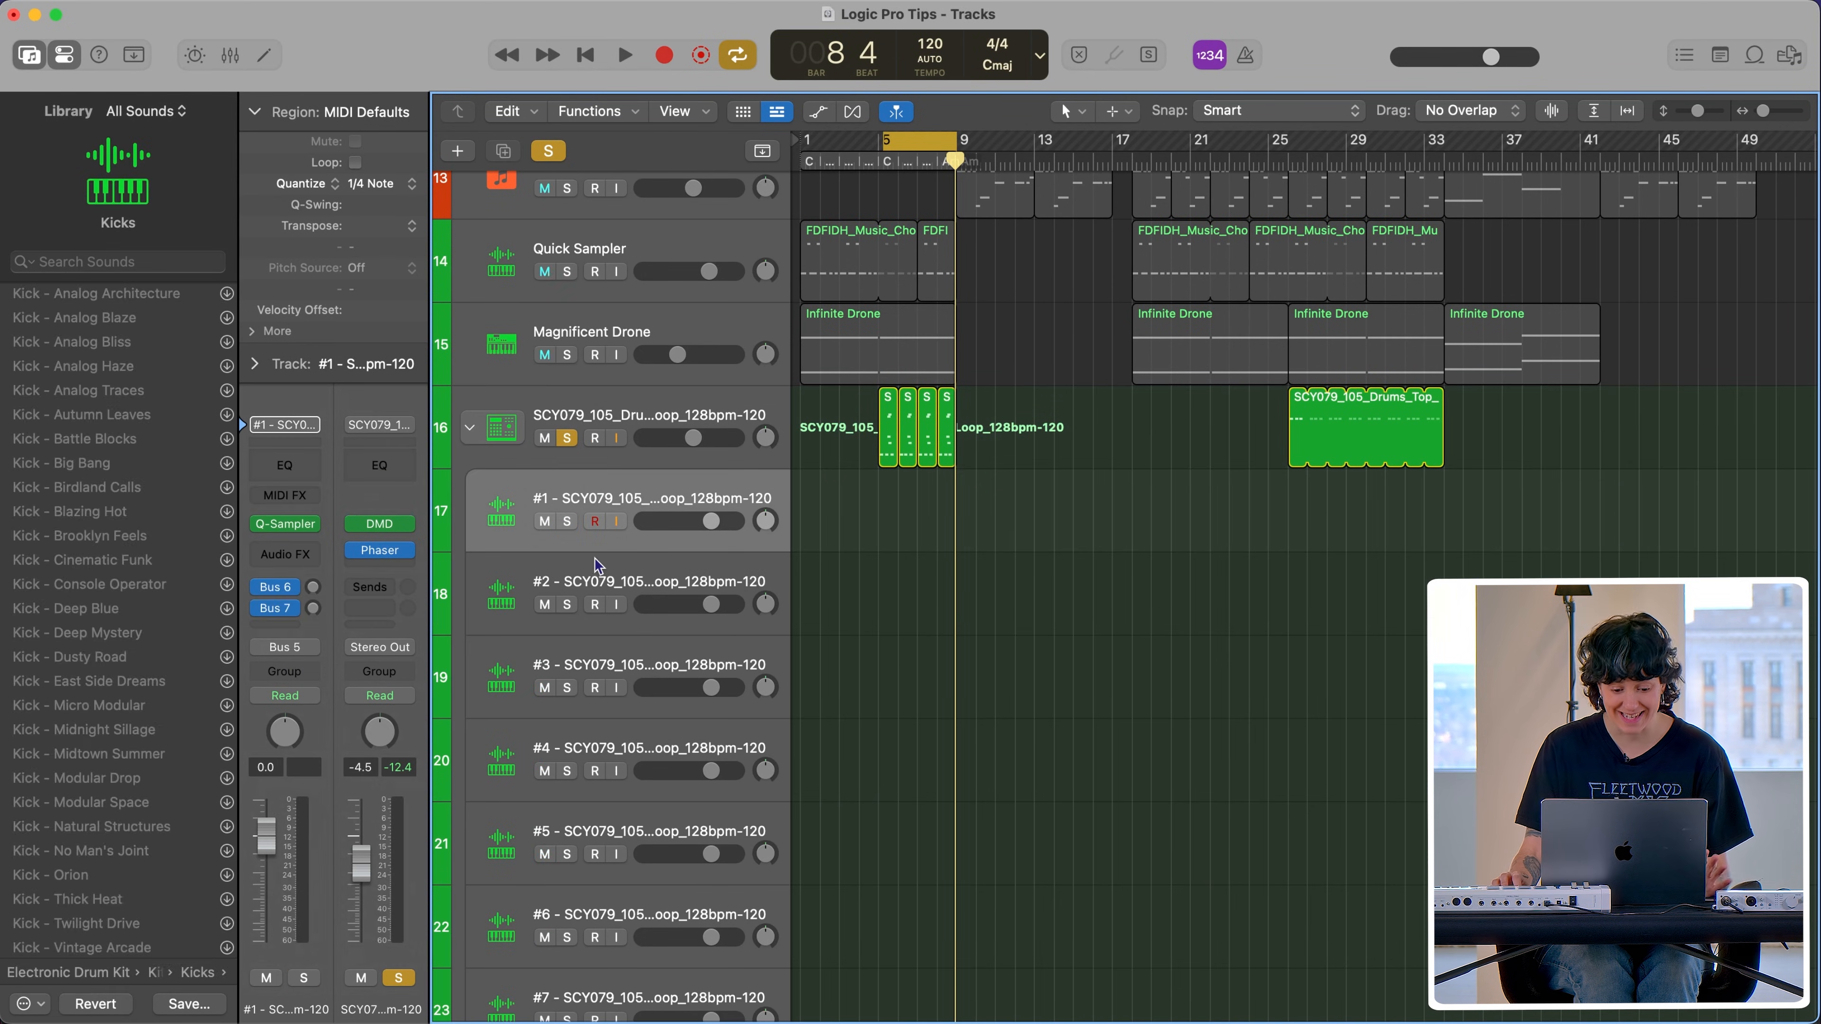
pyautogui.click(594, 656)
pyautogui.click(579, 743)
pyautogui.scroll(-3, 595, 735)
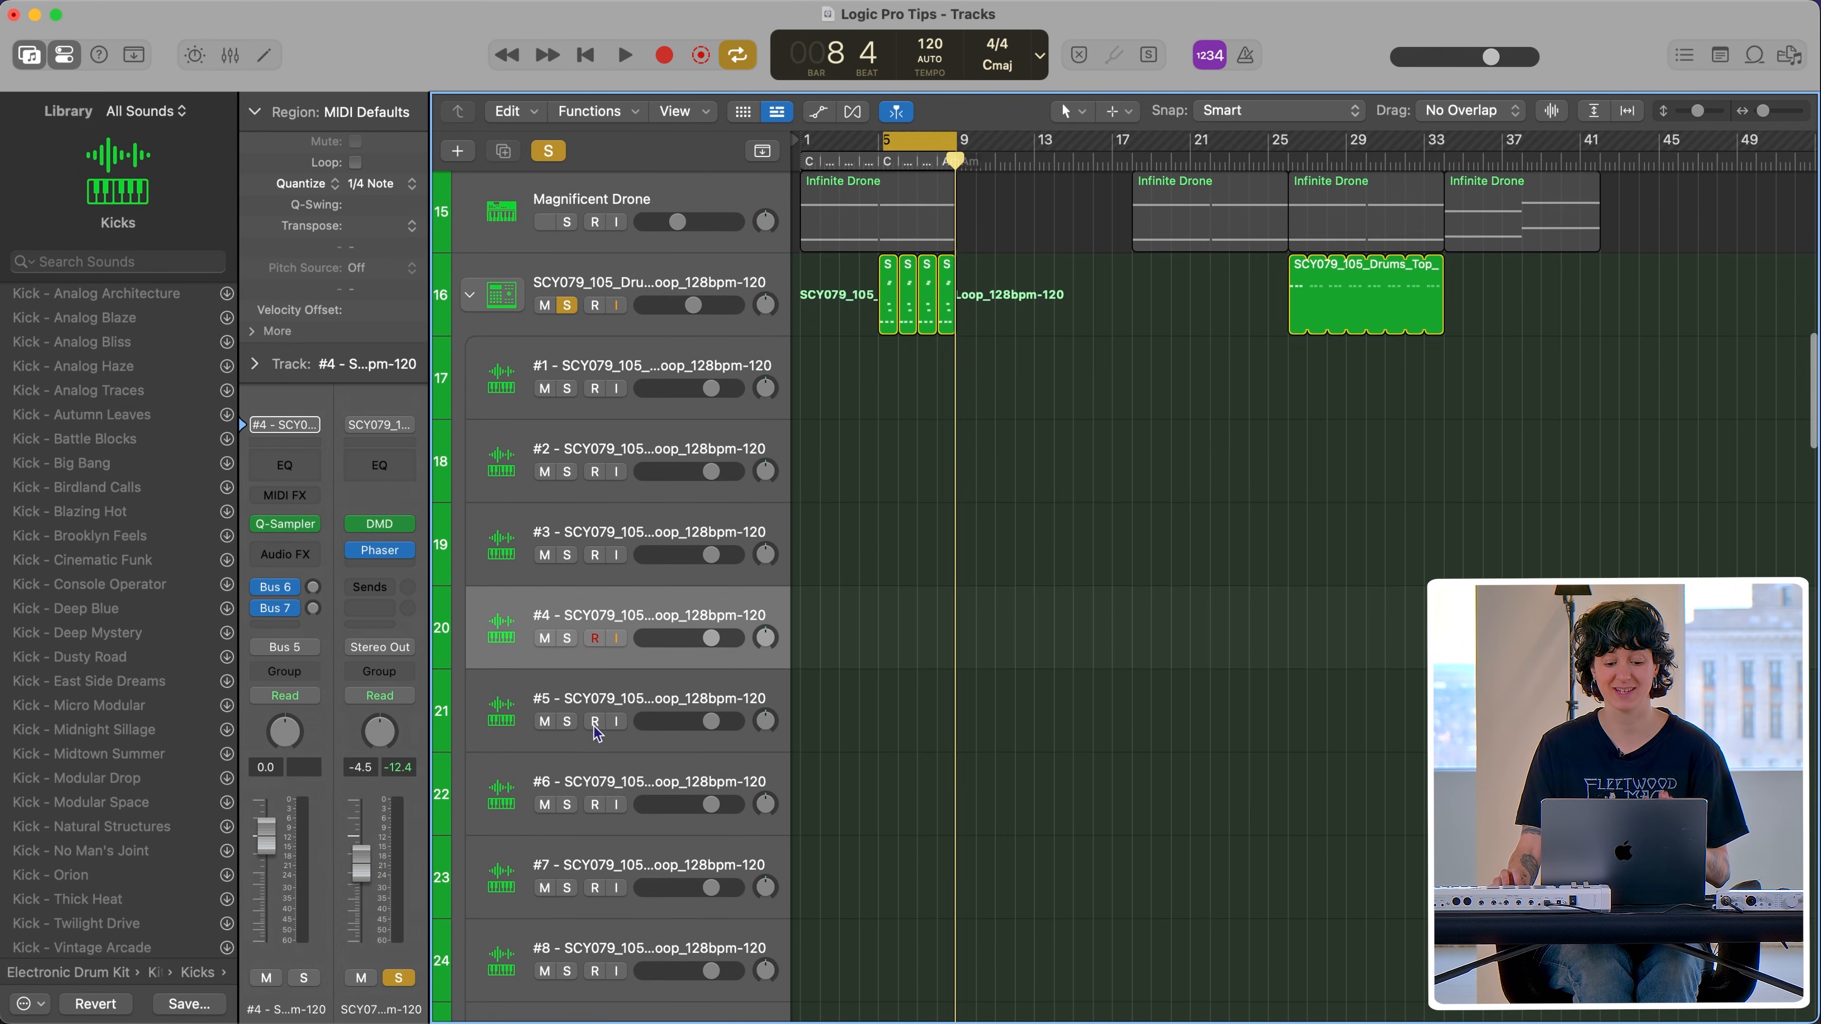
pyautogui.moveTo(283, 534)
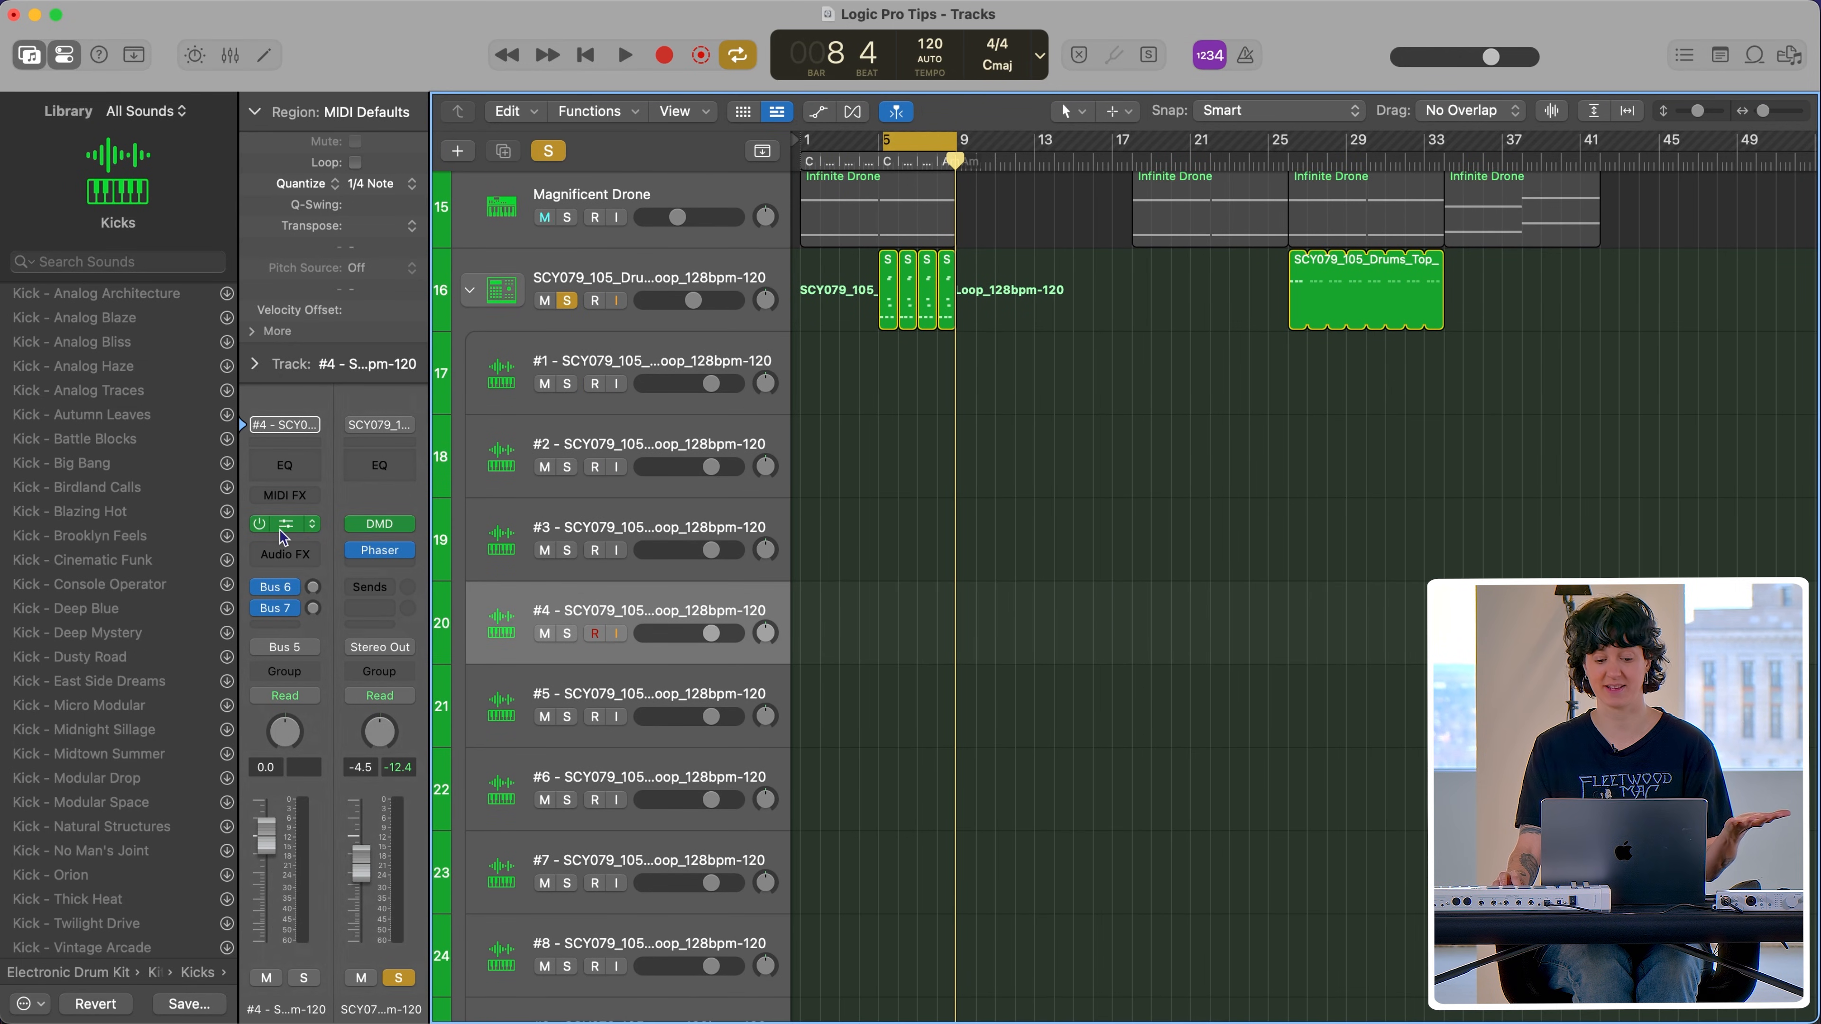
# Step: Step through pad sub-tracks #5 to #7 and open the Quick Sampler of pad #7
pyautogui.click(601, 696)
pyautogui.scroll(-1, 606, 699)
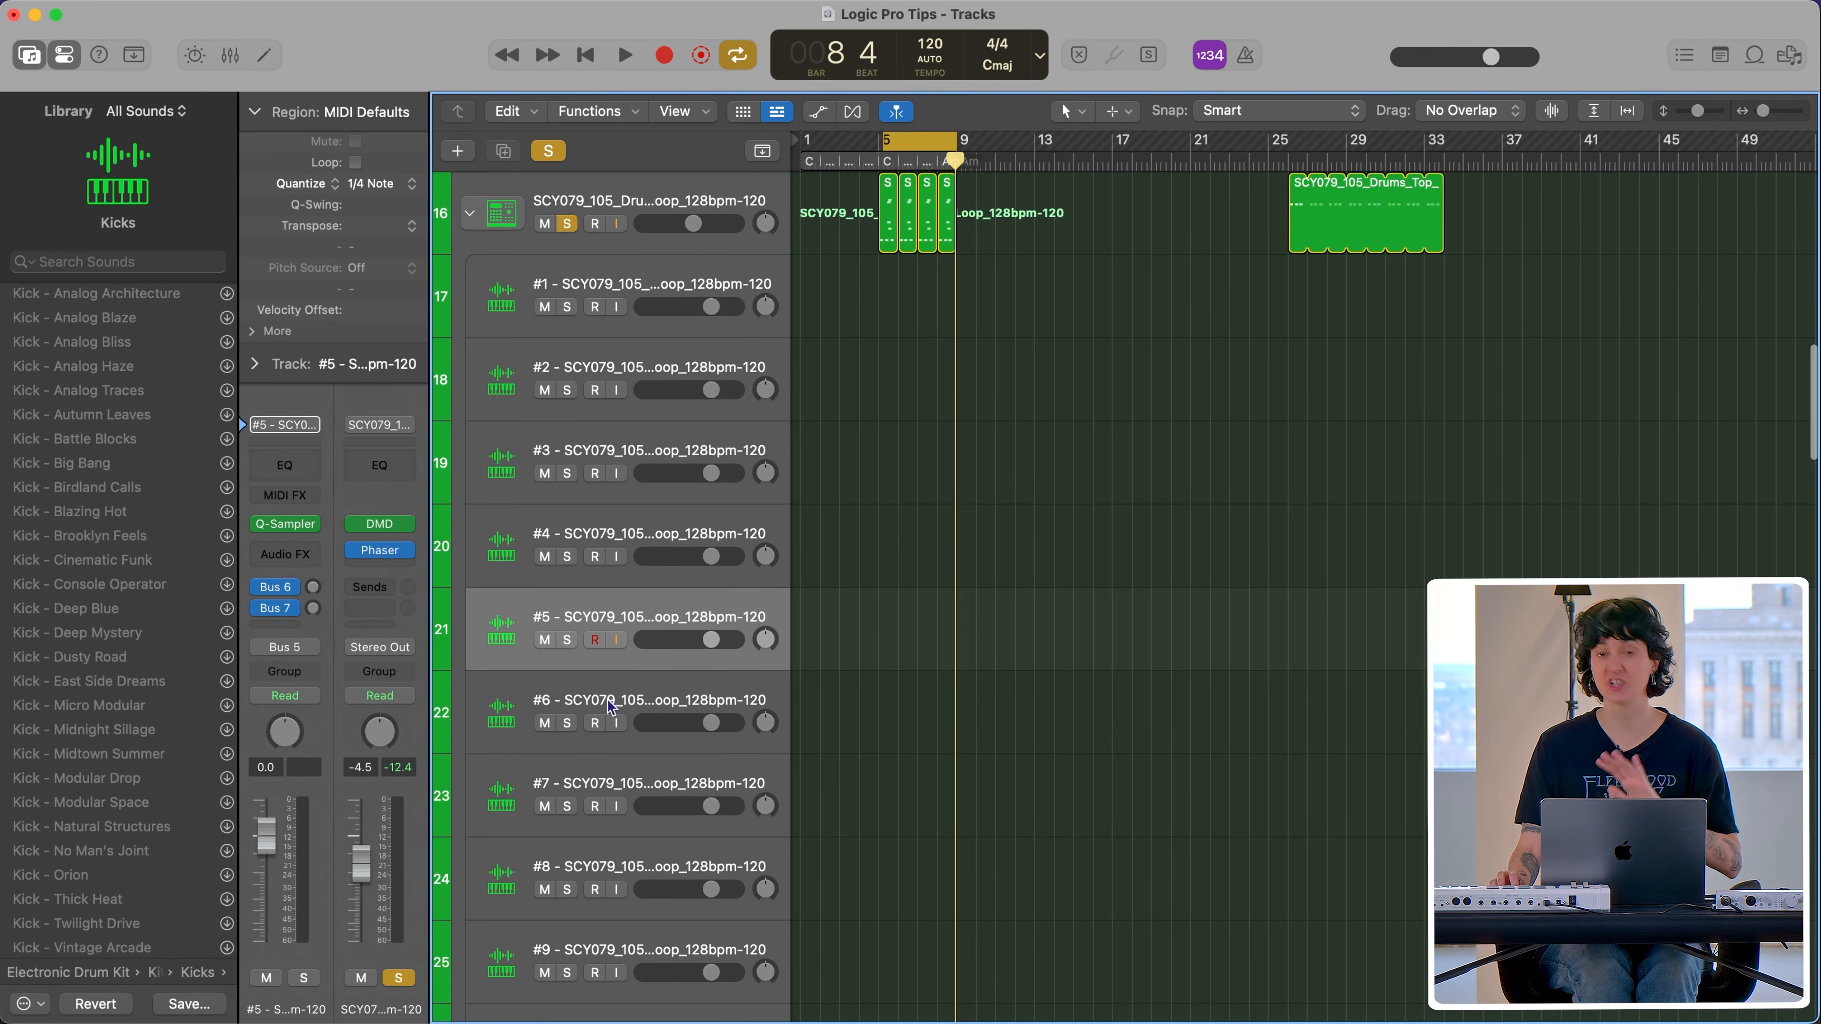
pyautogui.click(611, 709)
pyautogui.scroll(-1, 585, 682)
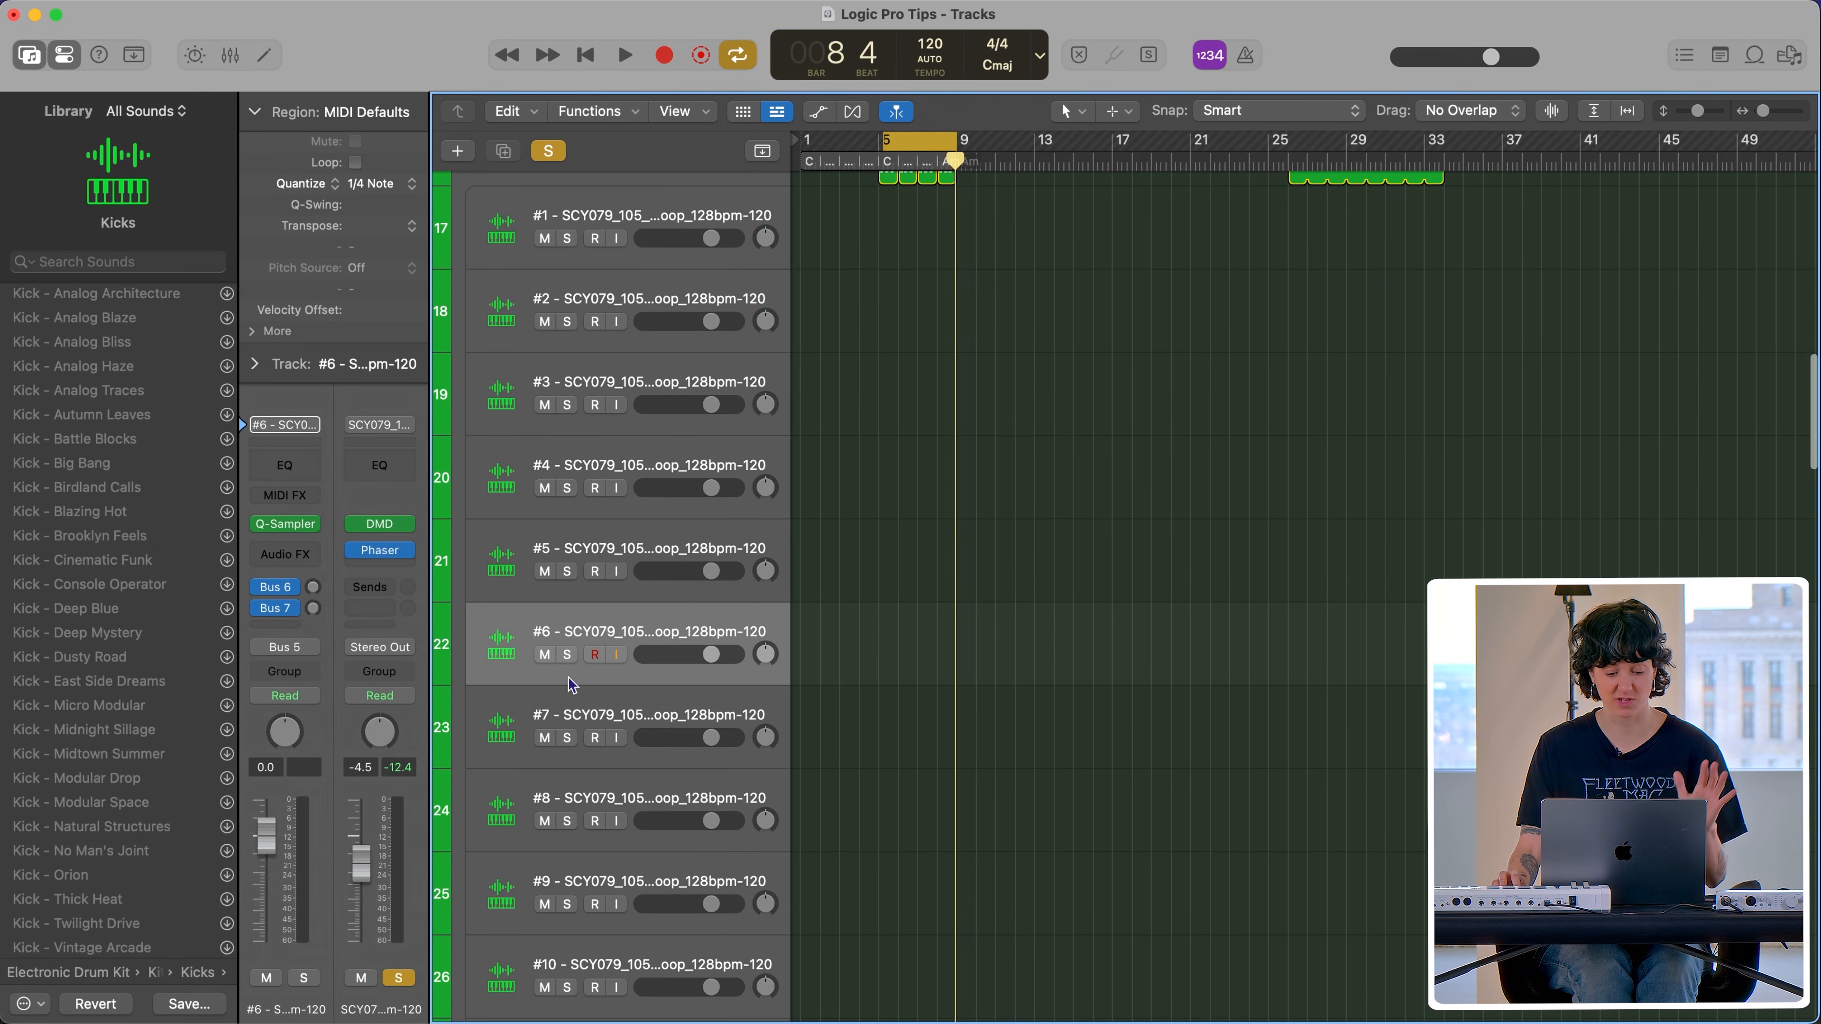
pyautogui.click(574, 718)
pyautogui.click(286, 524)
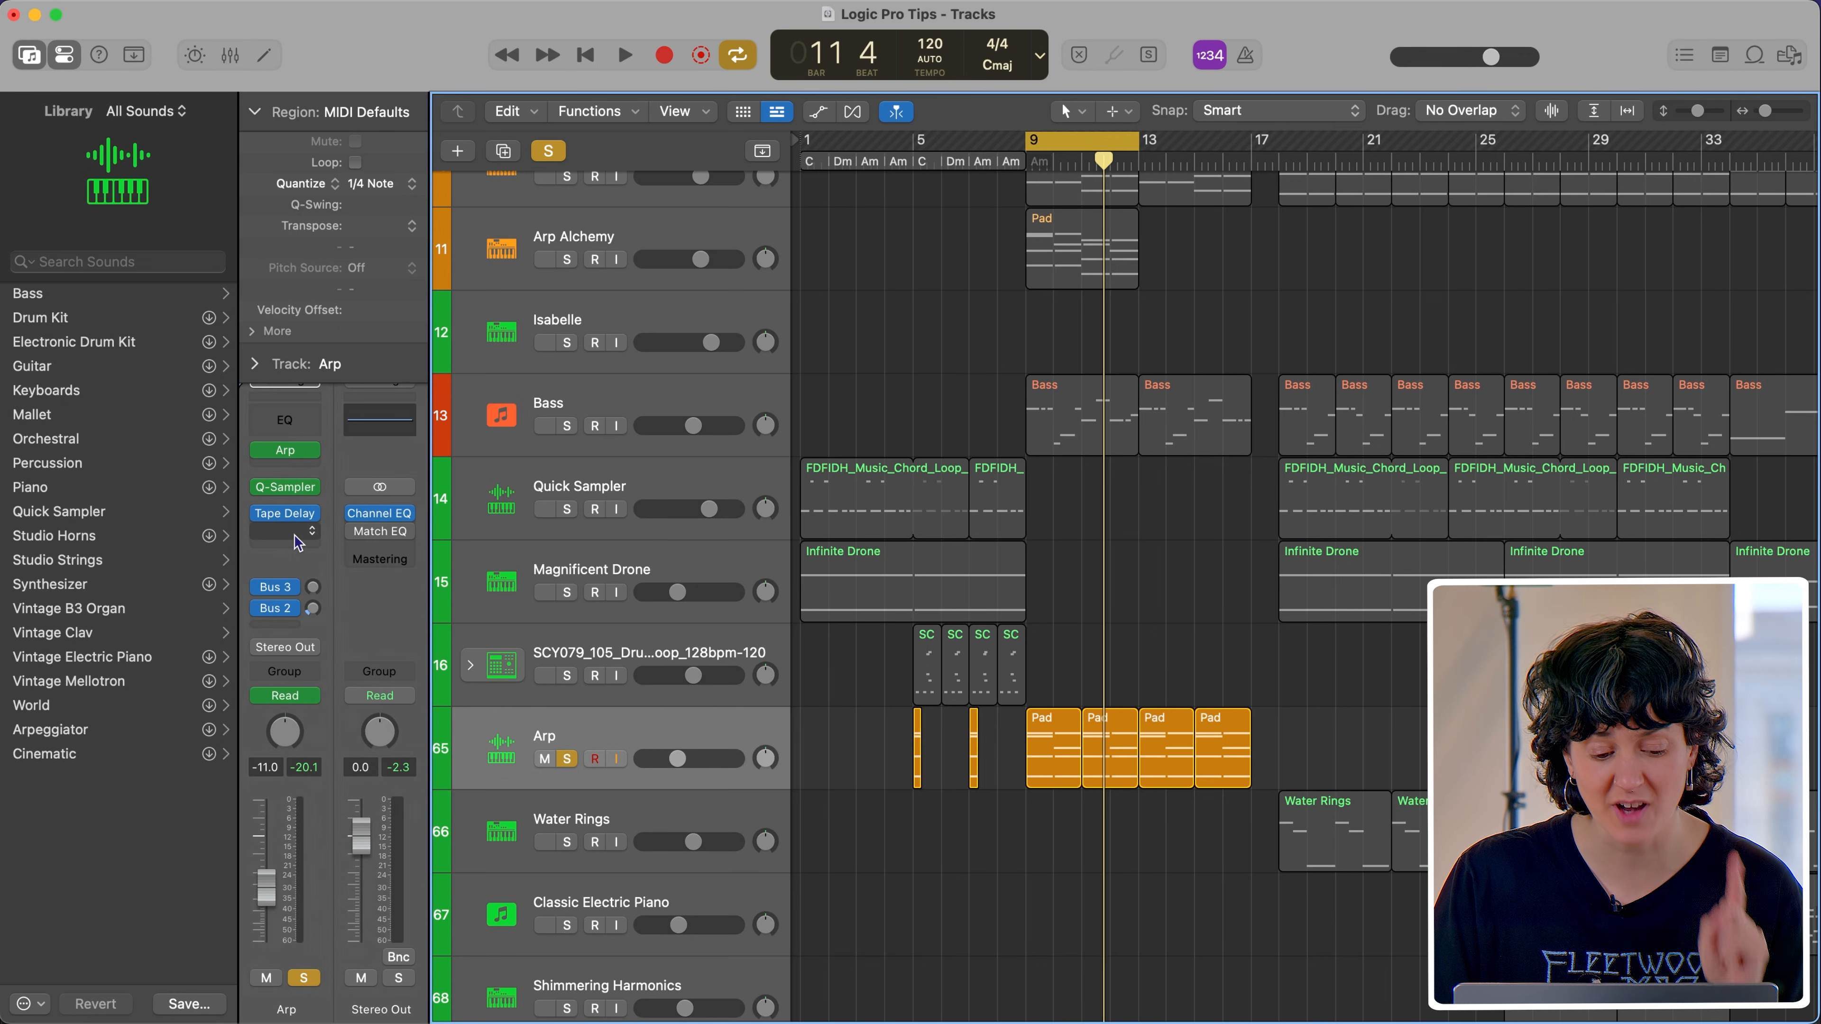
# Step: Insert Pedalboard on the Arp track and load the Session Cat preset from Complete Pedalboards
pyautogui.click(296, 536)
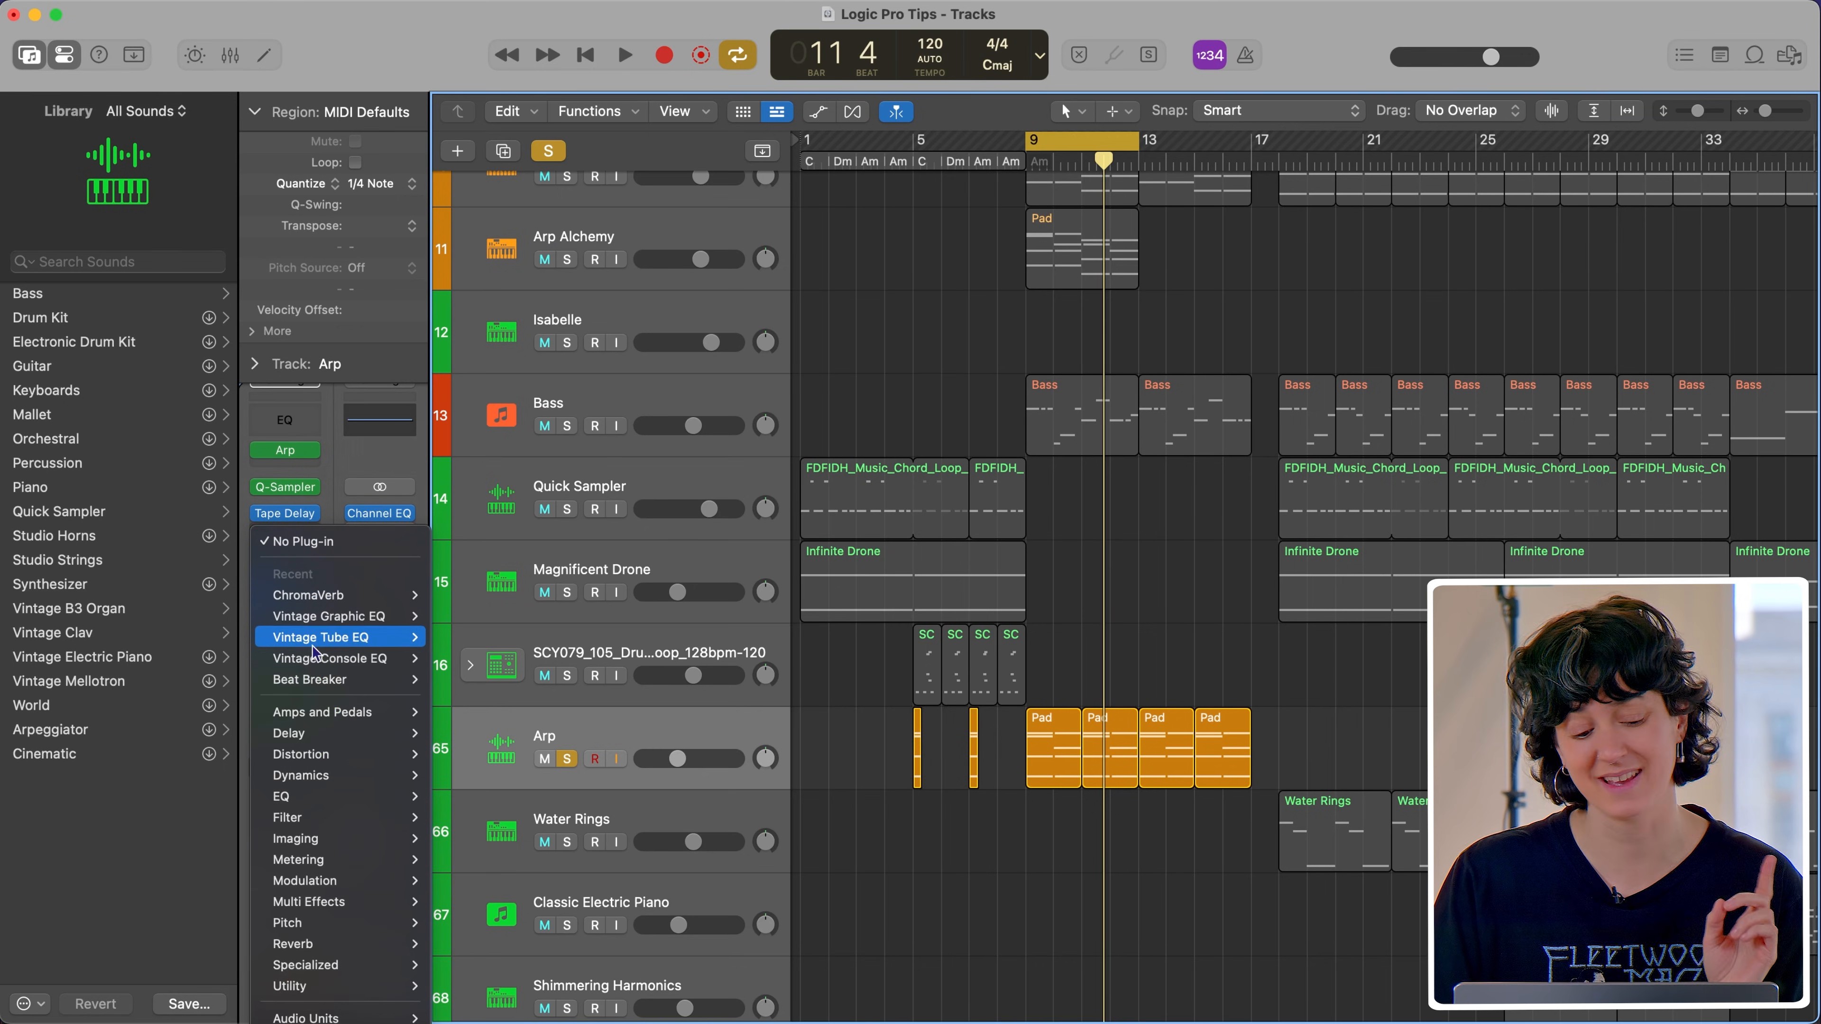
pyautogui.moveTo(309, 680)
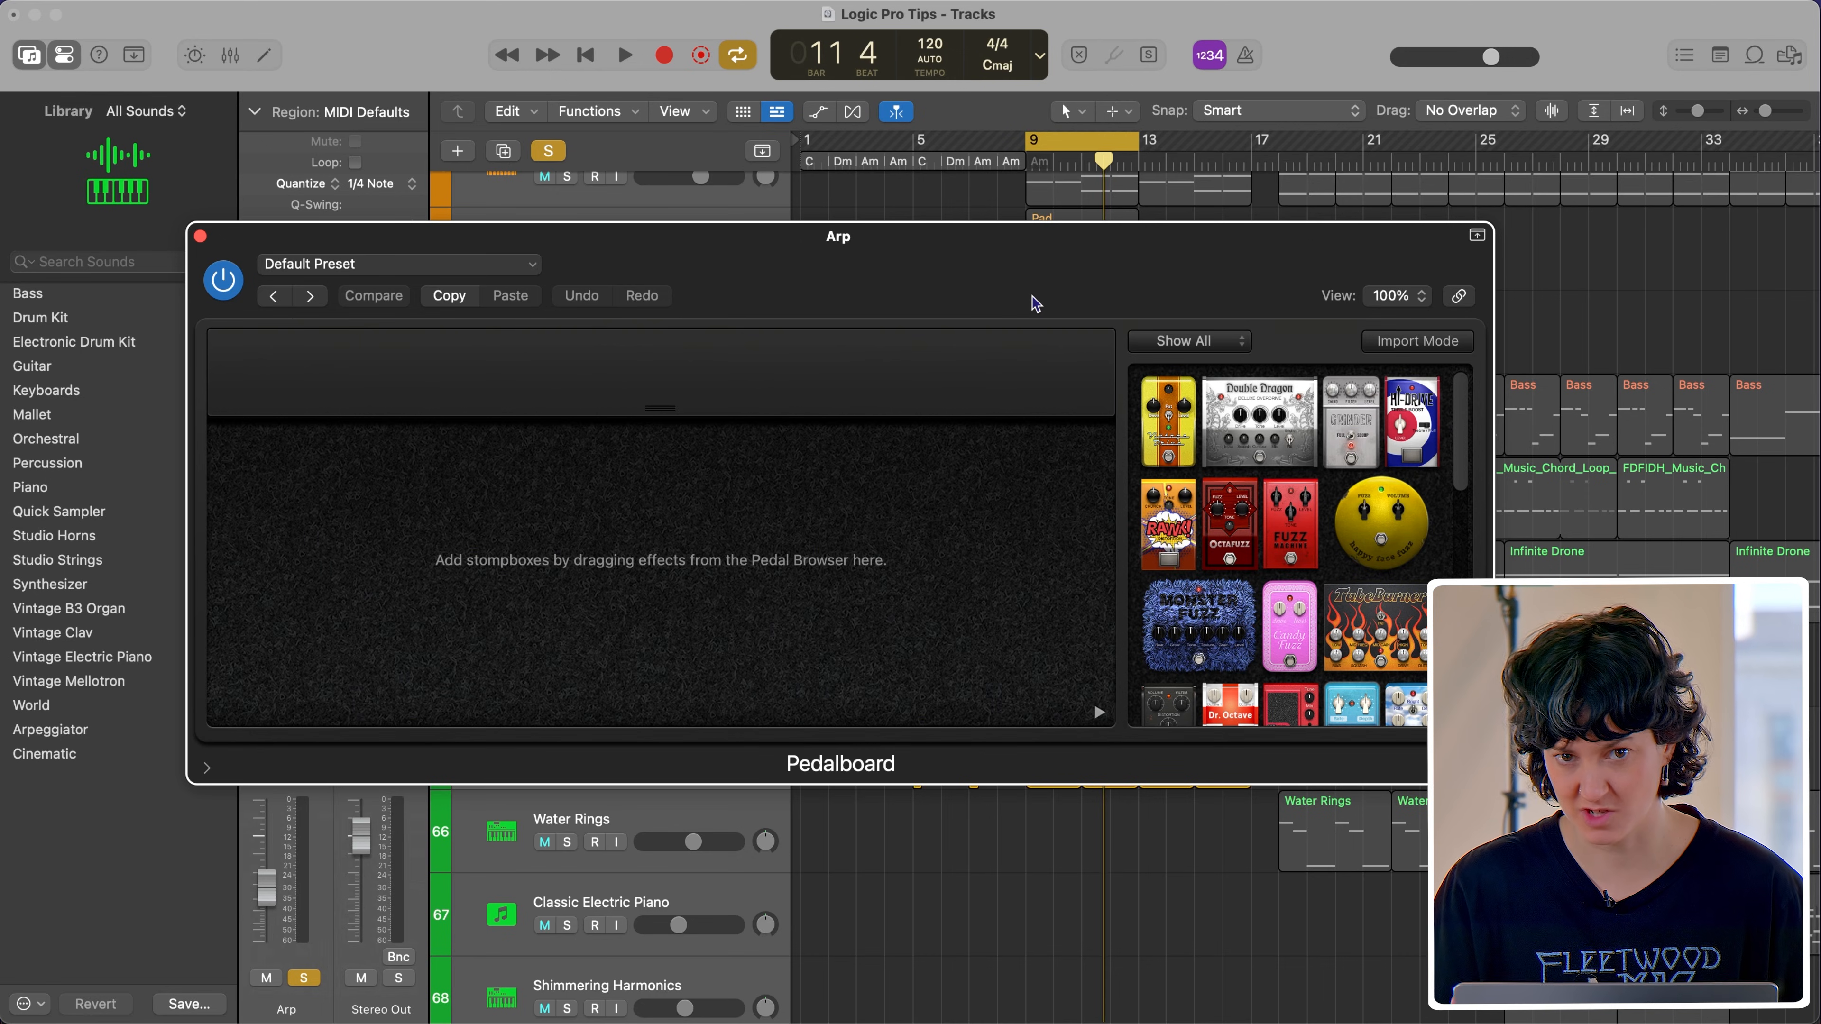
pyautogui.click(414, 273)
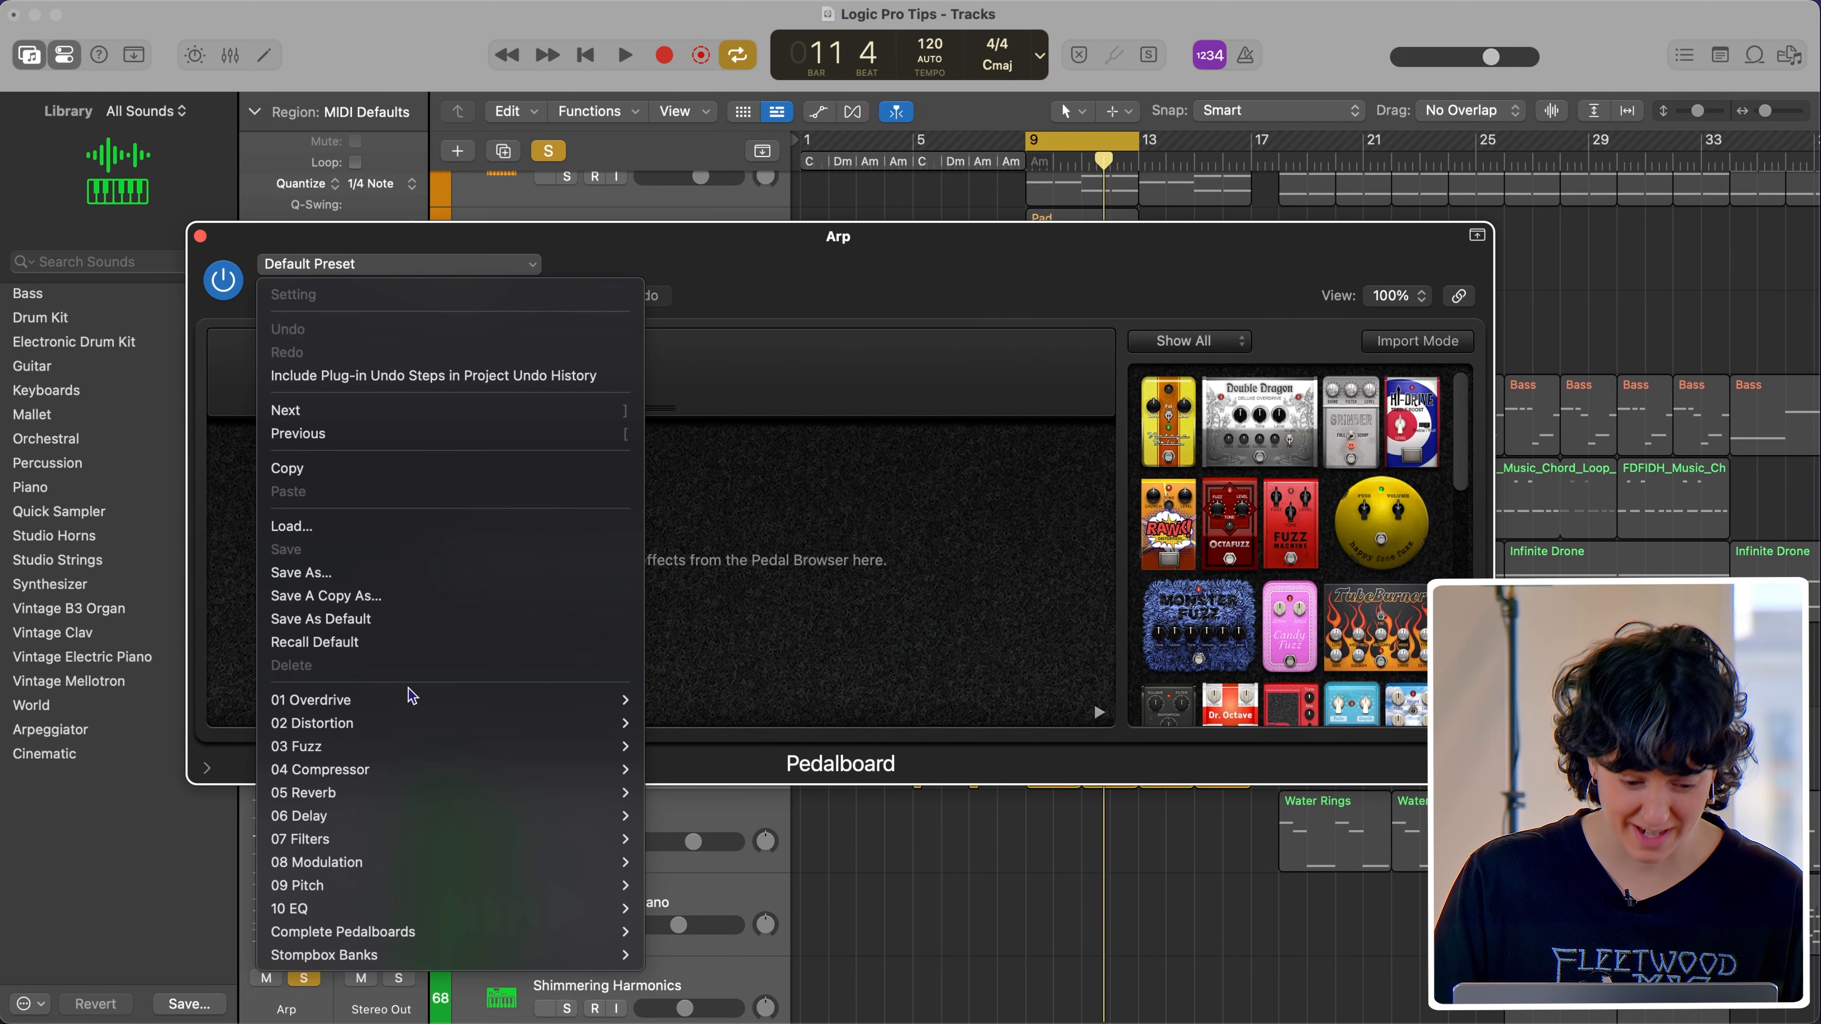
pyautogui.moveTo(398, 705)
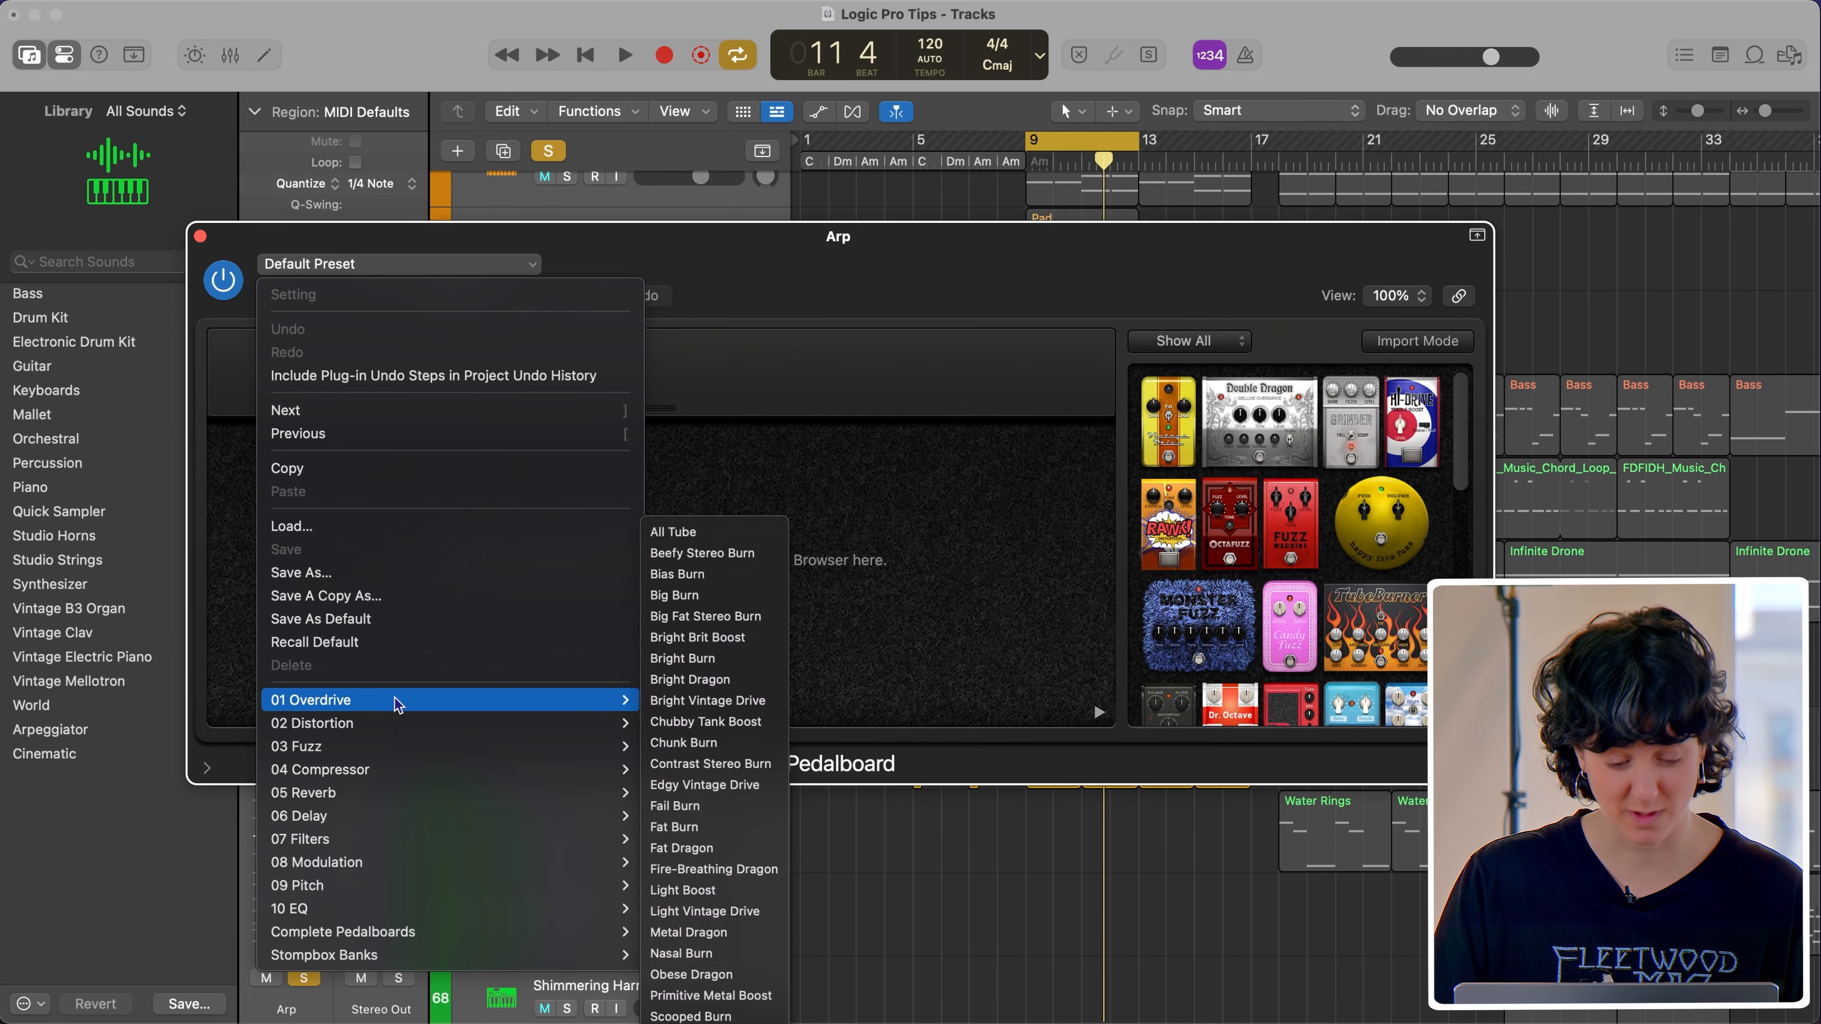
pyautogui.moveTo(394, 798)
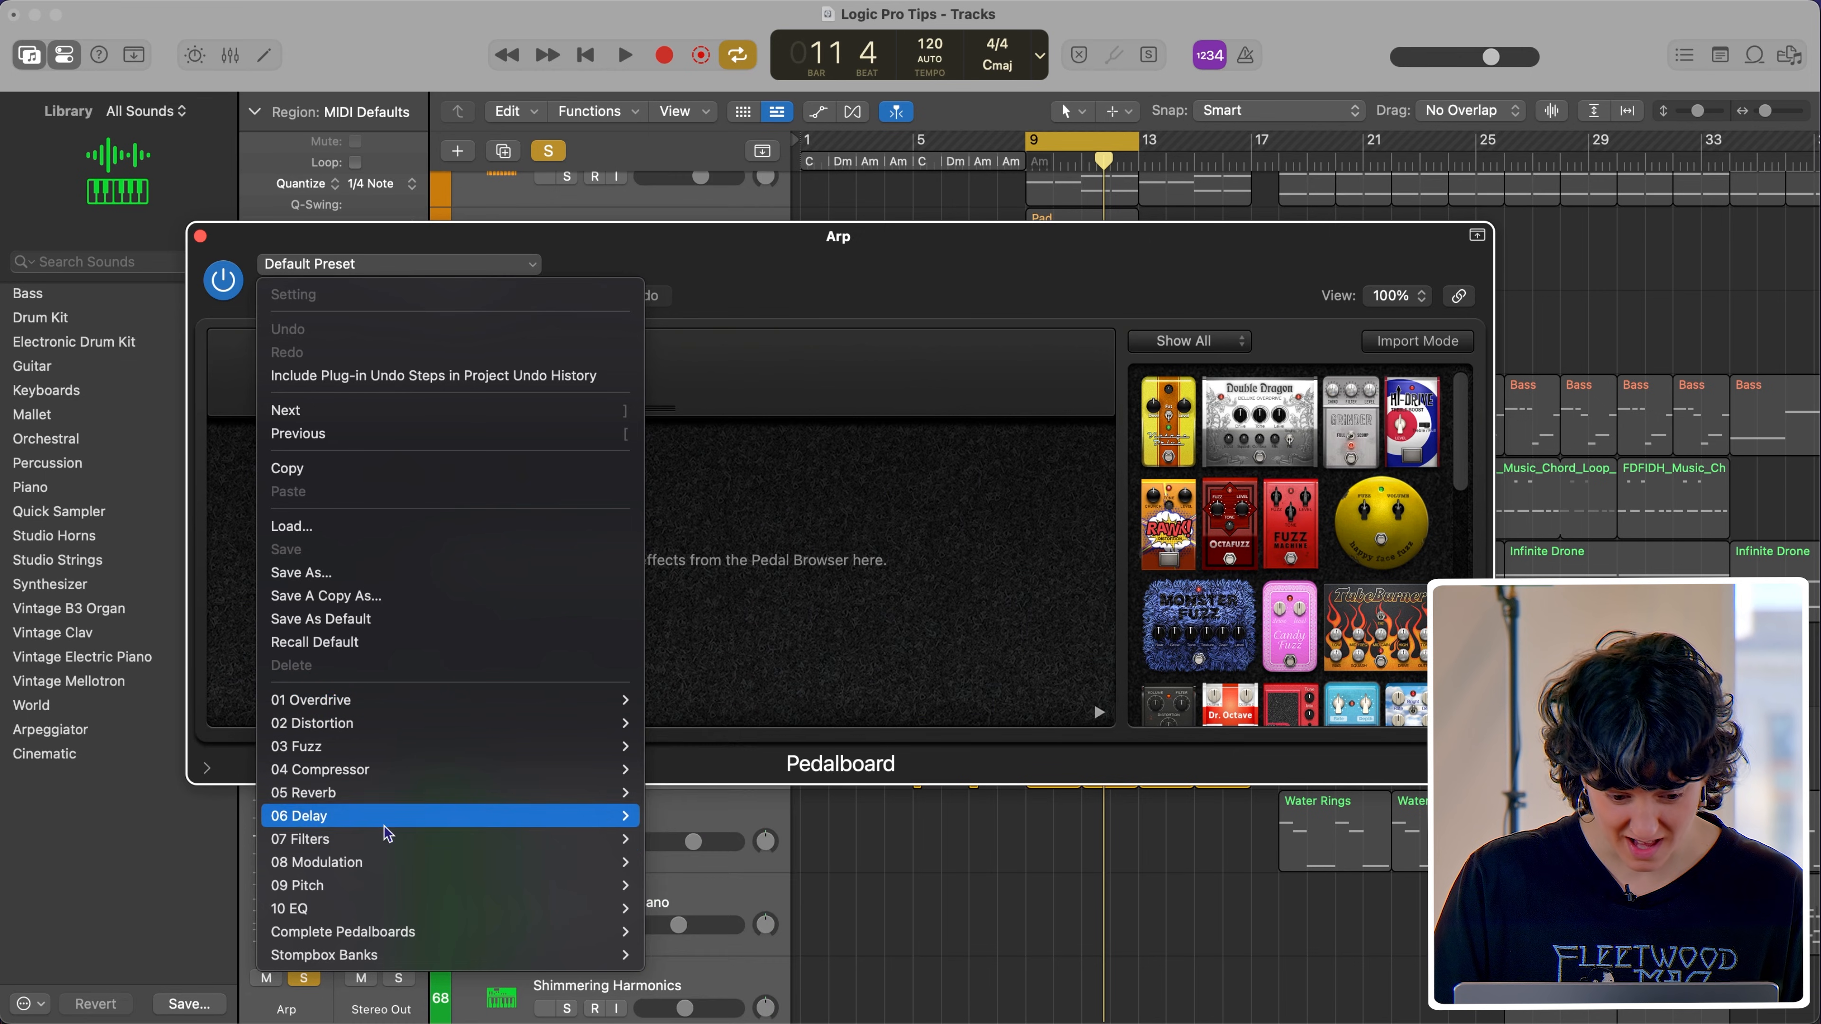
pyautogui.moveTo(374, 929)
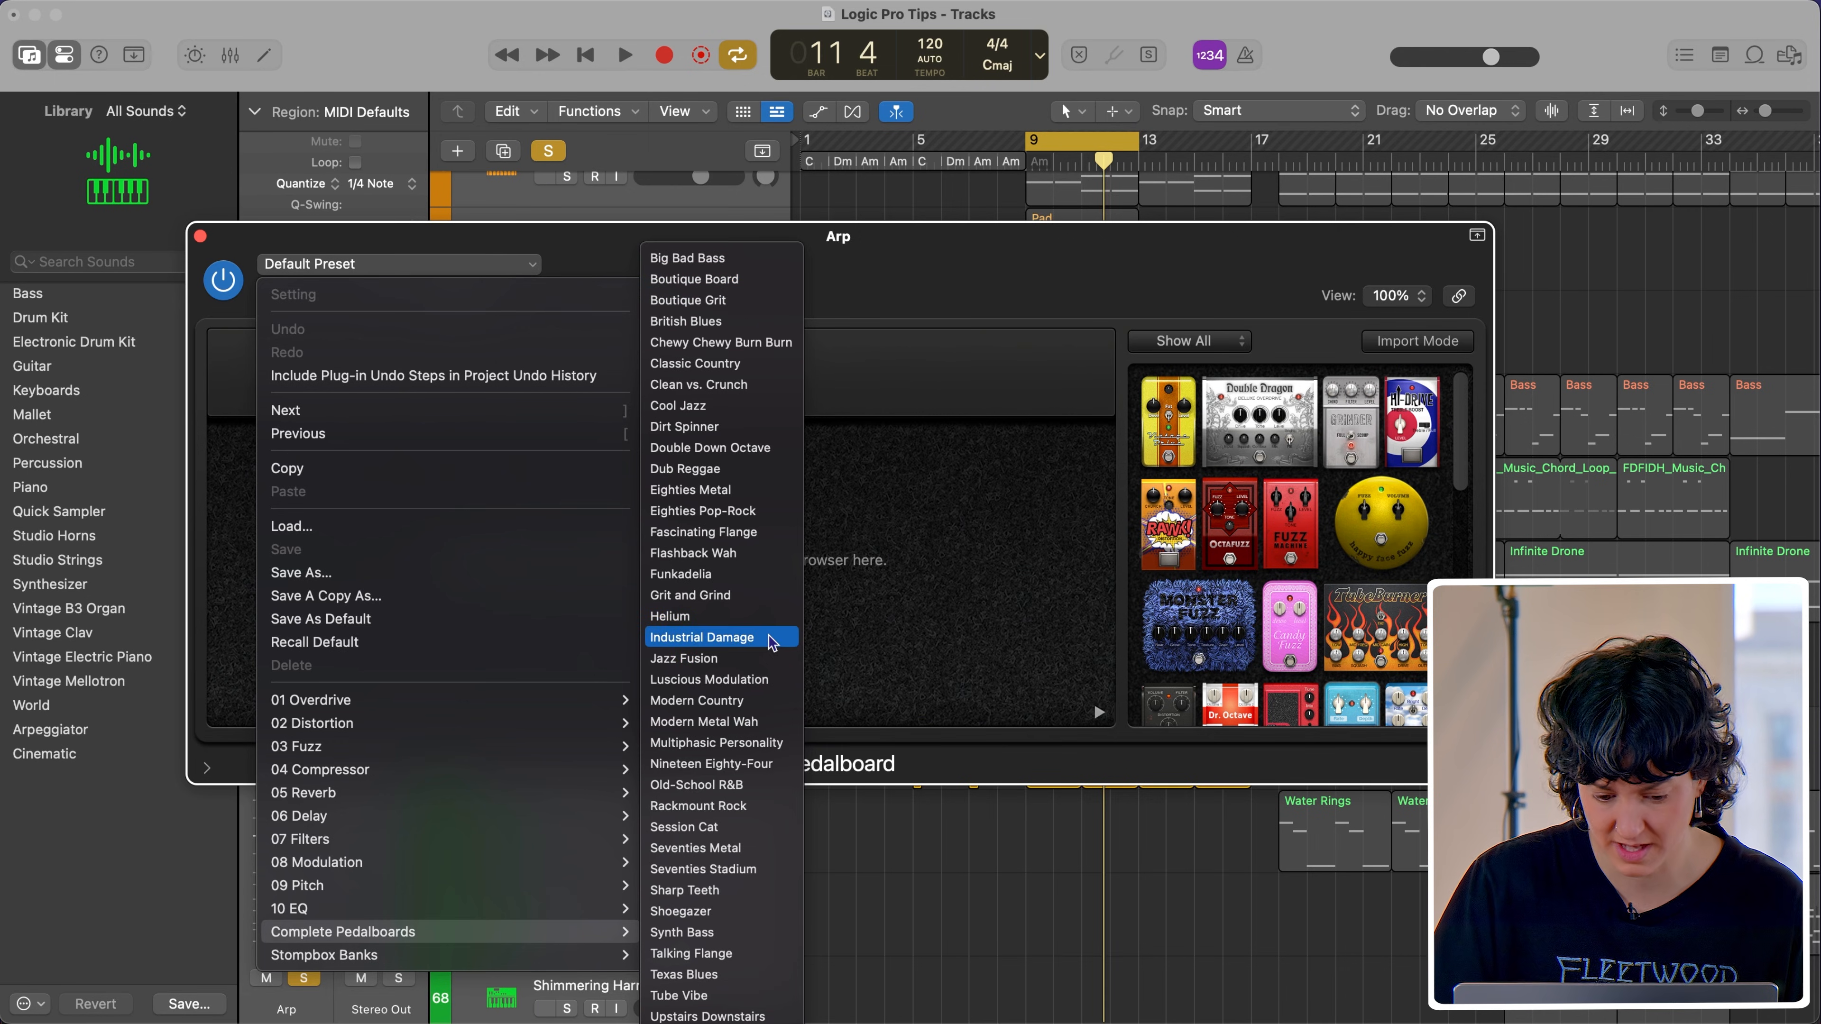
pyautogui.click(739, 829)
# Step: Play the Arp through the Session Cat board, toggling Pedalboard's bypass to compare the sound
pyautogui.click(657, 602)
pyautogui.press('space')
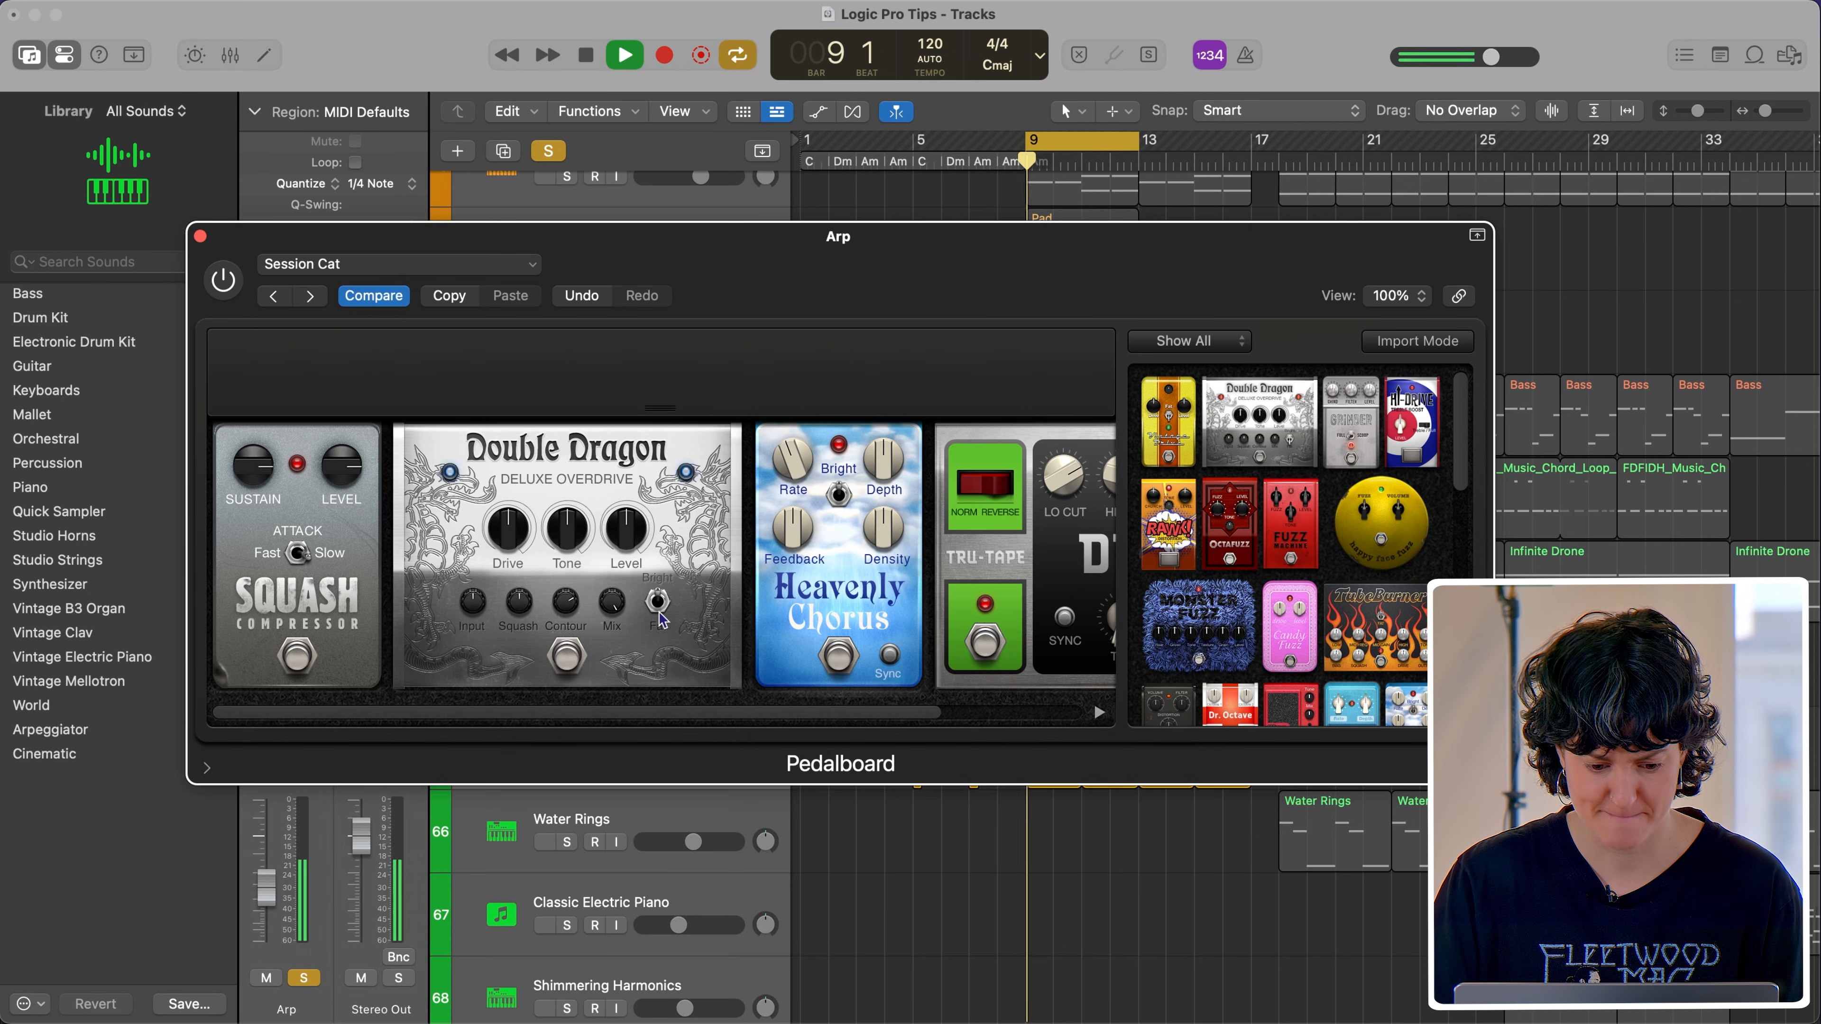
pyautogui.click(223, 280)
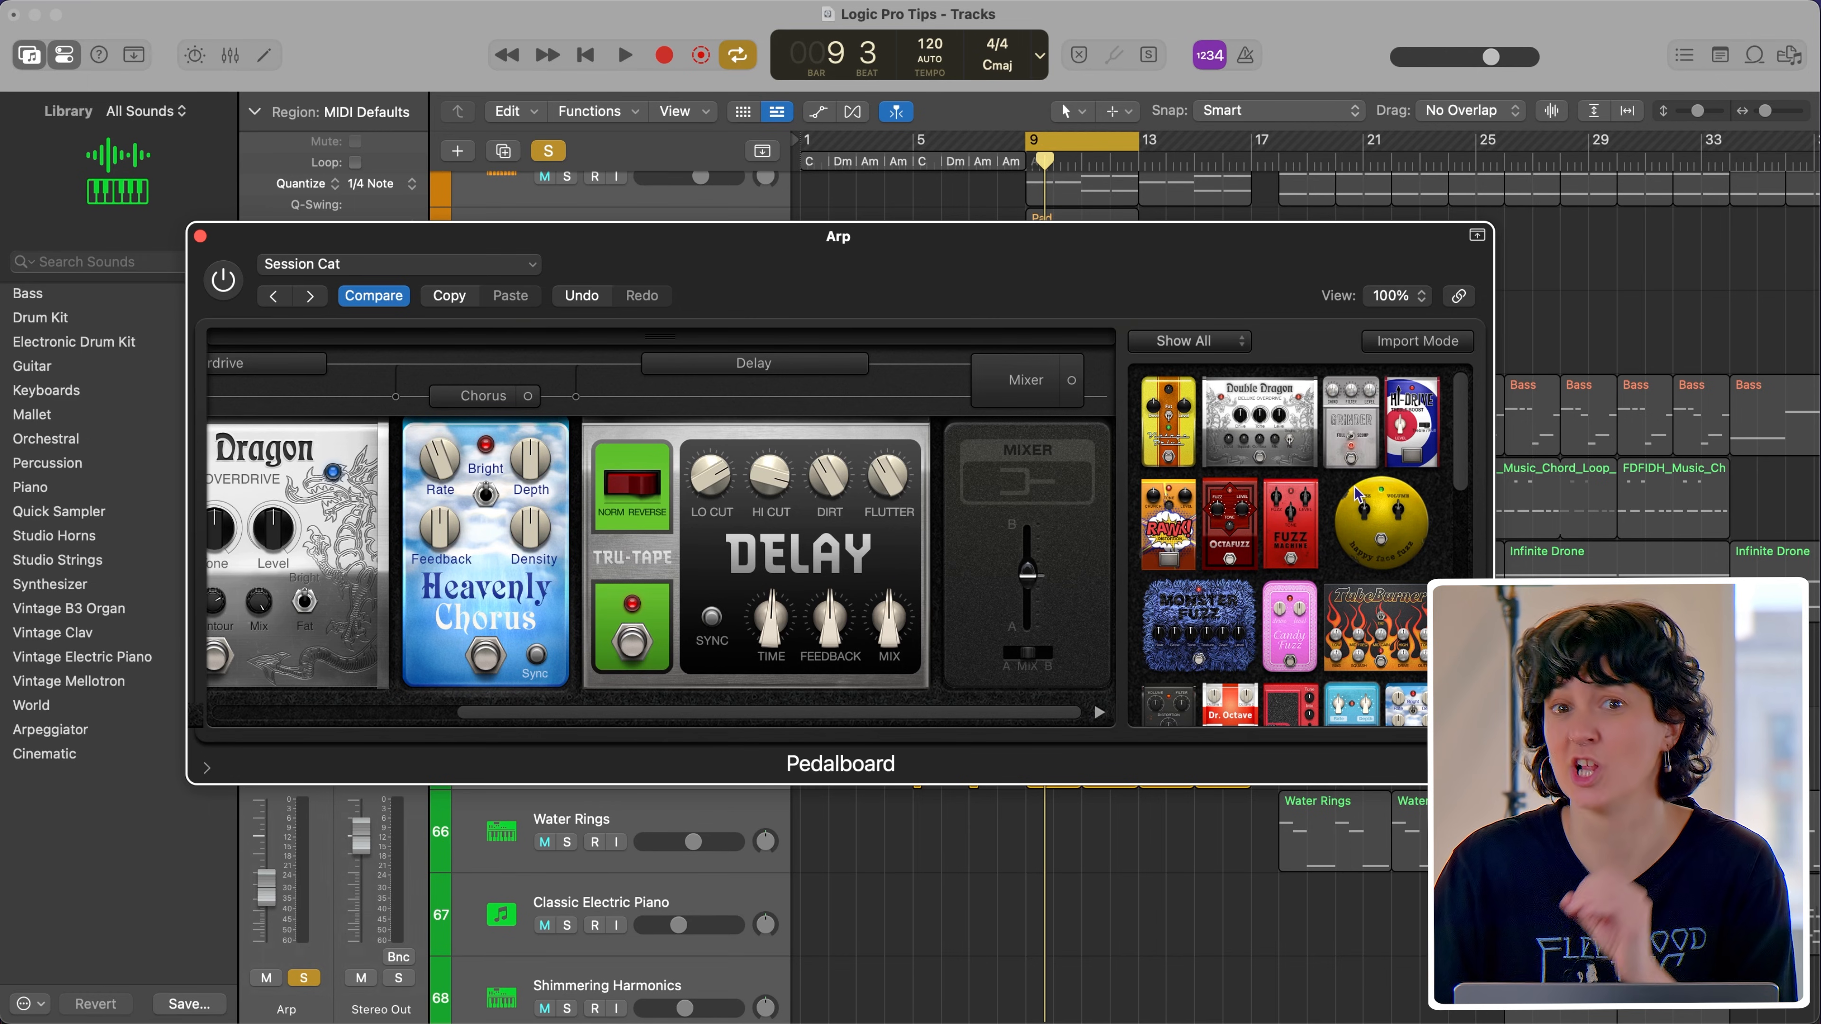
# Step: Add the Happy Face Fuzz after the Tru-Tape Delay and play the Arp, toggling Pedalboard's bypass
pyautogui.moveTo(1365, 495)
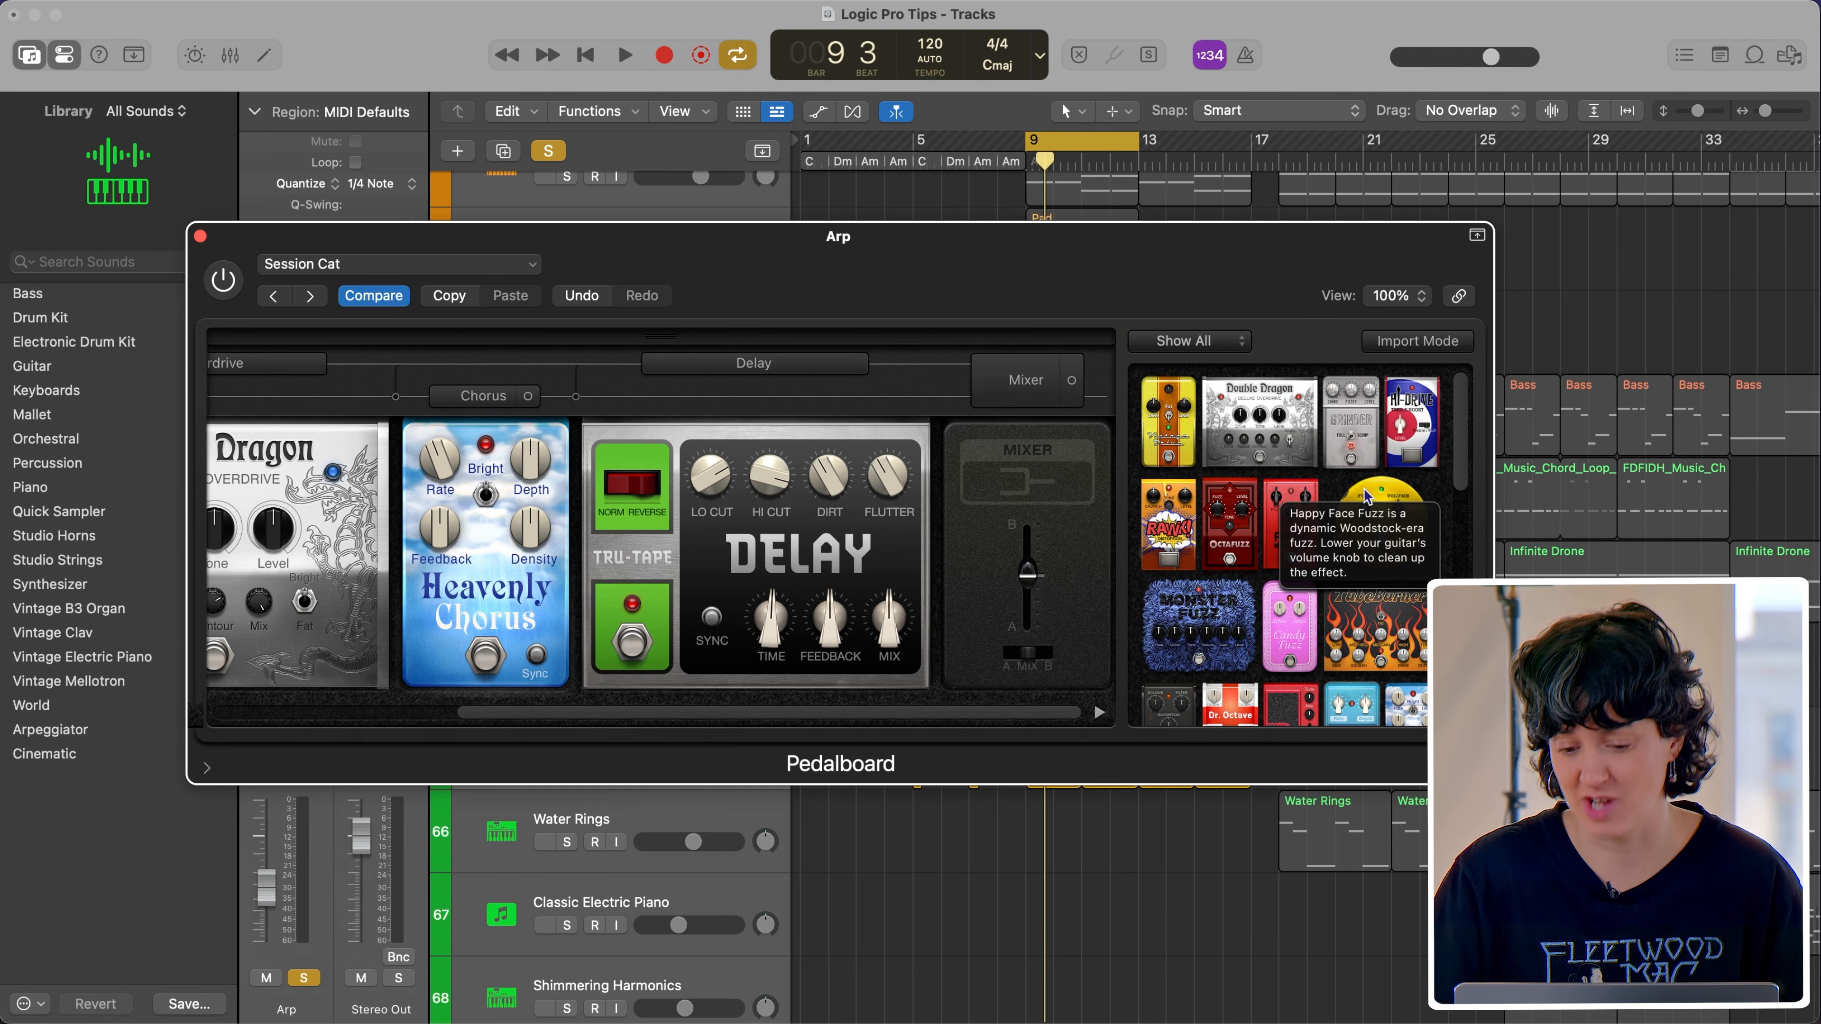
pyautogui.moveTo(1387, 529); pyautogui.dragTo(938, 547)
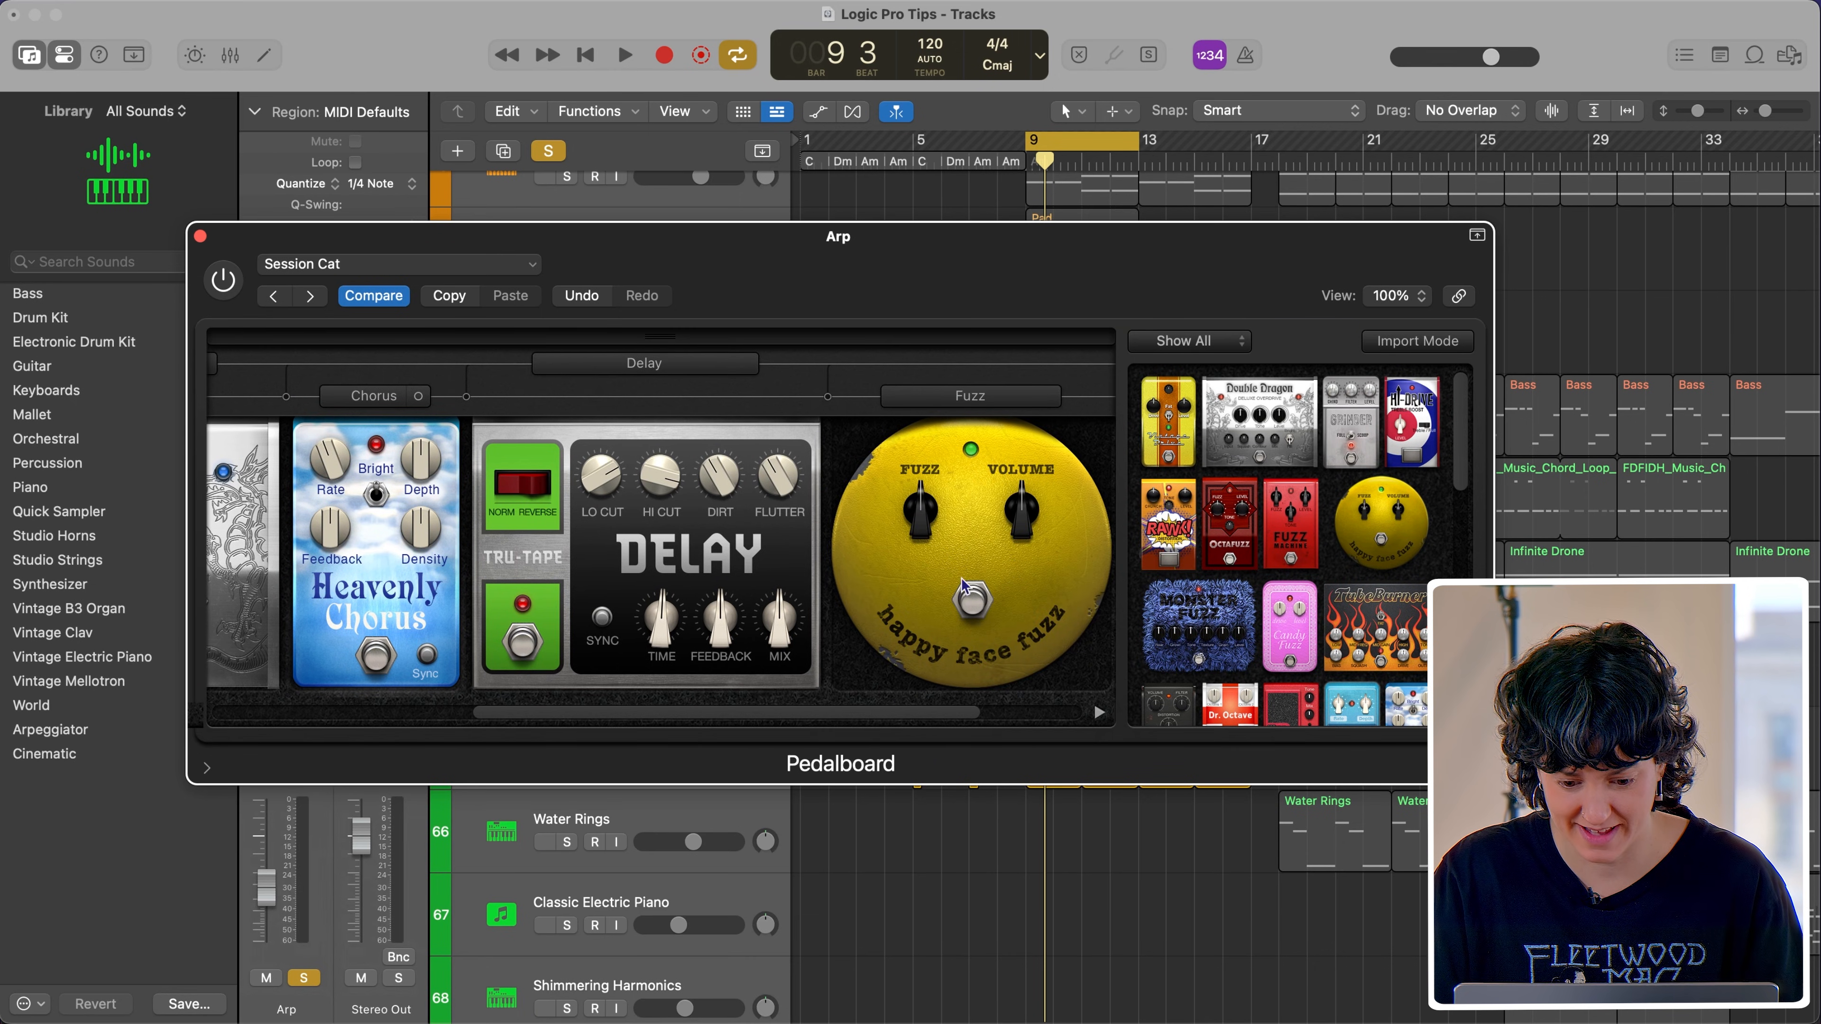
pyautogui.press('space')
pyautogui.click(223, 281)
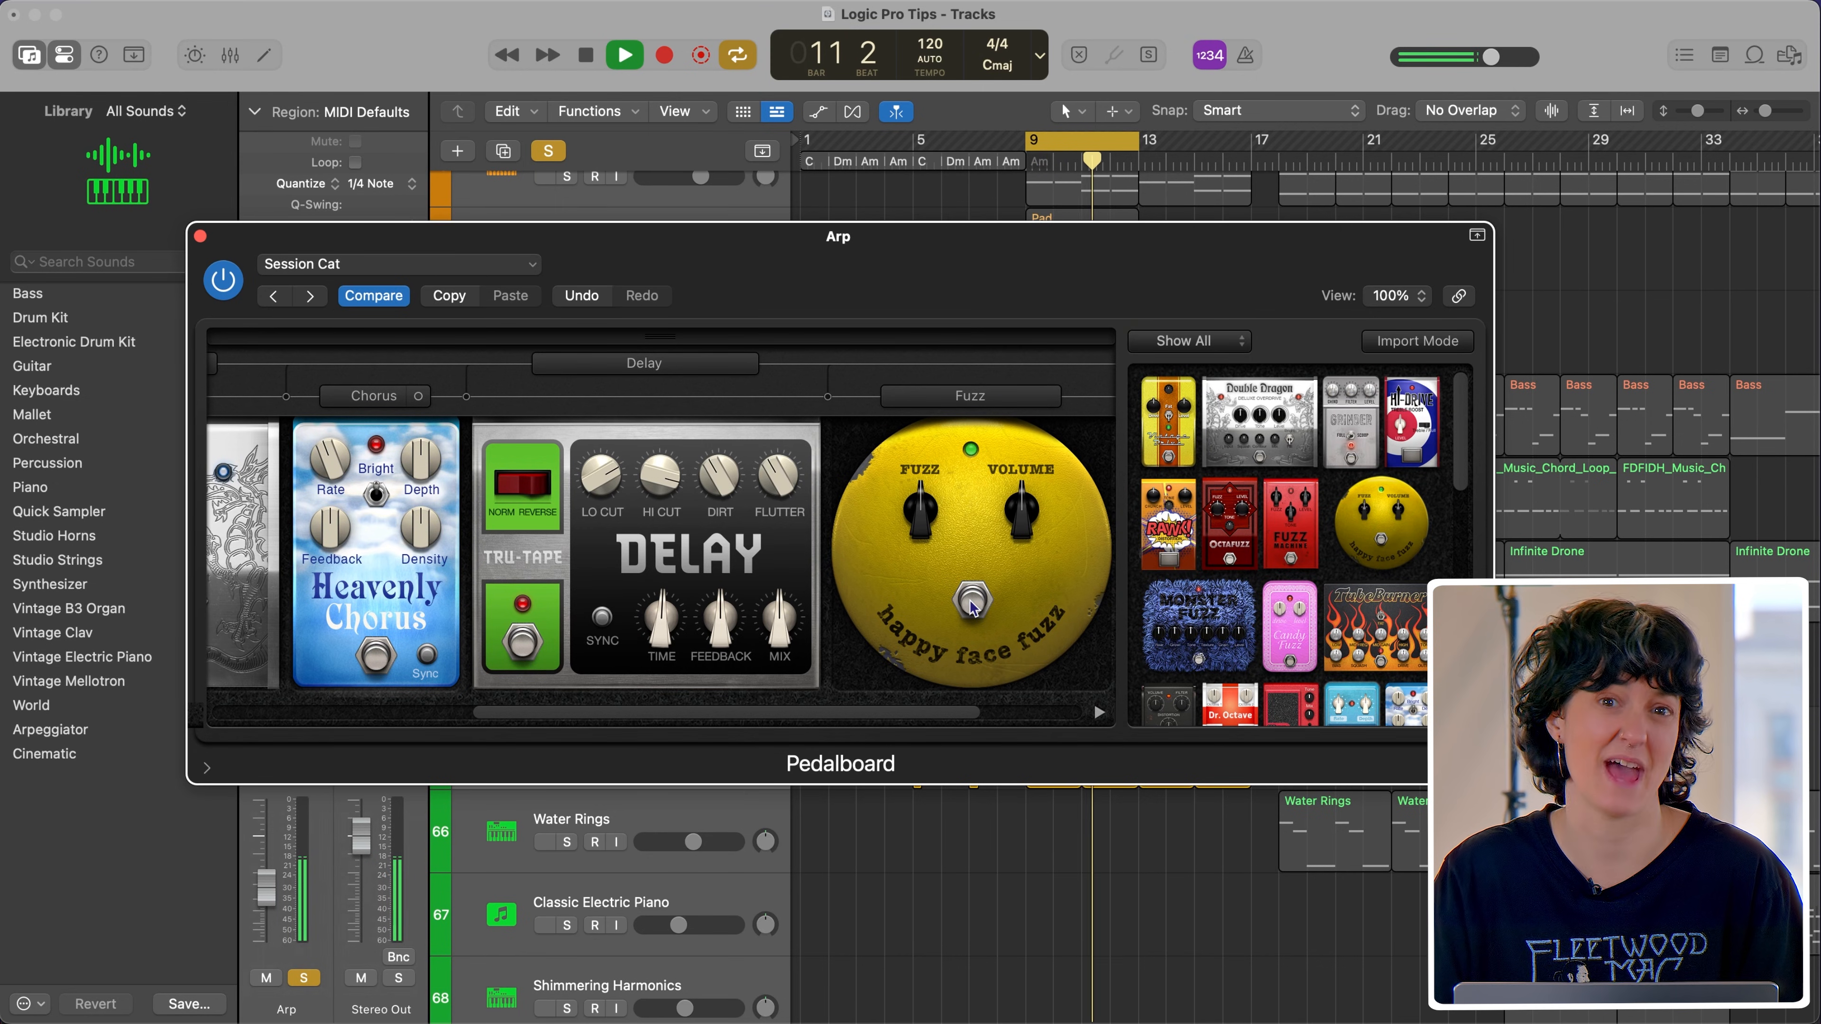
pyautogui.press('space')
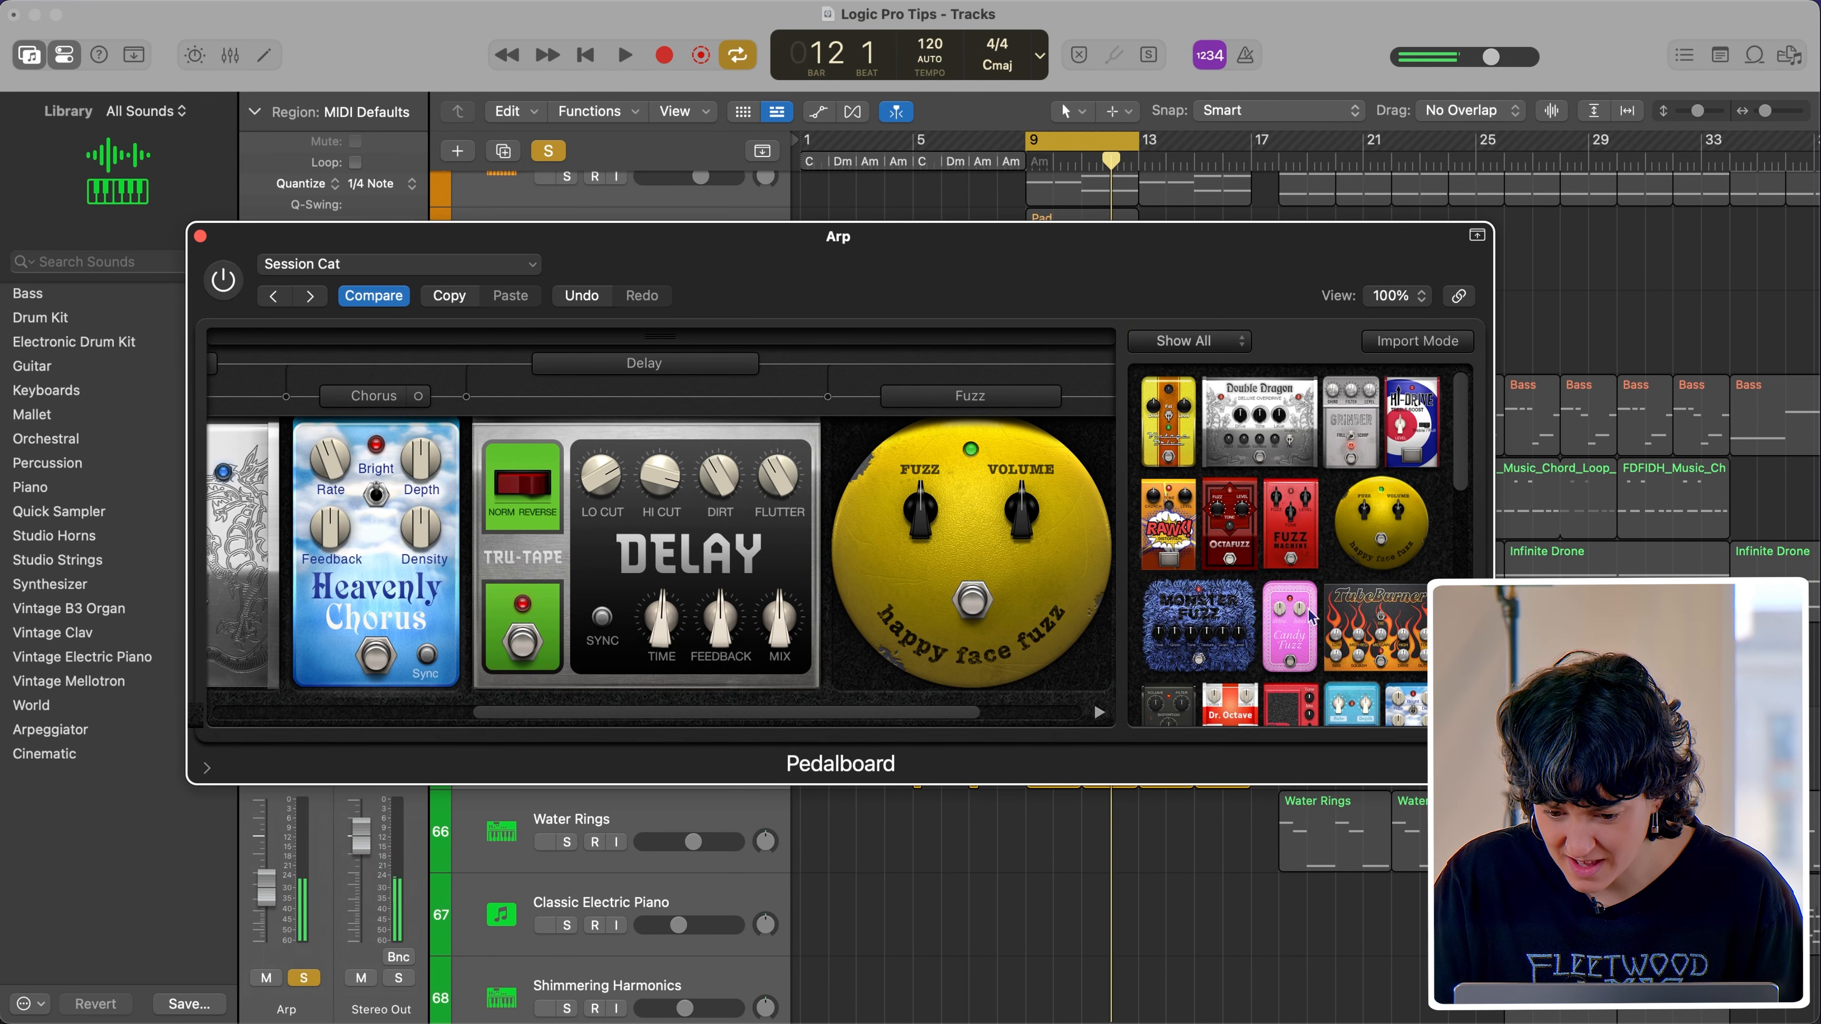
# Step: Replace the Happy Face Fuzz with the TubeBurner pedal and play the Arp, toggling Pedalboard's bypass
pyautogui.scroll(-1, 1333, 617)
pyautogui.moveTo(1381, 611); pyautogui.dragTo(915, 535)
pyautogui.press('space')
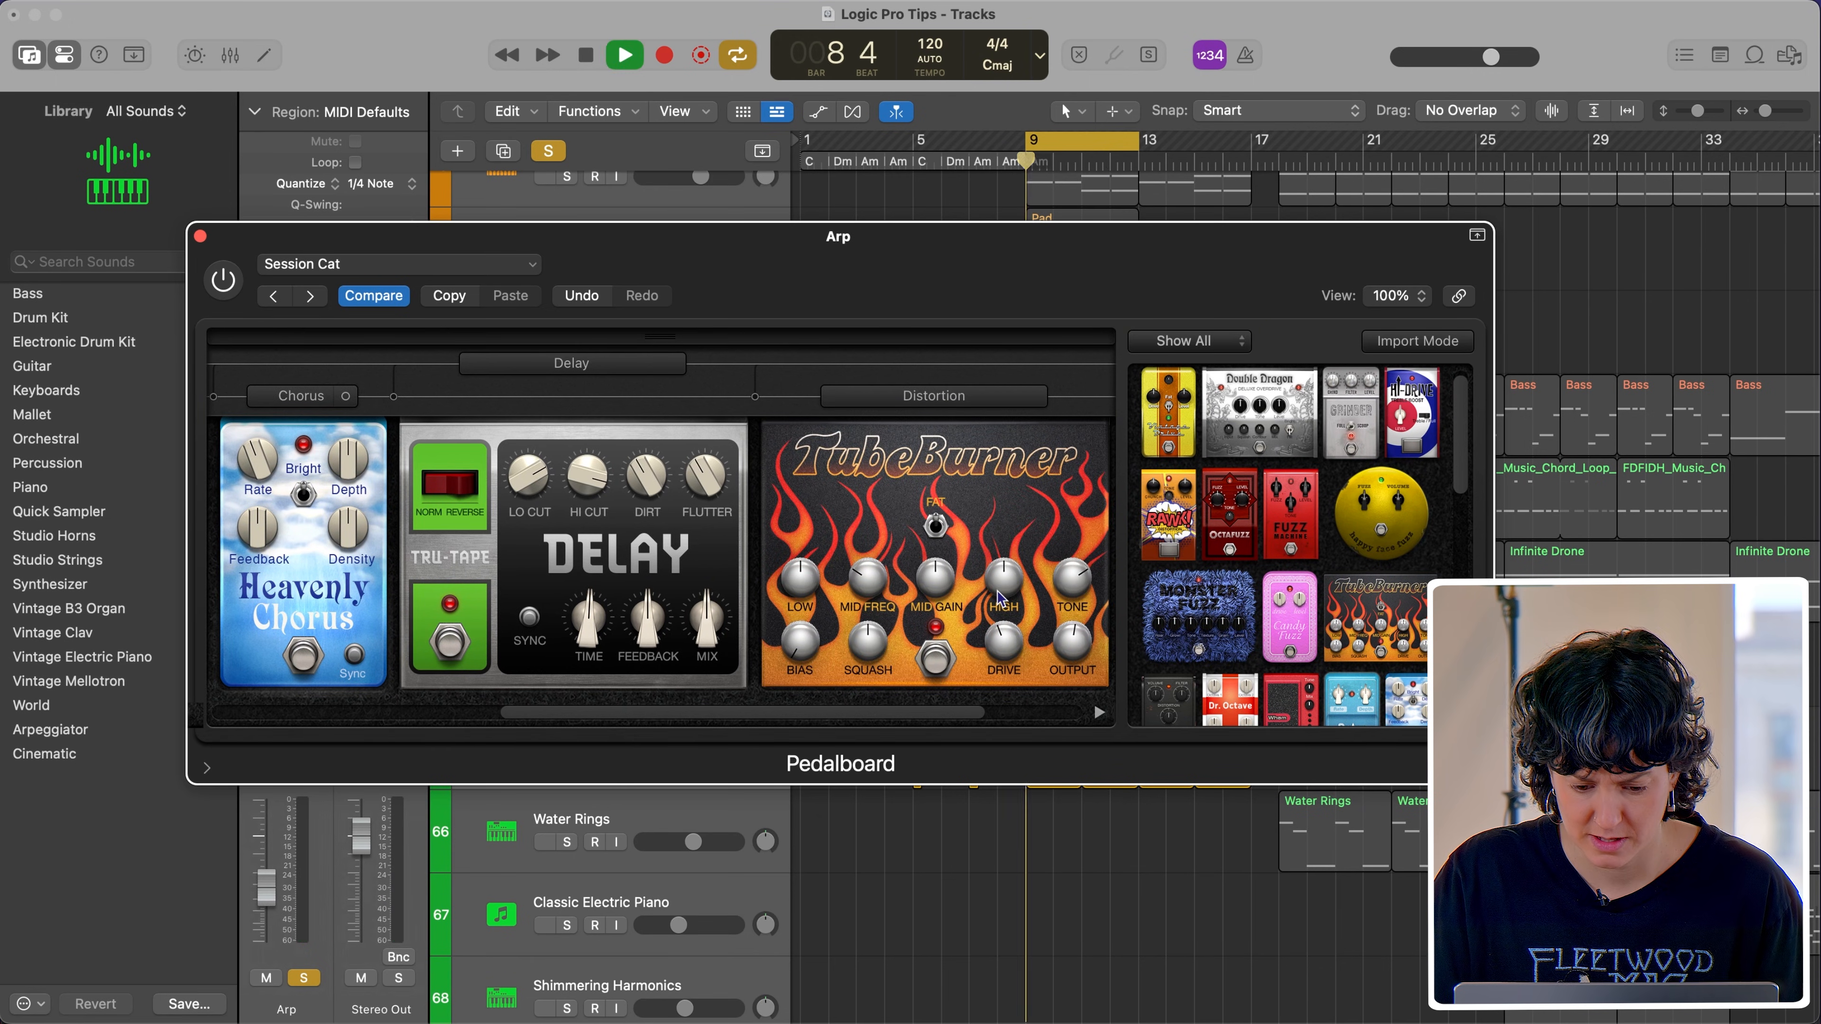
pyautogui.click(225, 281)
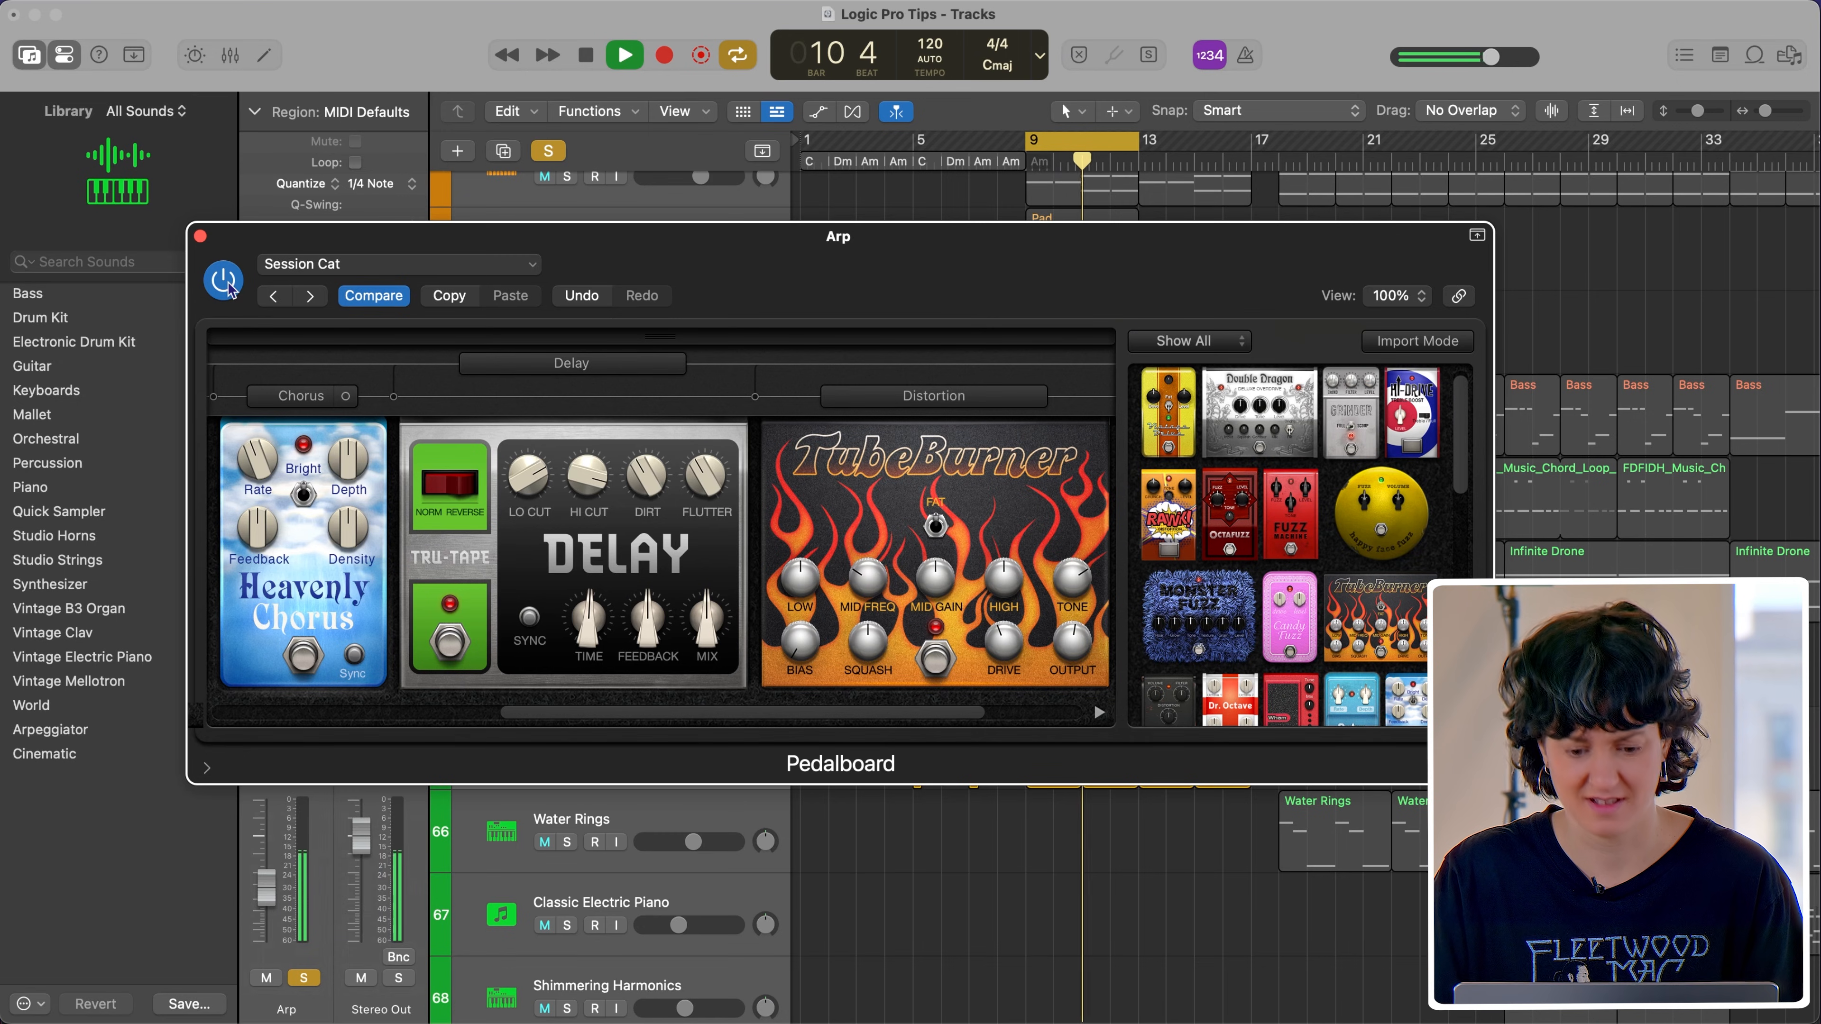
pyautogui.click(225, 281)
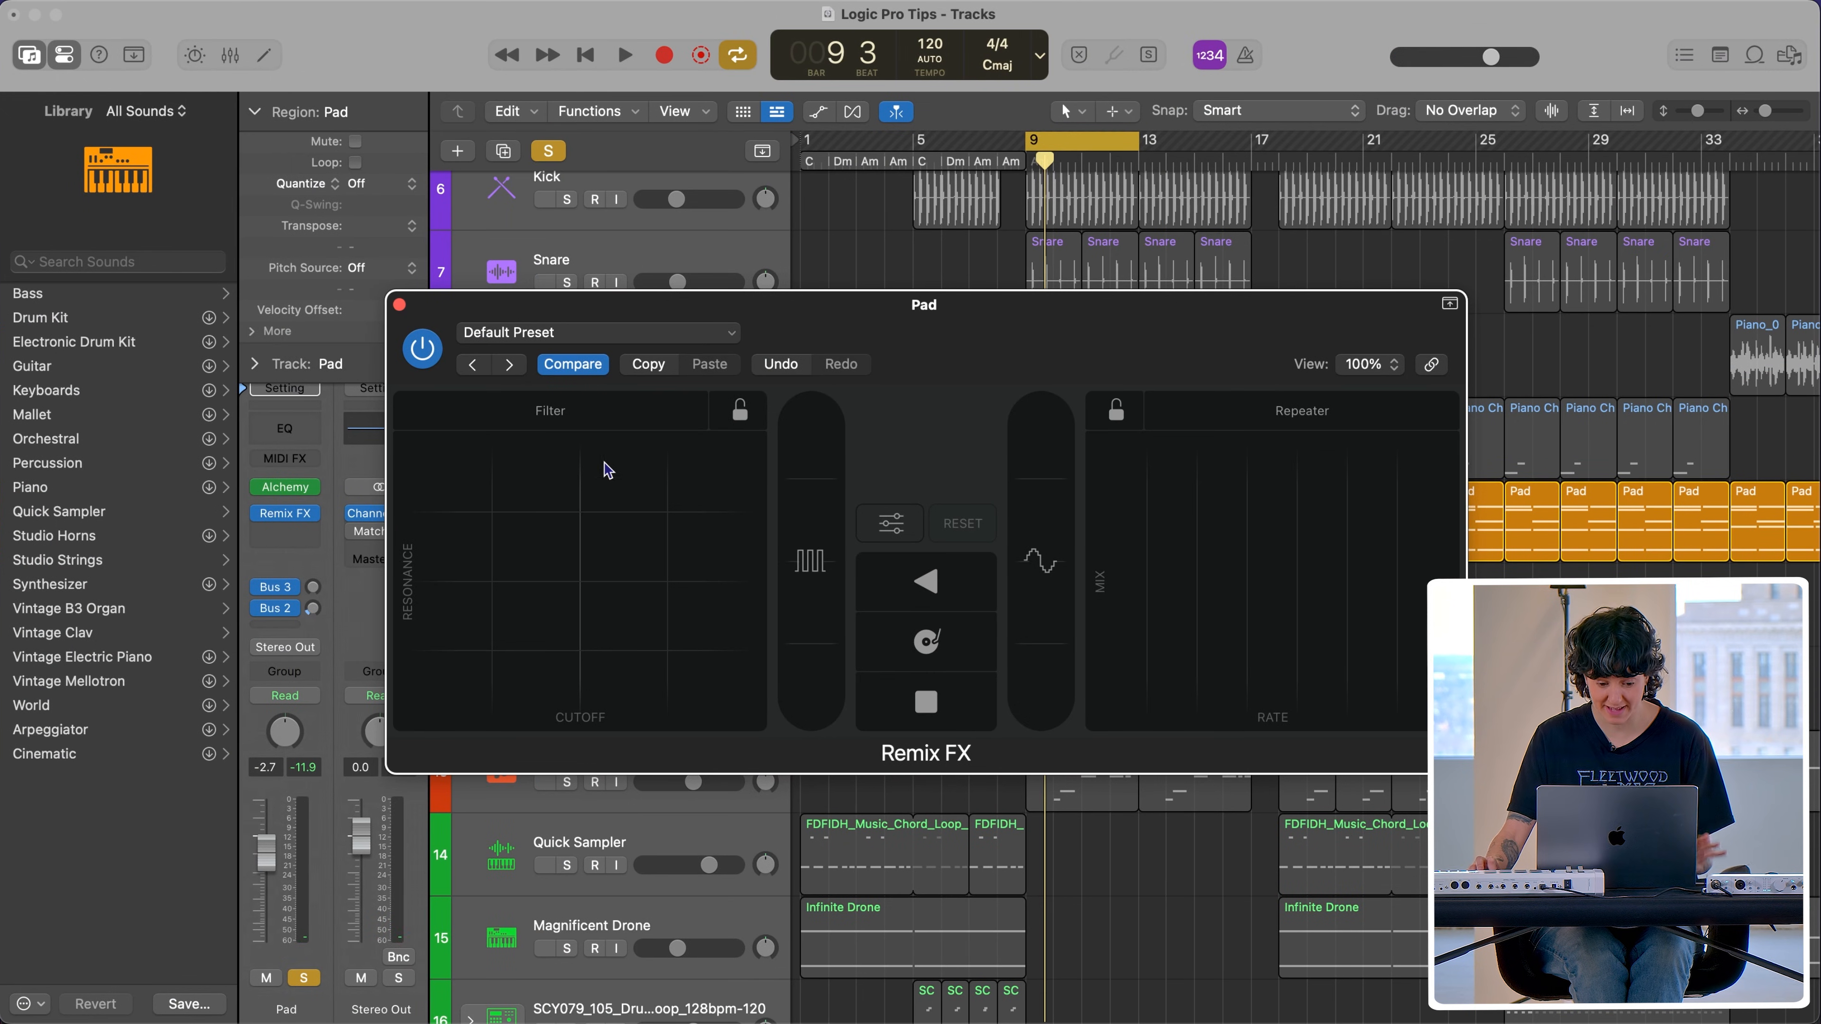
# Step: Show the effect choices of both Remix FX XY pads on the Pad track, keeping Filter and Repeater
pyautogui.click(570, 423)
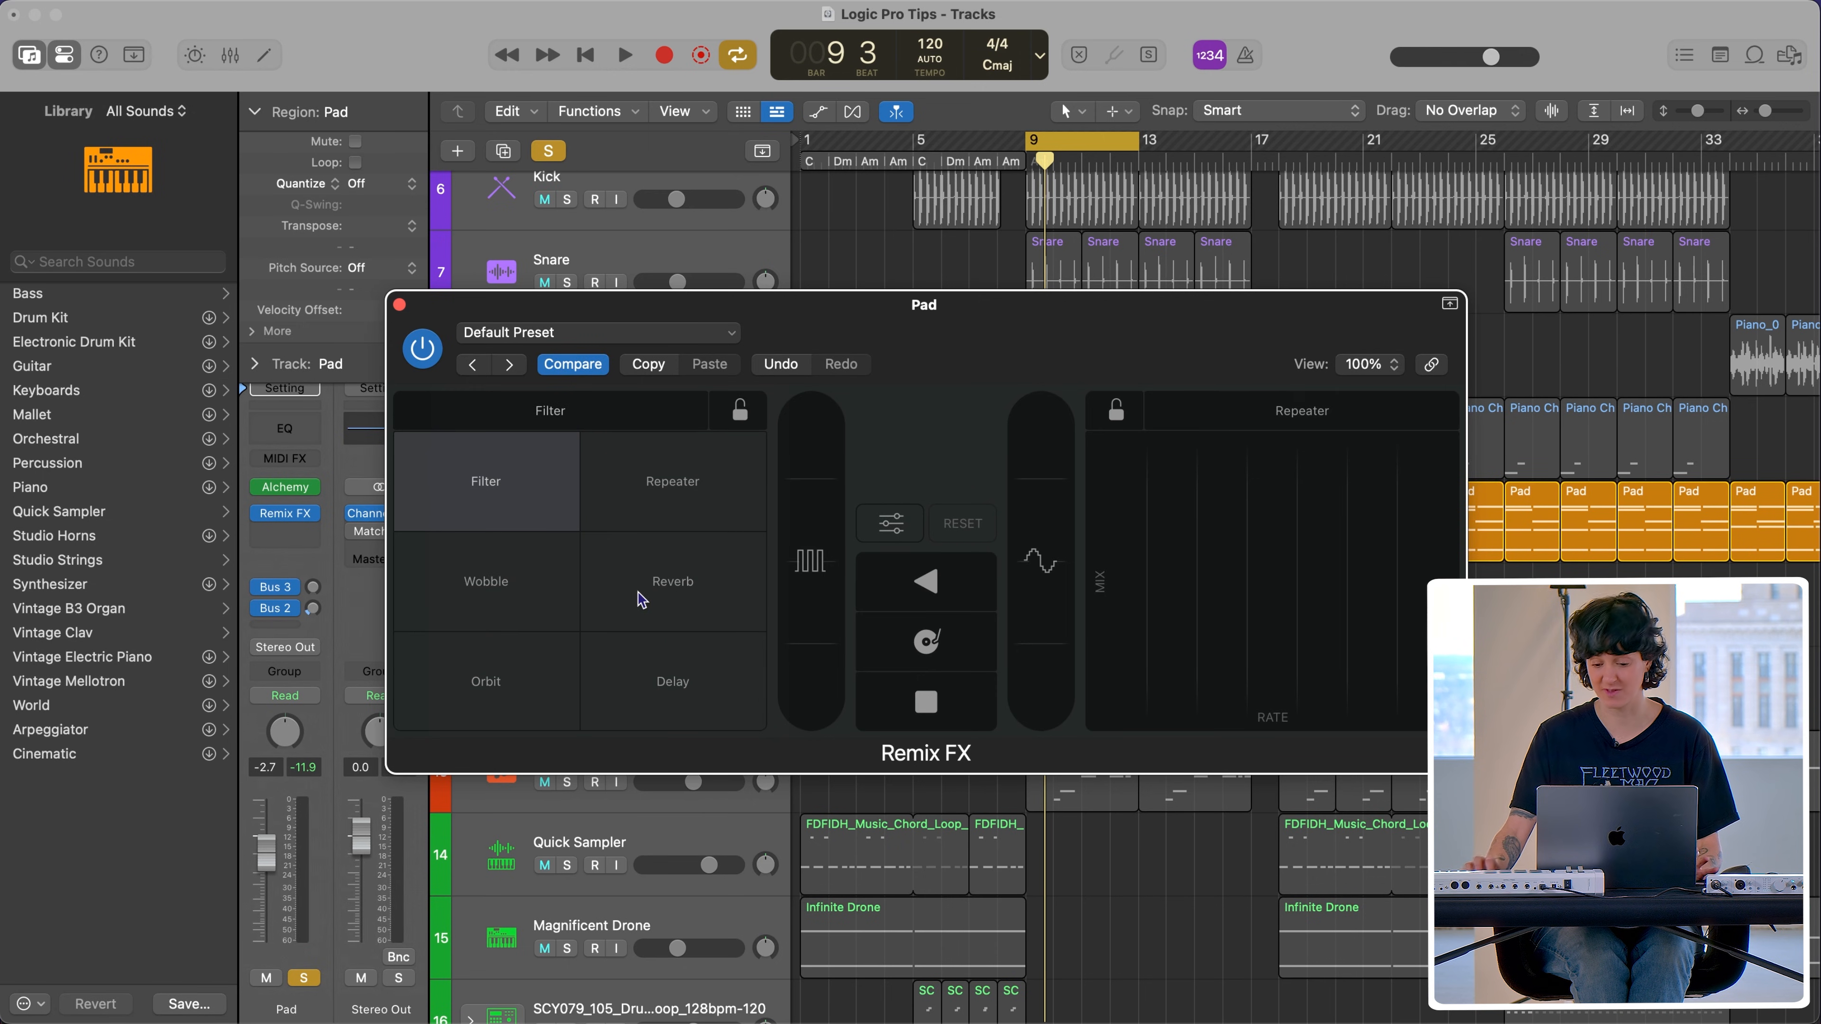
pyautogui.click(1323, 409)
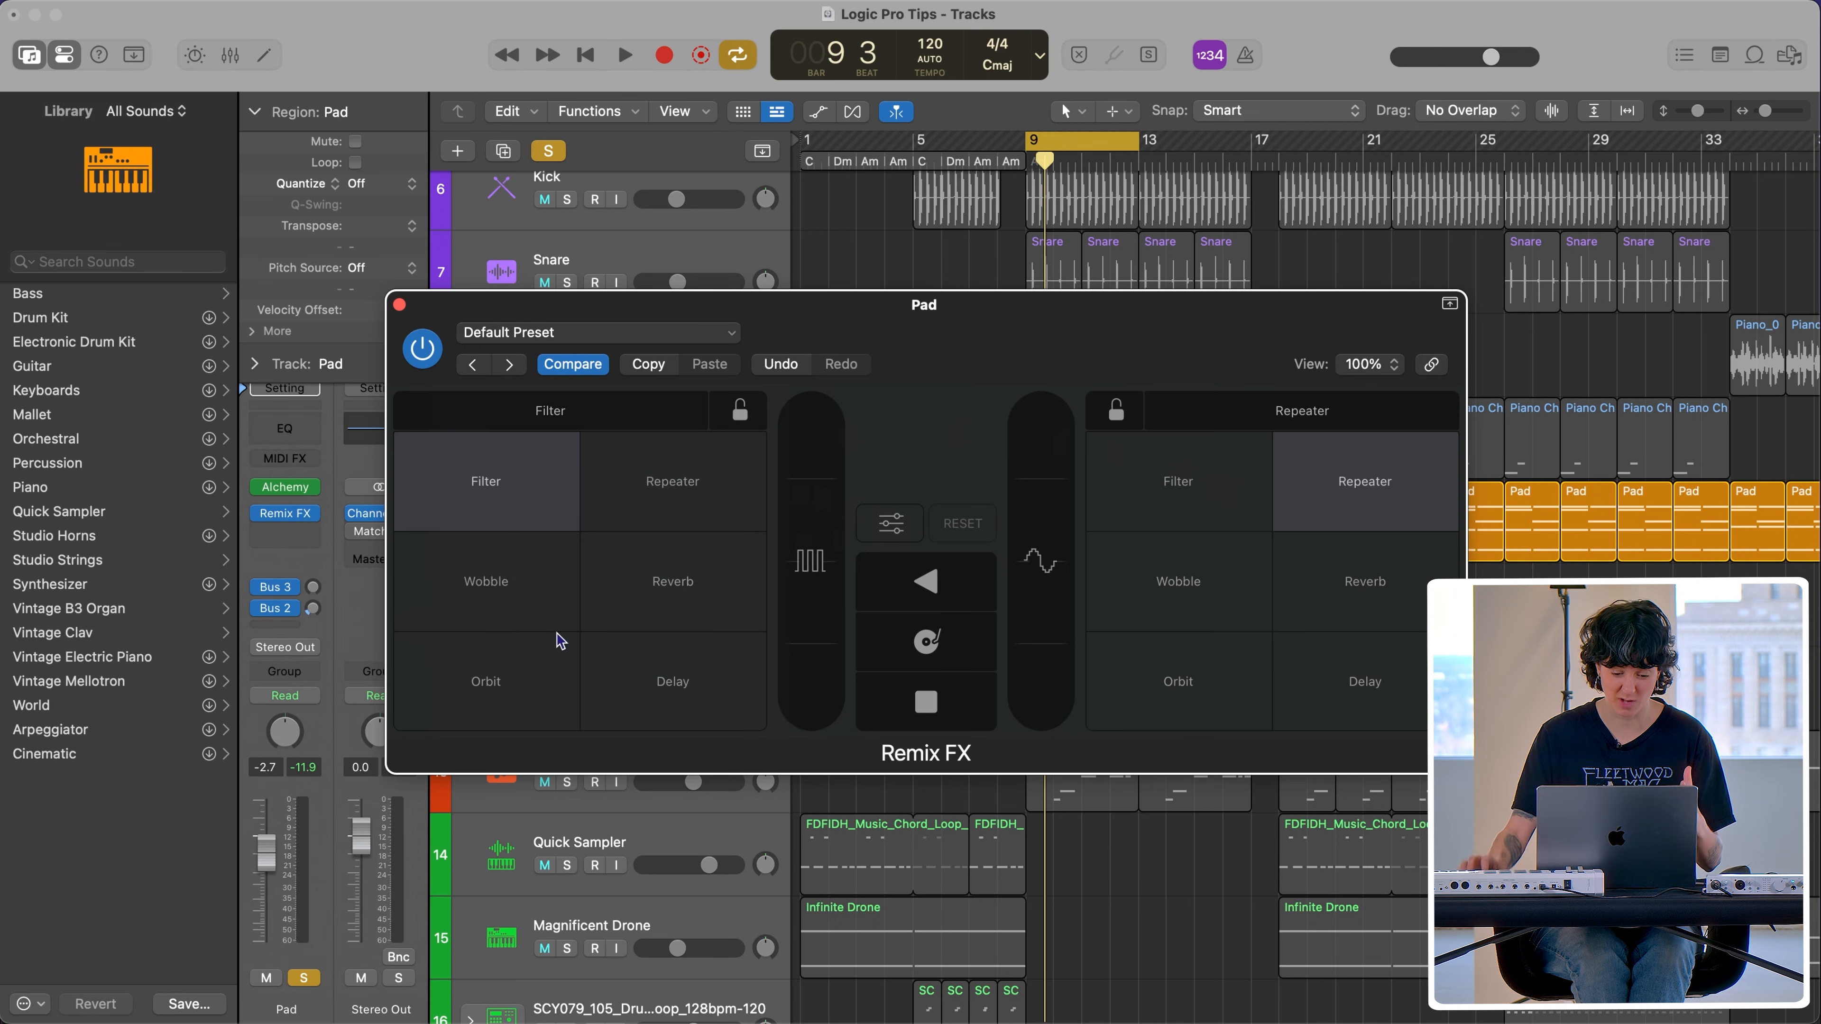
pyautogui.click(499, 485)
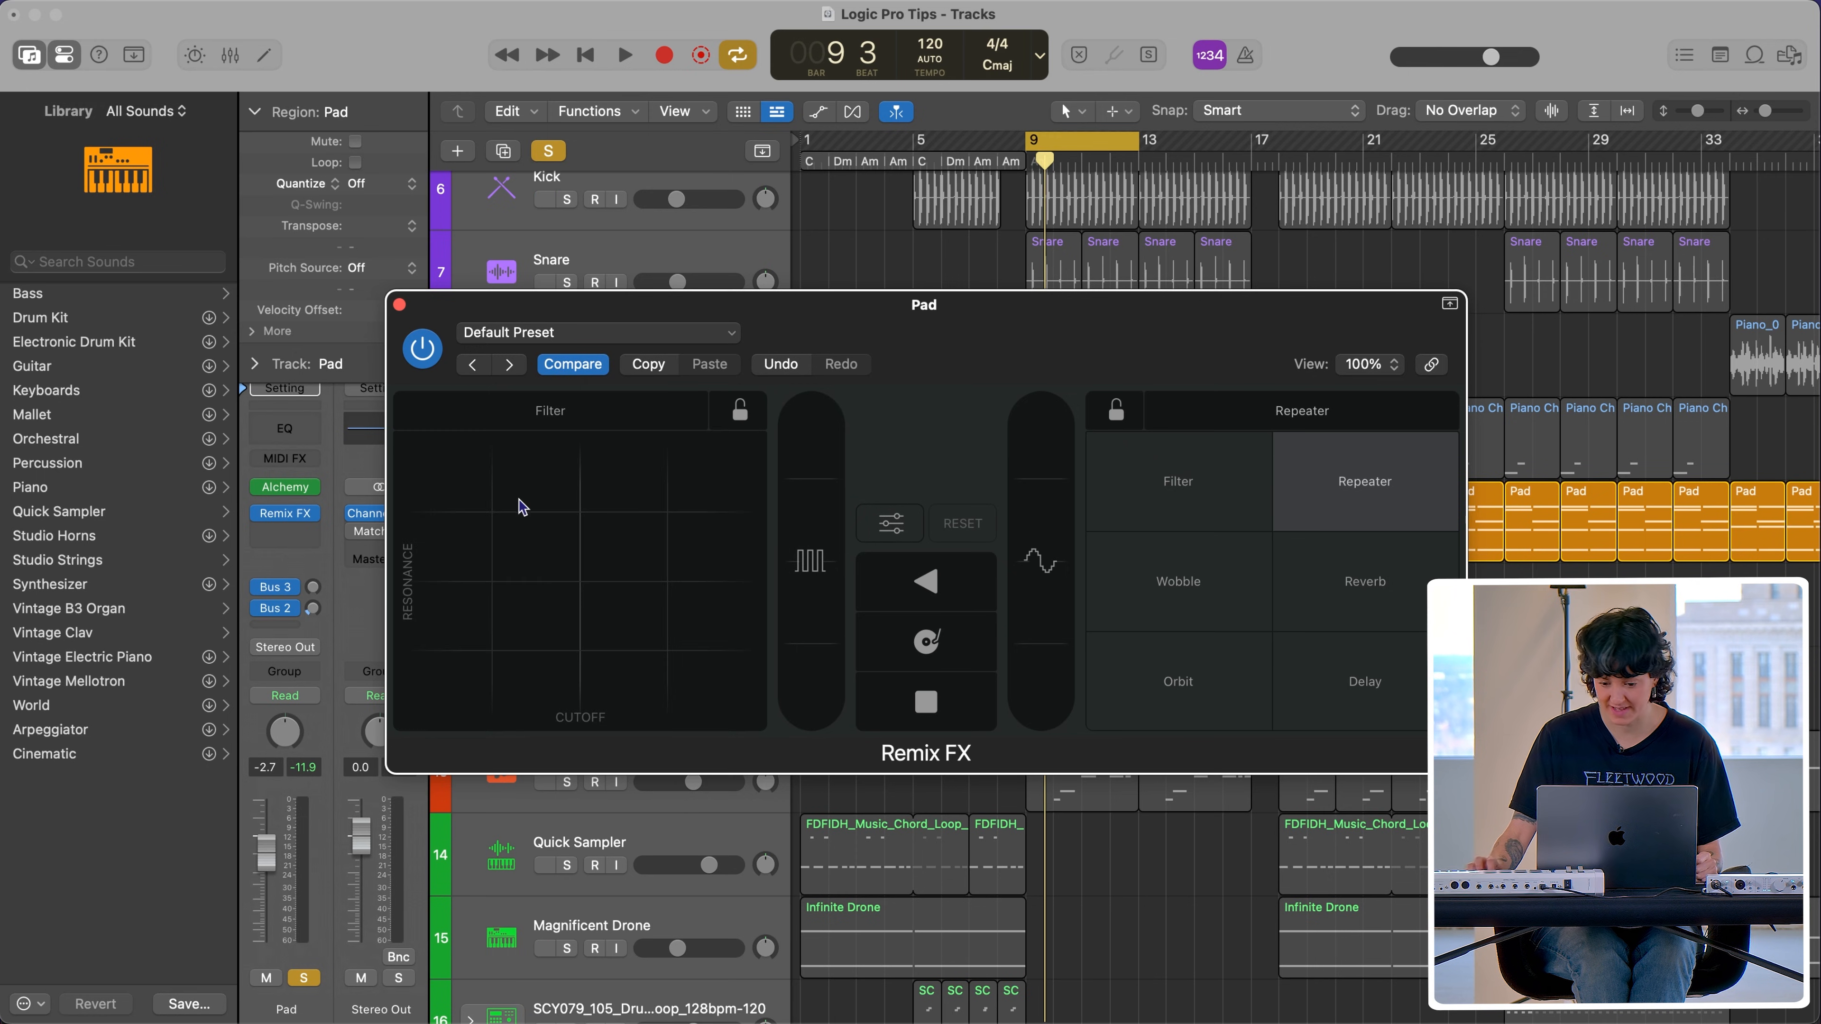
pyautogui.click(1312, 439)
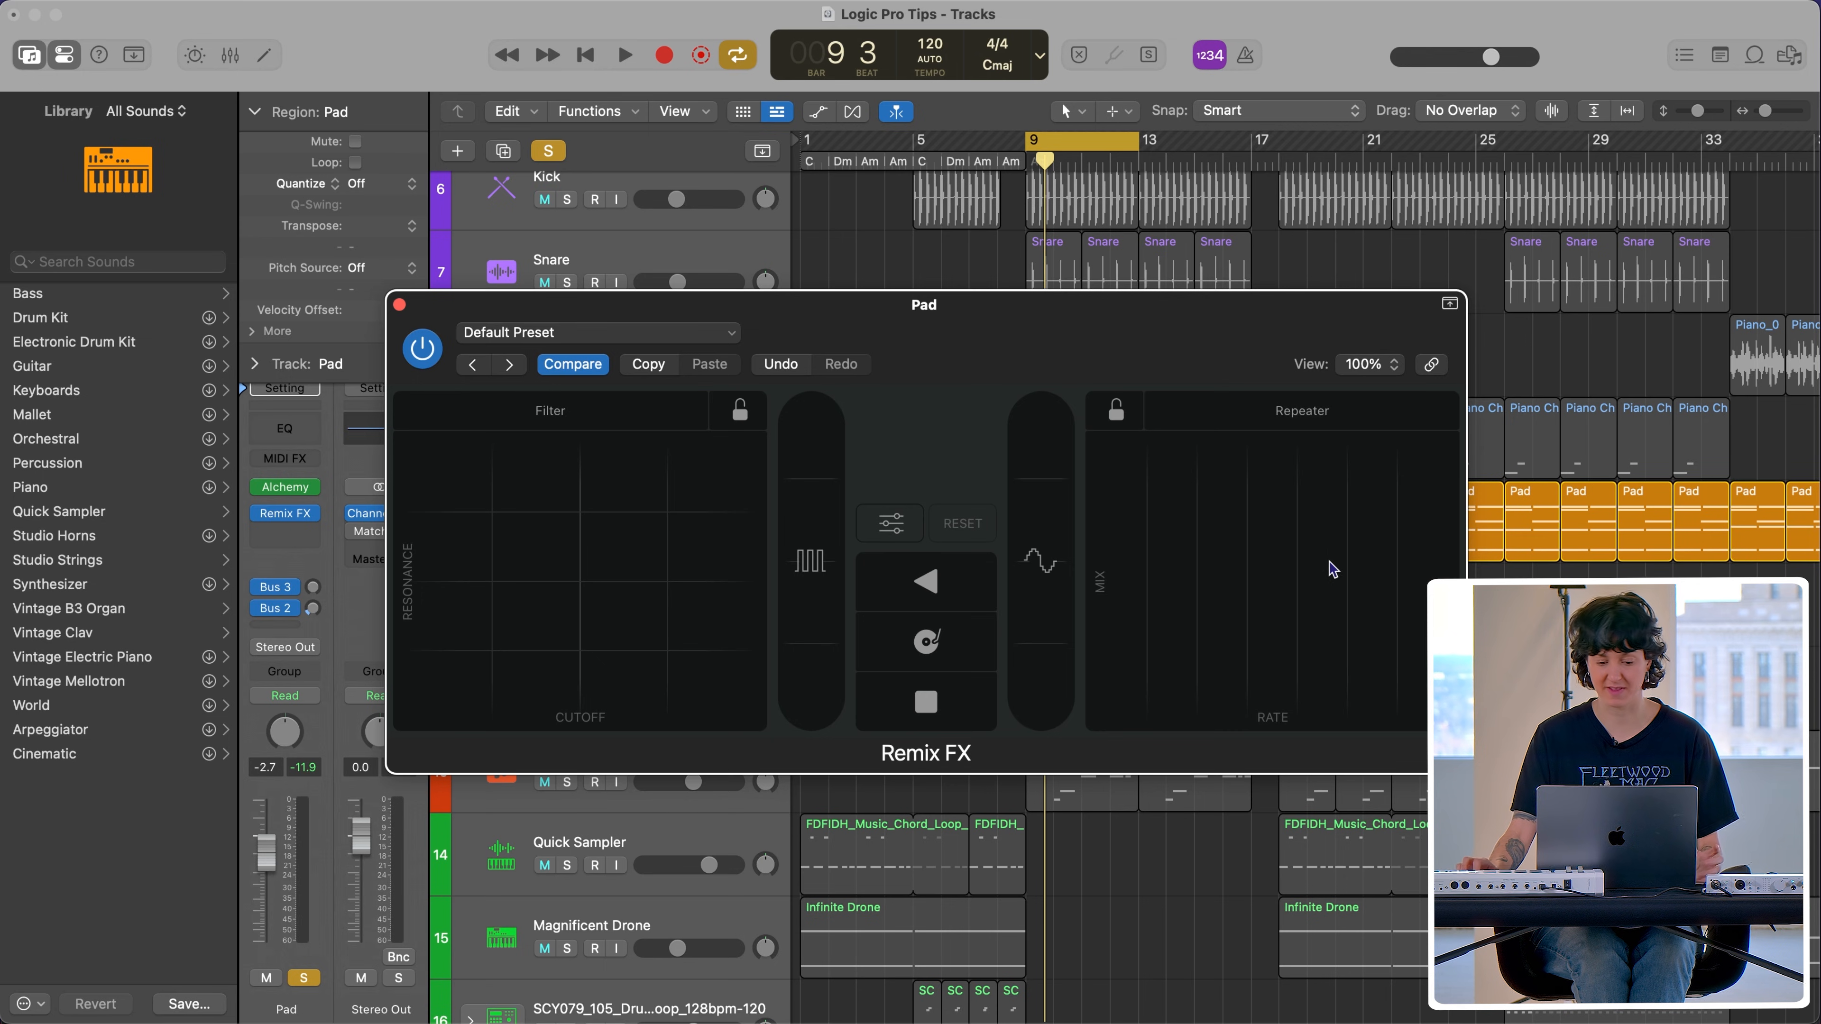
# Step: Play the Pad track and perform with Remix FX's Filter and Repeater XY pads
pyautogui.press('space')
pyautogui.moveTo(589, 536); pyautogui.dragTo(528, 541)
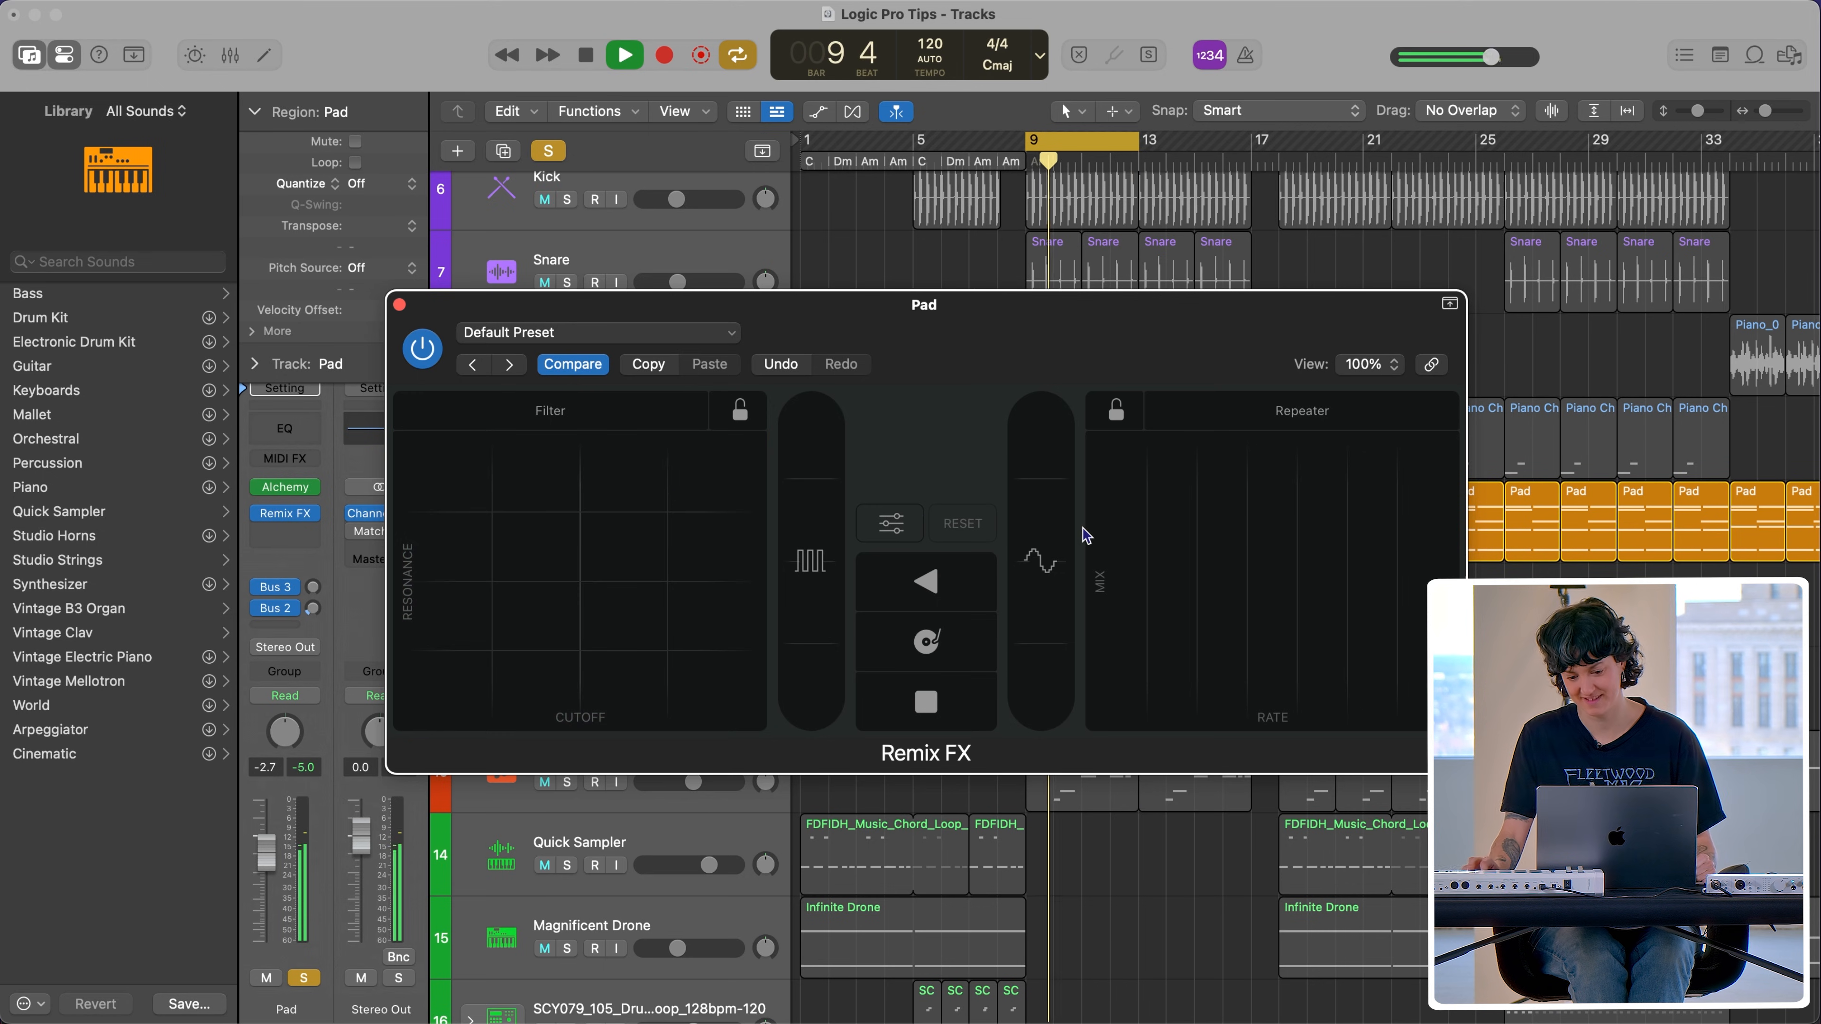
pyautogui.moveTo(1214, 546); pyautogui.dragTo(1214, 541)
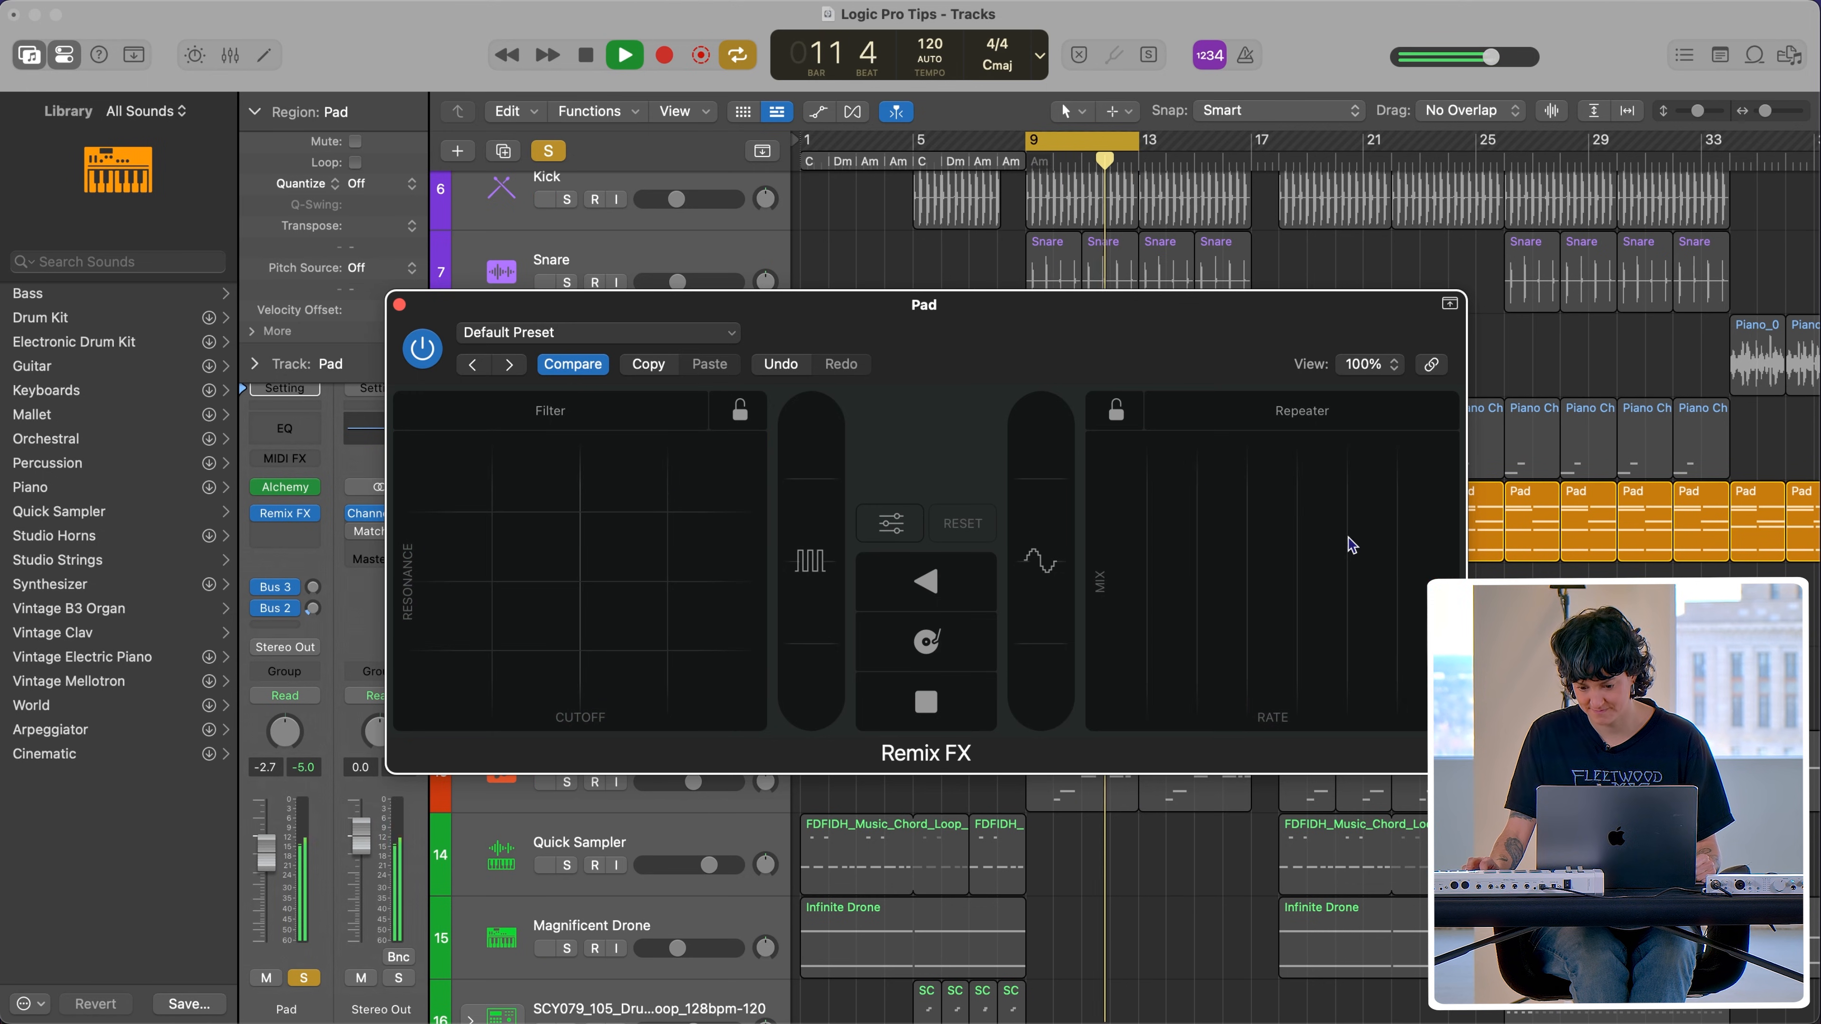
pyautogui.moveTo(1348, 536); pyautogui.dragTo(1356, 537)
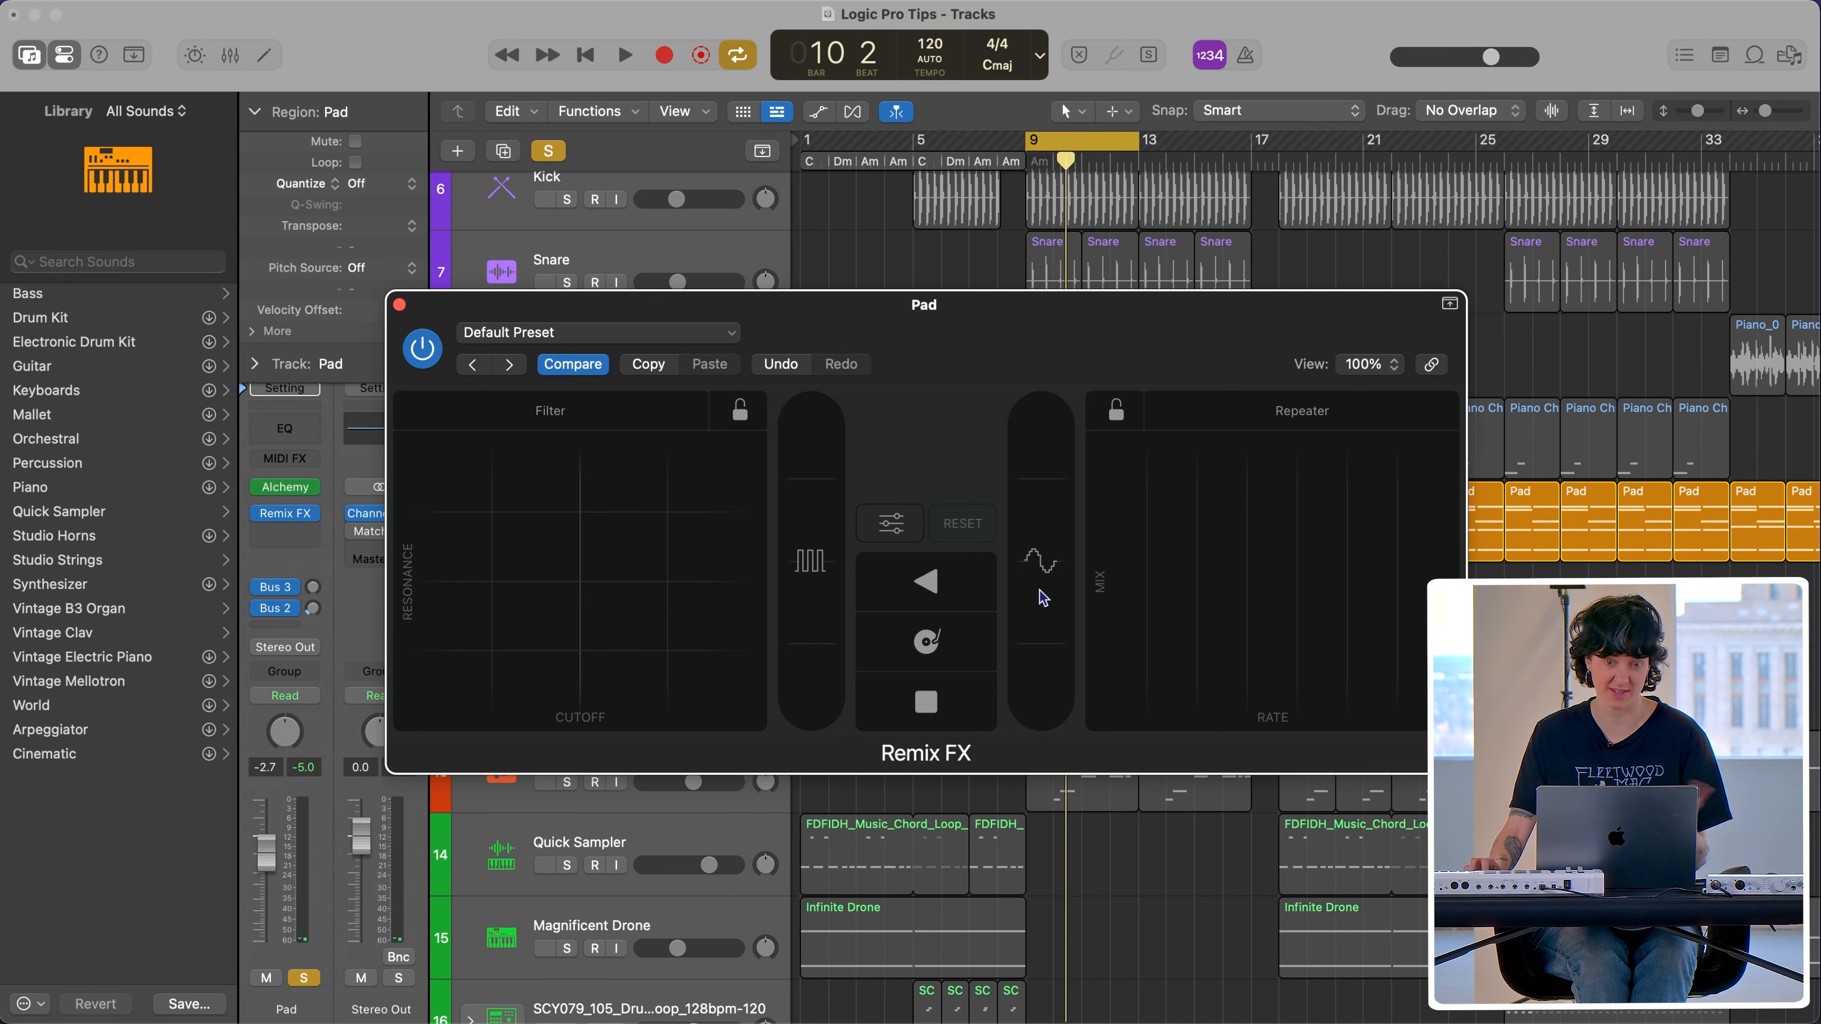
# Step: Play the Pad track and perform with Remix FX's gater and downsampler sliders
pyautogui.press('space')
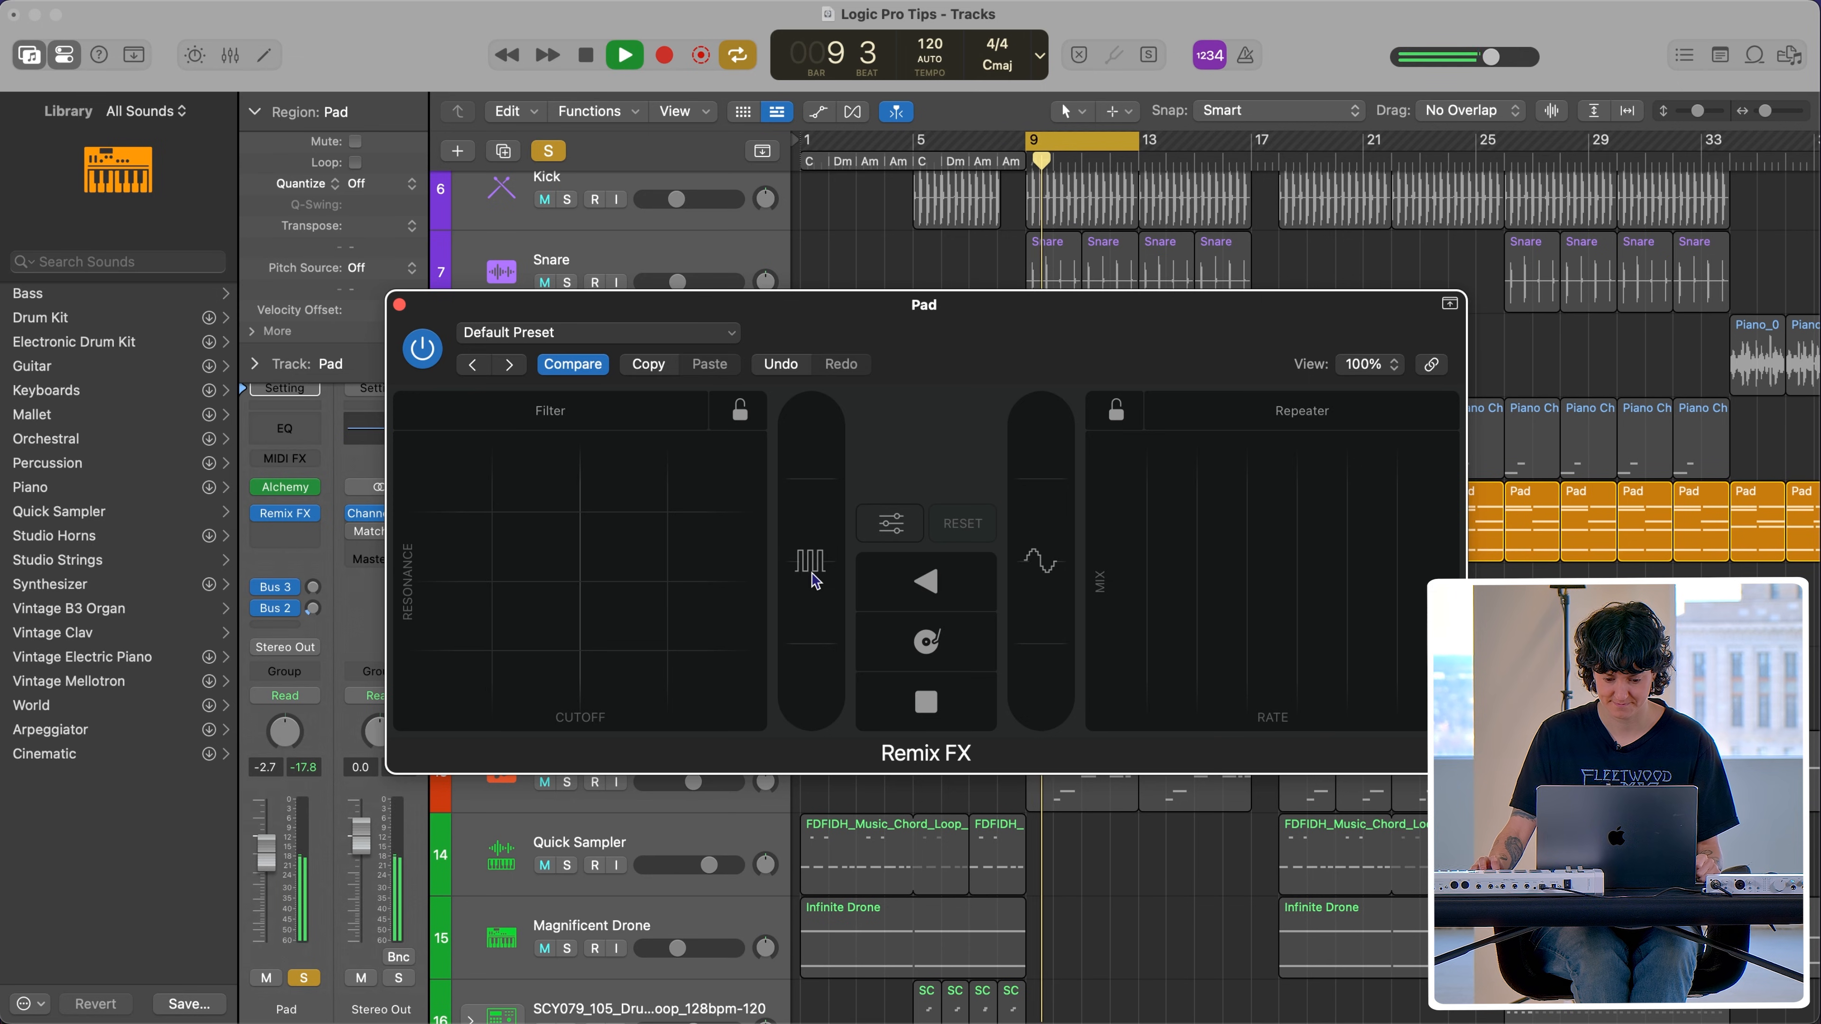
pyautogui.click(814, 578)
pyautogui.moveTo(814, 578); pyautogui.dragTo(810, 527)
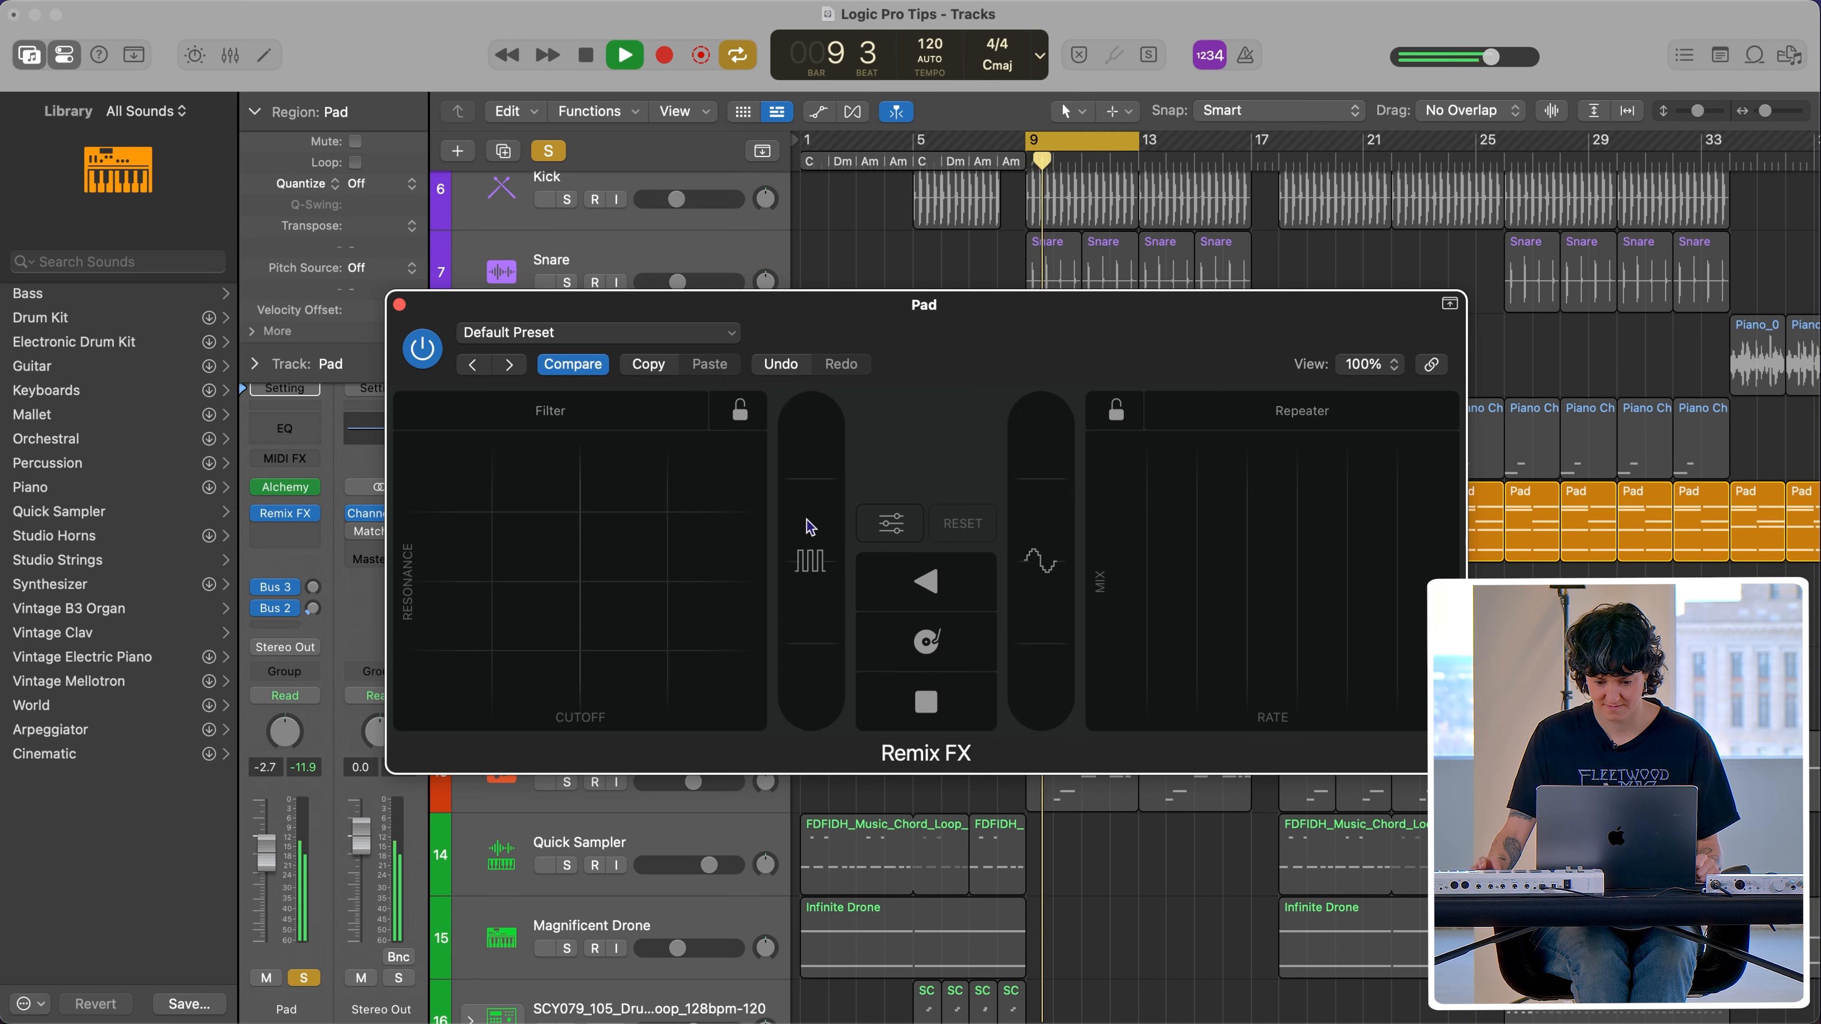
pyautogui.moveTo(1039, 570); pyautogui.dragTo(1040, 524)
# Step: Play the Pad track and trigger Remix FX's reverse, scratch and tape stop effects
pyautogui.press('space')
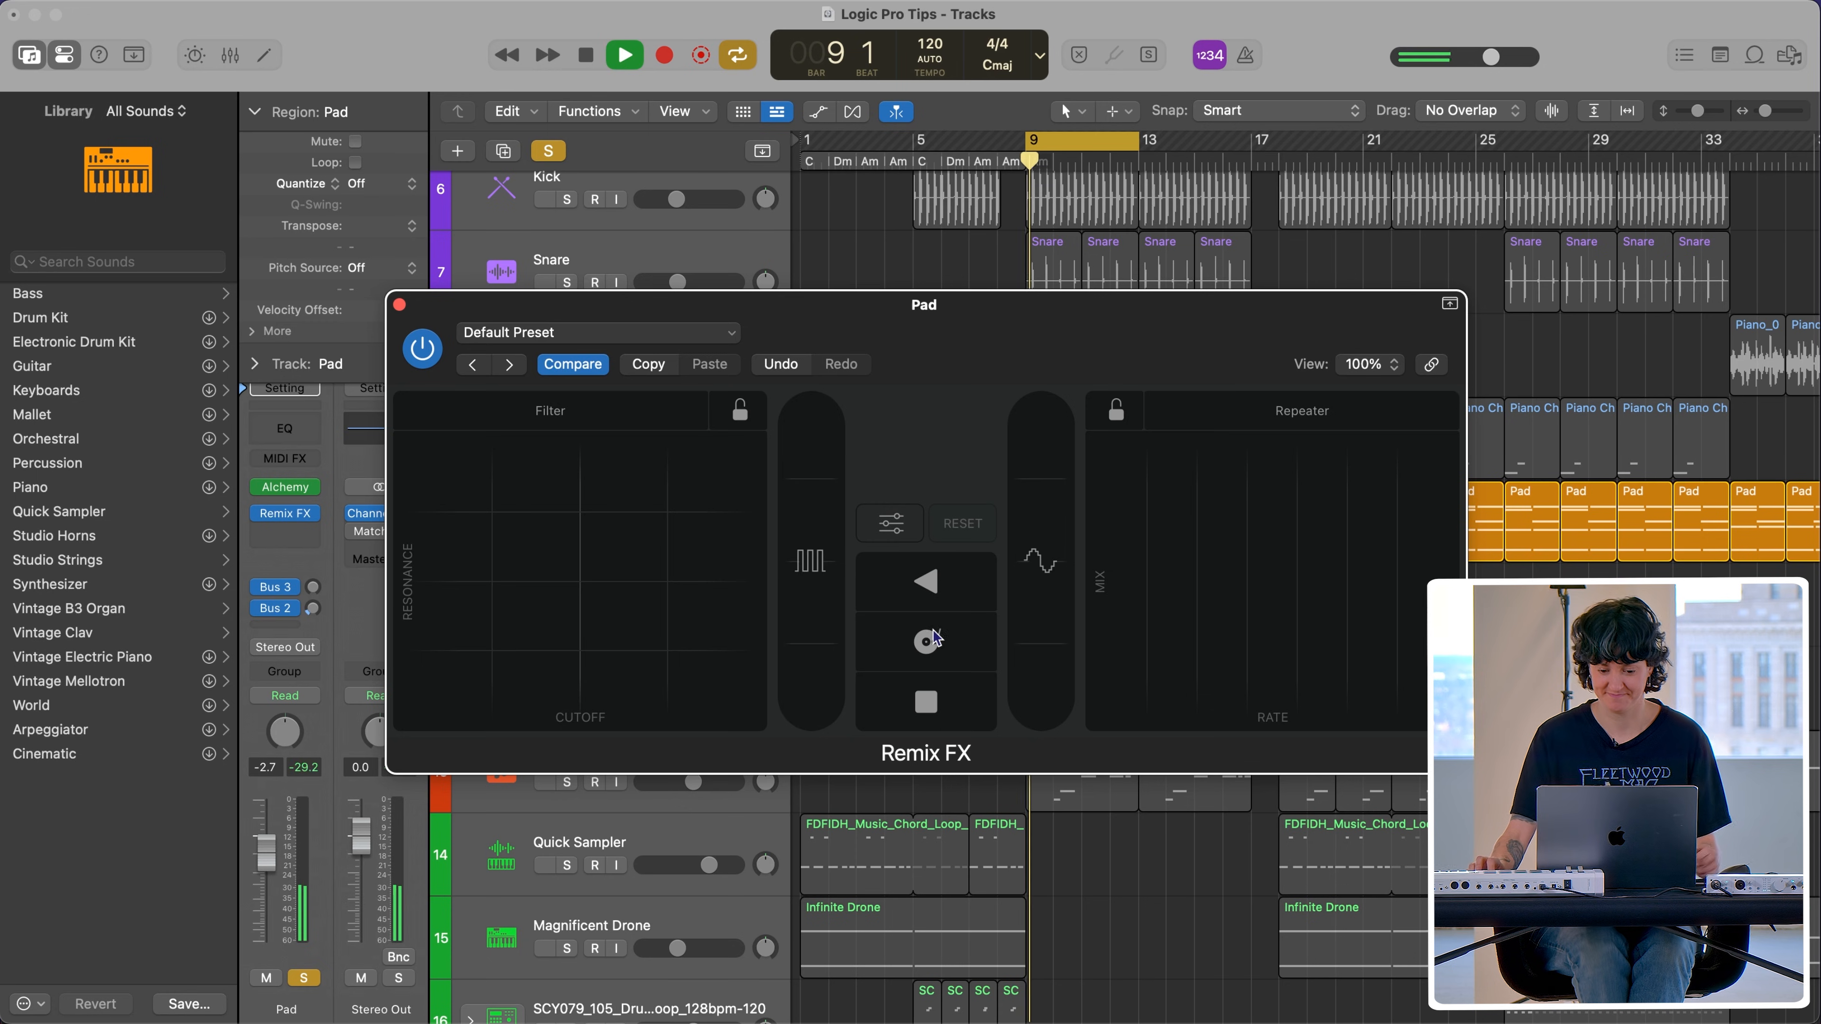
pyautogui.click(948, 590)
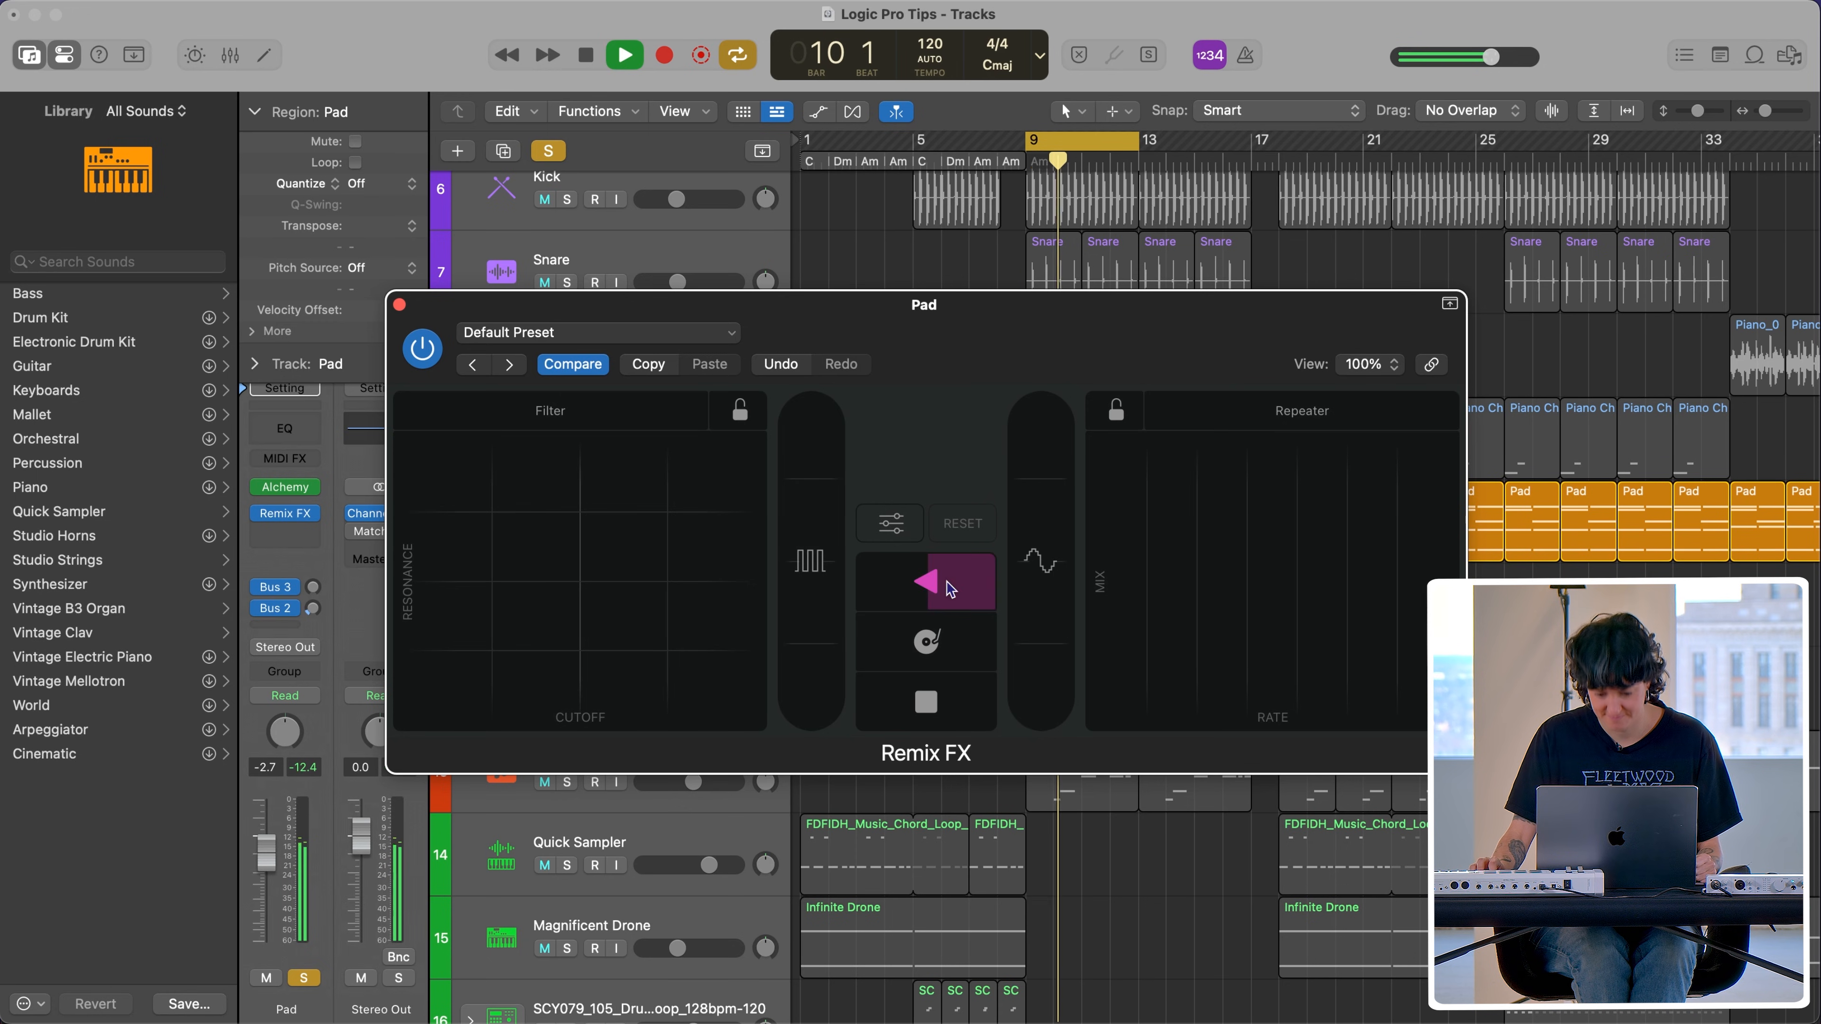
pyautogui.moveTo(948, 589); pyautogui.dragTo(912, 608)
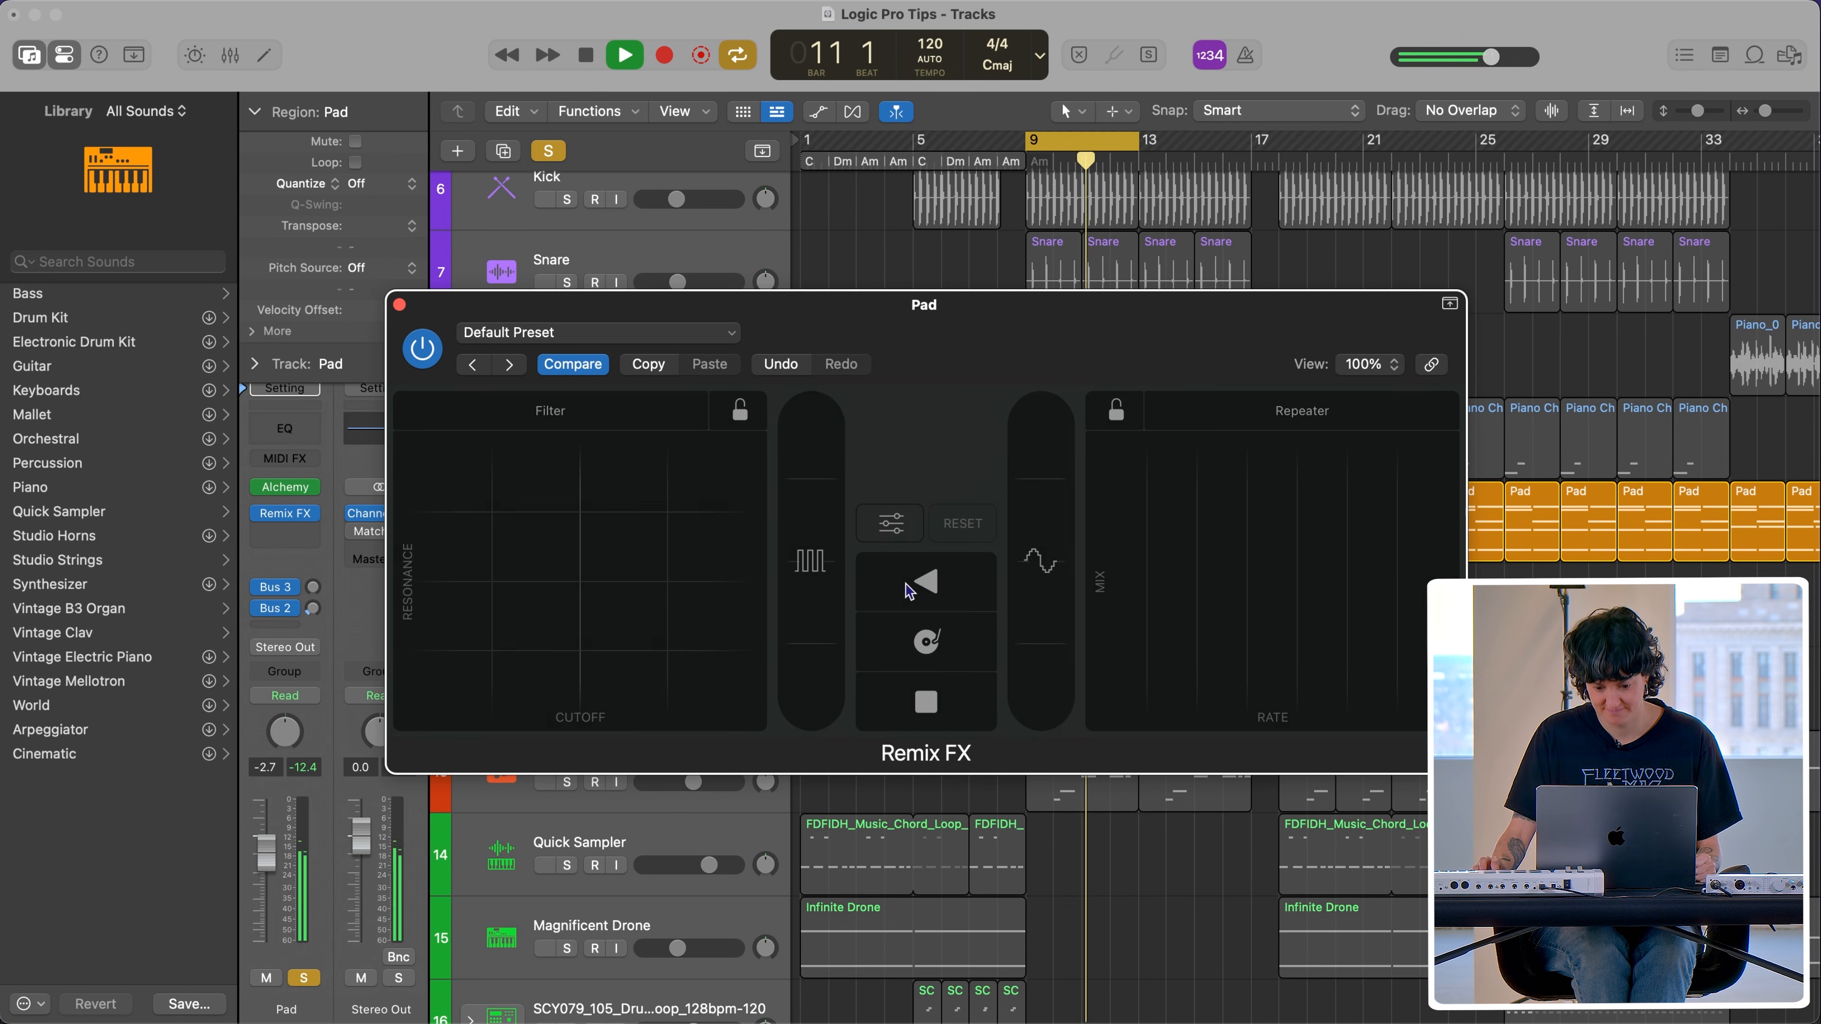
pyautogui.click(909, 591)
pyautogui.click(930, 650)
pyautogui.click(927, 650)
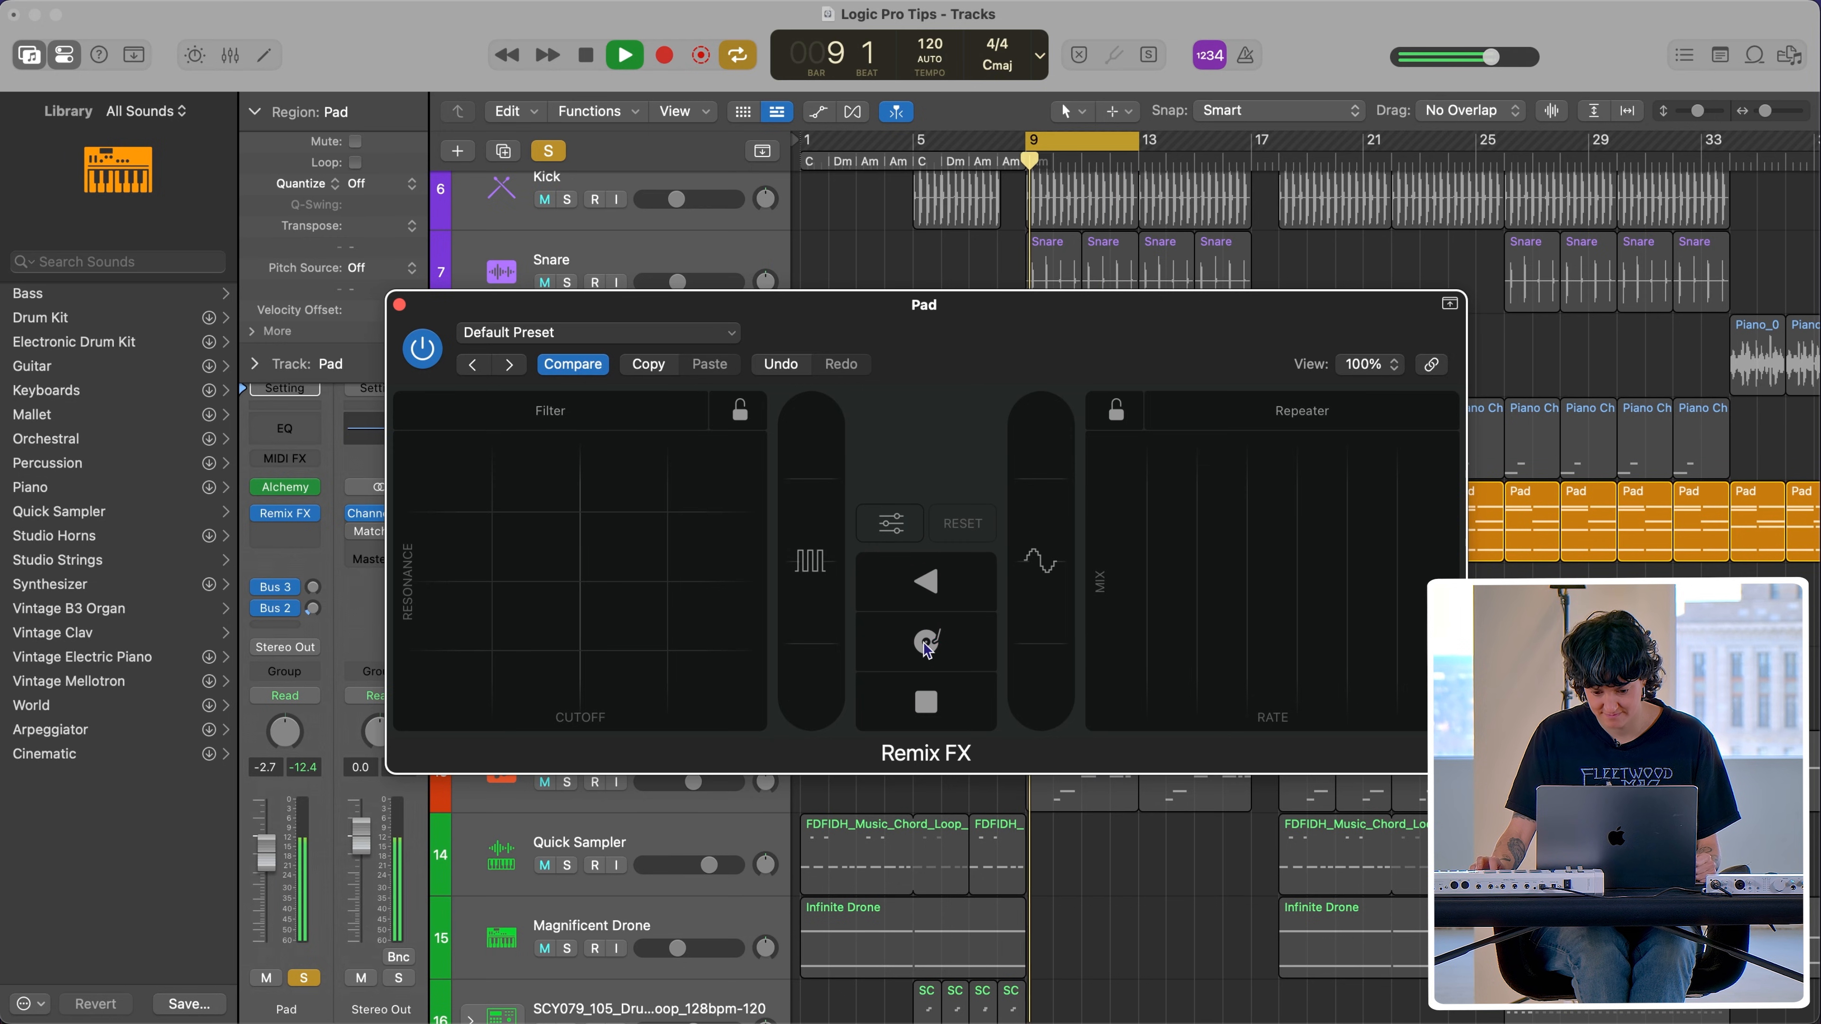
pyautogui.click(929, 649)
pyautogui.click(925, 651)
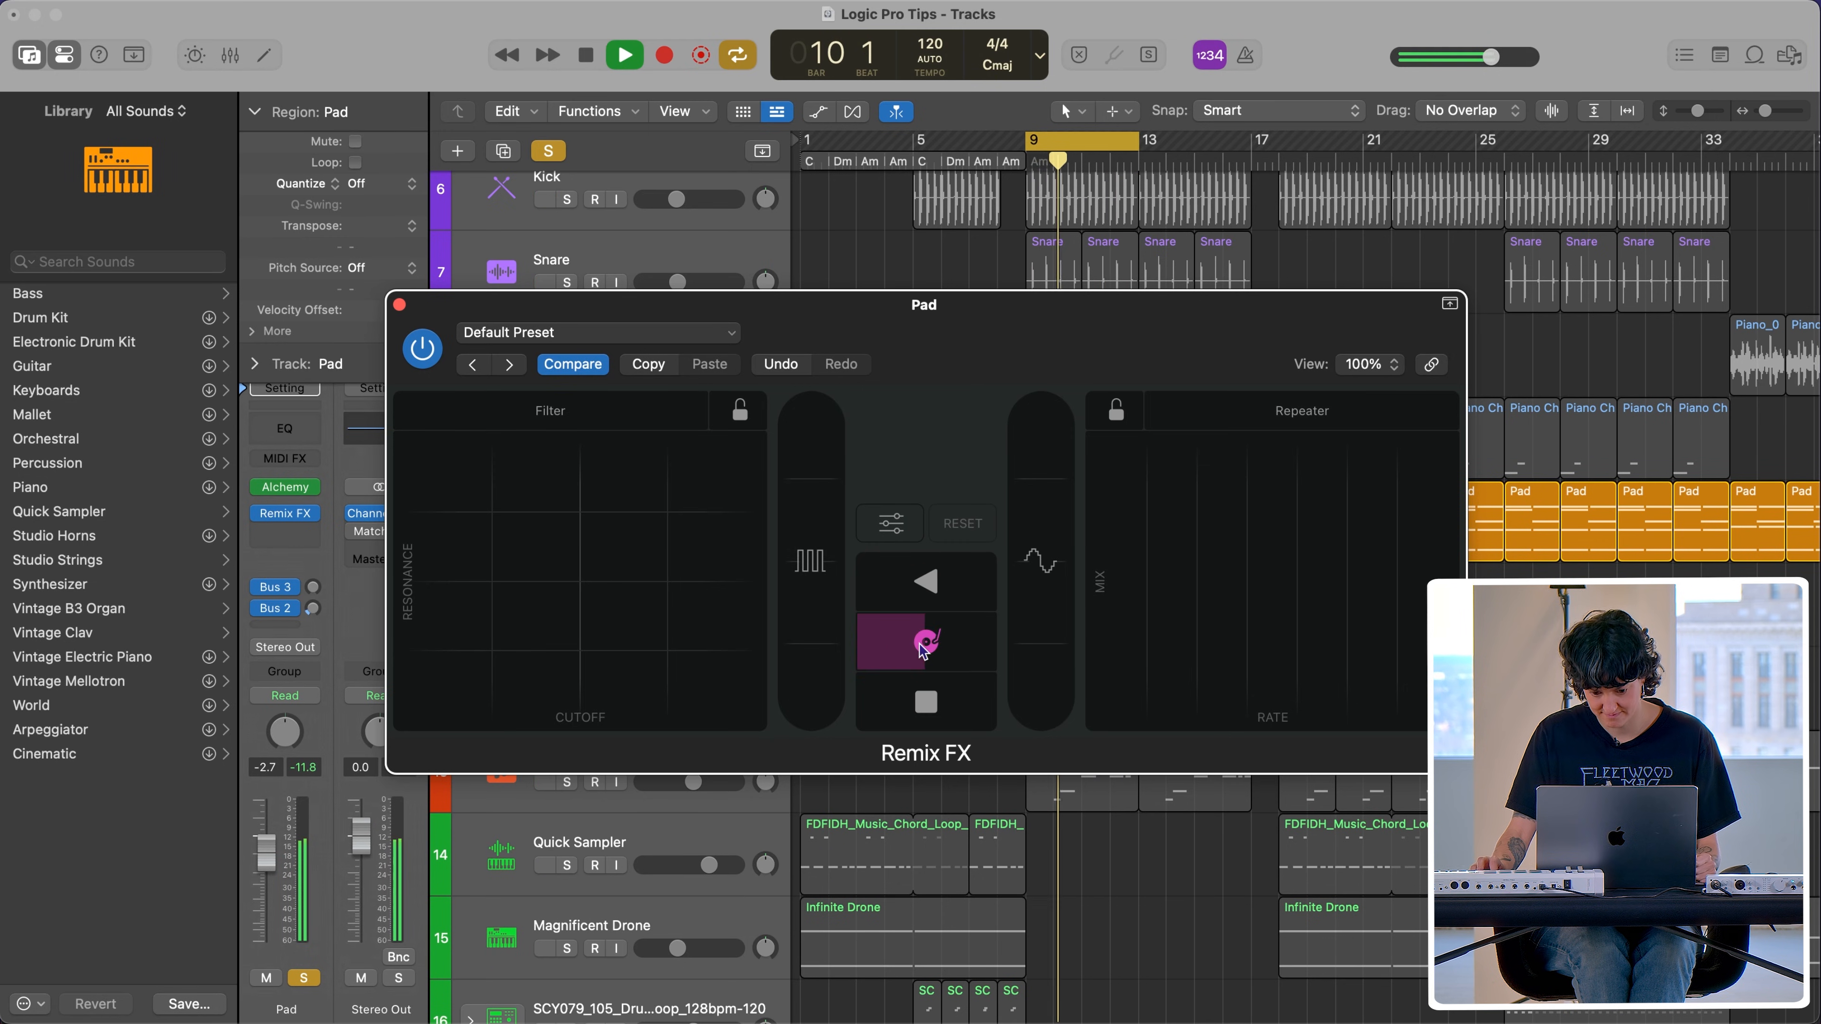
pyautogui.click(929, 706)
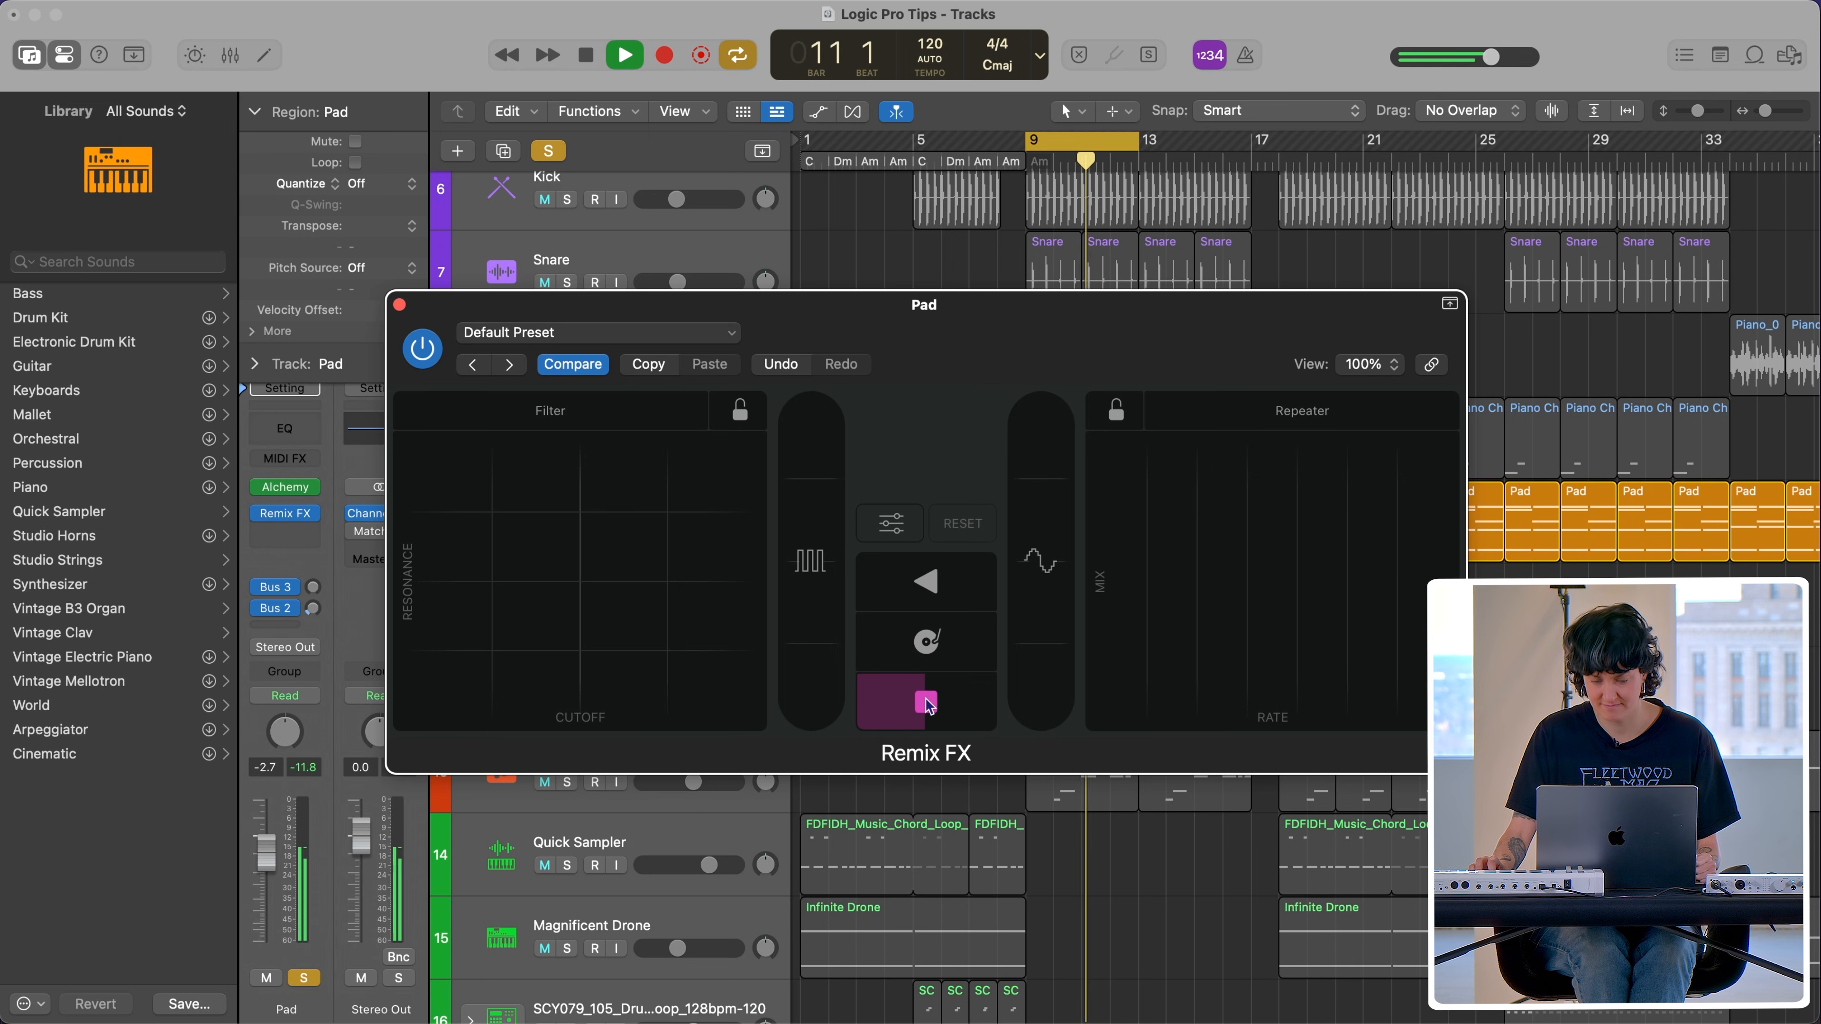